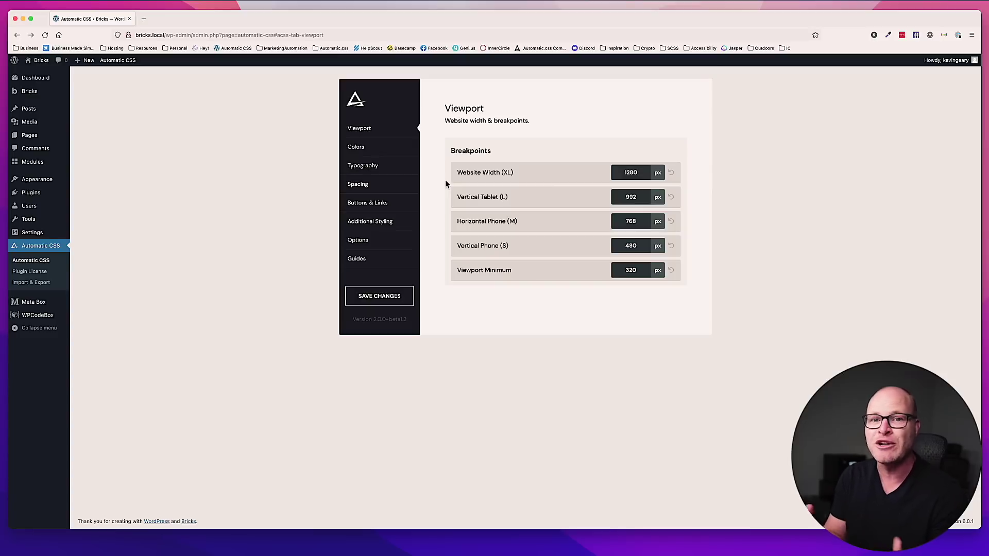
View the Colors settings and read the Typography help notes on base text size, mobile scale and "S" minimum
{"action": "left_click", "coordinate": [376, 154]}
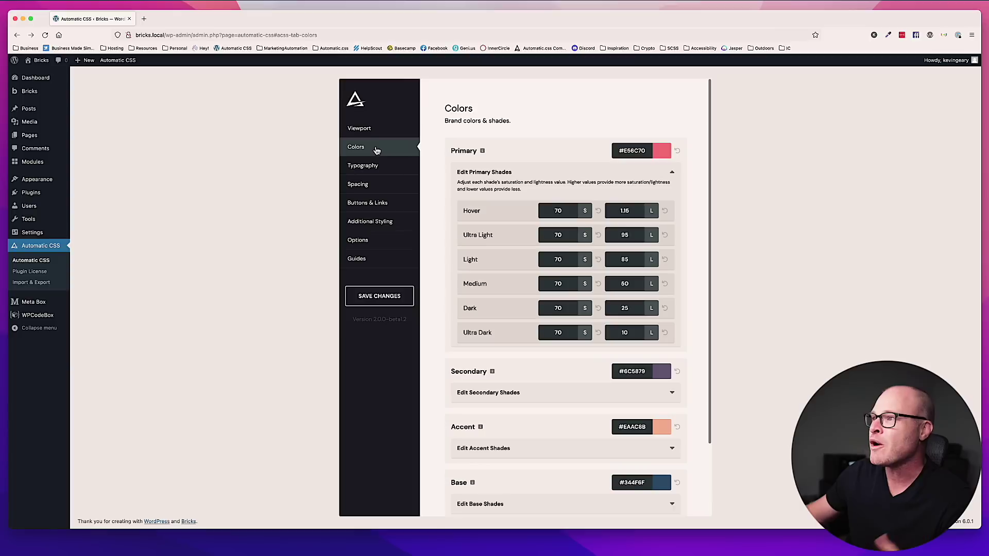
{"action": "left_click", "coordinate": [377, 165]}
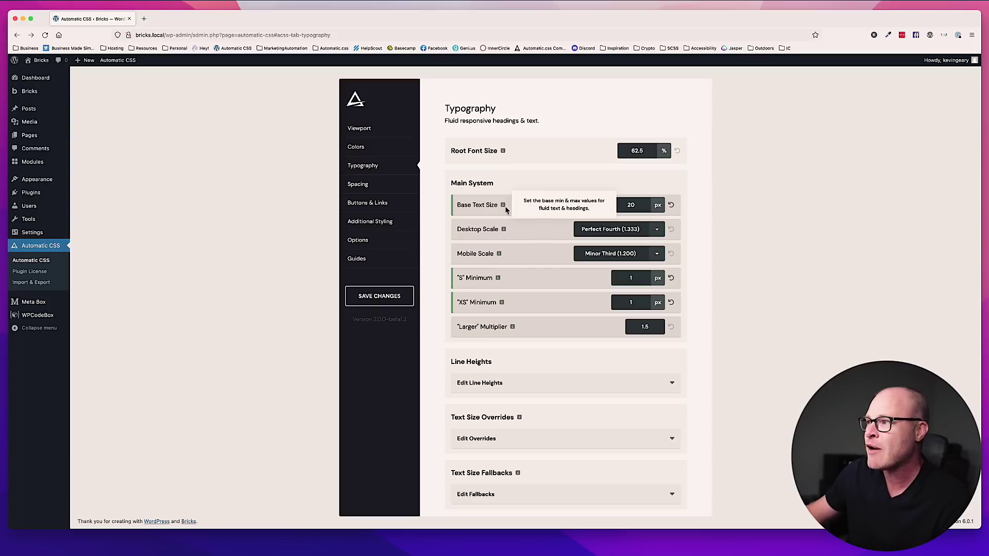
{"action": "mouse_move", "coordinate": [499, 257]}
{"action": "mouse_move", "coordinate": [499, 279]}
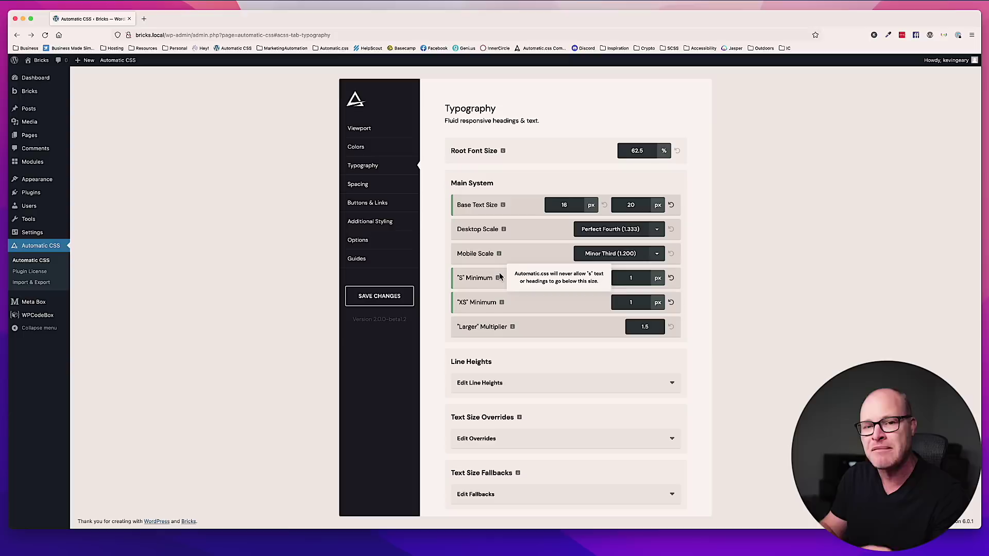
{"action": "mouse_move", "coordinate": [466, 256]}
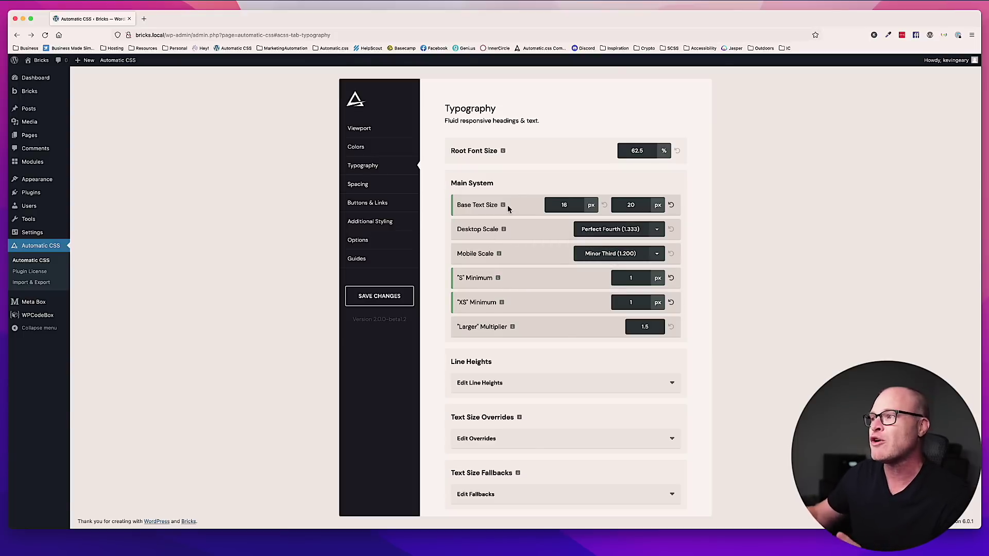
{"action": "mouse_move", "coordinate": [502, 210]}
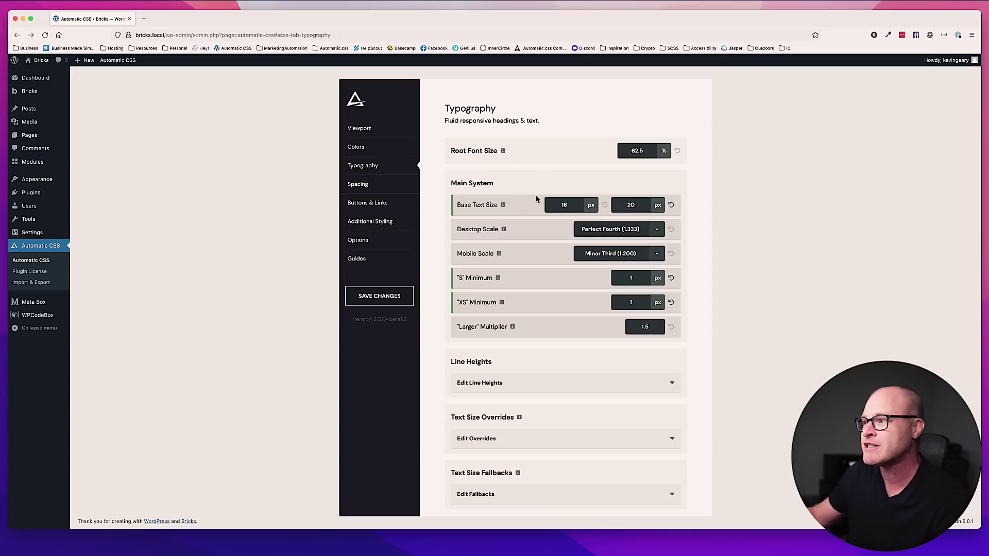
Return to the Colors settings, collapse the primary shades and read the Primary color's help note
{"action": "left_click", "coordinate": [359, 147]}
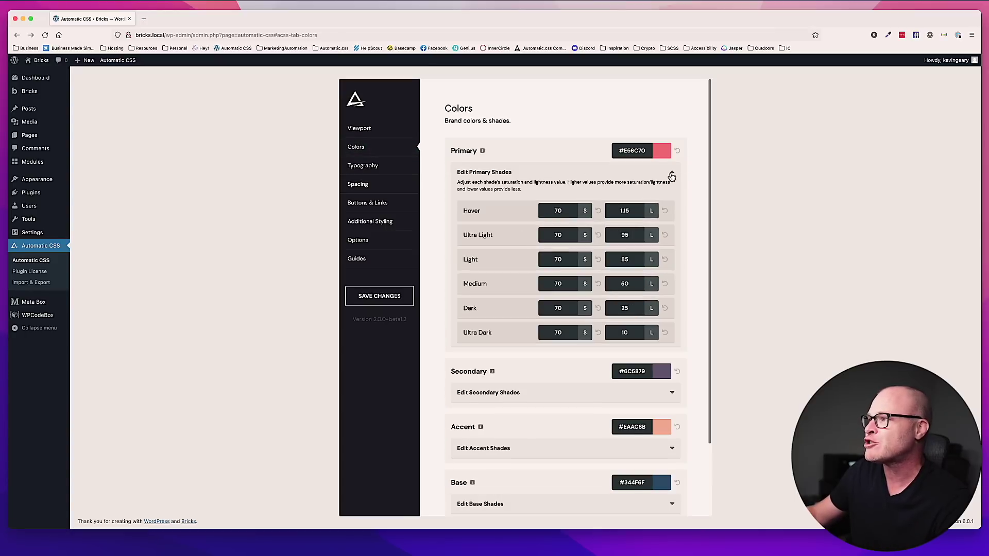
{"action": "scroll", "coordinate": [621, 381], "scroll_direction": "down", "scroll_amount": 2}
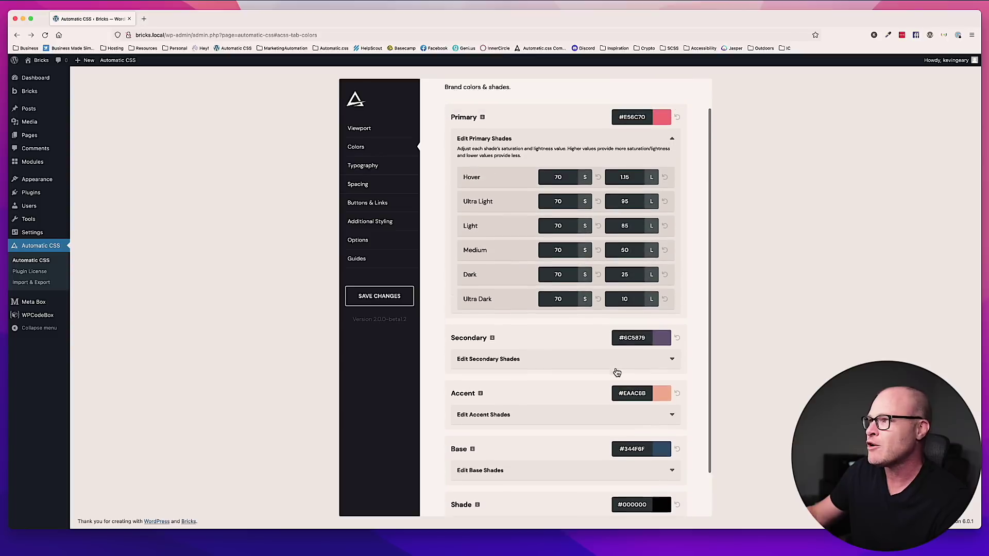
{"action": "scroll", "coordinate": [649, 284], "scroll_direction": "up", "scroll_amount": 2}
{"action": "left_click", "coordinate": [672, 173]}
{"action": "mouse_move", "coordinate": [484, 151]}
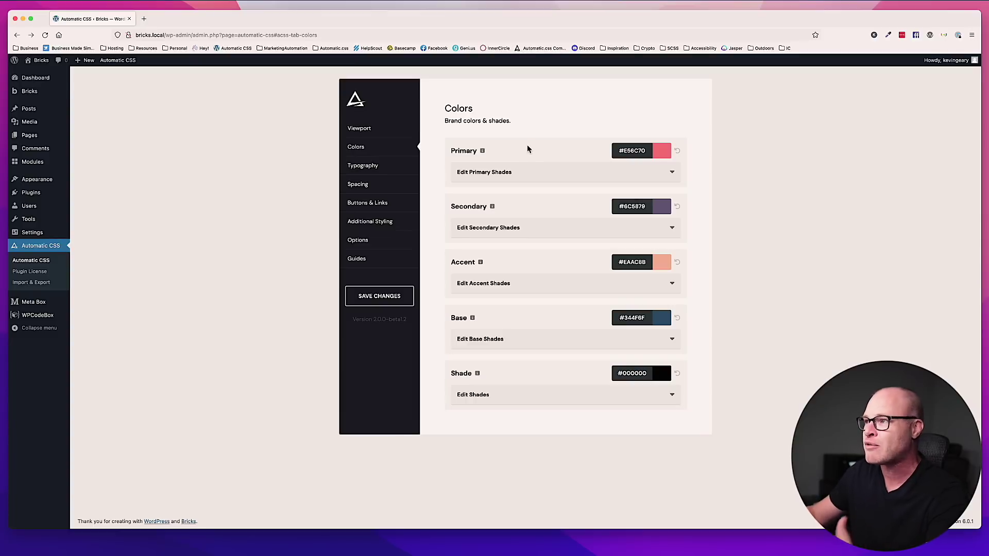
Expand and collapse the primary shades to inspect their saturation and lightness options, leaving them expanded
{"action": "left_click", "coordinate": [526, 177]}
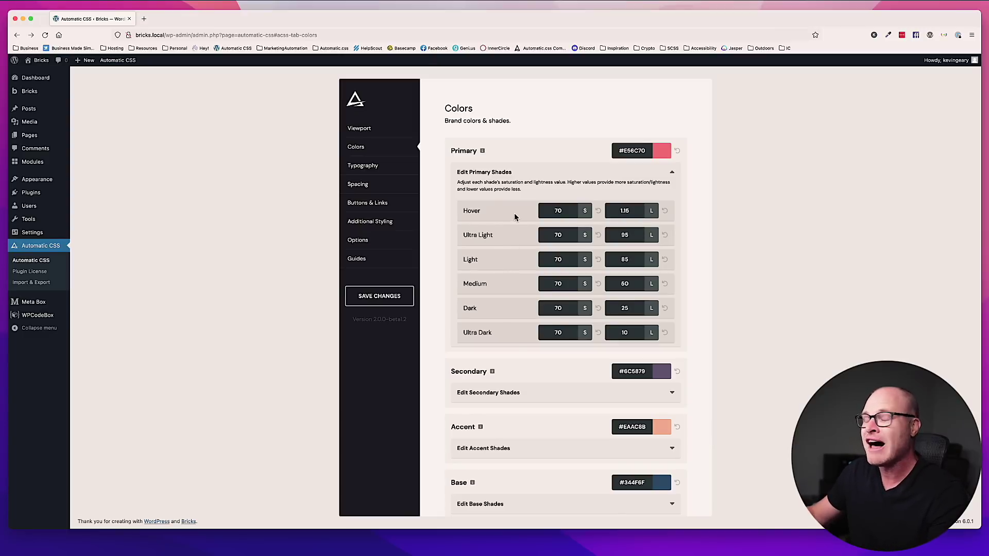
{"action": "left_click", "coordinate": [522, 174]}
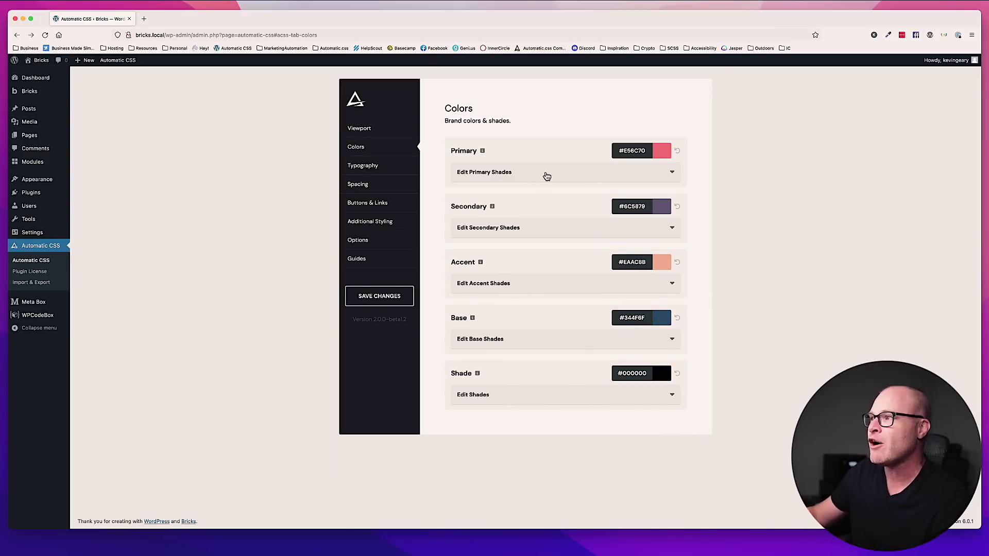
{"action": "left_click", "coordinate": [534, 176]}
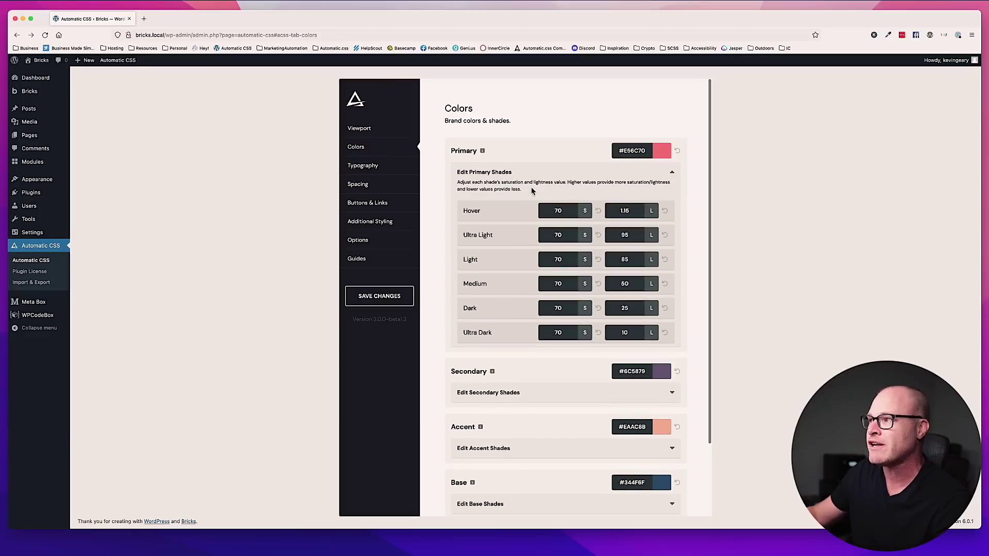
{"action": "left_click", "coordinate": [521, 173]}
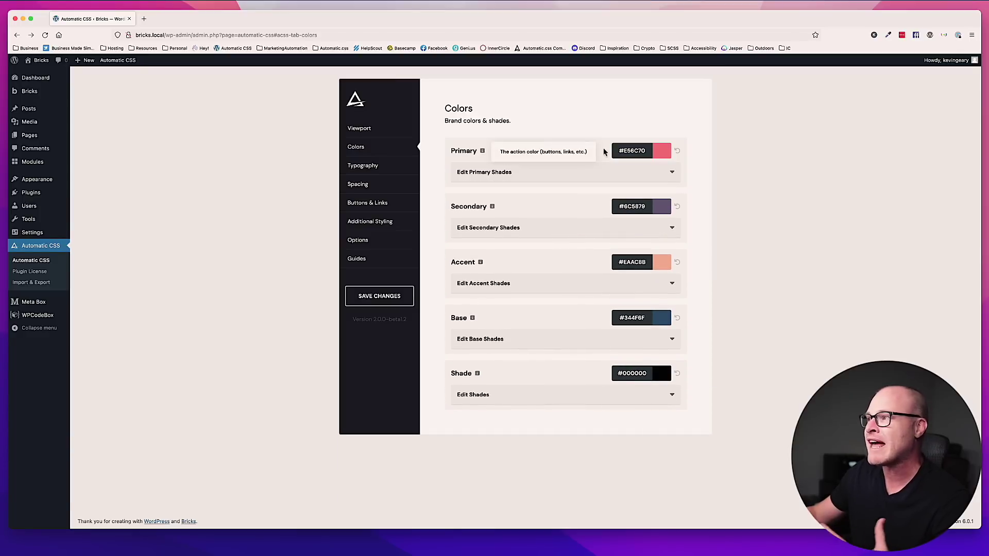
{"action": "left_click", "coordinate": [523, 174]}
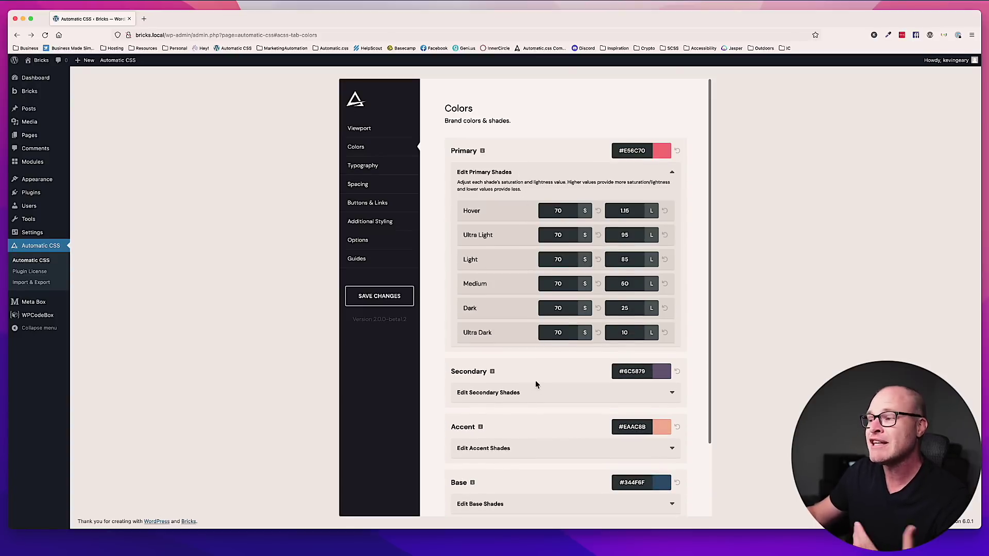
Expand the secondary, accent, base and neutral shade options in turn to inspect each color's variations
{"action": "scroll", "coordinate": [536, 384], "scroll_direction": "down", "scroll_amount": 2}
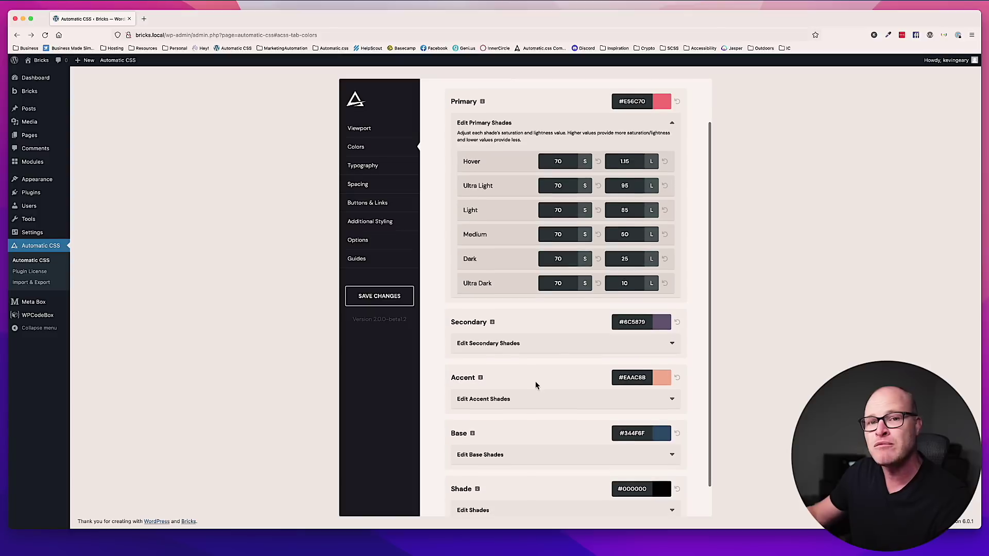
{"action": "left_click", "coordinate": [527, 351]}
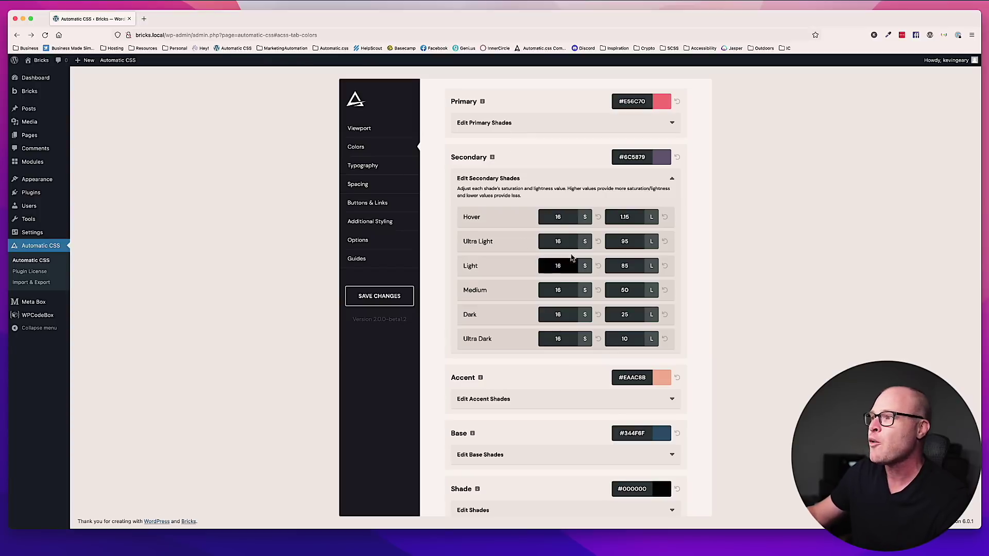
{"action": "left_click", "coordinate": [526, 399]}
{"action": "left_click", "coordinate": [534, 455]}
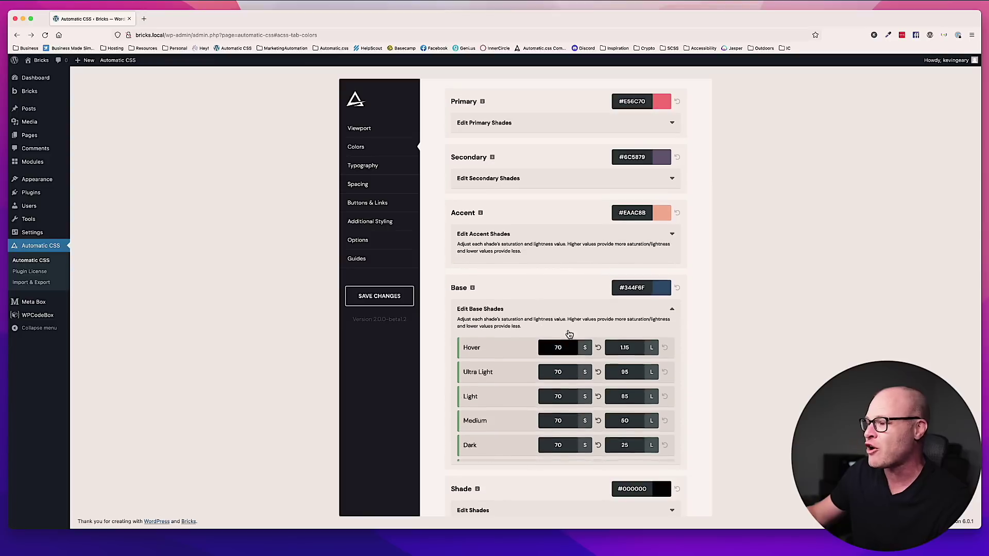
{"action": "left_click", "coordinate": [537, 511]}
Examine the expanded Shade color options along with the full list of brand colors
{"action": "scroll", "coordinate": [582, 369], "scroll_direction": "up", "scroll_amount": 3}
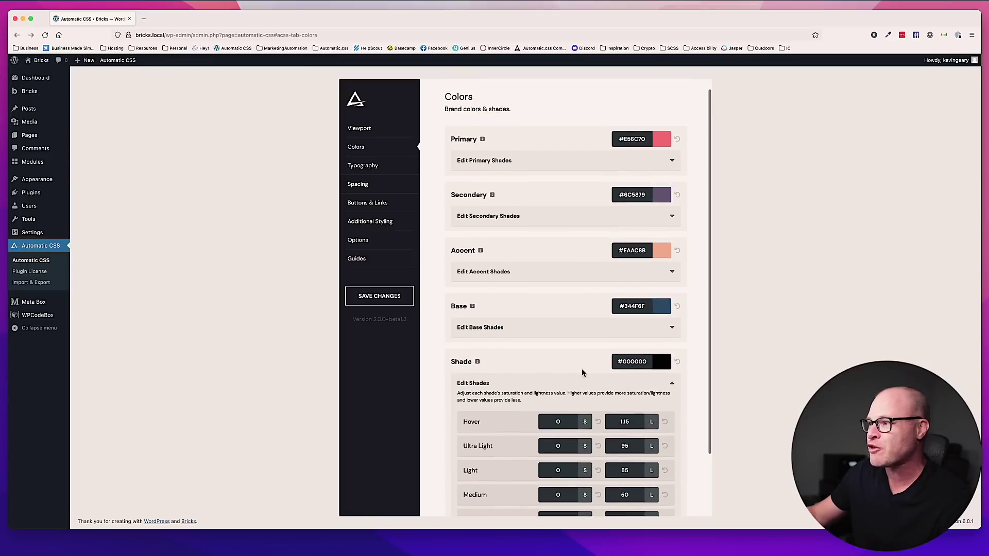
{"action": "scroll", "coordinate": [583, 372], "scroll_direction": "down", "scroll_amount": 2}
{"action": "scroll", "coordinate": [583, 372], "scroll_direction": "up", "scroll_amount": 2}
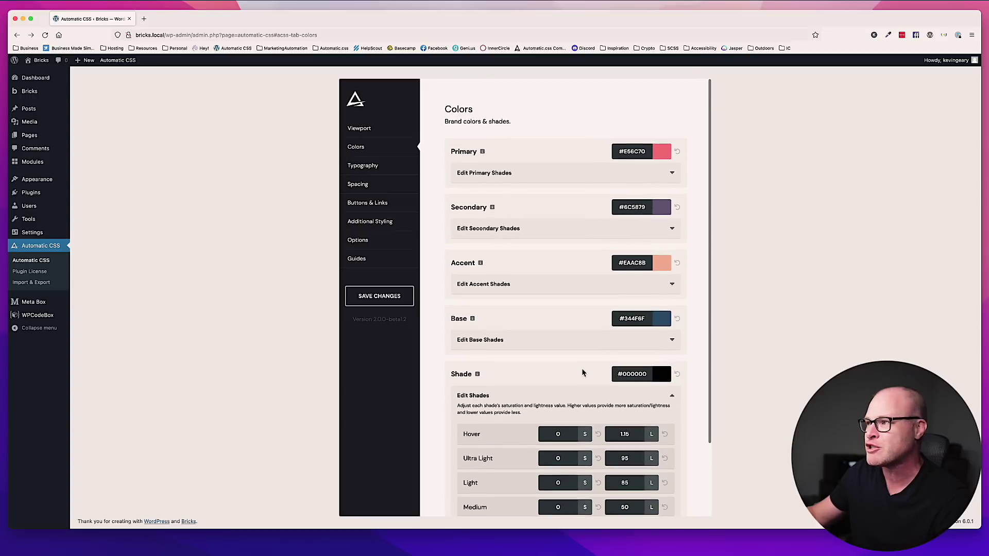
{"action": "scroll", "coordinate": [583, 372], "scroll_direction": "down", "scroll_amount": 2}
{"action": "scroll", "coordinate": [585, 371], "scroll_direction": "up", "scroll_amount": 3}
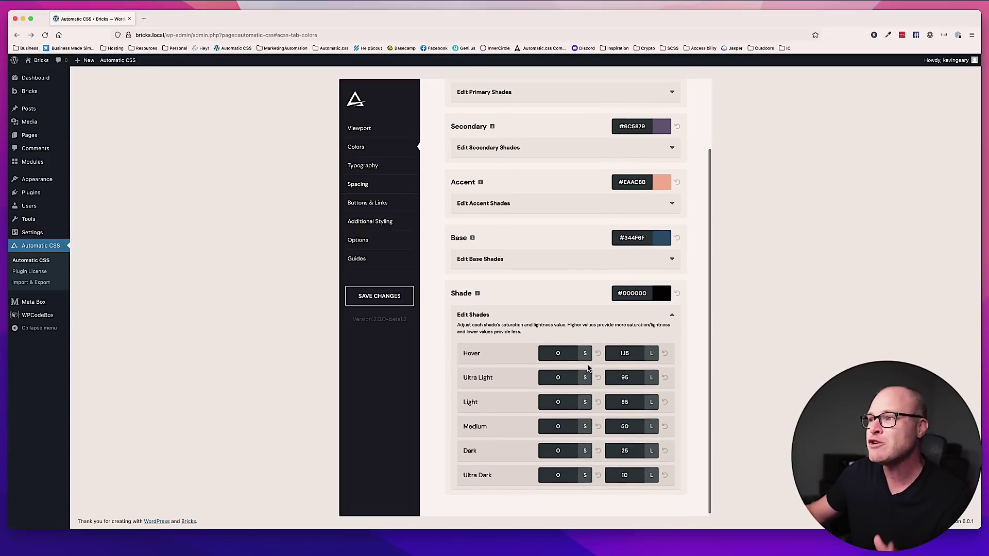
{"action": "scroll", "coordinate": [582, 350], "scroll_direction": "down", "scroll_amount": 1}
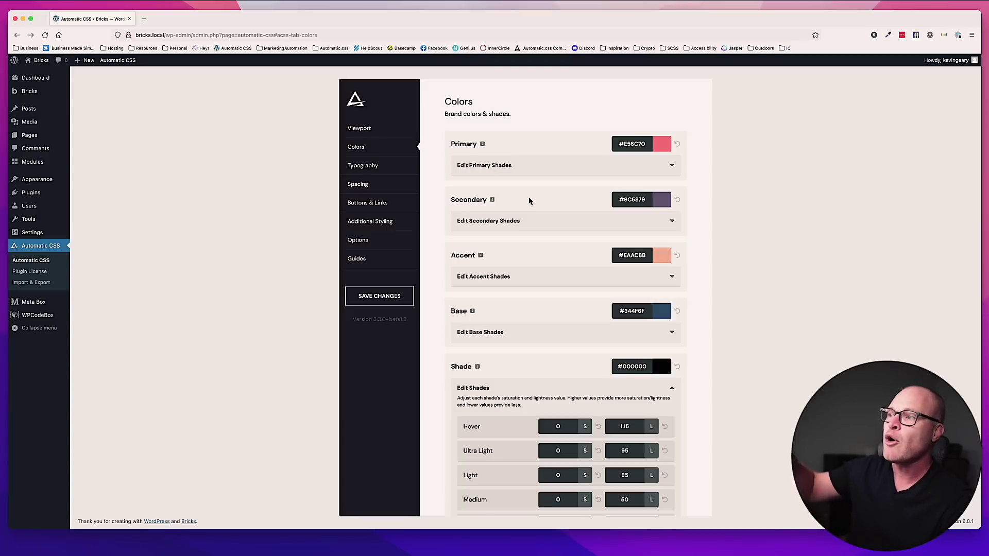
{"action": "scroll", "coordinate": [529, 197], "scroll_direction": "down", "scroll_amount": 1}
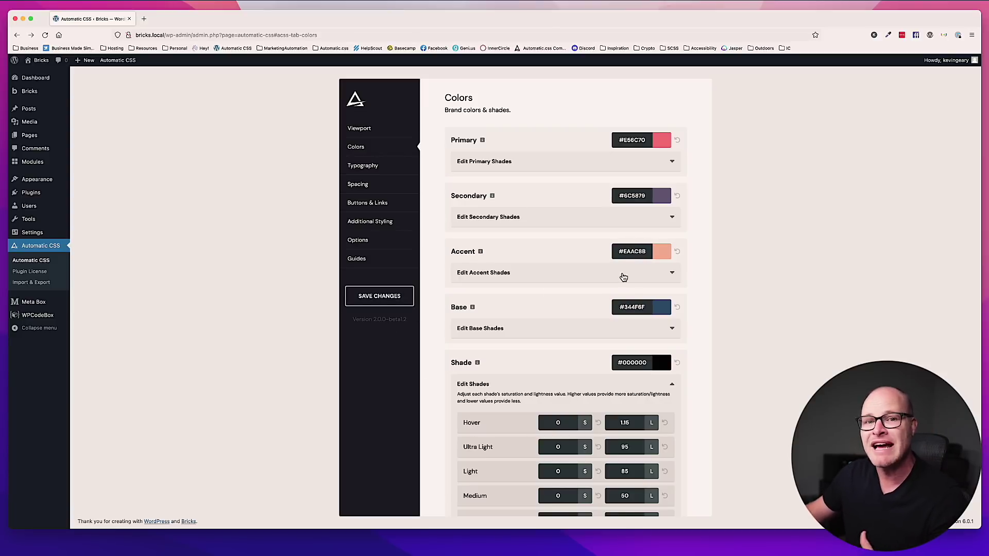
{"action": "scroll", "coordinate": [625, 286], "scroll_direction": "down", "scroll_amount": 3}
{"action": "scroll", "coordinate": [587, 209], "scroll_direction": "up", "scroll_amount": 5}
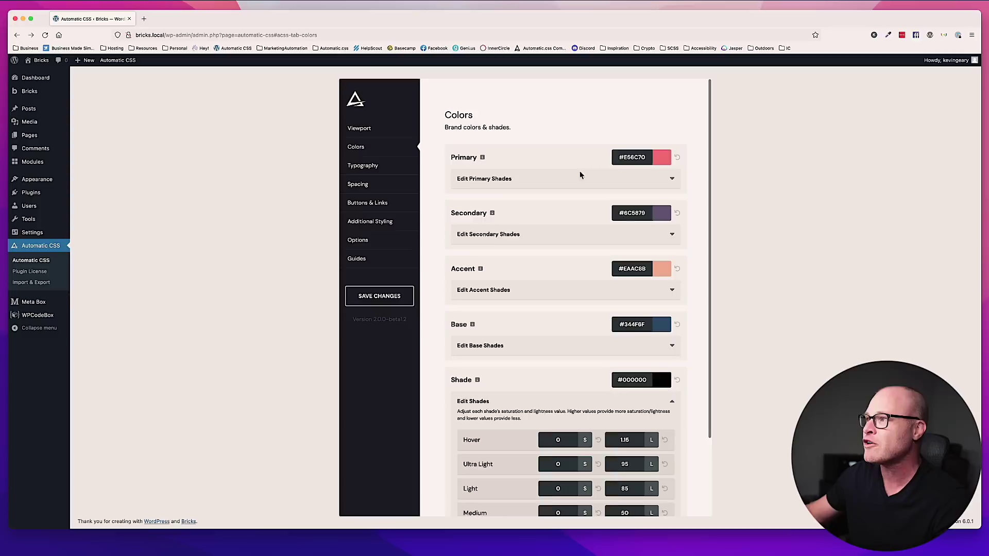
{"action": "scroll", "coordinate": [562, 247], "scroll_direction": "down", "scroll_amount": 2}
{"action": "scroll", "coordinate": [572, 268], "scroll_direction": "up", "scroll_amount": 2}
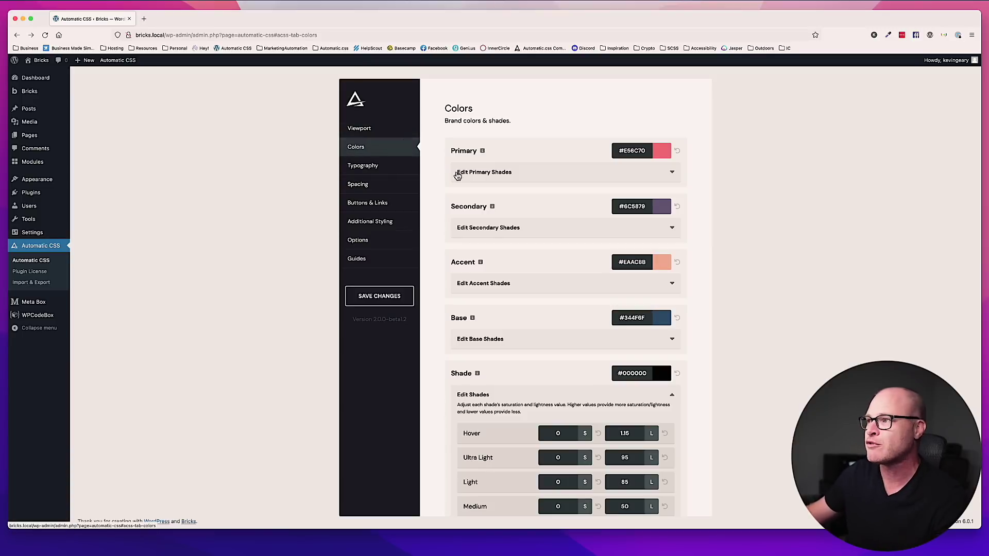
Try a saturation of 69.9 for the primary color's Hover shade and reset it to its default
{"action": "left_click", "coordinate": [533, 174]}
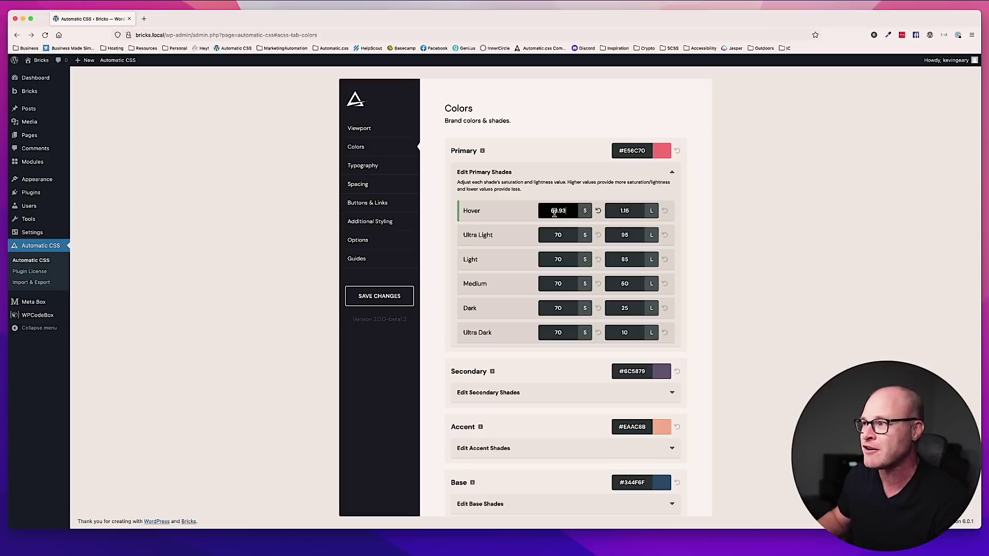
{"action": "key", "text": "Up"}
{"action": "key", "text": "Up"}
{"action": "key", "text": "Up"}
{"action": "key", "text": "Up"}
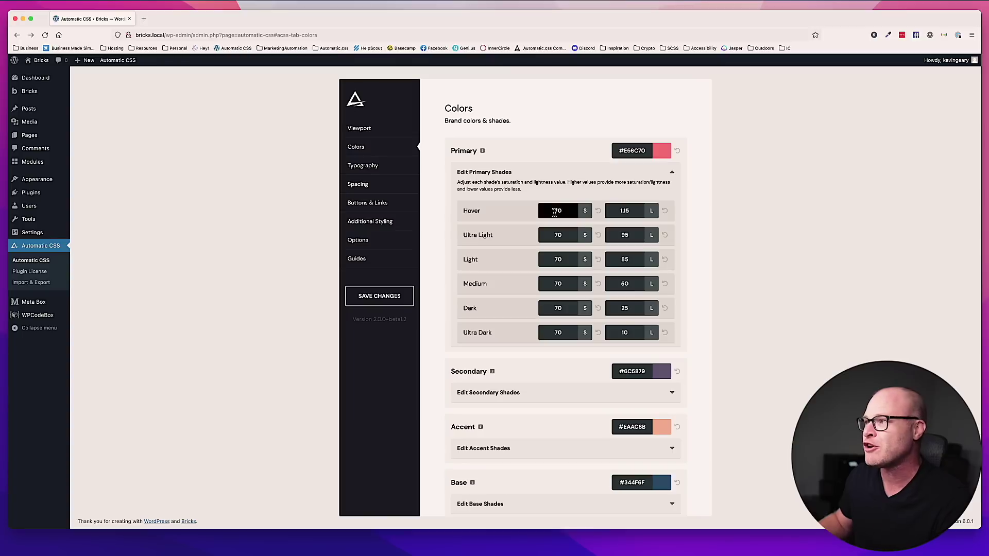
{"action": "key", "text": "BackSpace"}
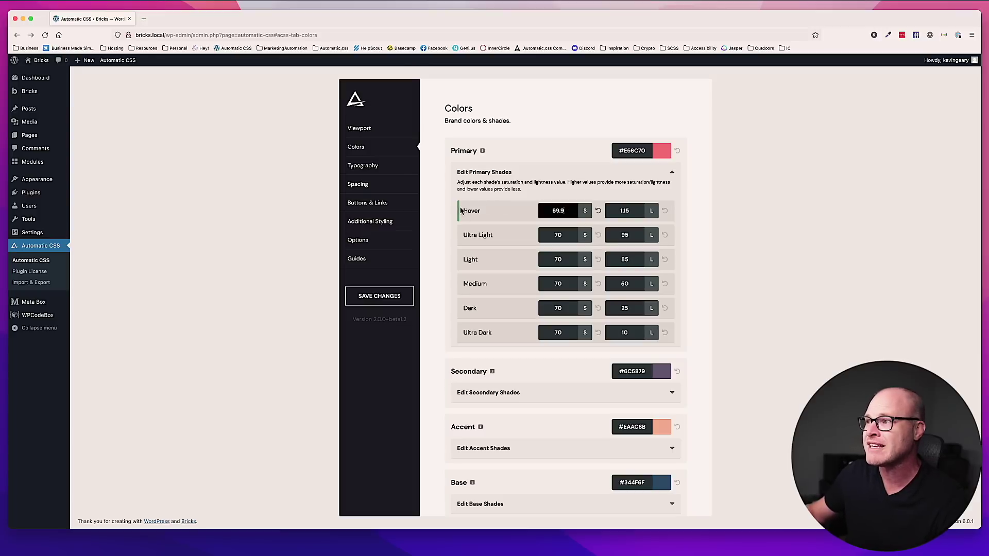
{"action": "left_click", "coordinate": [599, 211]}
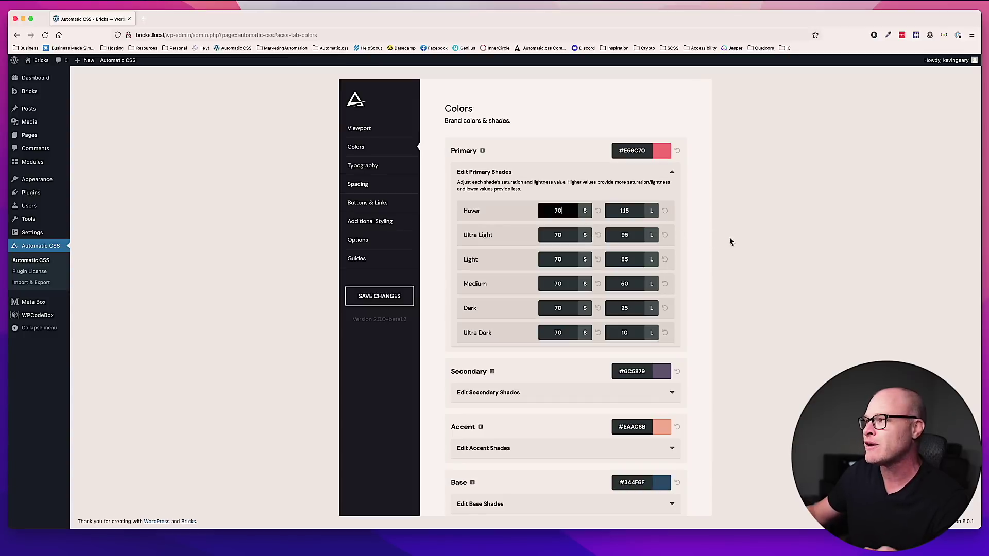
Review the Typography, Spacing and Buttons & Links settings, including the section side padding
{"action": "left_click", "coordinate": [385, 165]}
{"action": "left_click", "coordinate": [394, 190]}
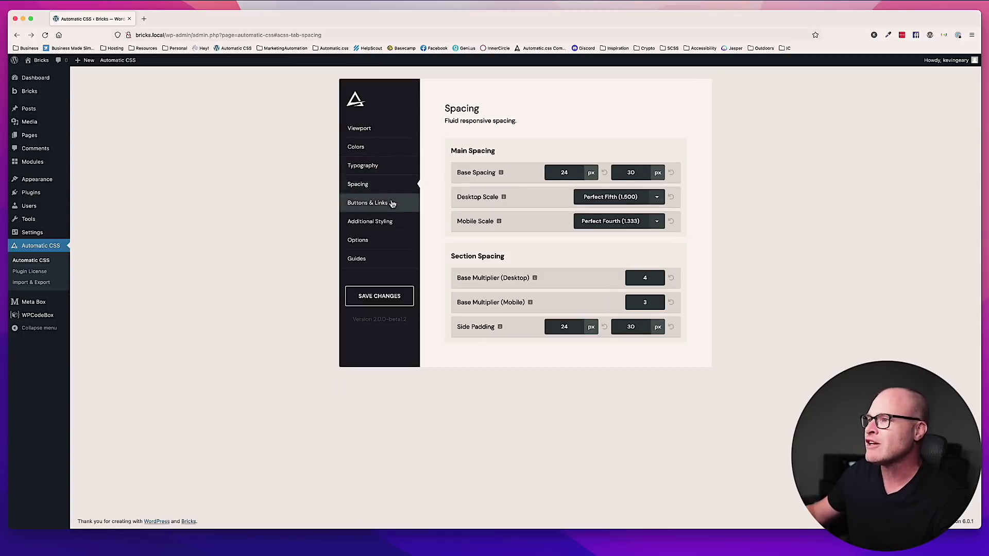
{"action": "left_click", "coordinate": [385, 203]}
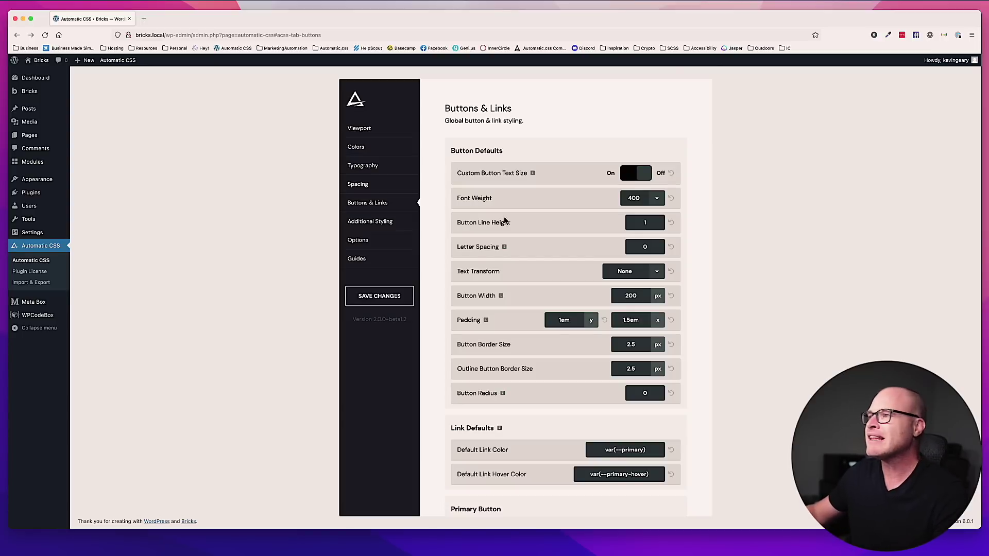
{"action": "left_click", "coordinate": [394, 187]}
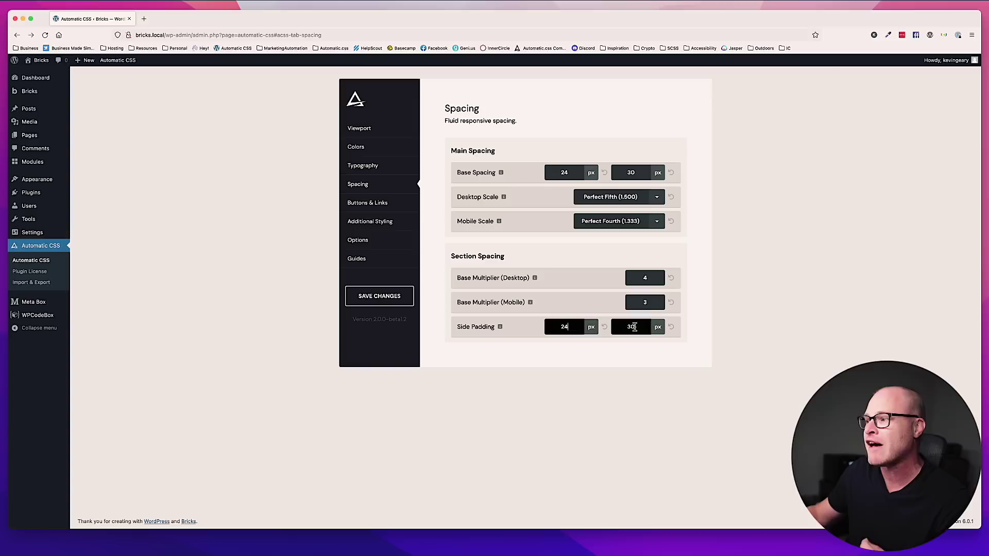
{"action": "mouse_move", "coordinate": [514, 332]}
Open the pages list in a new tab, edit the Home page with Bricks and preview it on the front end
{"action": "mouse_move", "coordinate": [43, 61]}
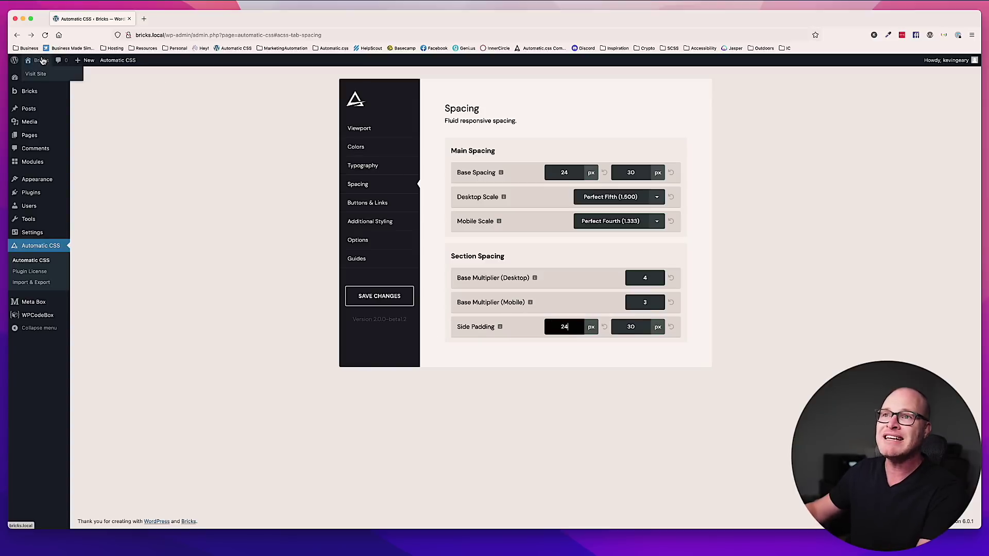
{"action": "mouse_move", "coordinate": [41, 140]}
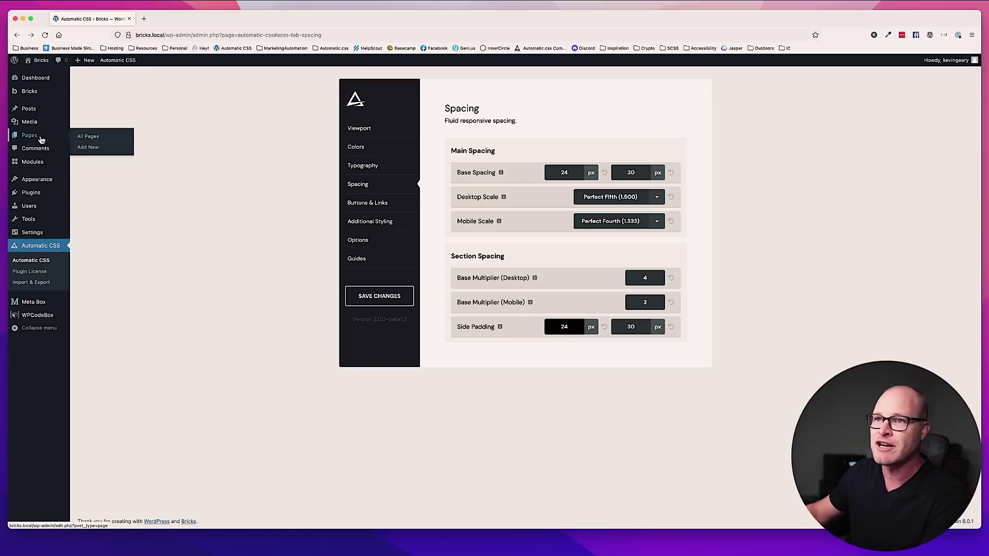
{"action": "left_click", "coordinate": [86, 140], "text": "super"}
{"action": "left_click", "coordinate": [171, 17]}
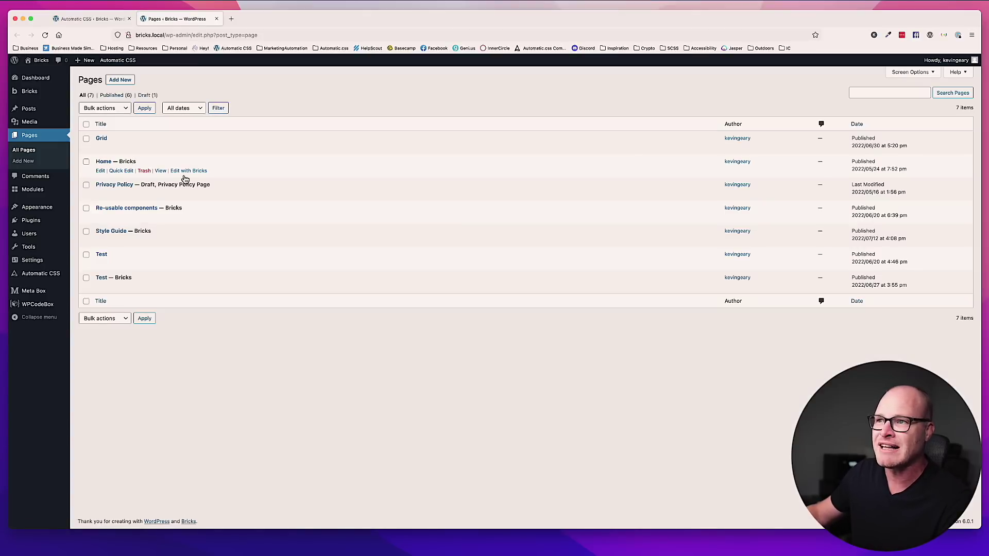
{"action": "left_click", "coordinate": [187, 172]}
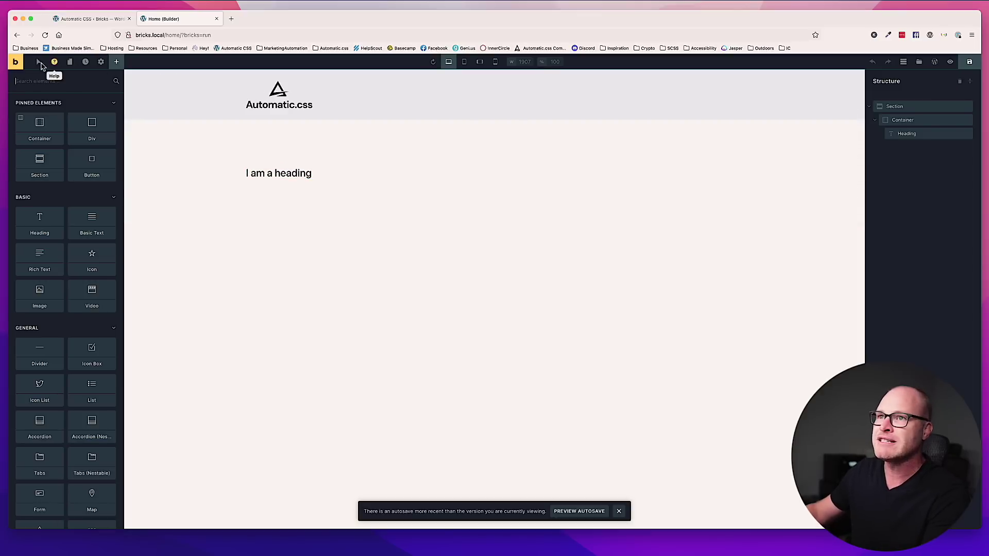
{"action": "left_click", "coordinate": [39, 62]}
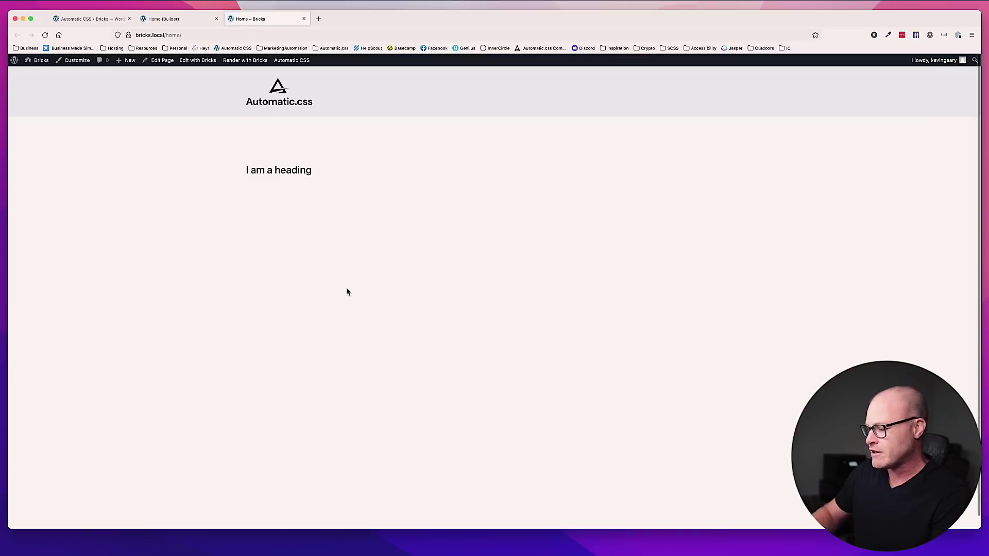
Check the Home page's side padding in responsive design mode at widths from about 734 to 2114 px
{"action": "key", "text": "super+alt+m"}
{"action": "left_click_drag", "start_coordinate": [660, 210], "coordinate": [635, 211]}
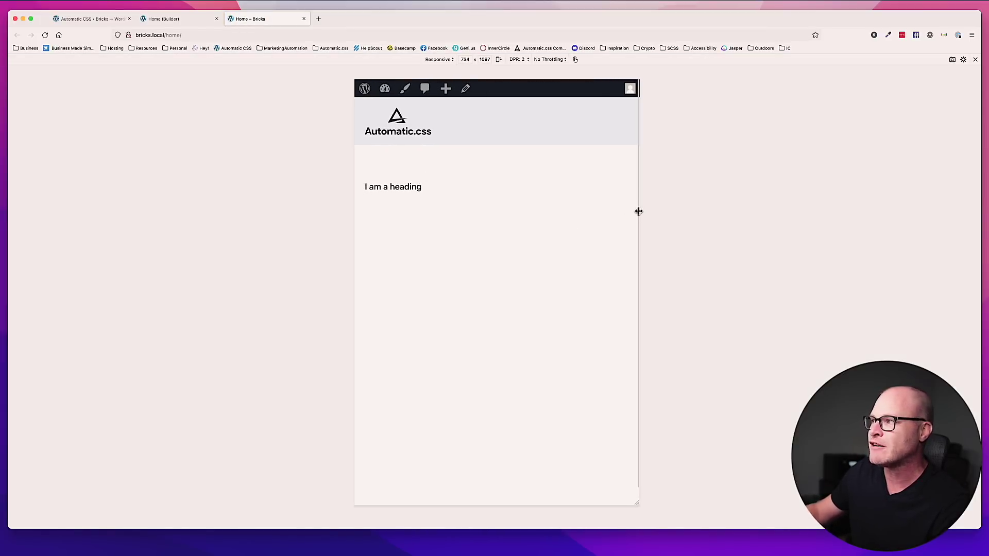
{"action": "left_click_drag", "start_coordinate": [638, 212], "coordinate": [718, 220]}
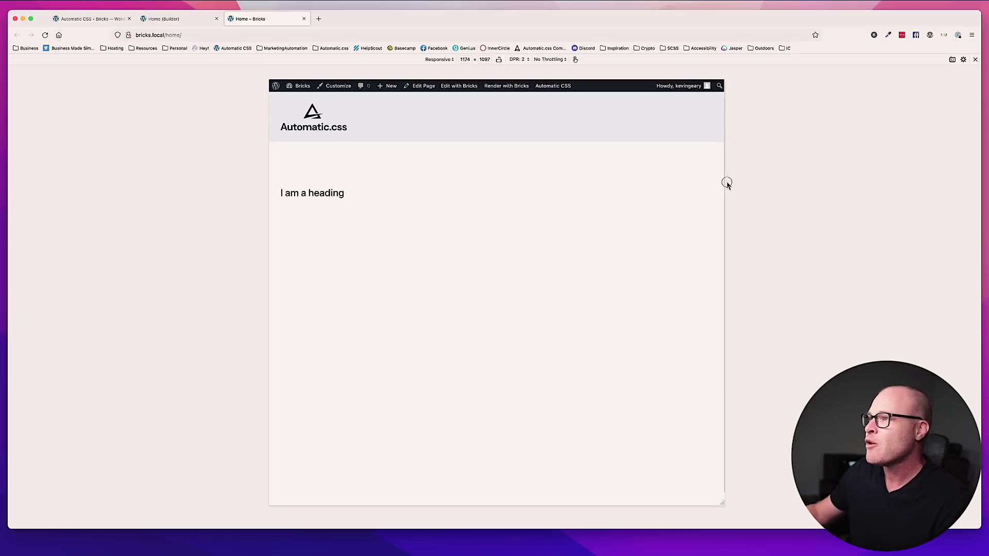
{"action": "left_click_drag", "start_coordinate": [724, 183], "coordinate": [907, 194]}
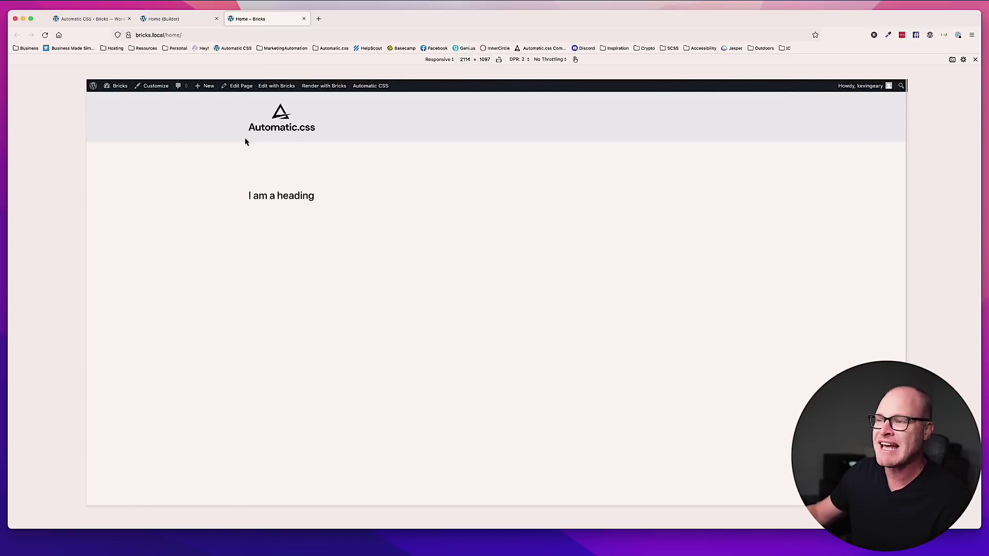
{"action": "left_click_drag", "start_coordinate": [905, 210], "coordinate": [725, 207]}
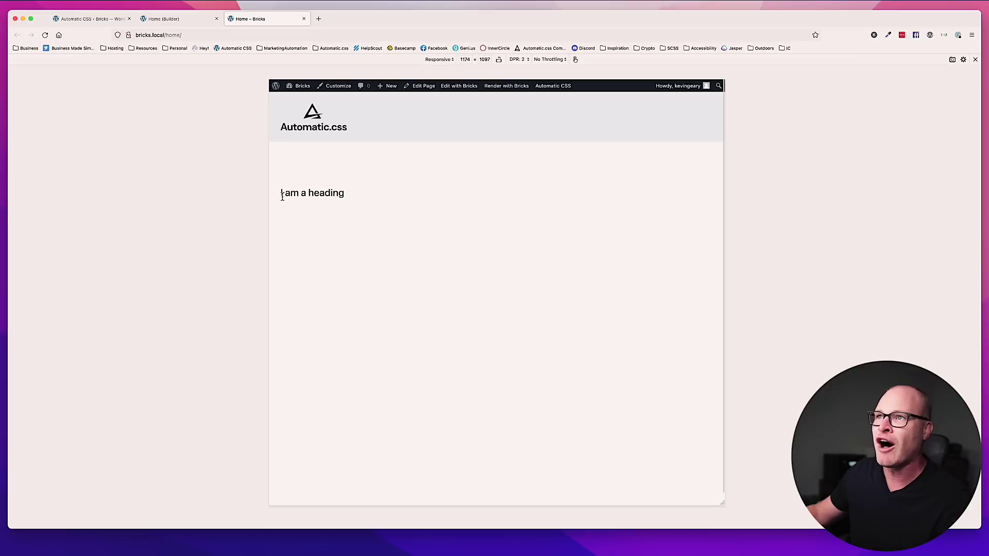
Set the maximum section side padding to 60 px in the Automatic CSS settings, save it and check the front end
{"action": "left_click", "coordinate": [166, 19]}
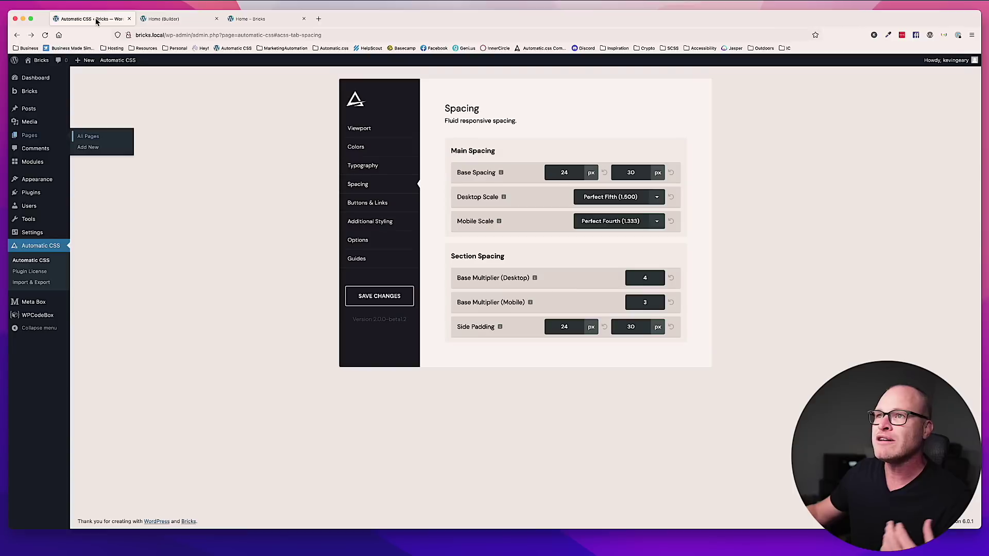
{"action": "left_click", "coordinate": [98, 18]}
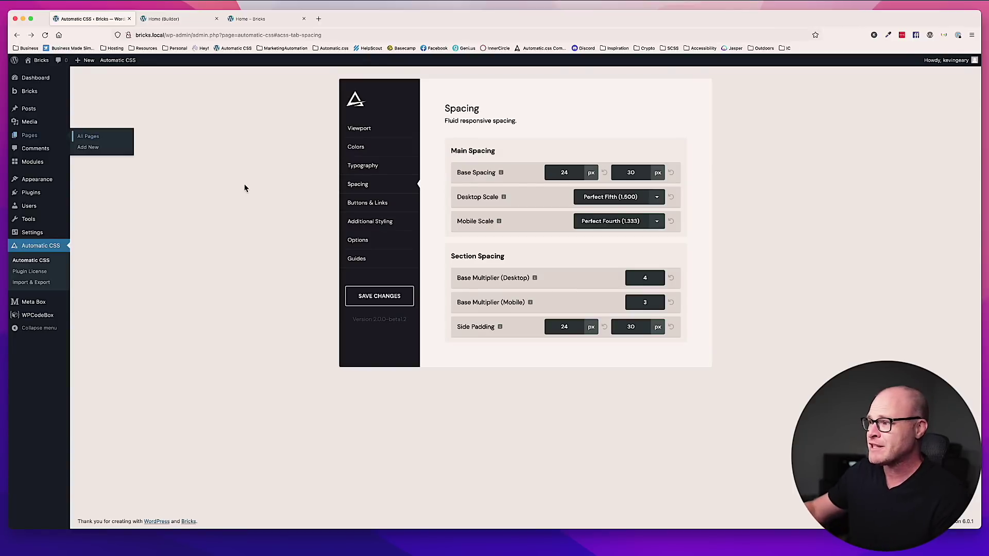
{"action": "left_click", "coordinate": [641, 328]}
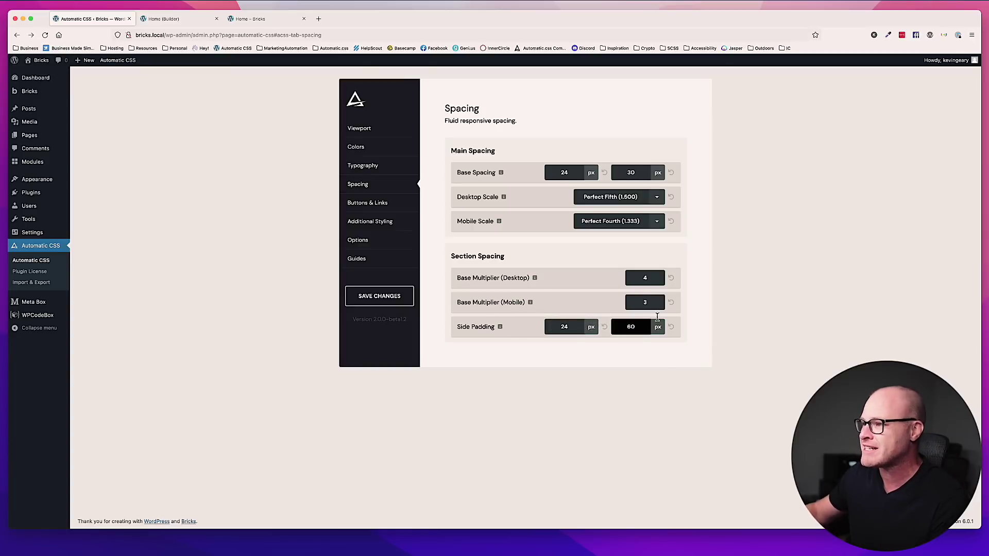
{"action": "type", "text": "60"}
{"action": "key", "text": "Return"}
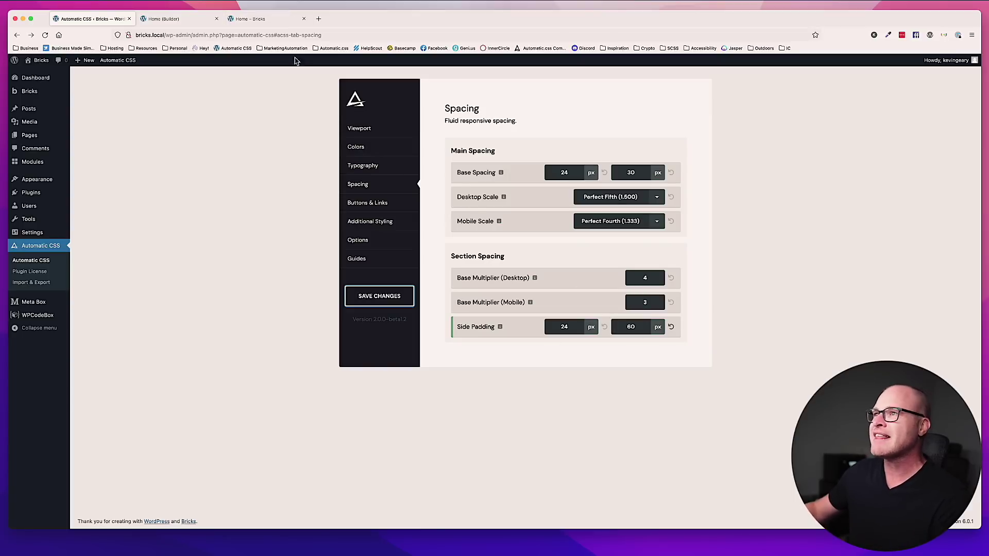
{"action": "left_click", "coordinate": [270, 21]}
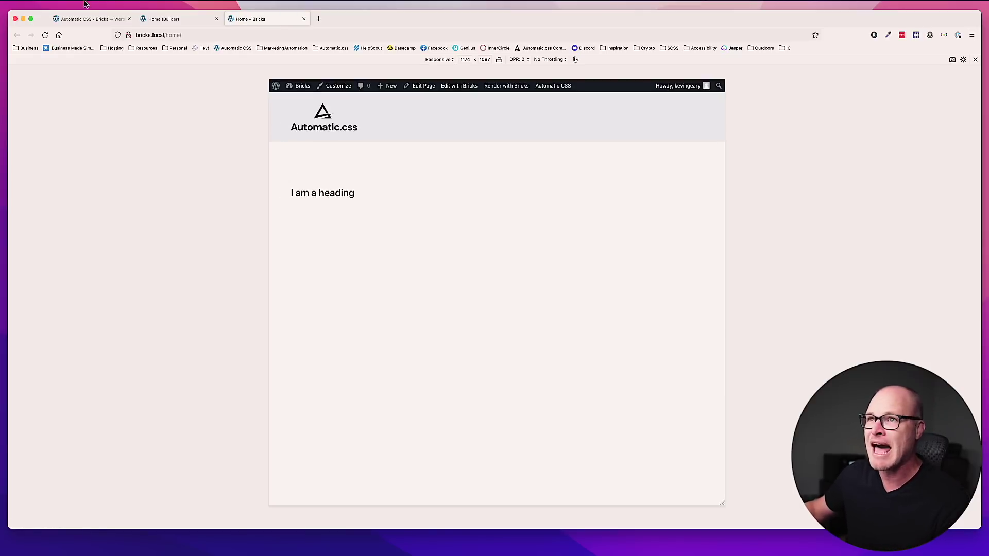
Set the section side padding to a minimum of 16 px and a maximum of 120 px, and save the changes
{"action": "left_click", "coordinate": [87, 19]}
{"action": "left_click", "coordinate": [629, 327]}
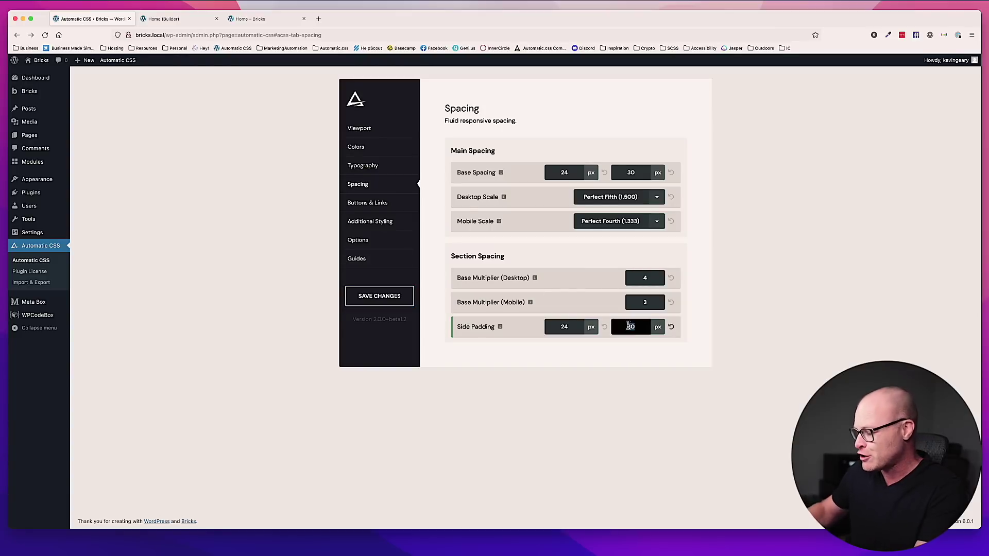
{"action": "left_click", "coordinate": [406, 296]}
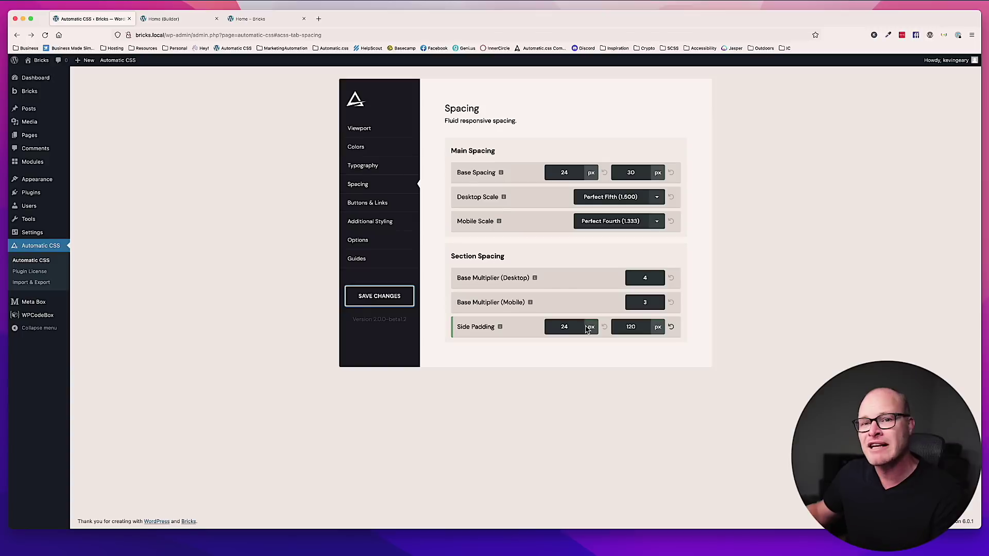
{"action": "left_click", "coordinate": [563, 326]}
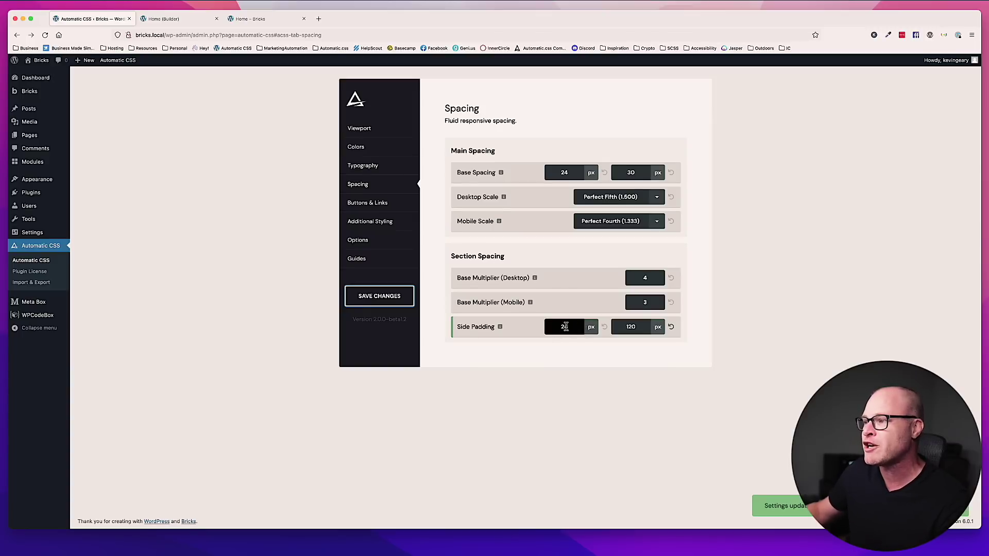
{"action": "double_click", "coordinate": [565, 327]}
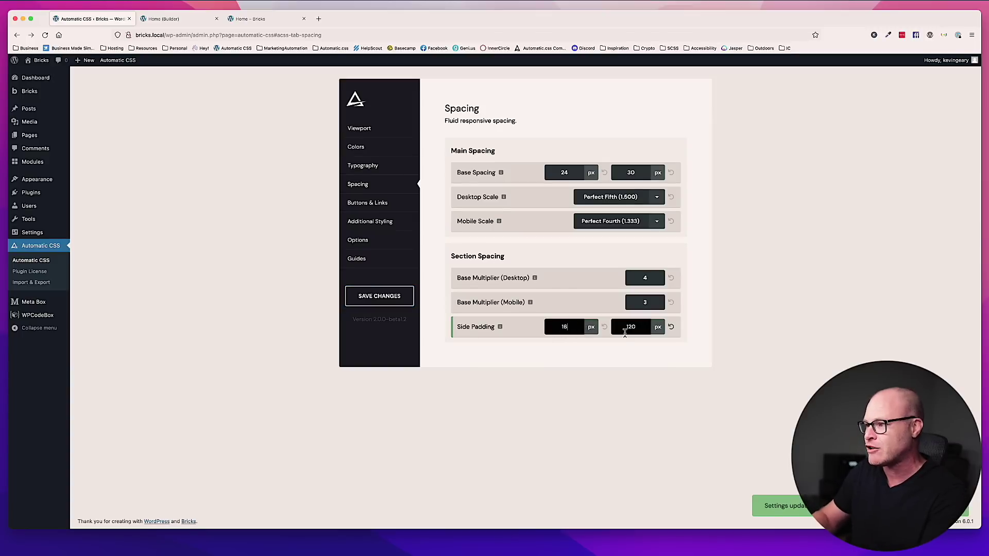
{"action": "type", "text": "16"}
{"action": "key", "text": "Return"}
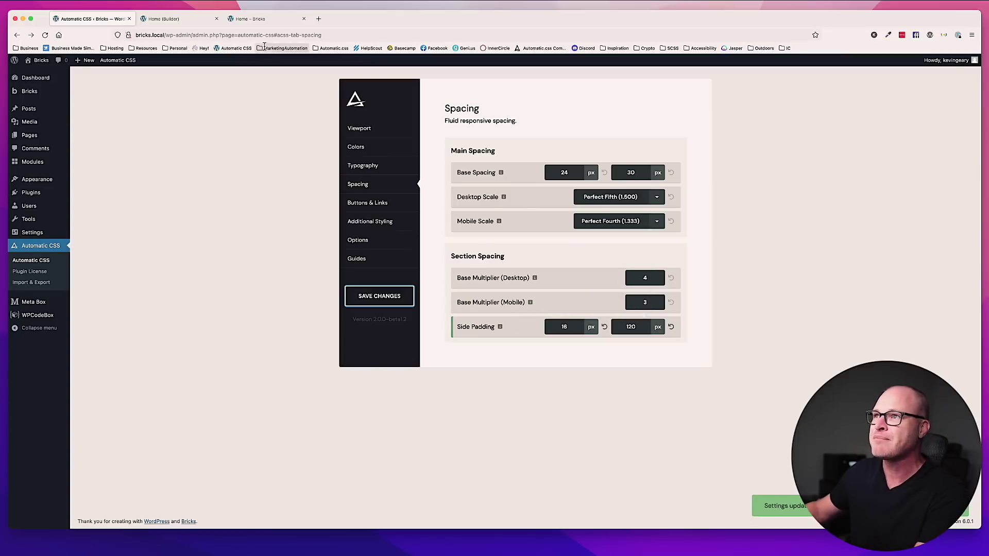
Check the fluid side padding on the front end at preview widths of about 1678 and 1220 px
{"action": "left_click", "coordinate": [258, 18]}
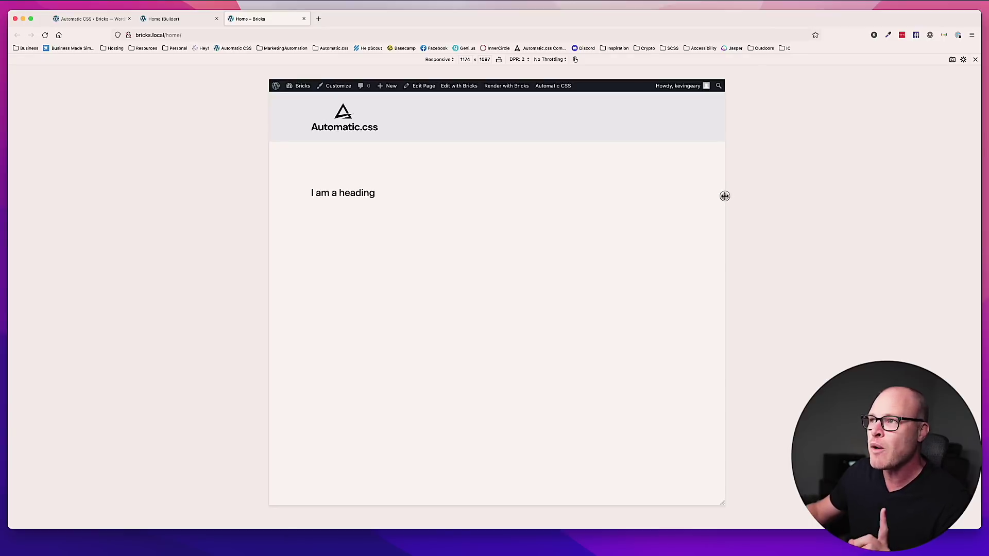
{"action": "left_click_drag", "start_coordinate": [725, 194], "coordinate": [822, 211]}
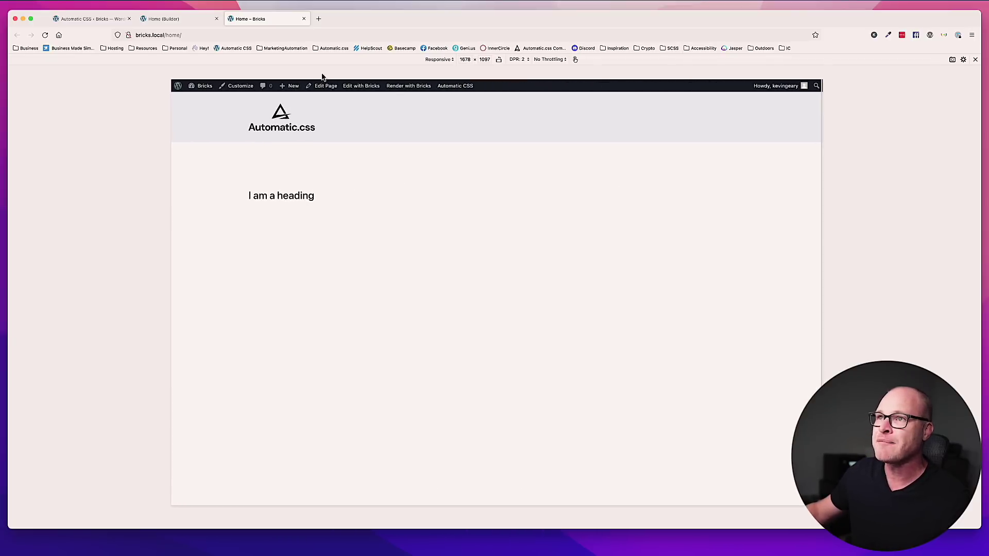
{"action": "left_click", "coordinate": [144, 19]}
{"action": "left_click", "coordinate": [109, 19]}
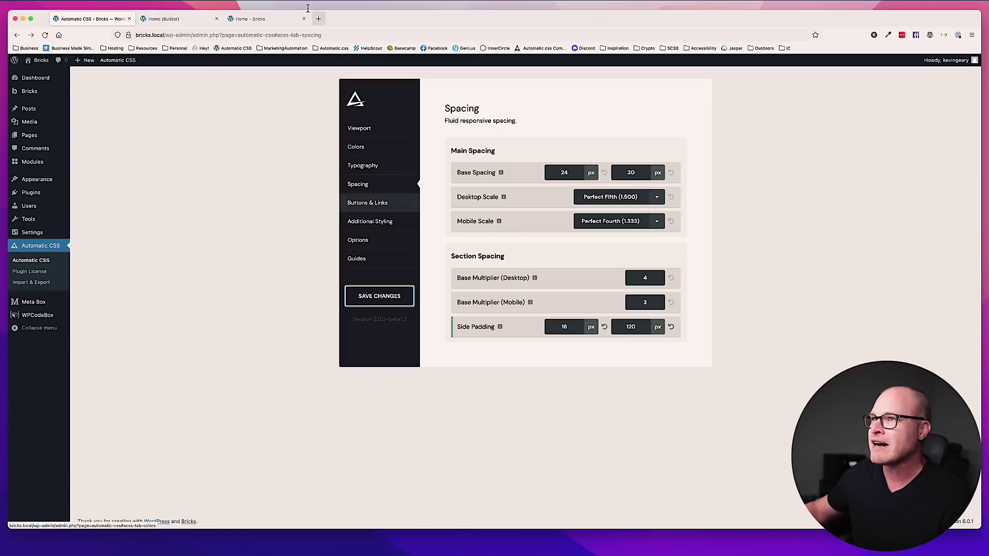
{"action": "left_click", "coordinate": [245, 19]}
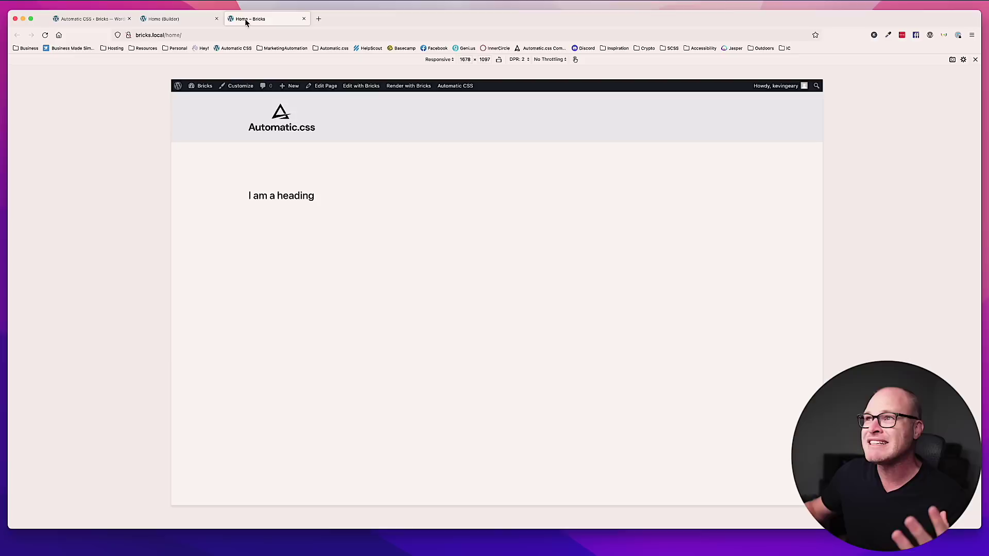
{"action": "left_click_drag", "start_coordinate": [823, 161], "coordinate": [735, 186]}
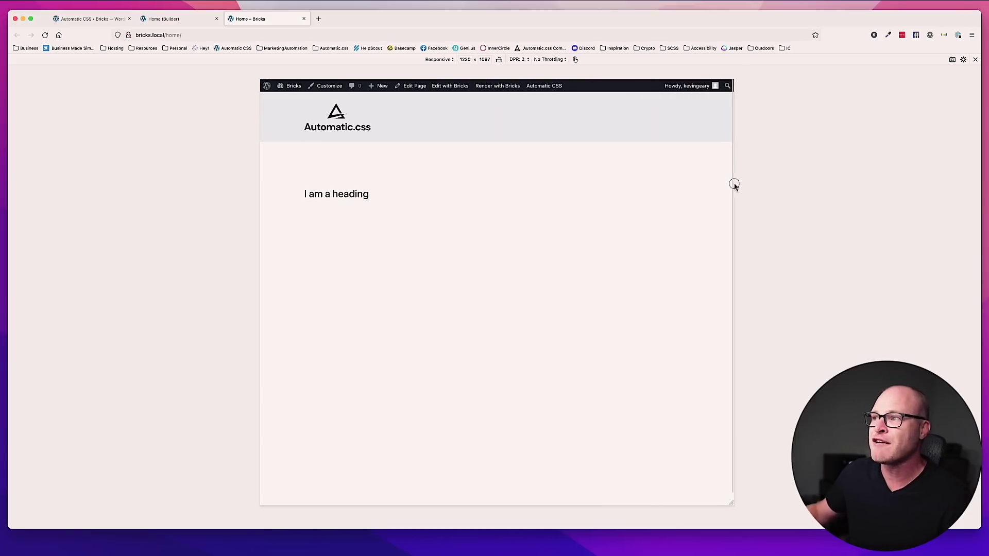
Expand the line heights in the Typography settings and review the body text and H1 to H6 values
{"action": "left_click", "coordinate": [90, 19]}
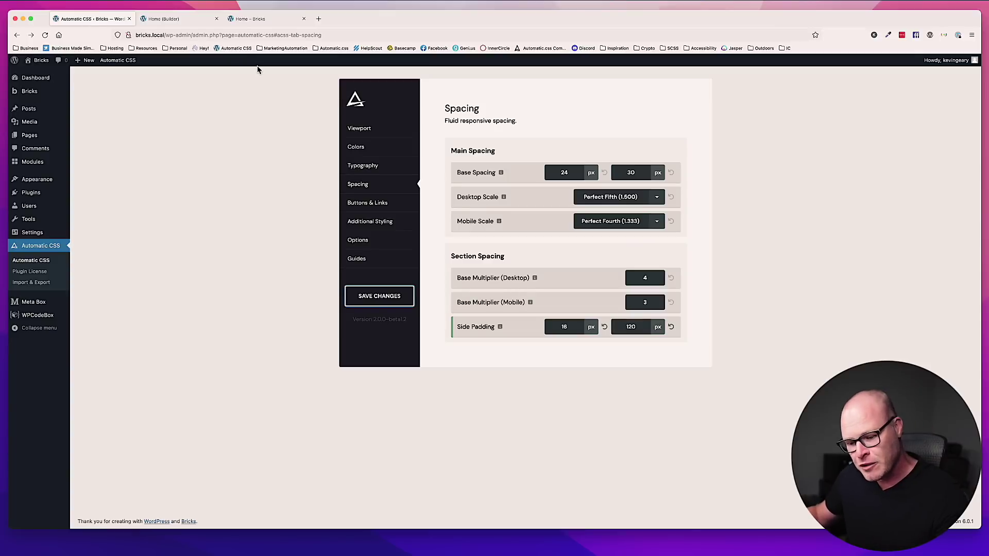
{"action": "left_click", "coordinate": [379, 165]}
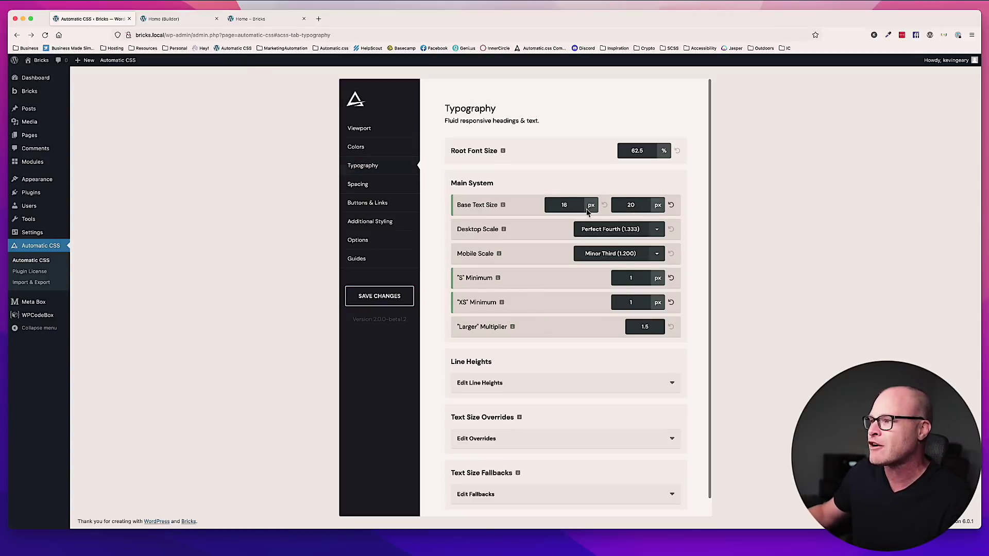
{"action": "scroll", "coordinate": [587, 214], "scroll_direction": "down", "scroll_amount": 1}
{"action": "left_click", "coordinate": [512, 366]}
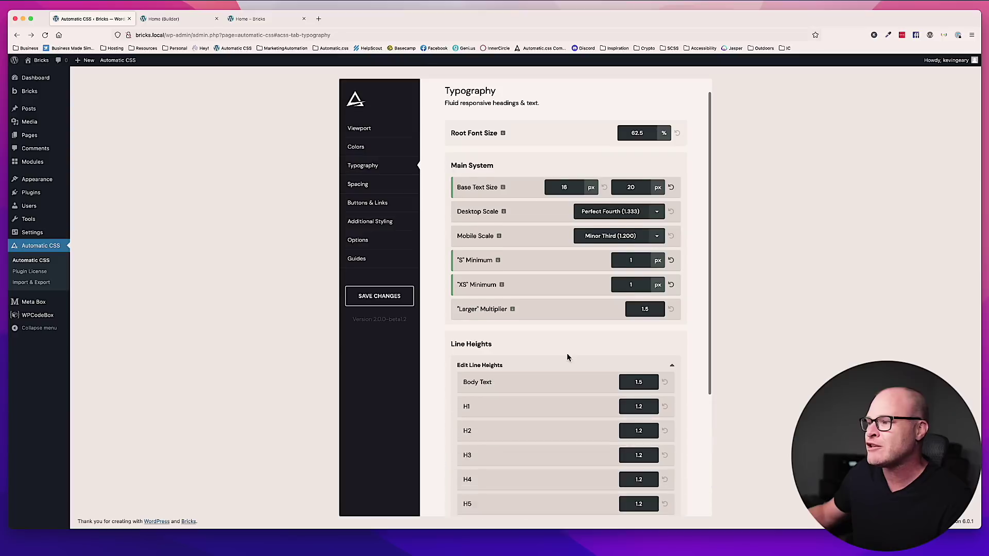
{"action": "scroll", "coordinate": [567, 353], "scroll_direction": "down", "scroll_amount": 5}
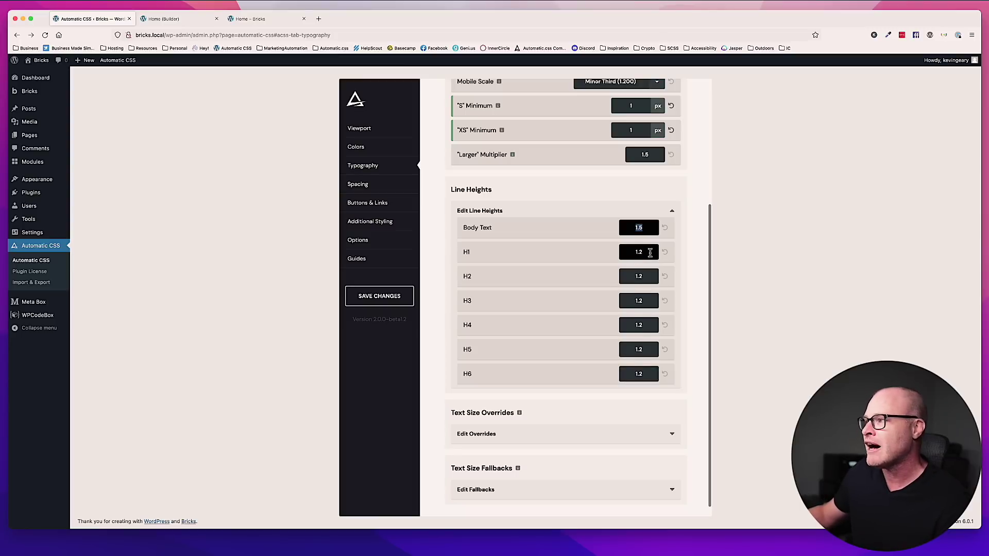
{"action": "left_click", "coordinate": [650, 226]}
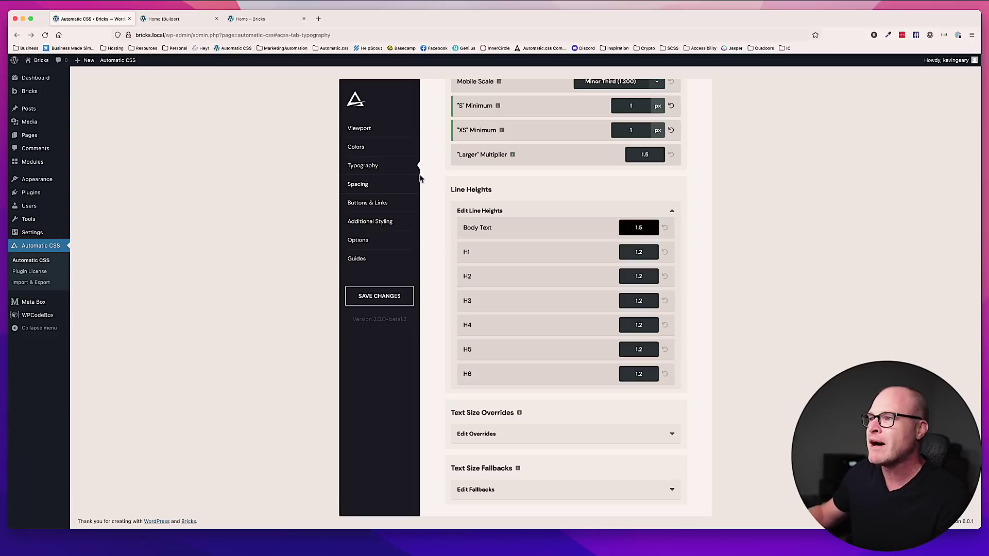
Enable Custom Button Text Size in the Buttons & Links settings to reveal its text size values
{"action": "left_click", "coordinate": [380, 203]}
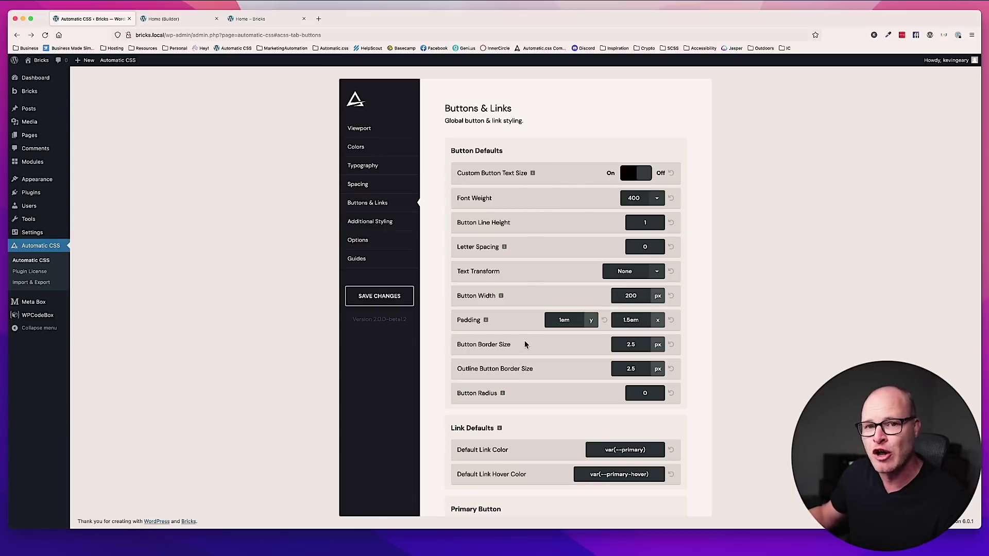
{"action": "left_click", "coordinate": [643, 177]}
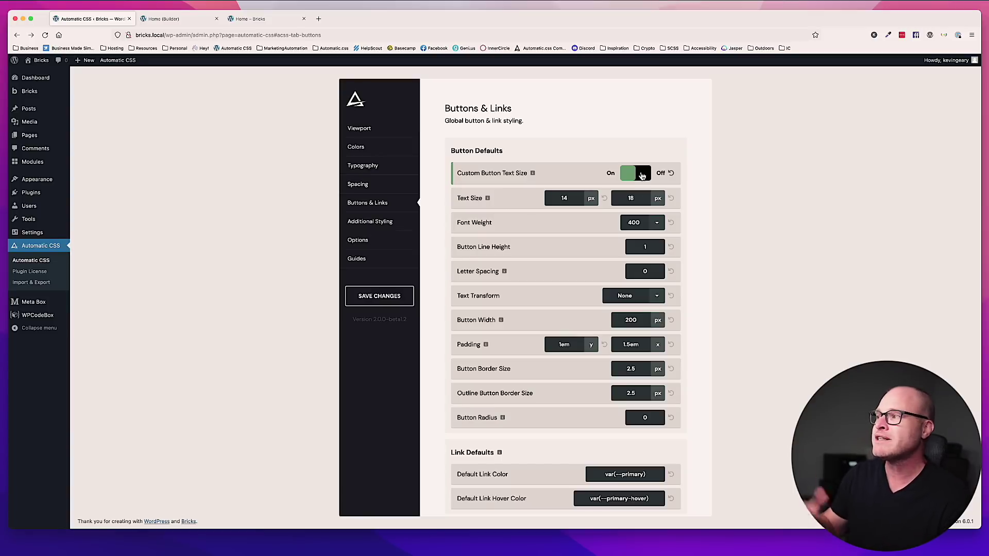
{"action": "left_click", "coordinate": [639, 176]}
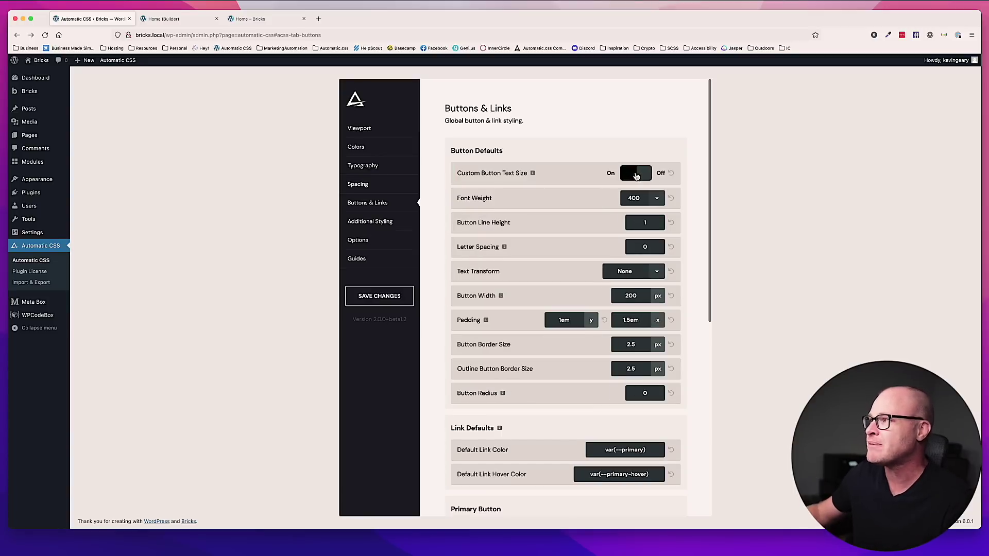
{"action": "left_click", "coordinate": [637, 177]}
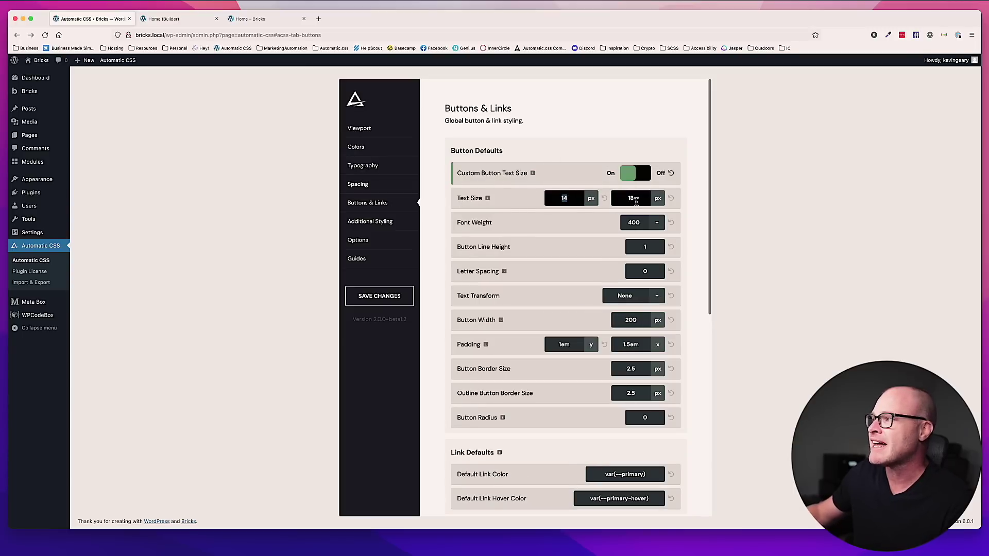
Return to the Home page in the Bricks builder and delete the heading from the container
{"action": "left_click", "coordinate": [260, 19]}
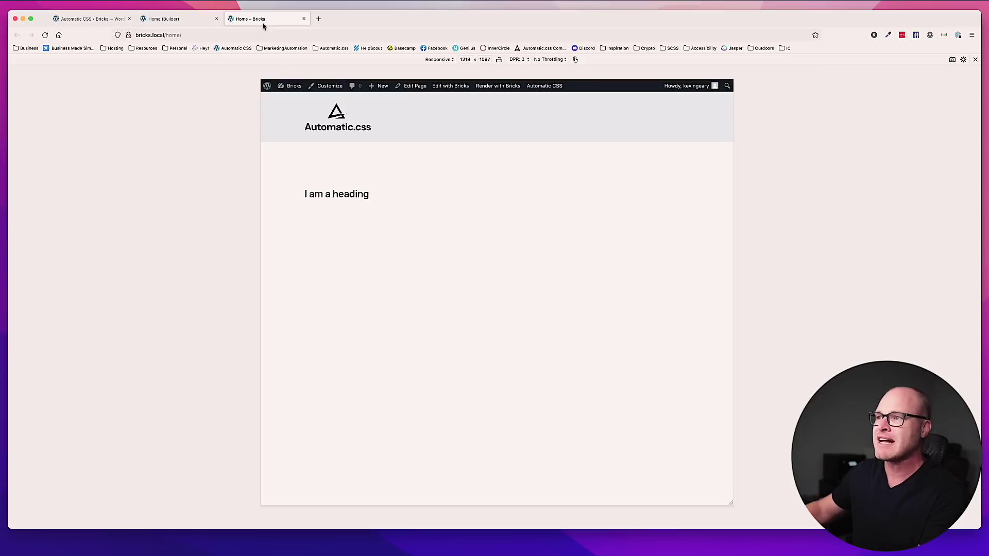
{"action": "left_click", "coordinate": [198, 19]}
{"action": "left_click", "coordinate": [378, 175]}
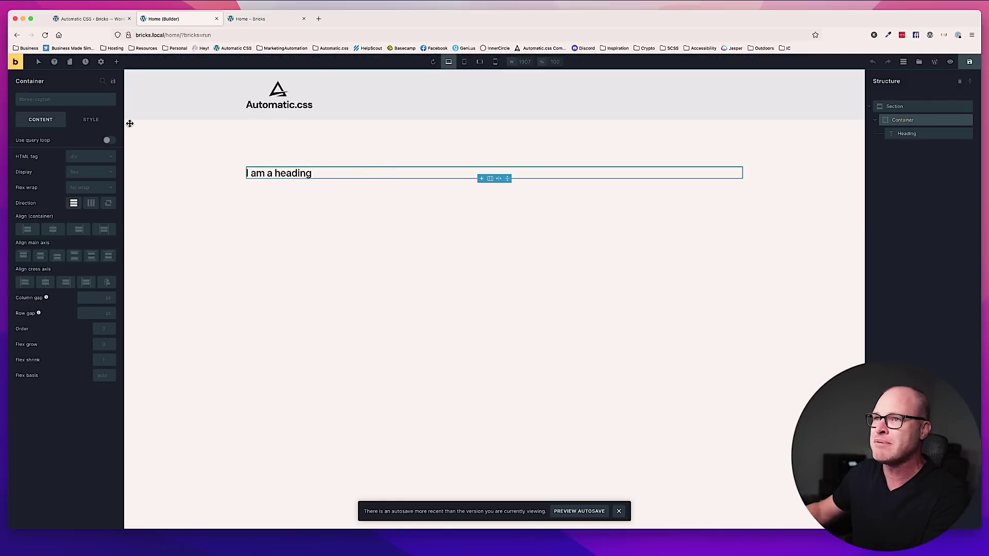
{"action": "right_click", "coordinate": [296, 173]}
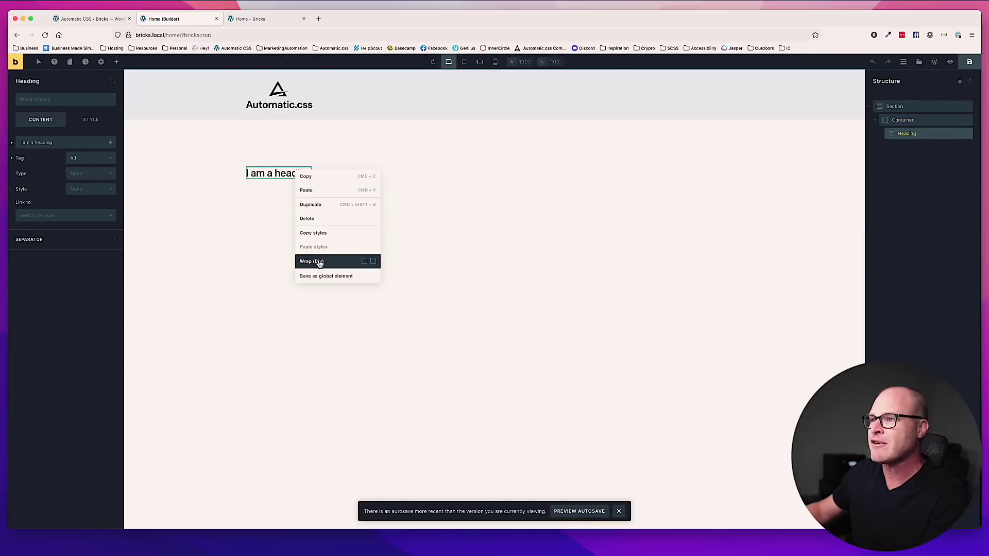
{"action": "left_click", "coordinate": [309, 219]}
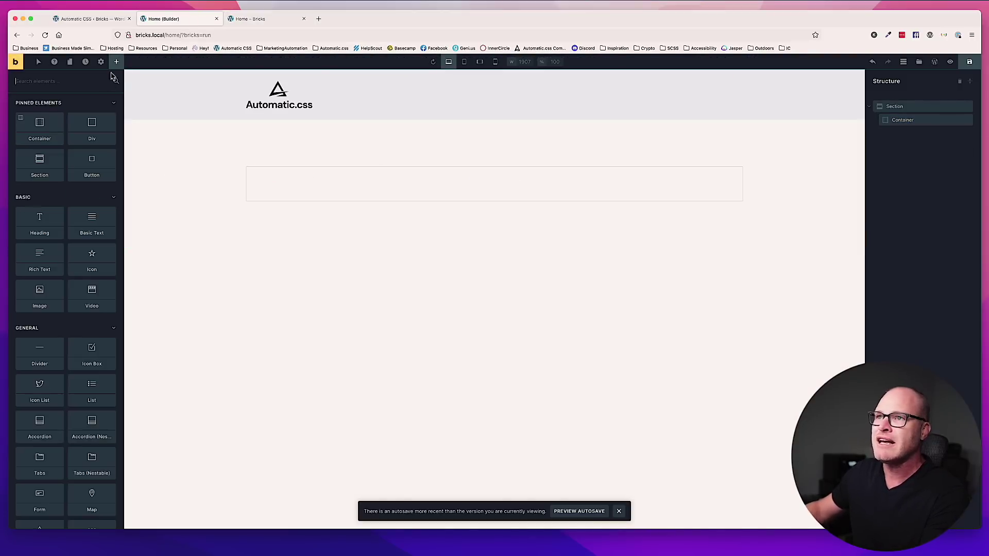
Search the elements for "butt" and add a button to the empty container
{"action": "left_click", "coordinate": [249, 185]}
{"action": "left_click", "coordinate": [117, 63]}
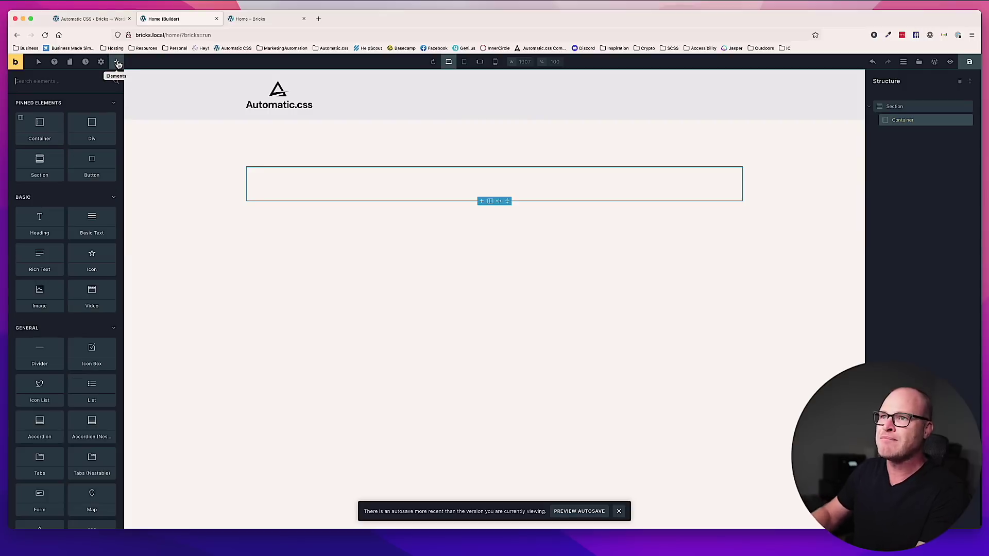
{"action": "type", "text": "butt"}
{"action": "left_click", "coordinate": [54, 120]}
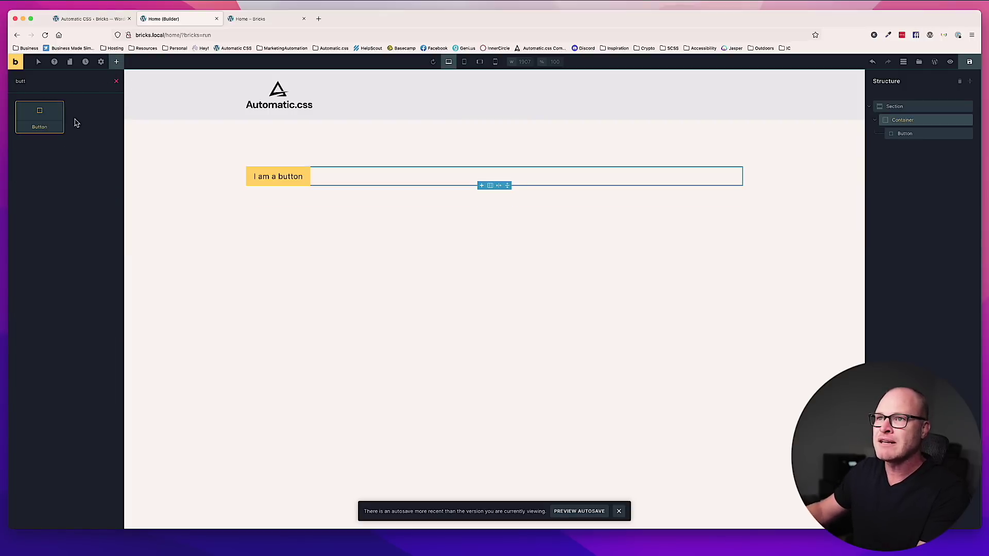
Assign the btn--primary class to the new button on the Home page and save the page
{"action": "left_click", "coordinate": [293, 175]}
{"action": "left_click", "coordinate": [66, 105]}
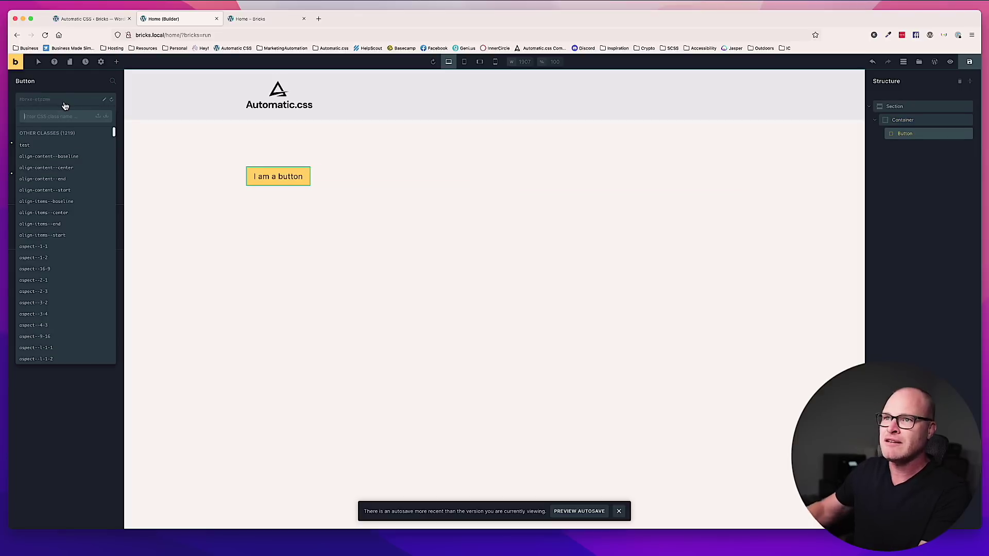
{"action": "type", "text": "btn--primary"}
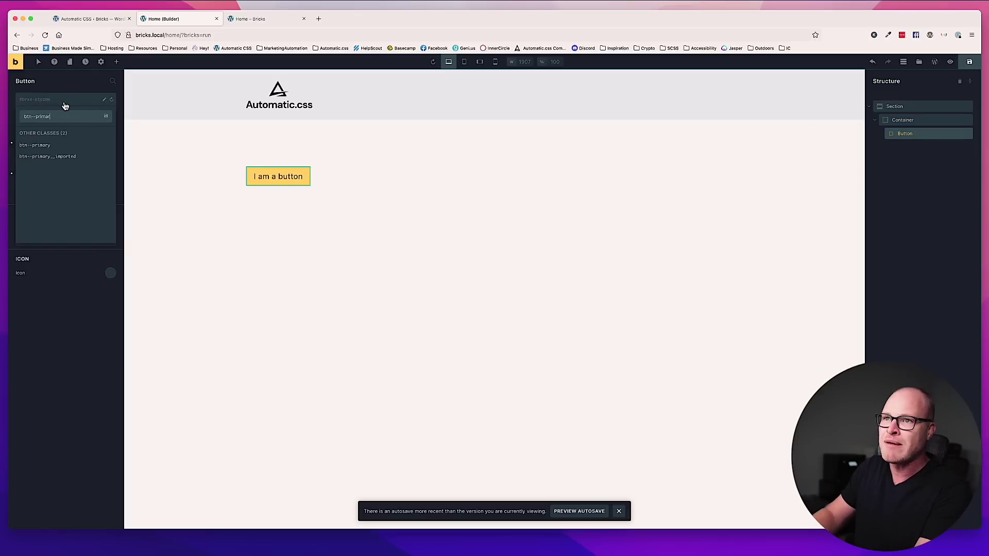
{"action": "key", "text": "Return"}
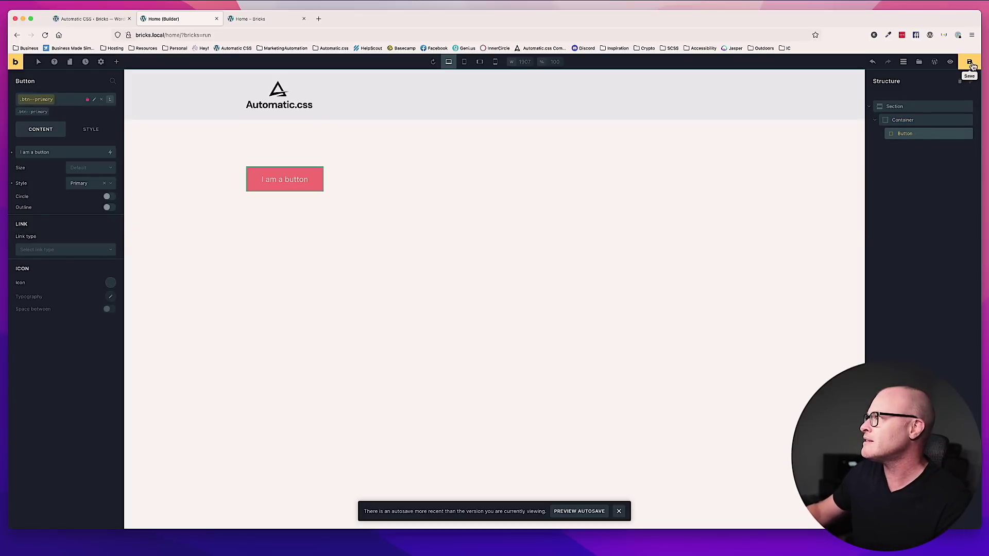
Set the maximum button text size to 24 px in the Automatic.css settings, save, and reload the live Home page
{"action": "left_click", "coordinate": [101, 21]}
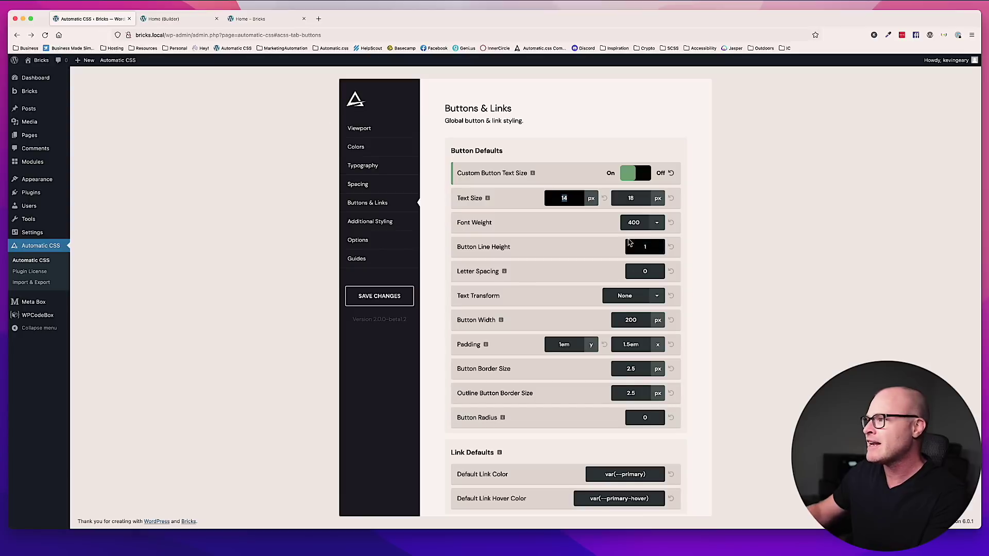
{"action": "left_click", "coordinate": [637, 201]}
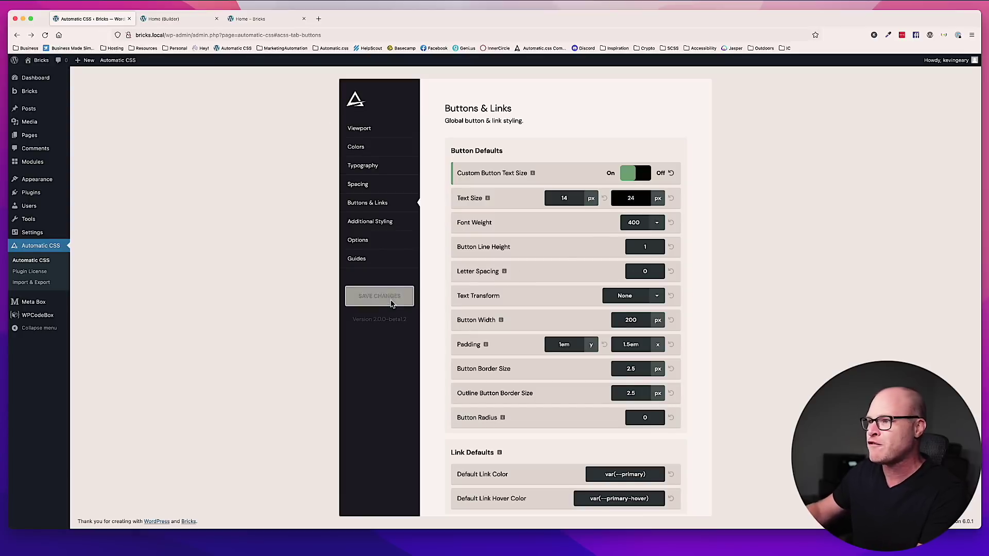
{"action": "left_click", "coordinate": [379, 296]}
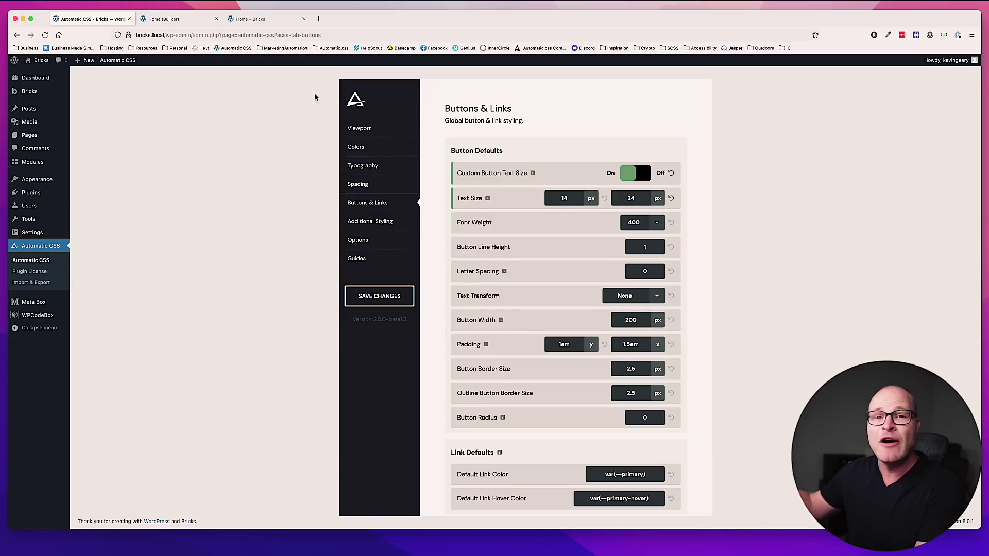
{"action": "left_click", "coordinate": [278, 19]}
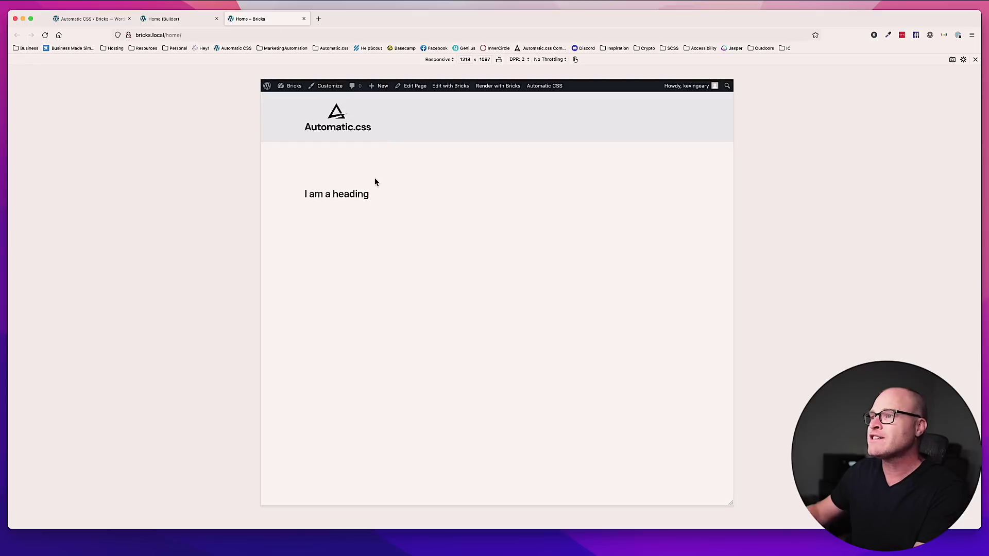
{"action": "key", "text": "super+r"}
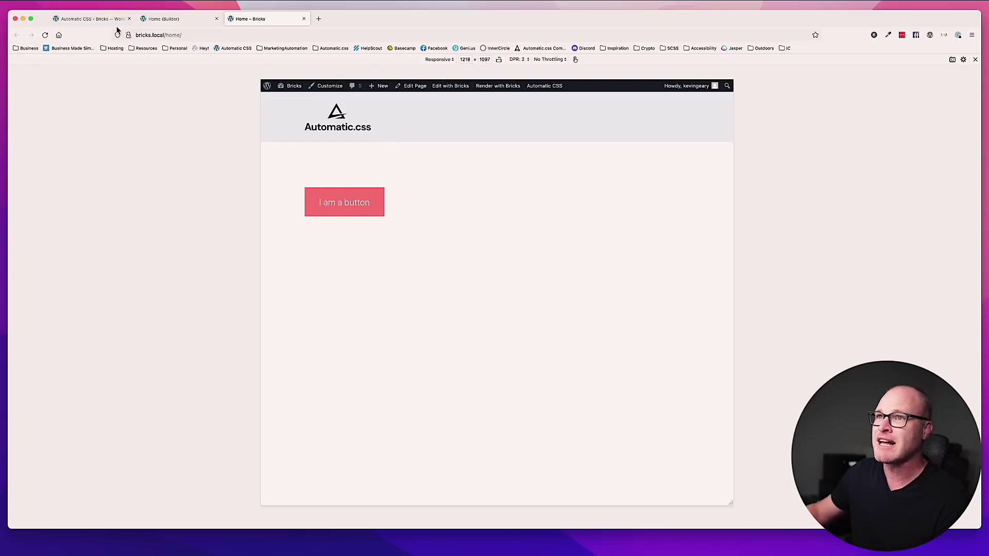
Set the maximum button text size to 16 px, save the settings, and check the button on the live Home page
{"action": "left_click", "coordinate": [103, 19]}
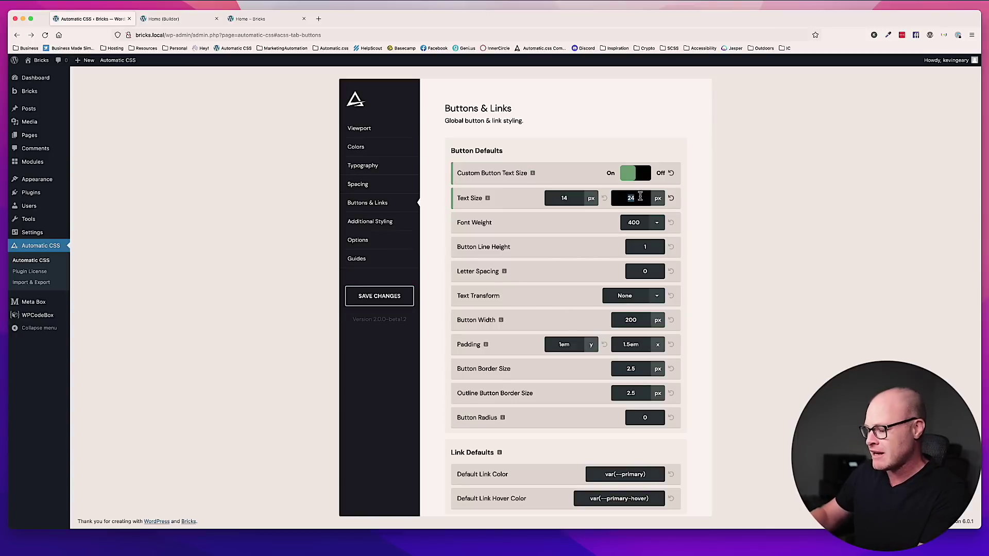
{"action": "left_click", "coordinate": [387, 300]}
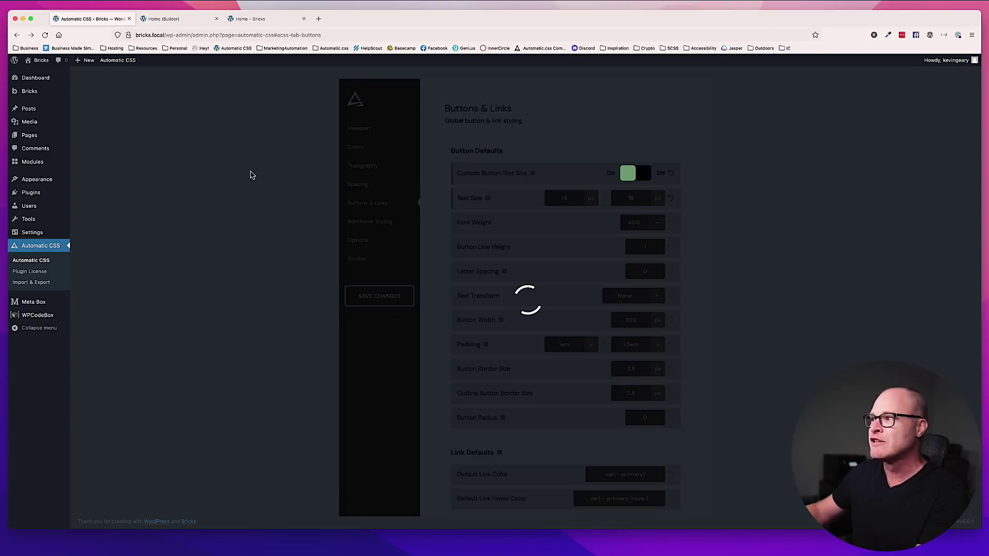
{"action": "left_click", "coordinate": [288, 21]}
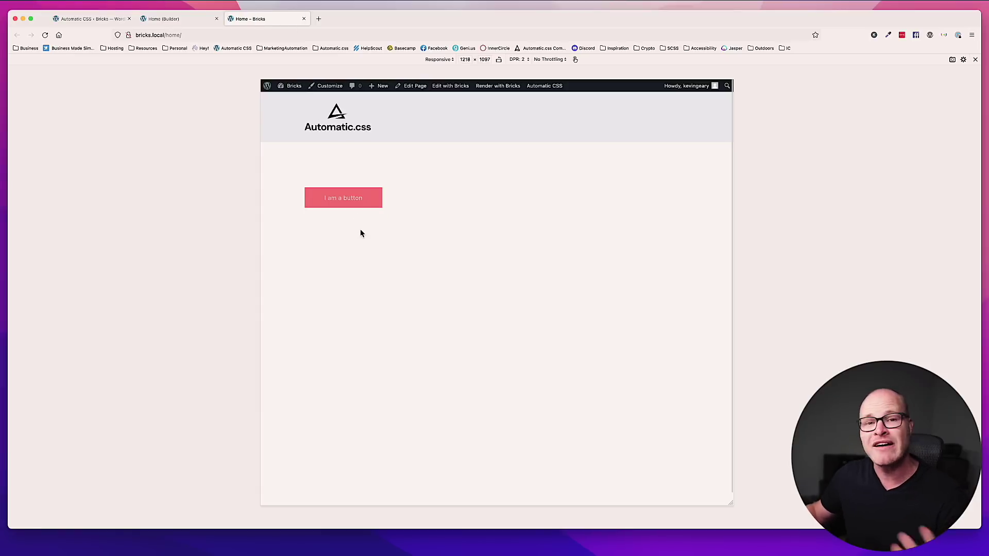
Set the button Font Weight to 800, save the settings, and reload the live Home page to check it
{"action": "left_click", "coordinate": [103, 19]}
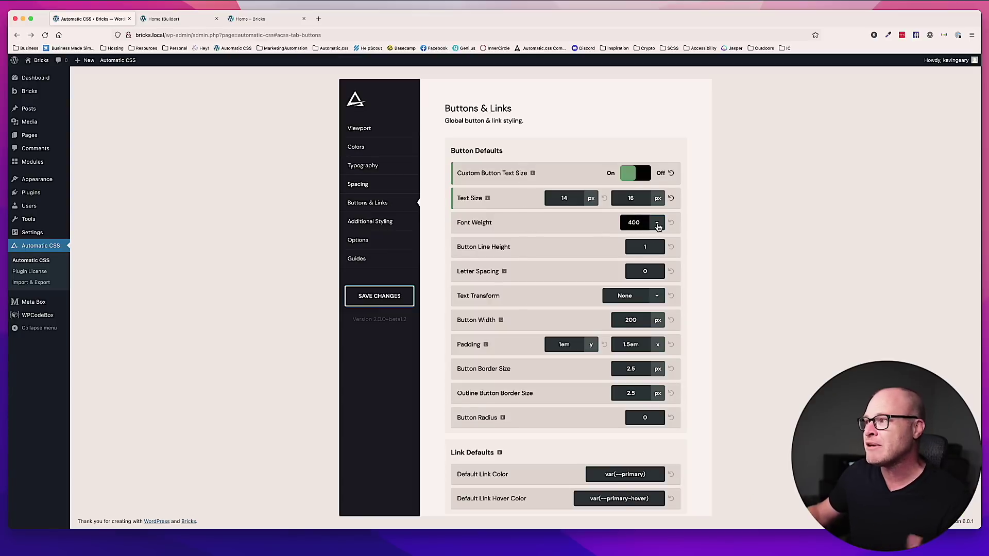
{"action": "left_click", "coordinate": [644, 227]}
{"action": "left_click", "coordinate": [643, 255]}
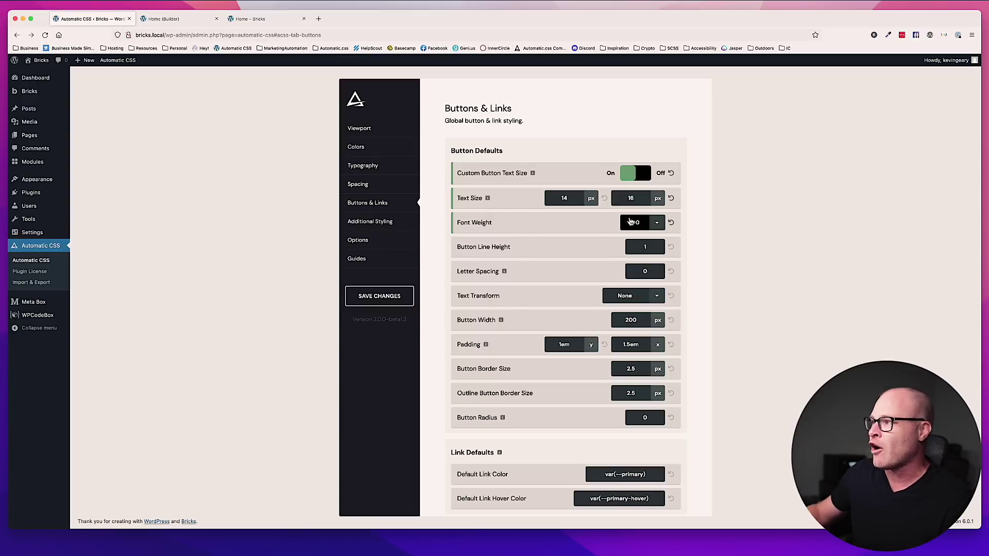
{"action": "left_click", "coordinate": [354, 300]}
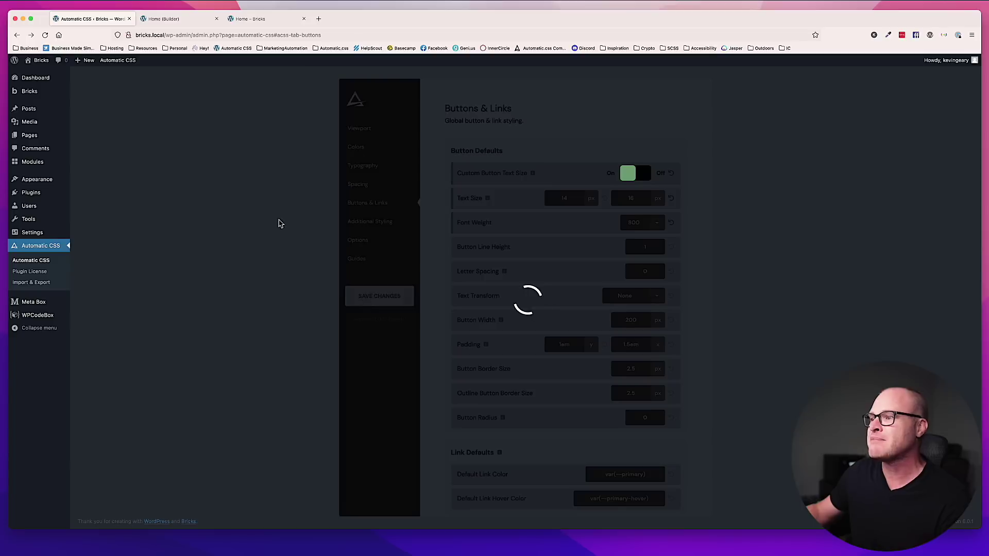
{"action": "left_click", "coordinate": [259, 25]}
{"action": "key", "text": "super+r"}
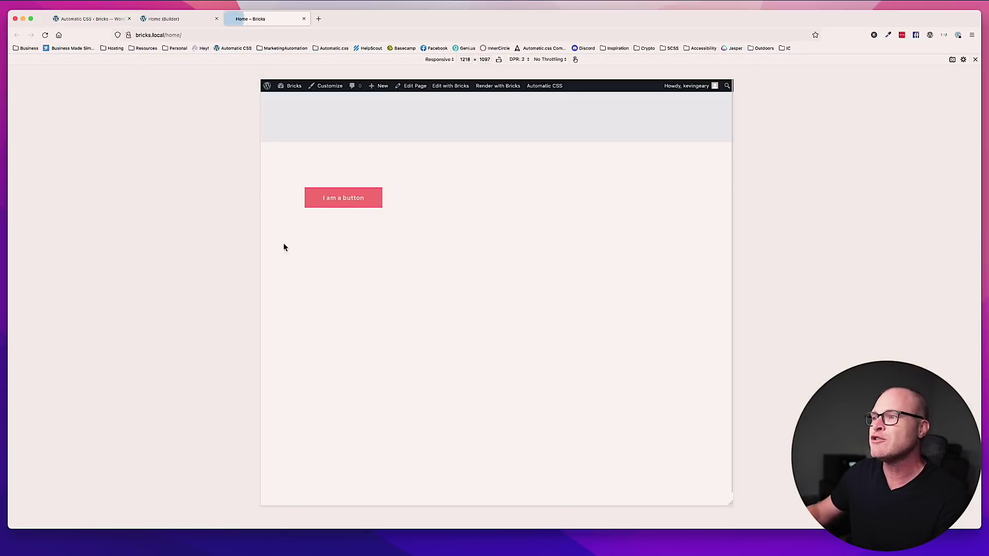
Set the button Letter Spacing to .25em, save the settings, and reload the live Home page to check it
{"action": "left_click", "coordinate": [92, 18]}
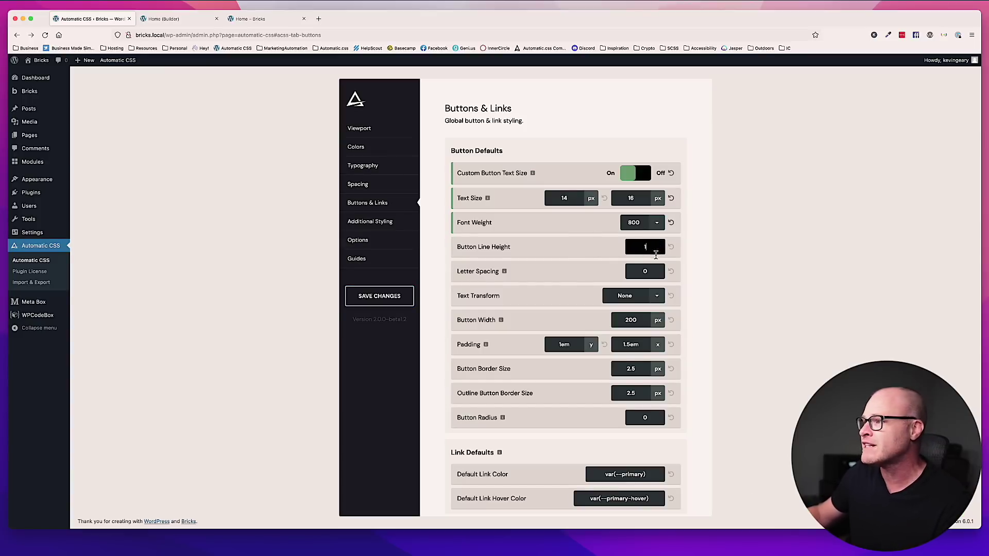
{"action": "left_click", "coordinate": [647, 271]}
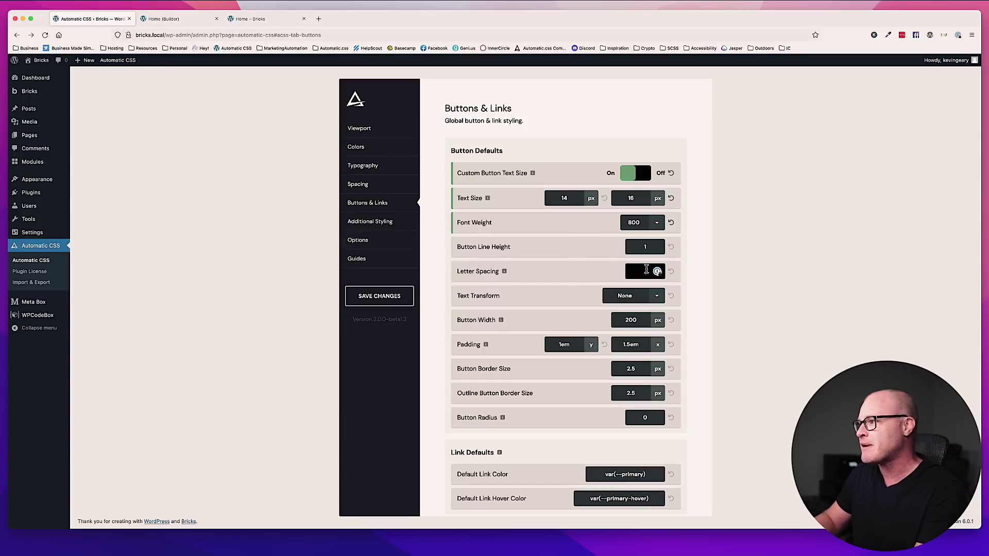
{"action": "type", "text": ".25em"}
{"action": "left_click", "coordinate": [411, 298]}
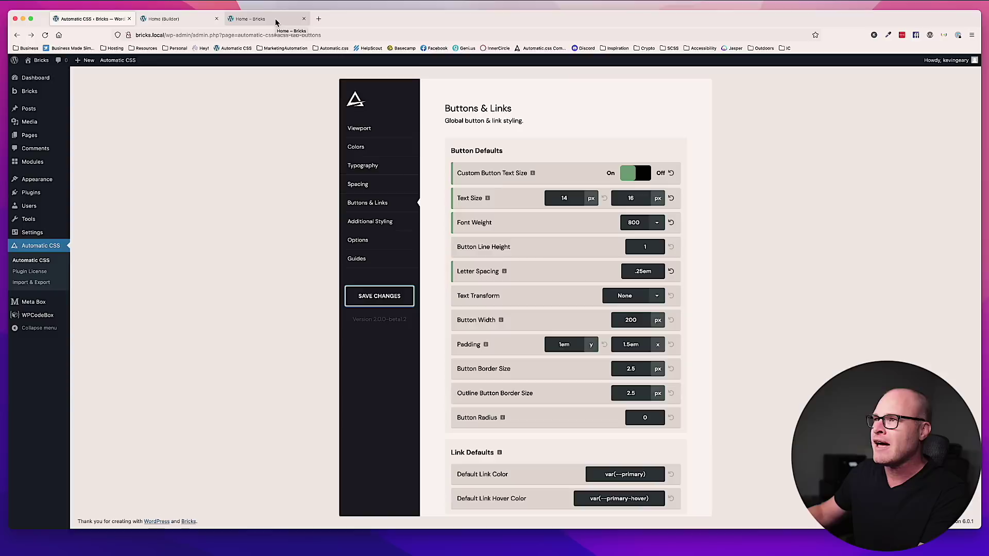
{"action": "left_click", "coordinate": [273, 20]}
{"action": "key", "text": "super+r"}
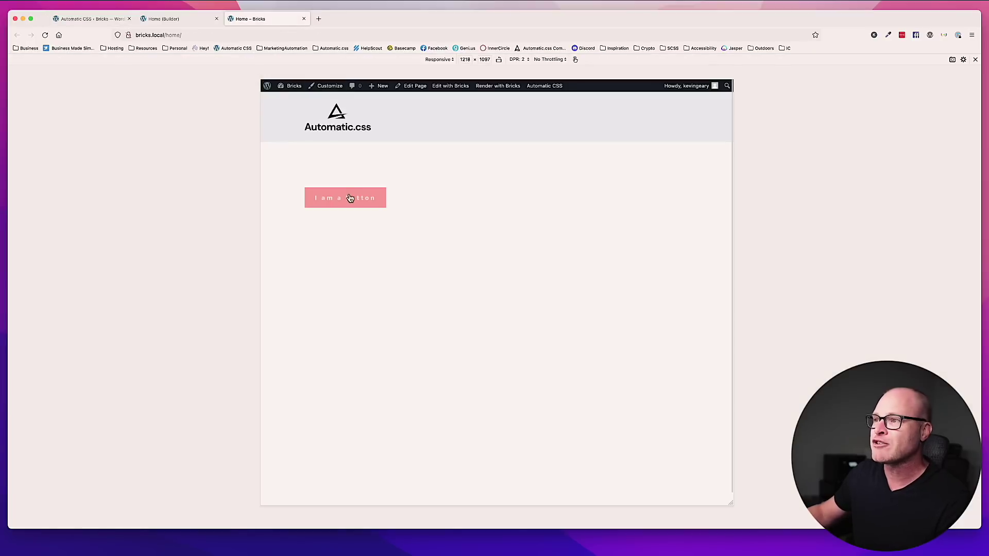
Change the button Letter Spacing to .025em, save the settings, and reload the live Home page
{"action": "left_click", "coordinate": [66, 18]}
{"action": "left_click", "coordinate": [643, 267]}
{"action": "double_click", "coordinate": [643, 268]}
{"action": "left_click", "coordinate": [642, 268]}
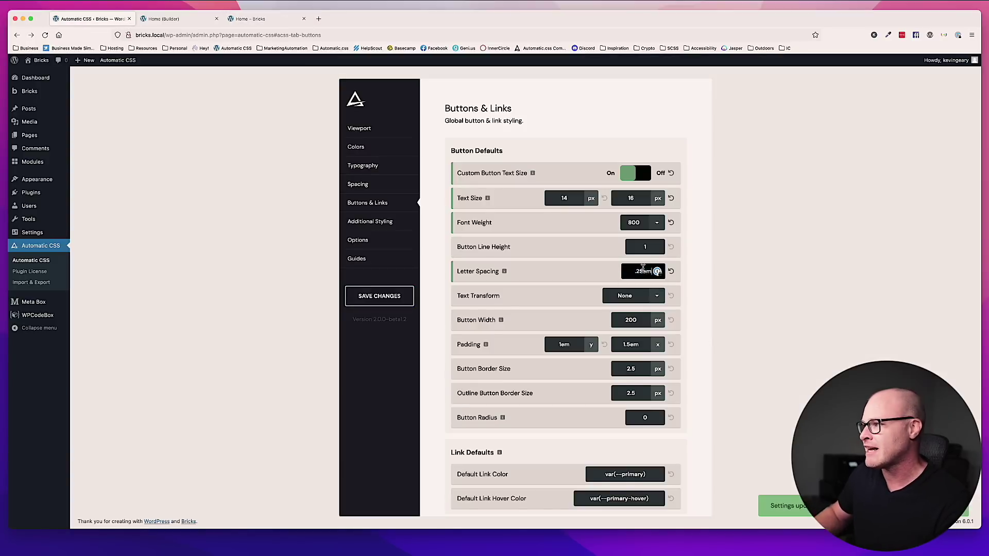
{"action": "type", "text": "0"}
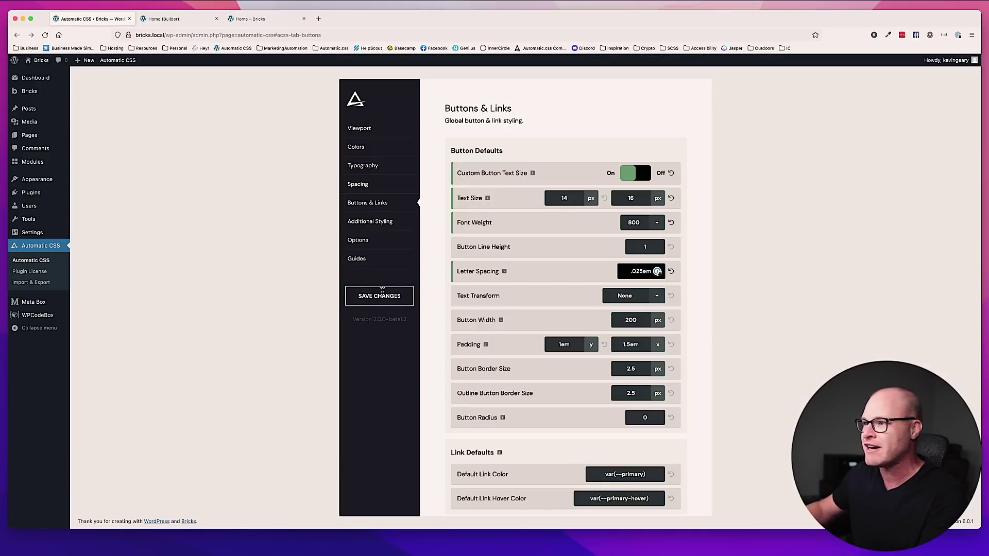
{"action": "left_click", "coordinate": [383, 291]}
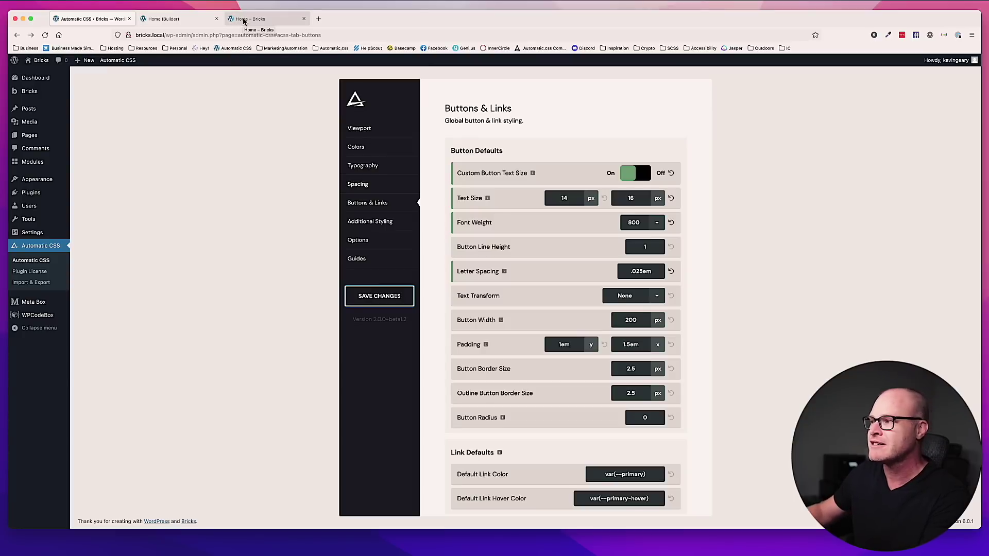
{"action": "left_click", "coordinate": [244, 19]}
{"action": "key", "text": "super+r"}
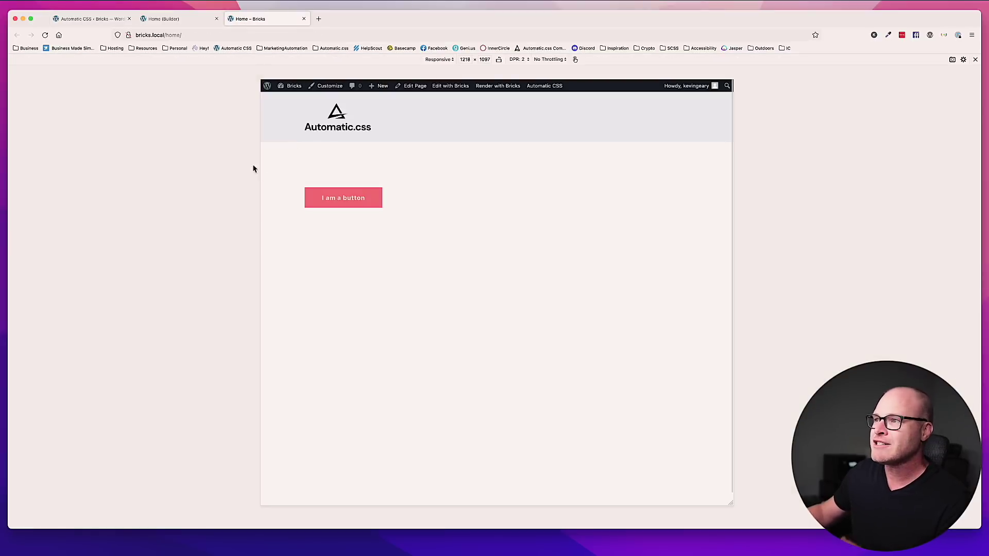
Set the button Text Transform to Uppercase, save the settings, and reload the live Home page
{"action": "left_click", "coordinate": [83, 18]}
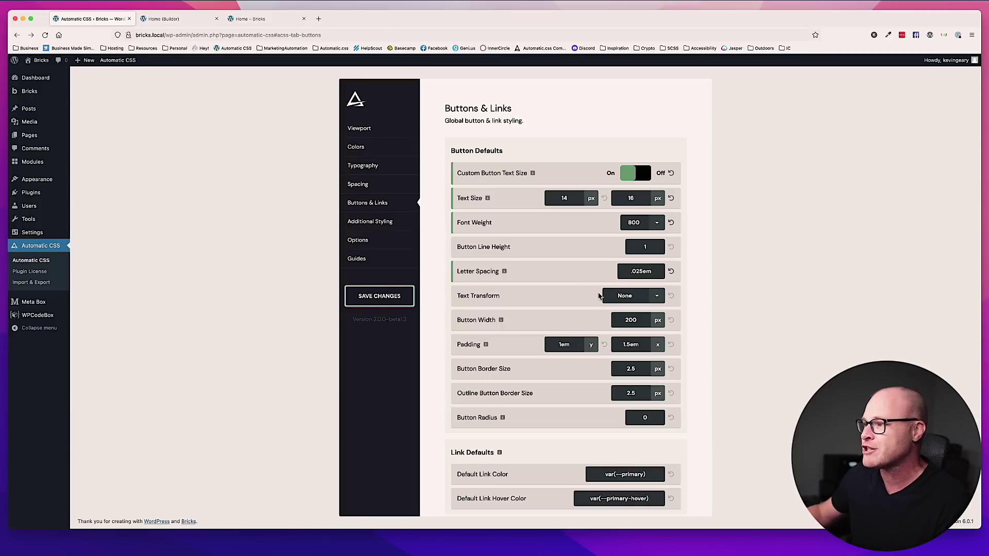
{"action": "left_click", "coordinate": [605, 296]}
{"action": "left_click", "coordinate": [636, 288]}
{"action": "left_click", "coordinate": [637, 293]}
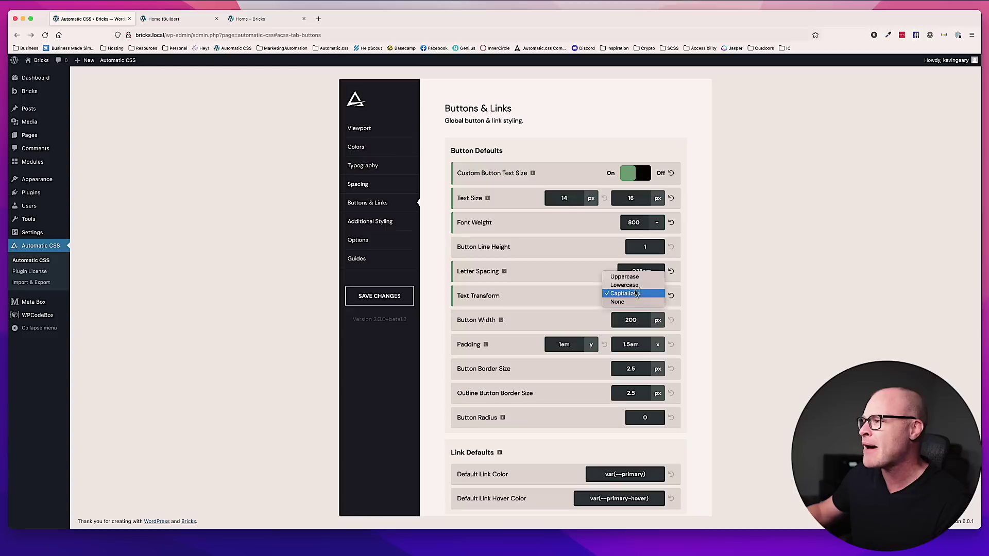
{"action": "left_click", "coordinate": [624, 276]}
{"action": "left_click", "coordinate": [379, 296]}
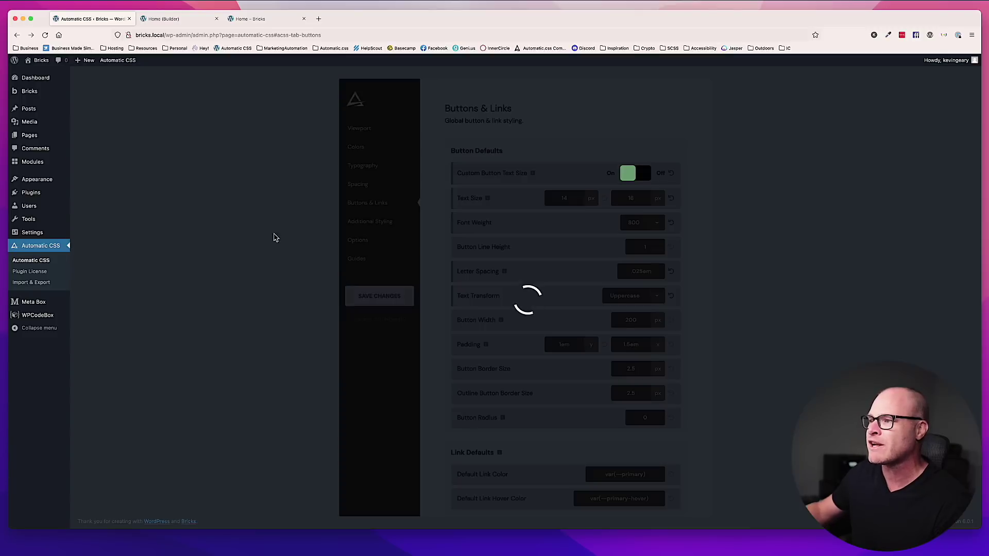
{"action": "left_click", "coordinate": [256, 19]}
{"action": "key", "text": "super+r"}
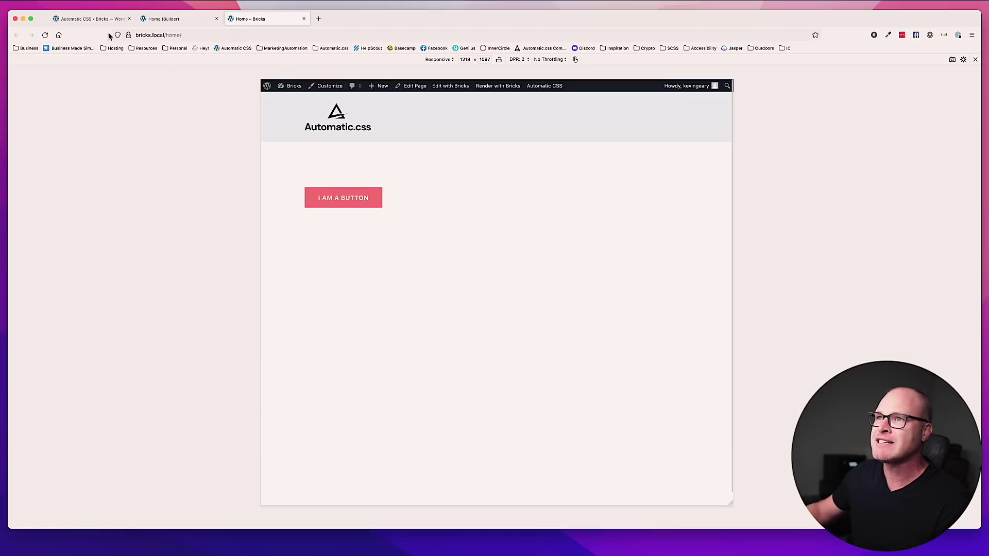
Examine the Button Width setting in the Automatic.css settings and compare it with the button on the live Home page
{"action": "left_click", "coordinate": [109, 19]}
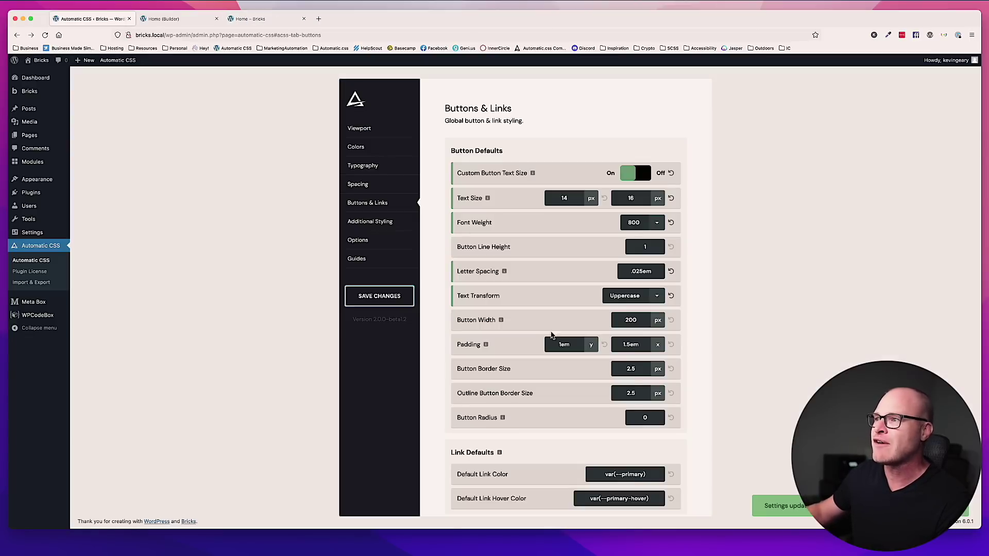
{"action": "double_click", "coordinate": [649, 323]}
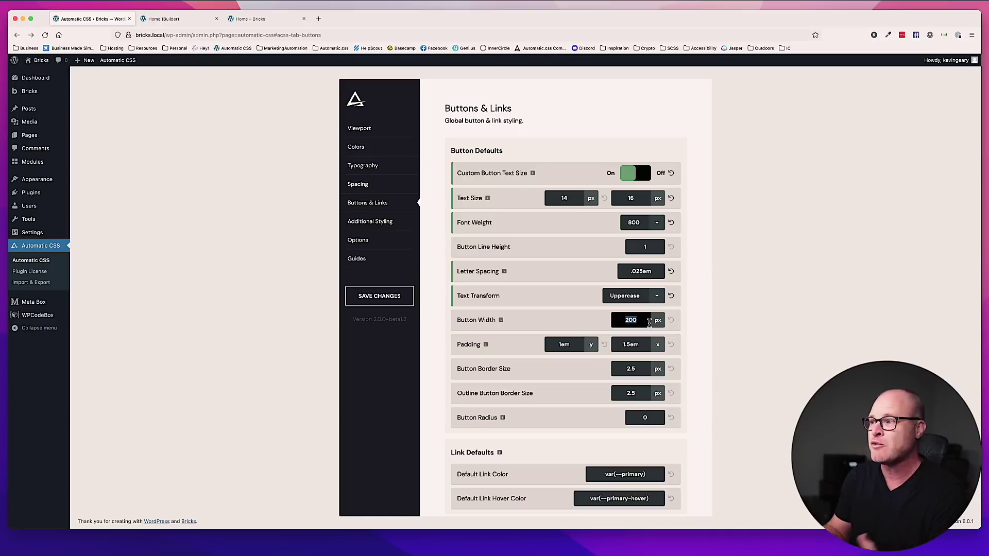
{"action": "left_click", "coordinate": [250, 19]}
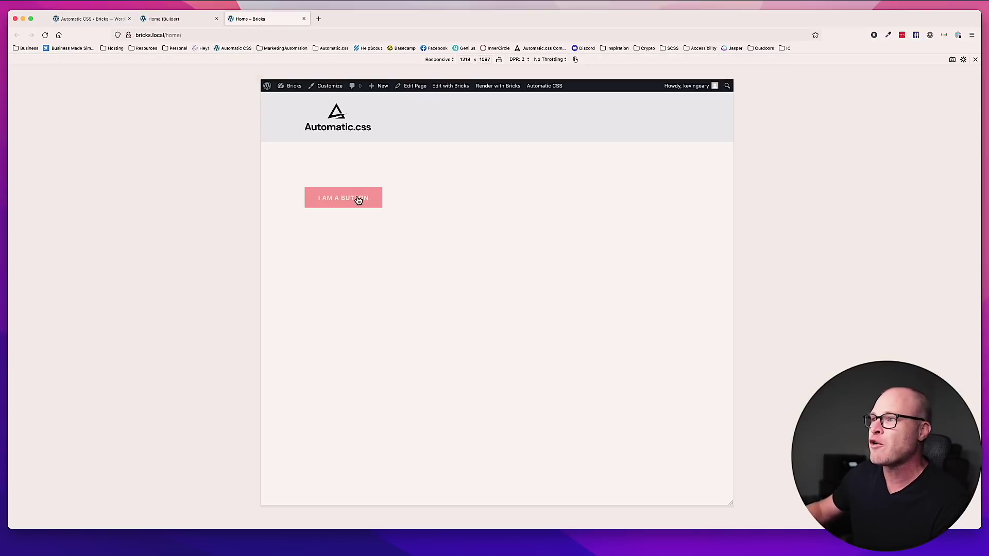
Change the button's text to "Hi" in the Bricks builder and save the page
{"action": "left_click", "coordinate": [193, 19]}
{"action": "double_click", "coordinate": [290, 180]}
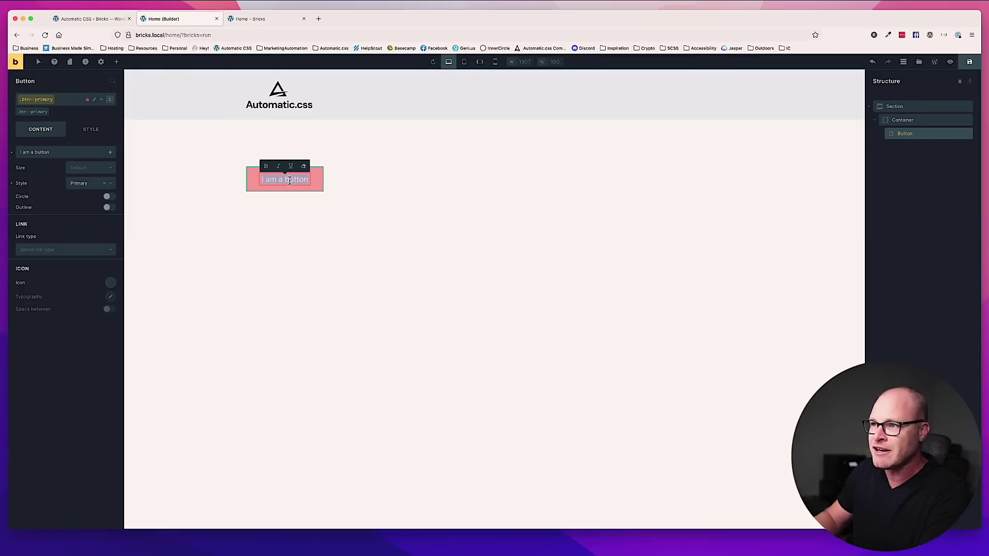
{"action": "type", "text": "Hi"}
{"action": "left_click", "coordinate": [353, 184]}
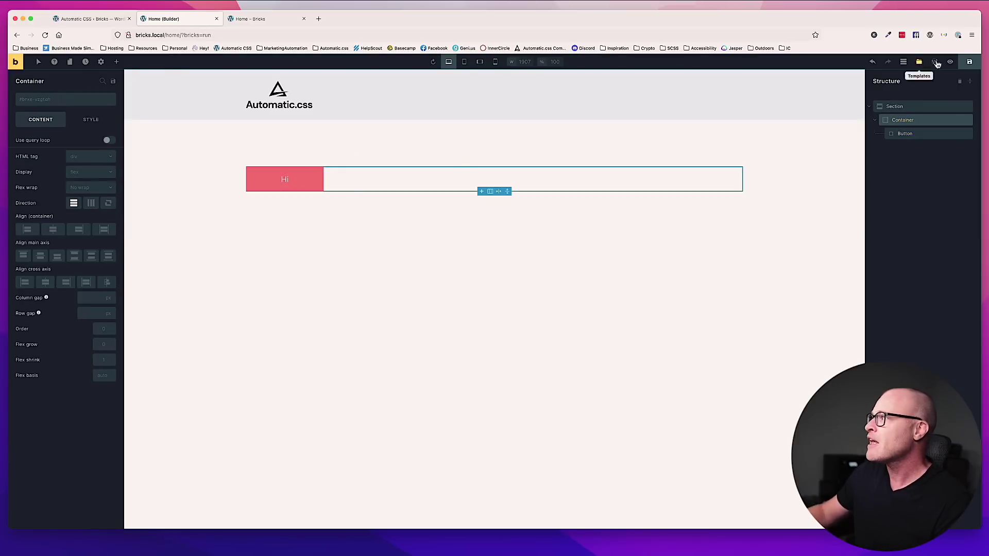
{"action": "left_click", "coordinate": [970, 62]}
Set the Button Width to 0 px in the Automatic.css settings, save, and check the button on the live Home page
{"action": "left_click", "coordinate": [88, 19]}
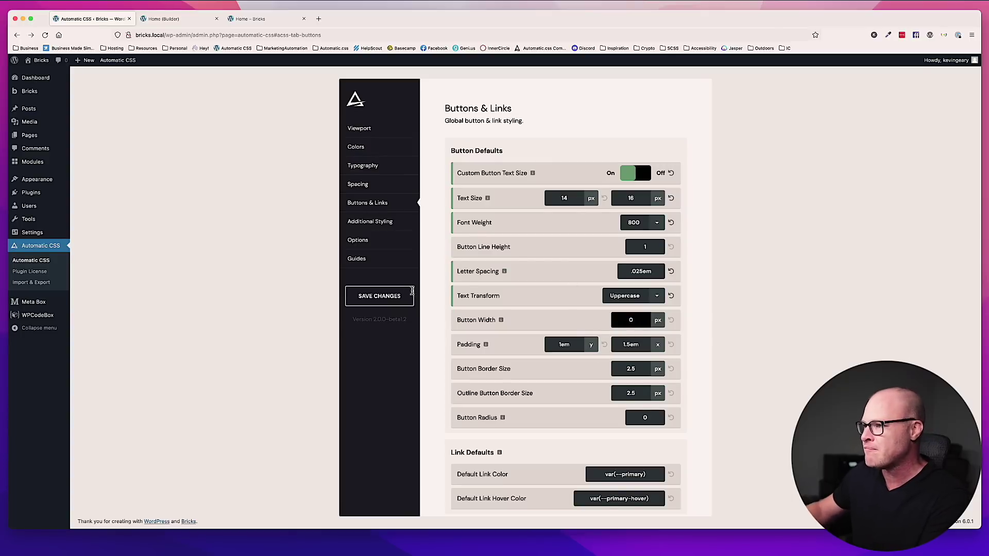
{"action": "left_click", "coordinate": [411, 292]}
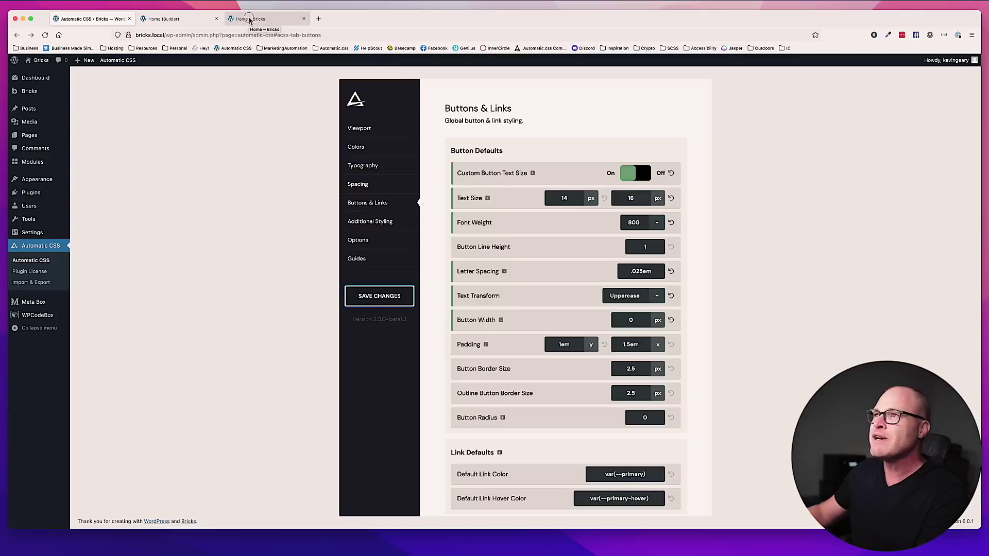
{"action": "left_click", "coordinate": [250, 19]}
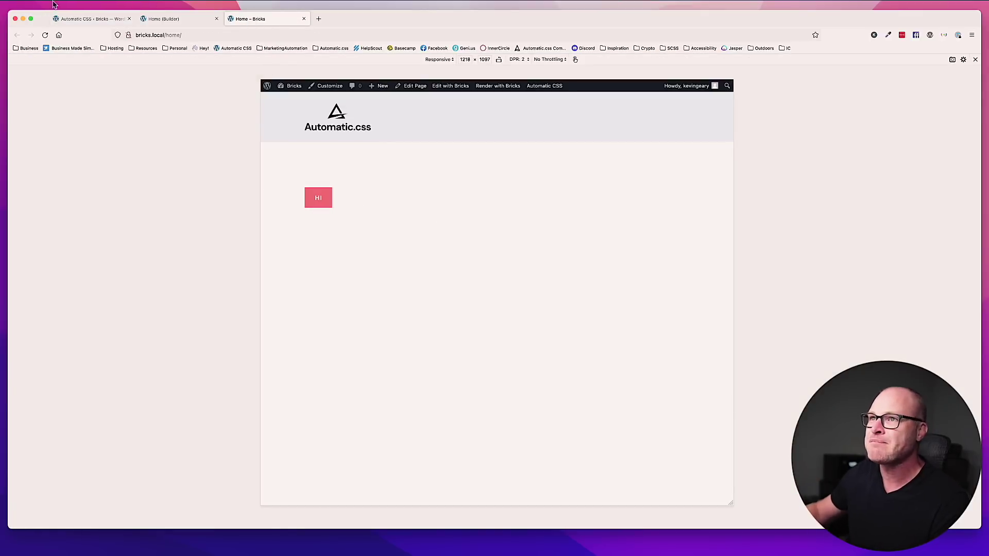
Restore the Button Width to 200 px in the Automatic.css settings, save, and reload the live Home page
{"action": "left_click", "coordinate": [83, 19]}
{"action": "left_click", "coordinate": [634, 320]}
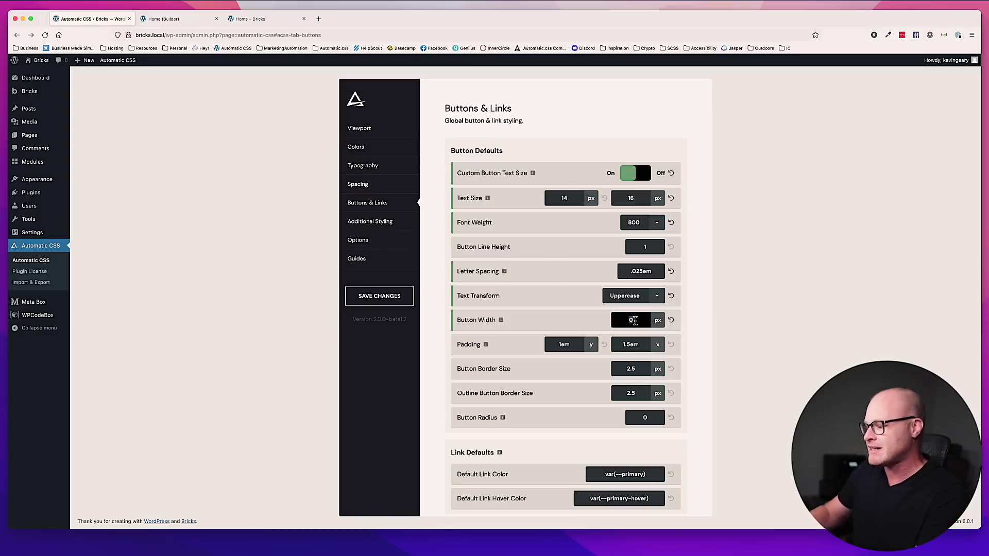
{"action": "left_click", "coordinate": [379, 296]}
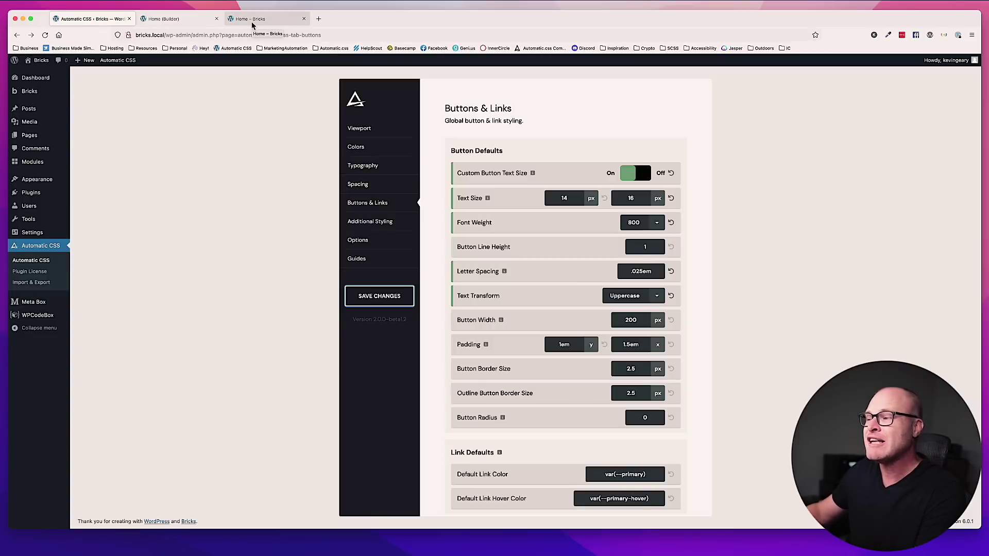
{"action": "left_click", "coordinate": [249, 18]}
{"action": "key", "text": "super+r"}
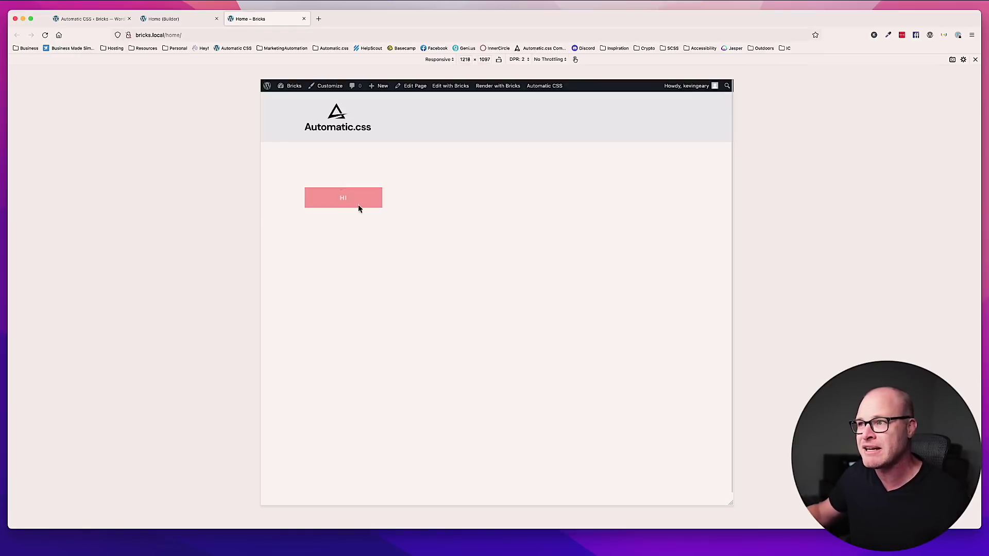
Set the button Padding to 1.5em vertical and 2.5em horizontal, save the settings, and check the button on the live Home page
{"action": "left_click", "coordinate": [90, 18]}
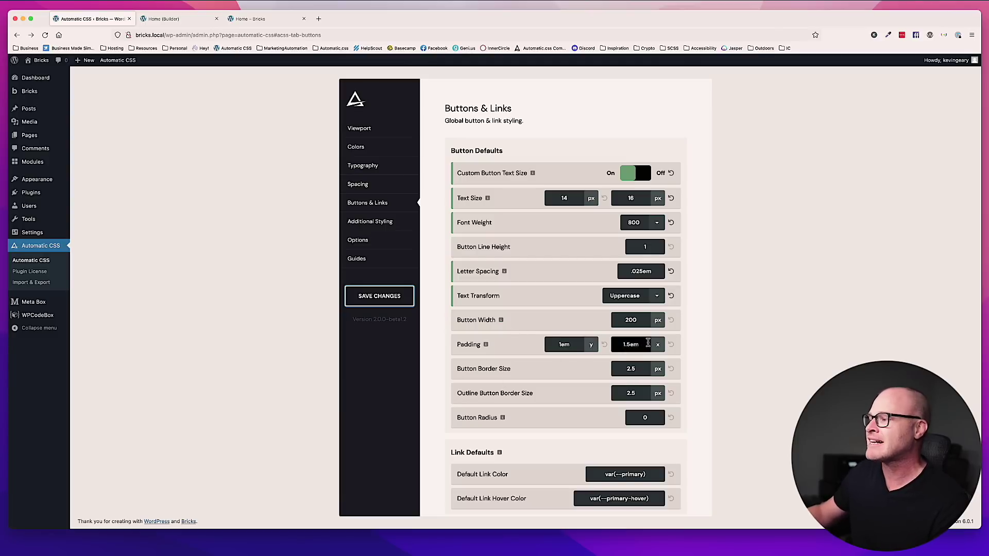
{"action": "double_click", "coordinate": [567, 344]}
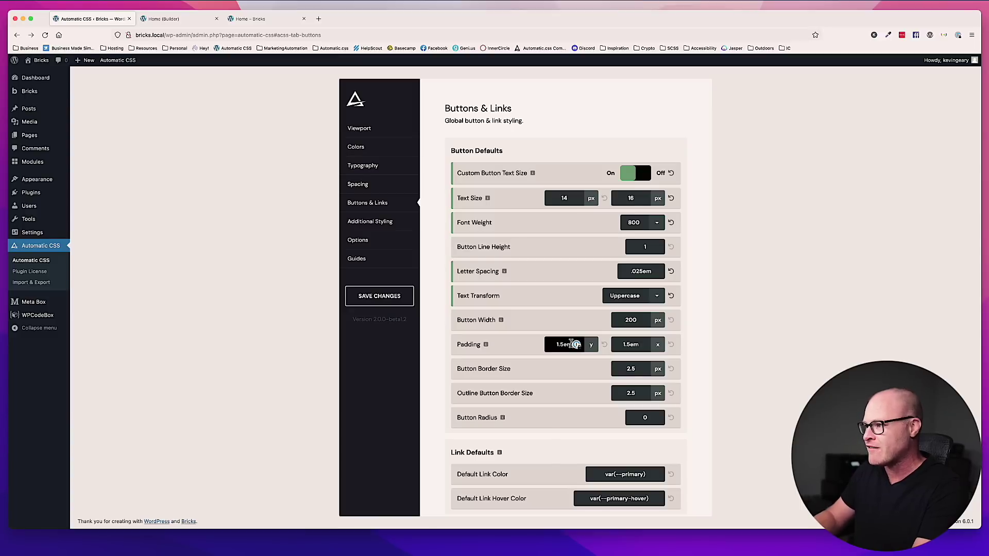
{"action": "key", "text": "Tab"}
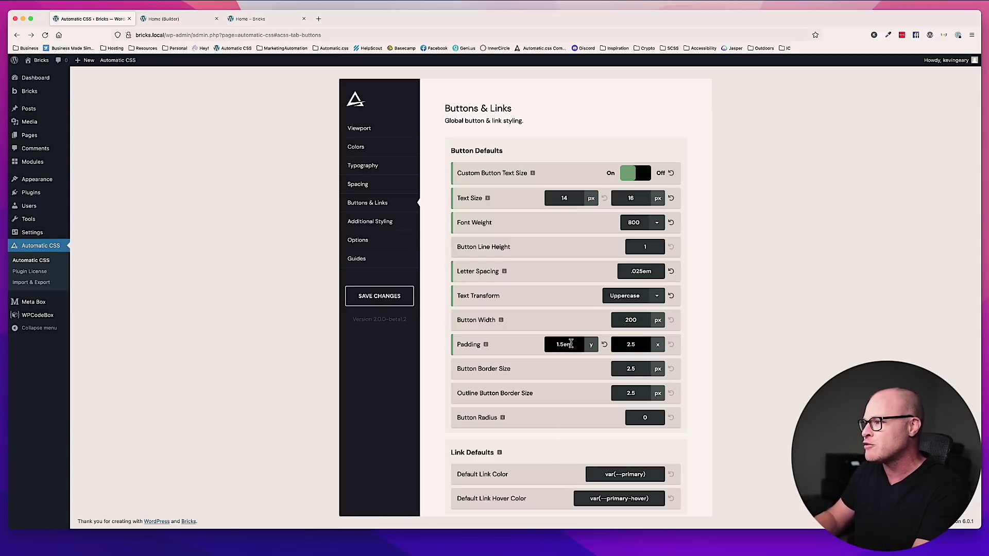
{"action": "left_click", "coordinate": [356, 297]}
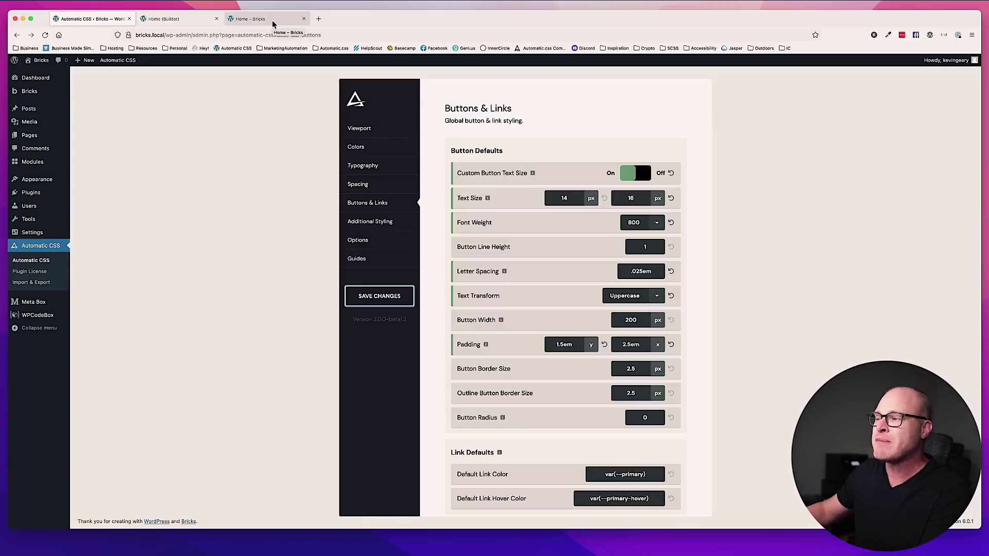
{"action": "left_click", "coordinate": [274, 21]}
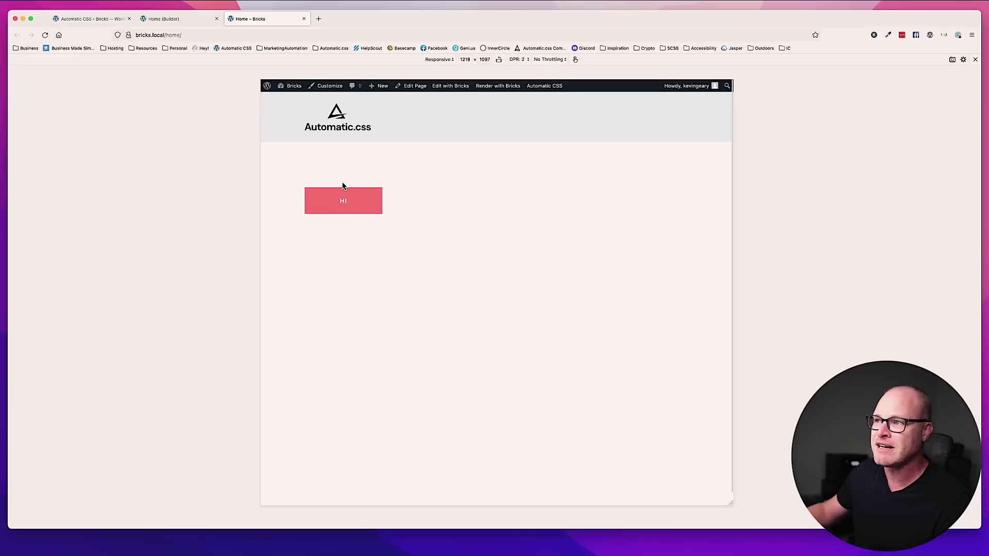
Change the button's text to "Get a Free Inspection" in the Bricks builder, save the page, and reload the live Home page
{"action": "left_click", "coordinate": [178, 21]}
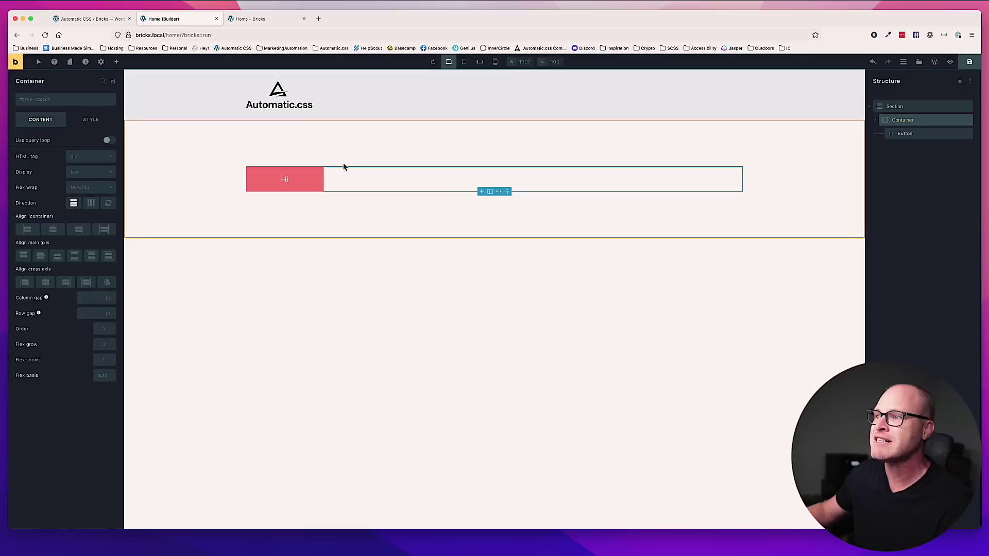
{"action": "left_click", "coordinate": [282, 181]}
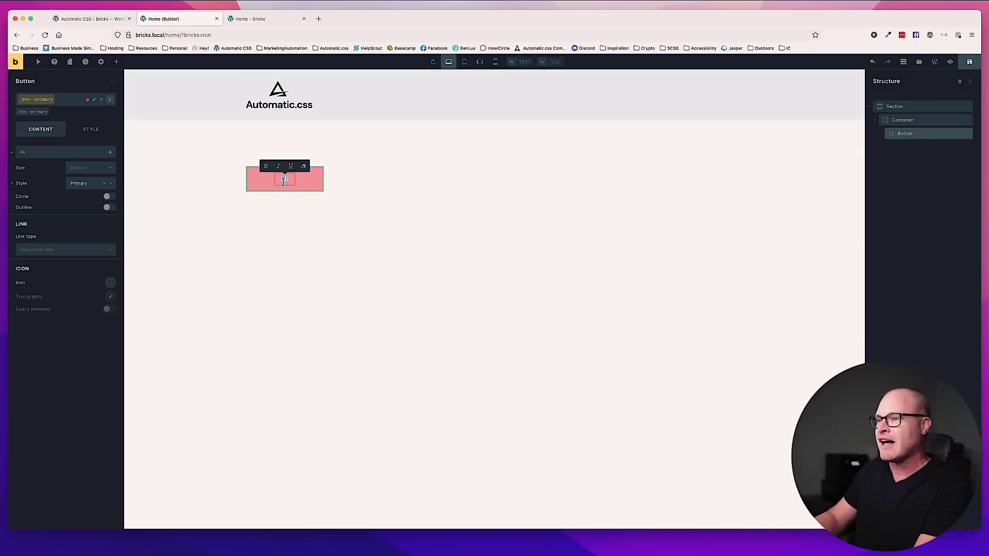
{"action": "type", "text": "Get a F"}
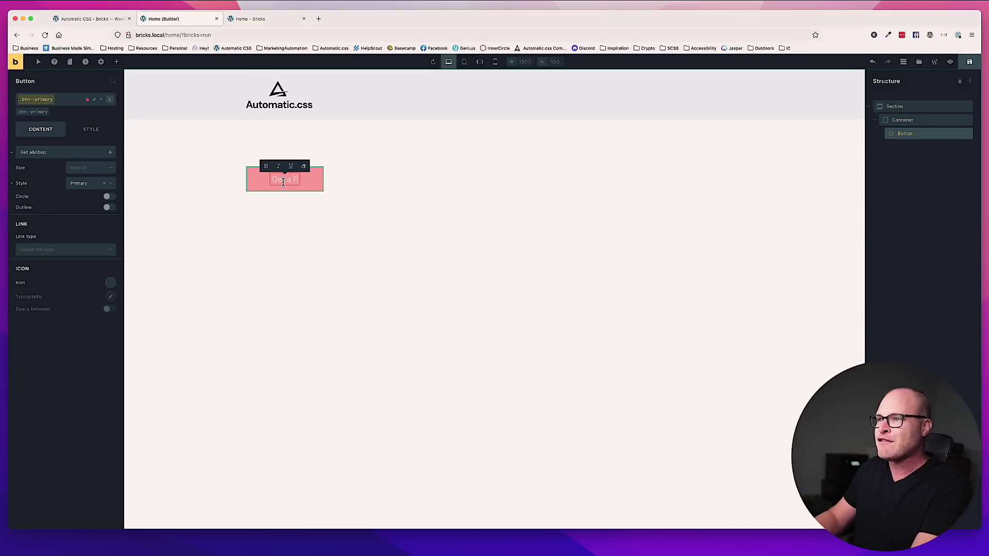
{"action": "type", "text": "ree Inspection"}
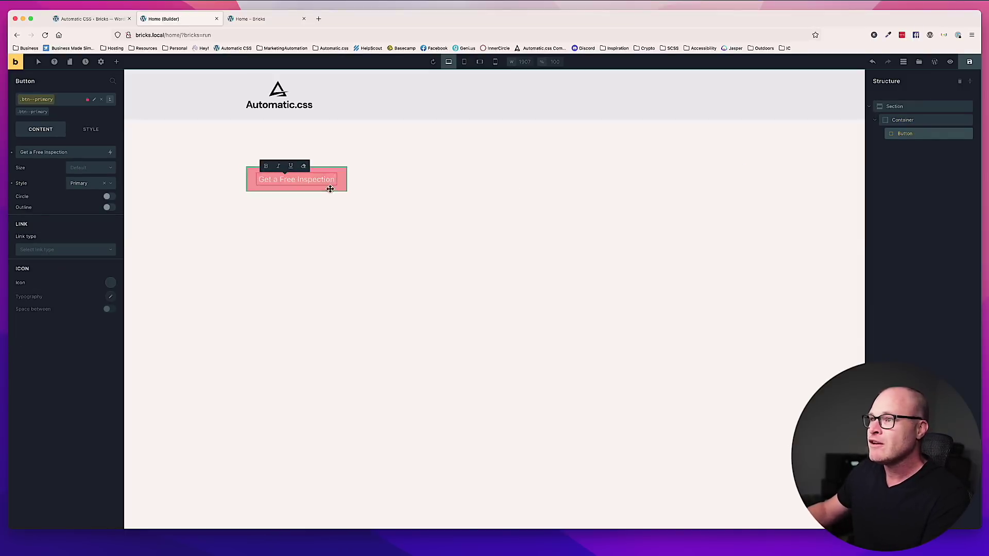
{"action": "left_click", "coordinate": [970, 62]}
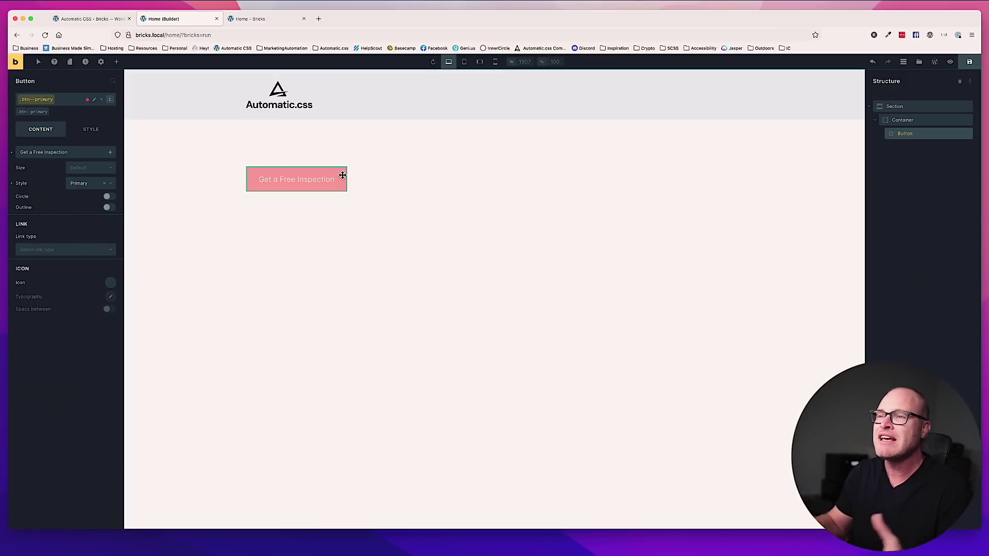
{"action": "key", "text": "ctrl+Tab"}
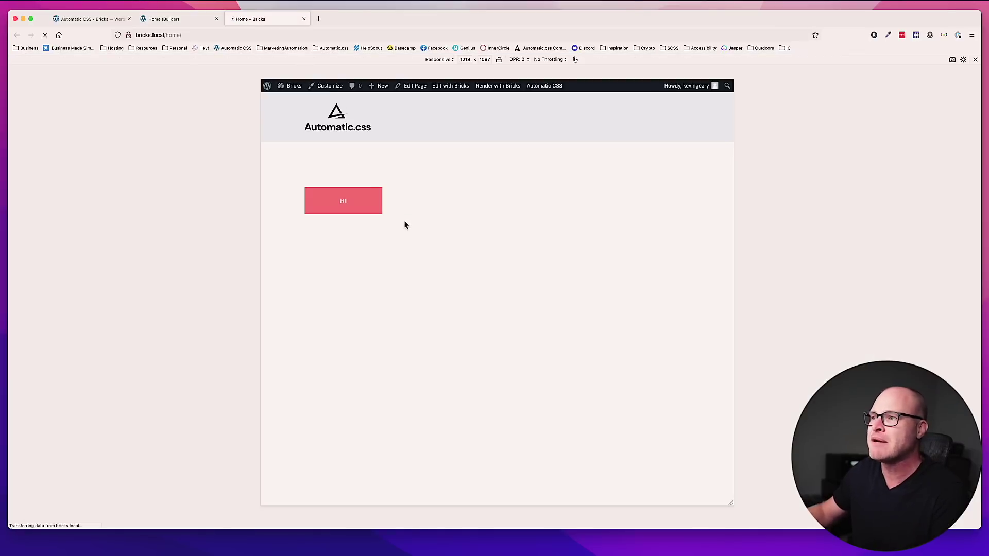
{"action": "key", "text": "super+r"}
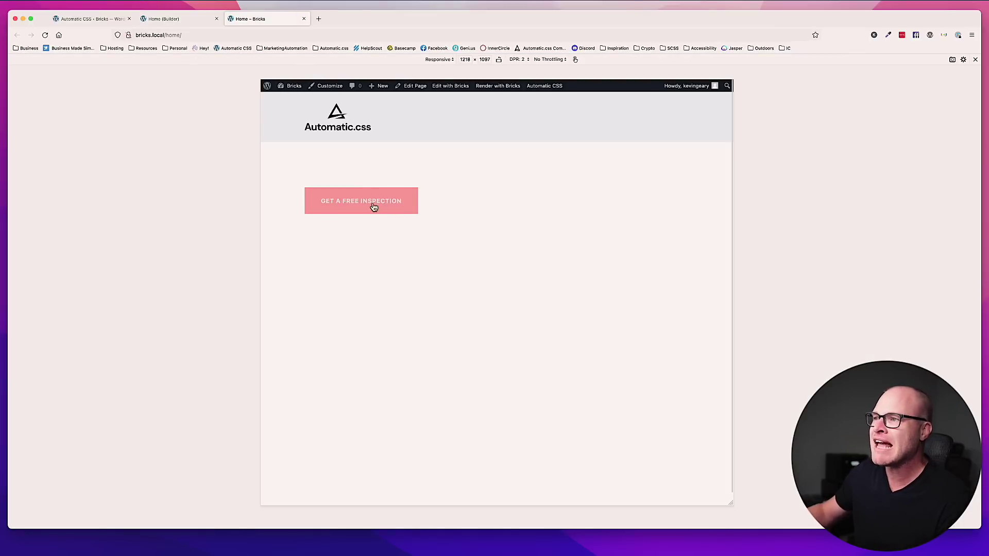
Set the Button Radius to 1em in the Automatic.css settings, save, and check the button on the live Home page
{"action": "left_click", "coordinate": [91, 19]}
{"action": "scroll", "coordinate": [508, 303], "scroll_direction": "down", "scroll_amount": 3}
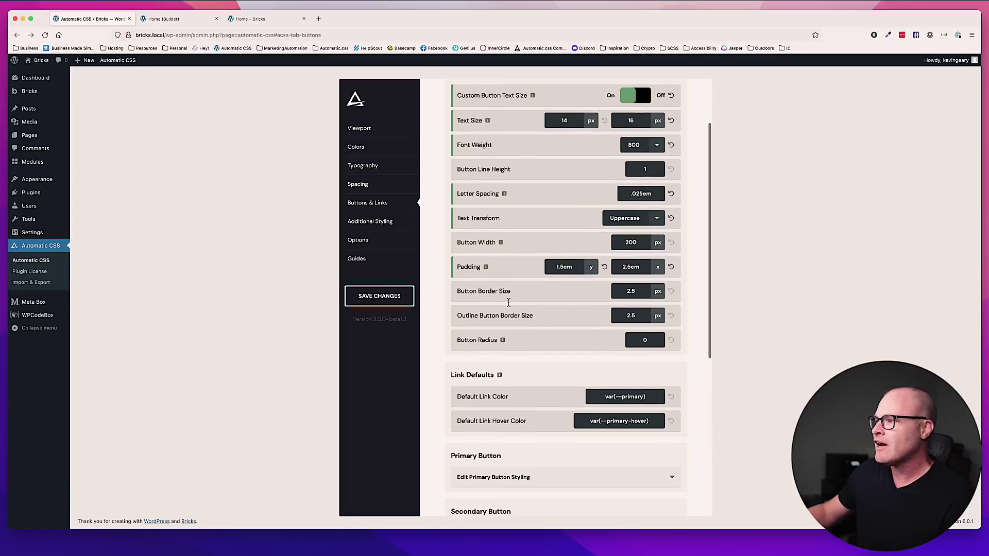
{"action": "scroll", "coordinate": [601, 315], "scroll_direction": "down", "scroll_amount": 3}
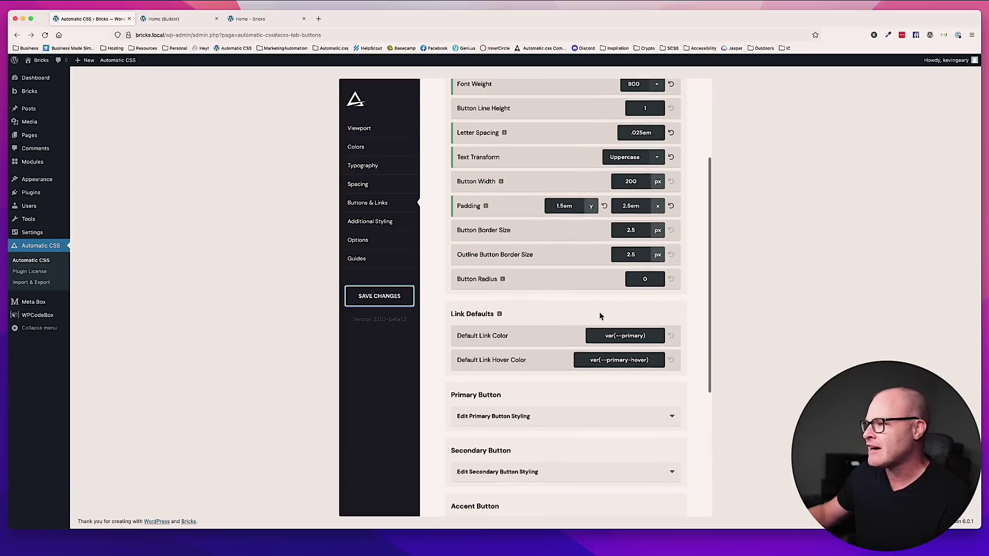
{"action": "left_click", "coordinate": [637, 278]}
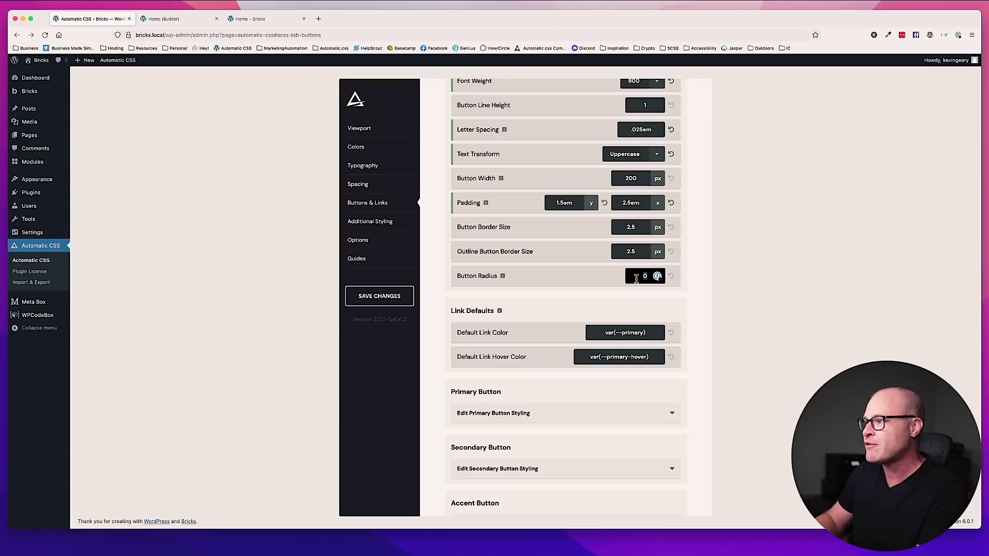
{"action": "type", "text": "var(--radius-m"}
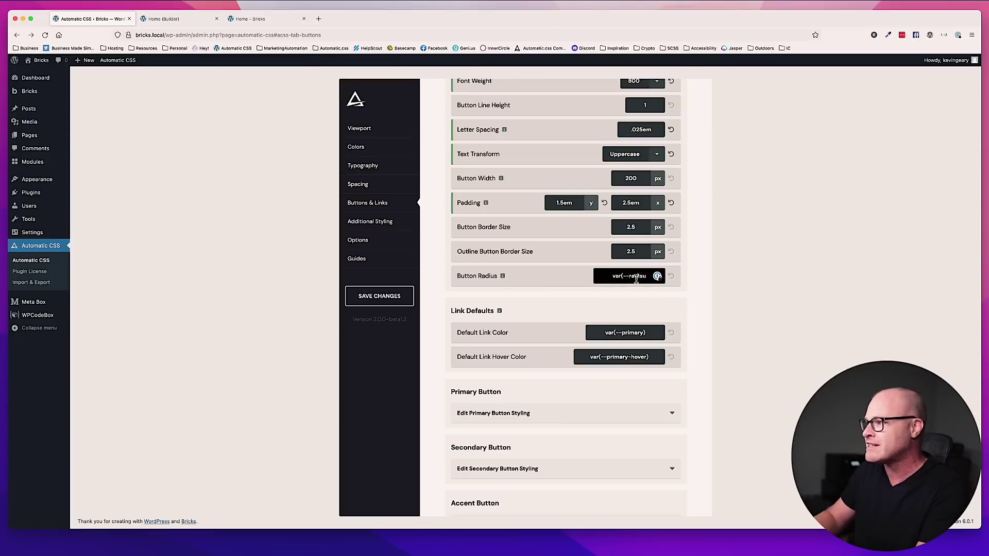
{"action": "key", "text": "super+a"}
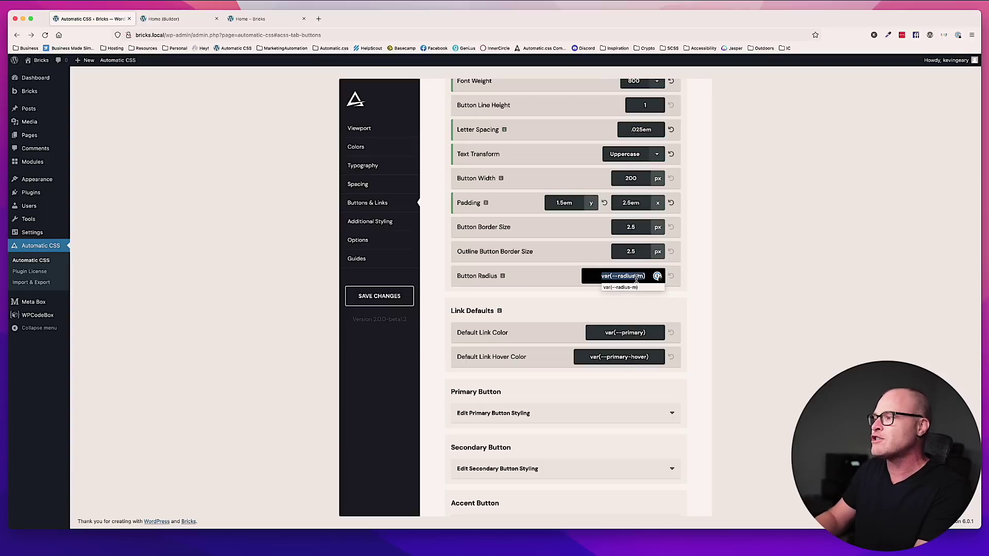
{"action": "type", "text": "1em"}
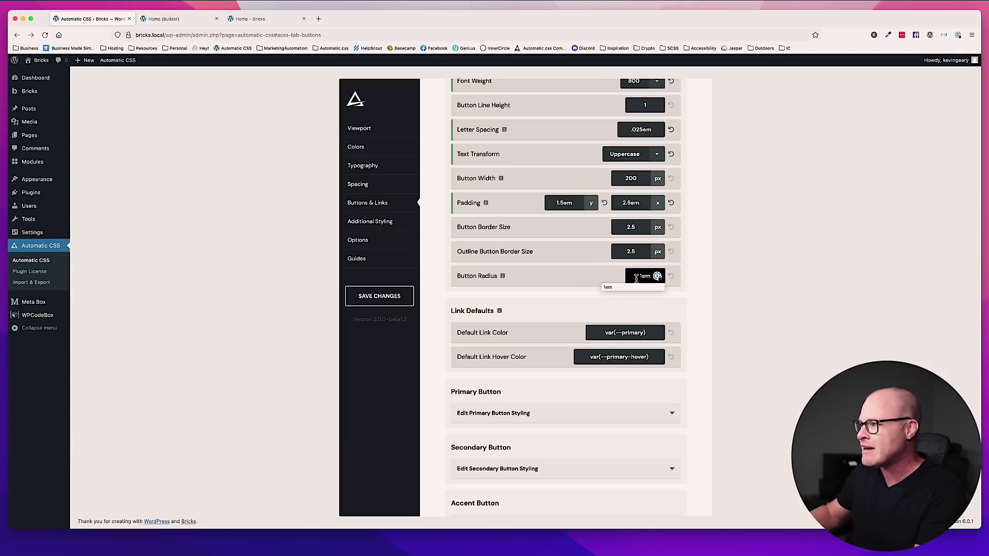
{"action": "left_click", "coordinate": [379, 295]}
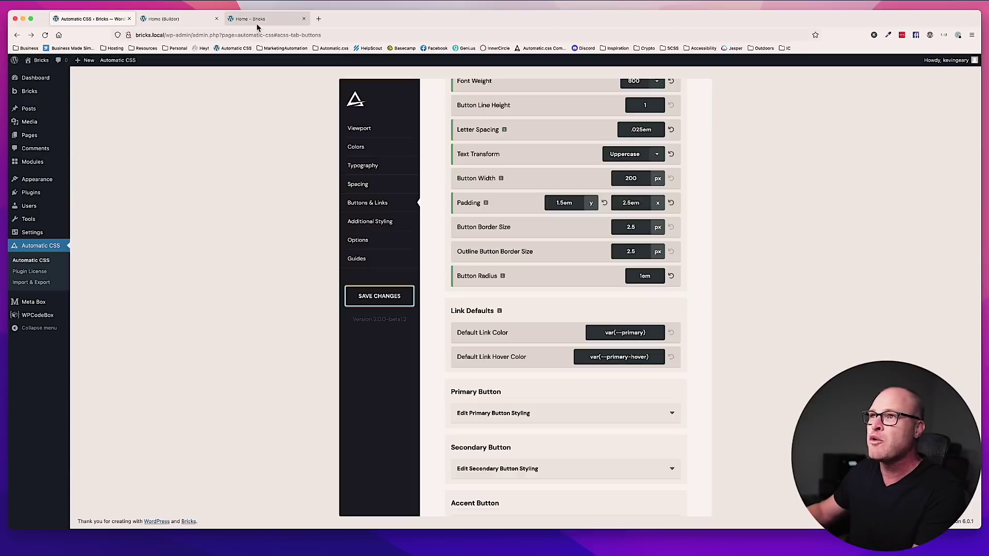
{"action": "left_click", "coordinate": [256, 22]}
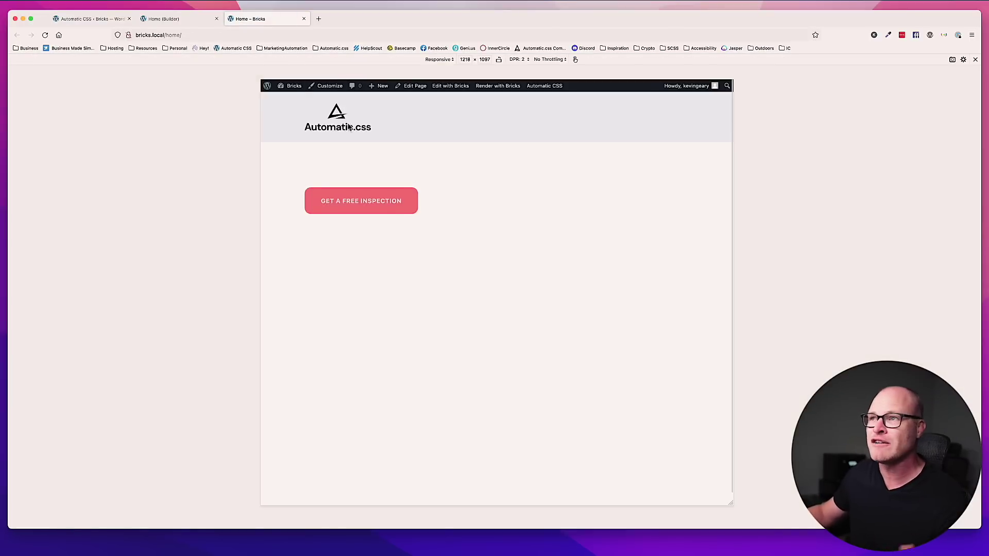
{"action": "left_click", "coordinate": [171, 20]}
{"action": "key", "text": "ctrl+shift+Tab"}
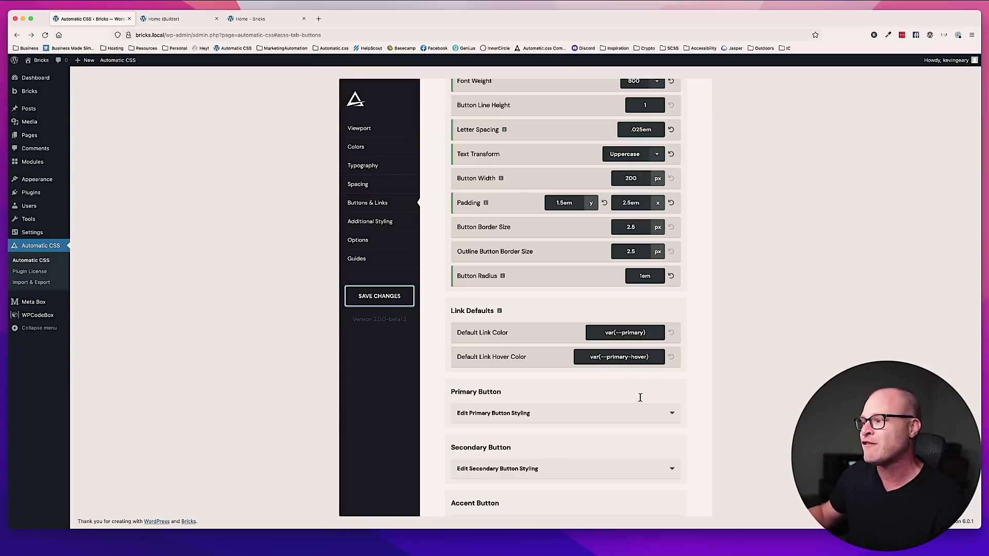
{"action": "left_click", "coordinate": [259, 19]}
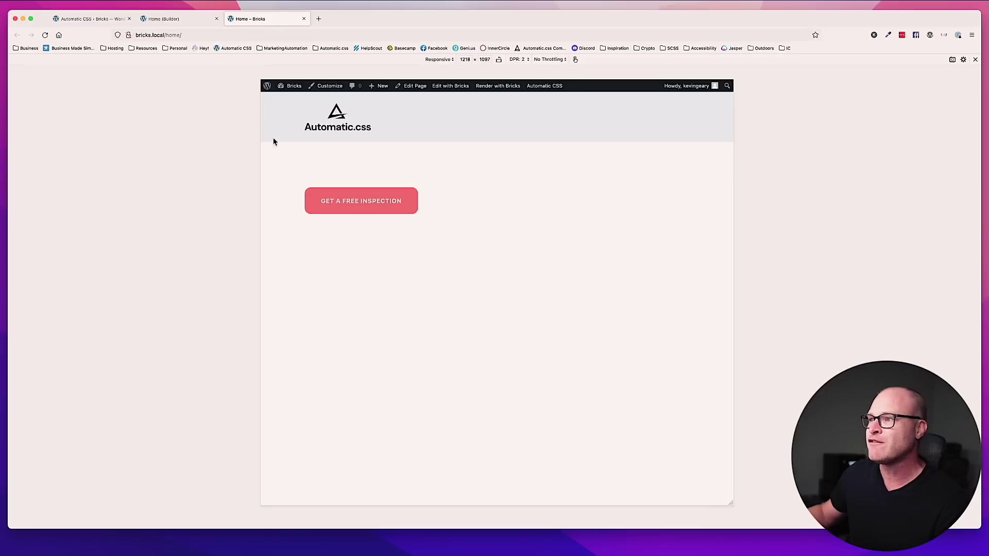
{"action": "left_click", "coordinate": [178, 23]}
{"action": "left_click", "coordinate": [358, 179]}
{"action": "left_click", "coordinate": [117, 62]}
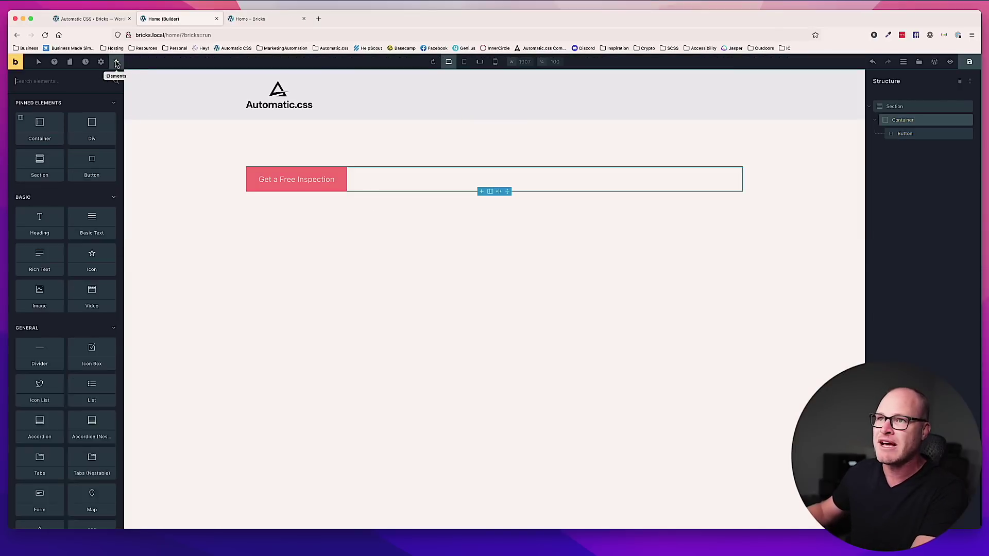
{"action": "type", "text": "text"}
{"action": "left_click_drag", "start_coordinate": [91, 118], "coordinate": [273, 199]}
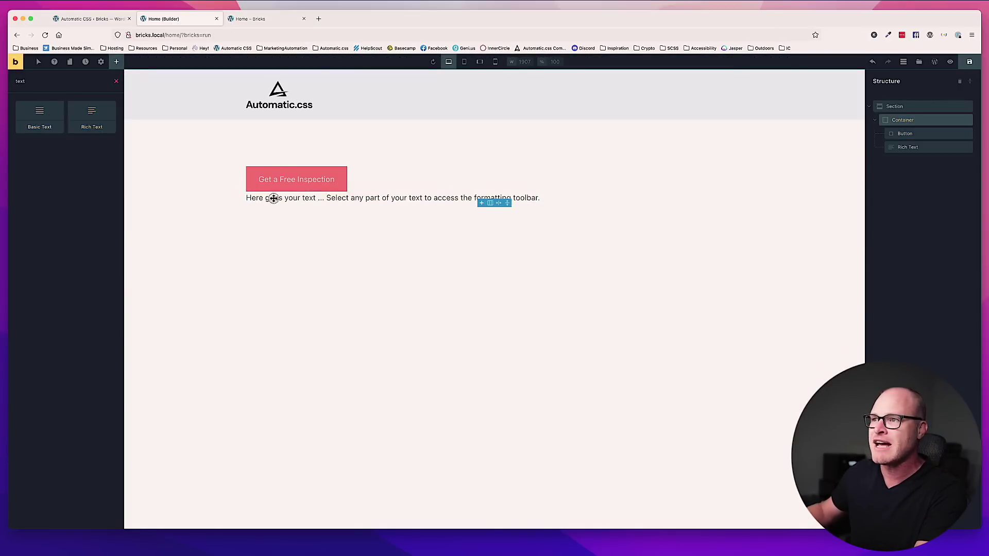
{"action": "right_click", "coordinate": [273, 199]}
{"action": "left_click", "coordinate": [290, 241]}
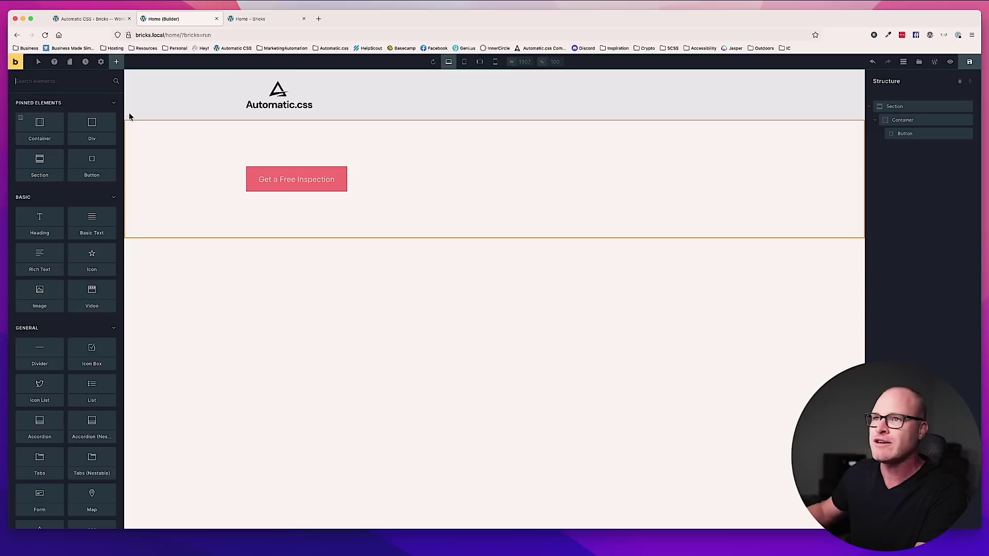
Find the Basic Text element in the Bricks builder and add it below the section containing the button
{"action": "left_click", "coordinate": [58, 81]}
{"action": "type", "text": "tedt"}
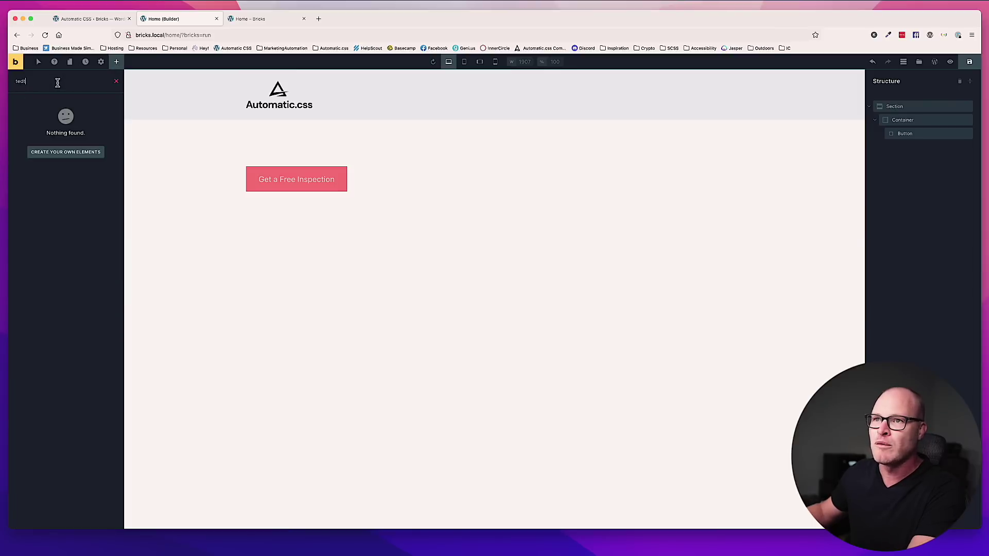
{"action": "key", "text": "BackSpace"}
{"action": "key", "text": "BackSpace"}
{"action": "type", "text": "xt"}
{"action": "left_click_drag", "start_coordinate": [41, 110], "coordinate": [304, 245]}
Link the entire placeholder sentence of the Basic Text element to "#" and view its default link styling
{"action": "triple_click", "coordinate": [304, 245]}
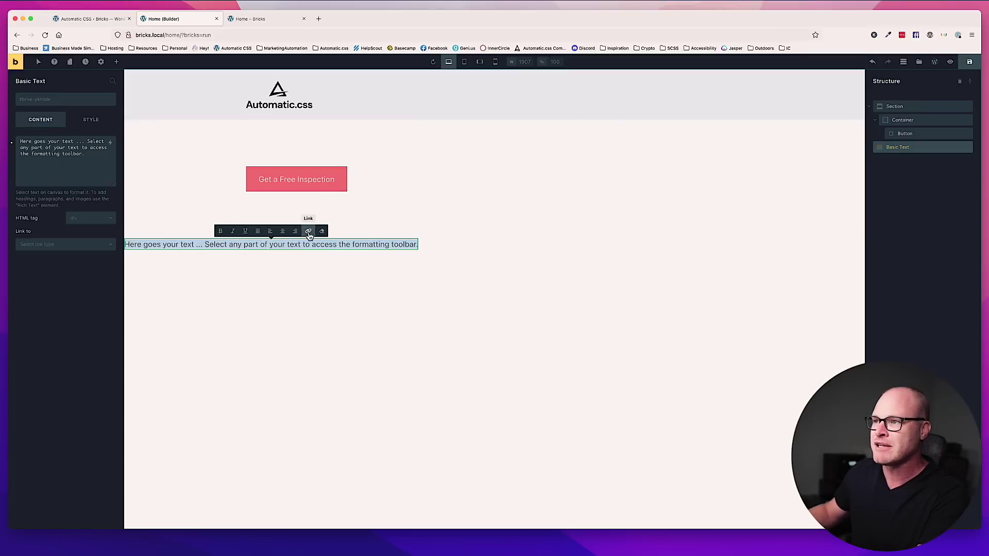
{"action": "left_click", "coordinate": [308, 234]}
{"action": "left_click", "coordinate": [316, 231]}
{"action": "type", "text": "#"}
{"action": "left_click", "coordinate": [364, 231]}
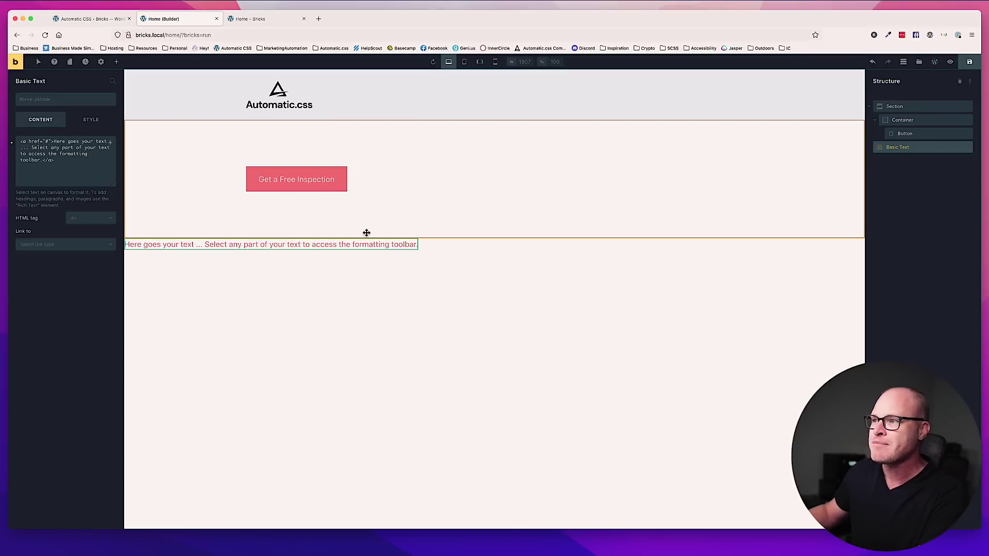
{"action": "left_click", "coordinate": [437, 281]}
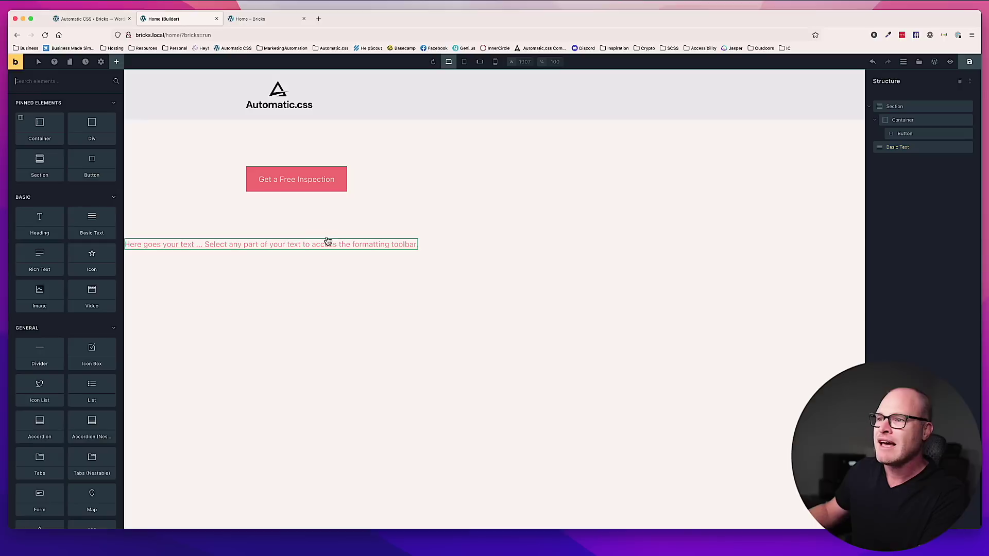
Delete the linked Basic Text element below the section
{"action": "left_click", "coordinate": [289, 246]}
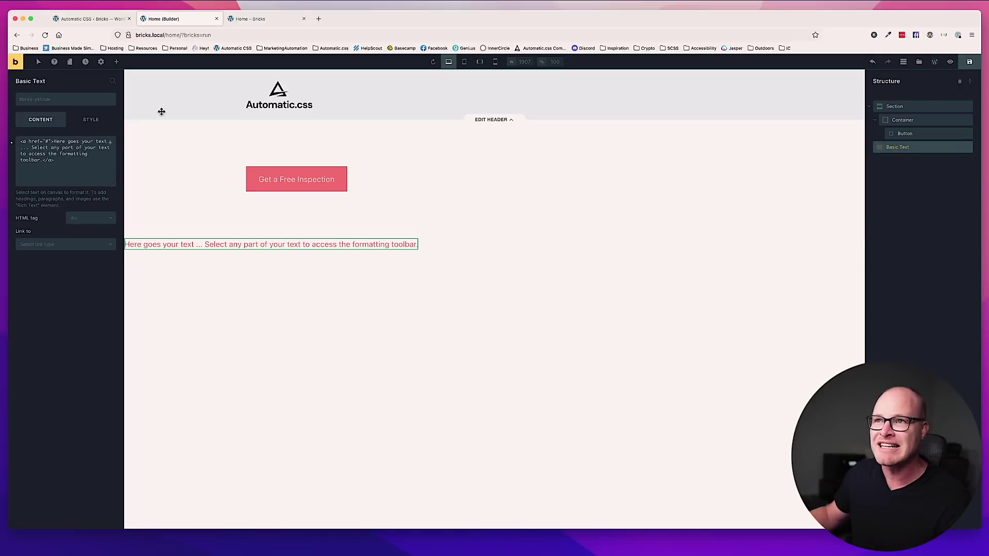
{"action": "right_click", "coordinate": [247, 241]}
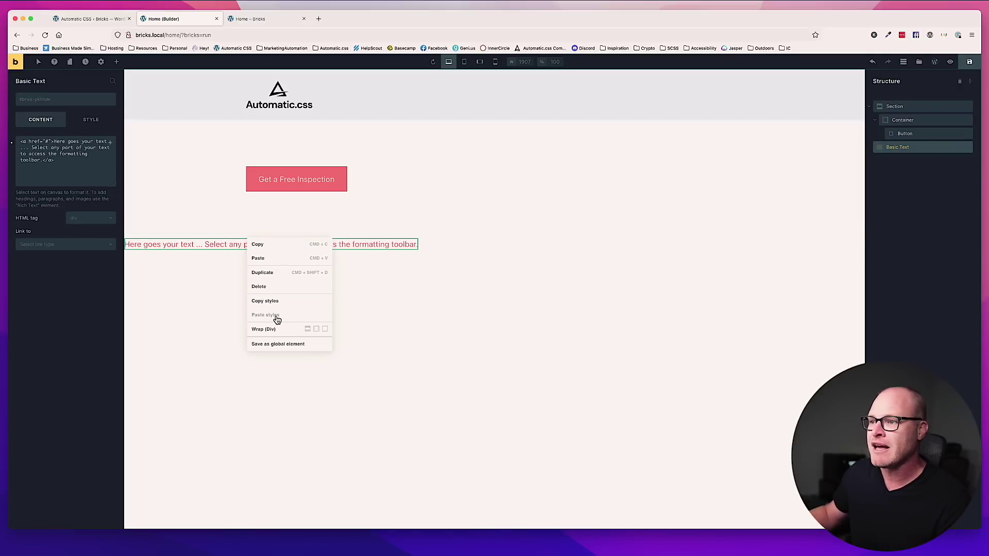
{"action": "left_click", "coordinate": [275, 289]}
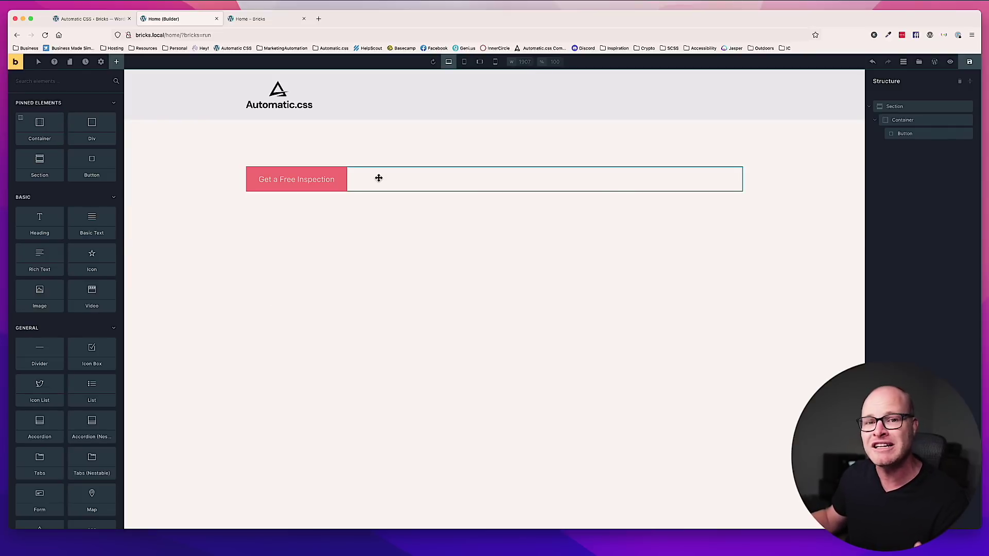
Review the Link Defaults in the Automatic.css settings and the live Home page, and return to the builder
{"action": "left_click", "coordinate": [96, 19]}
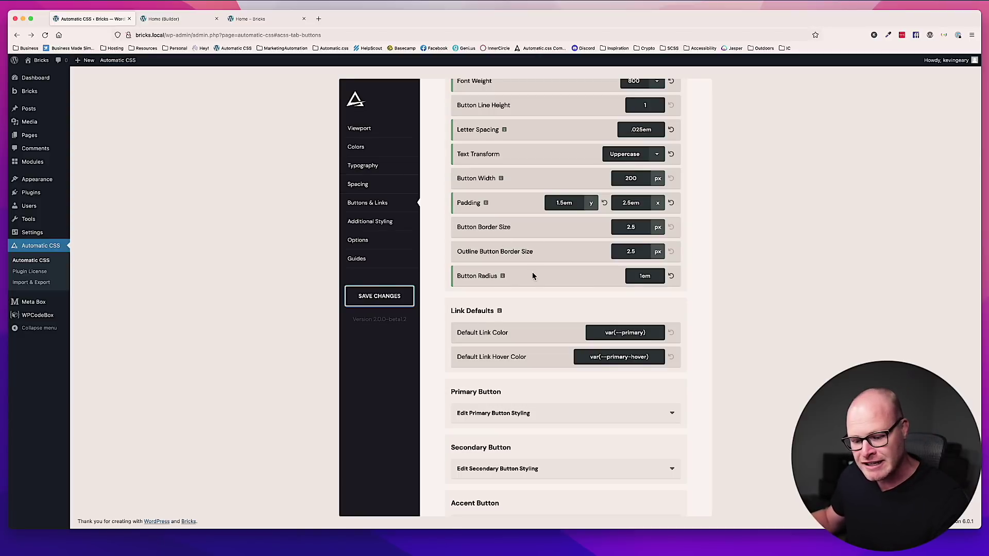
{"action": "left_click", "coordinate": [176, 19]}
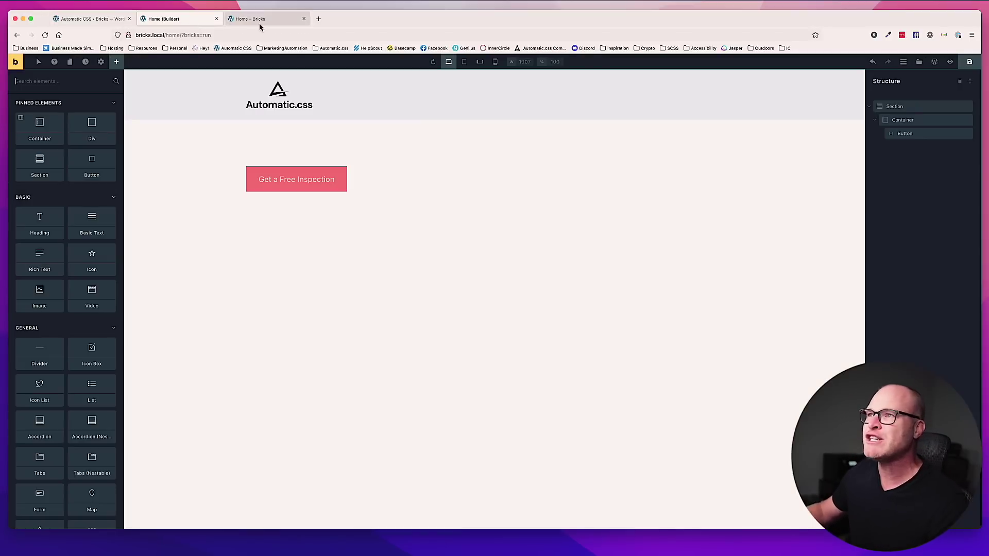
{"action": "left_click", "coordinate": [259, 21]}
{"action": "left_click", "coordinate": [192, 20]}
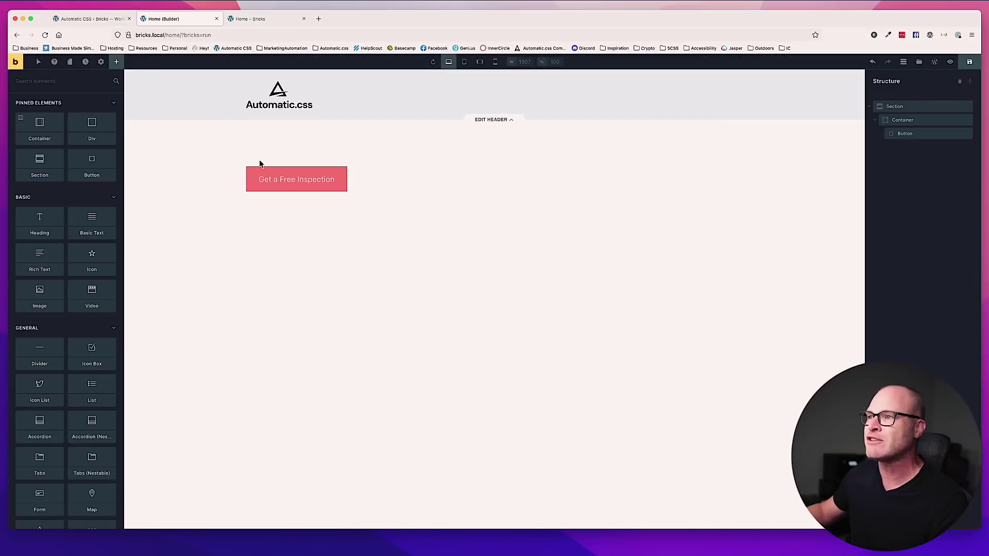
Delete the "Get a Free Inspection" button and select its emptied container
{"action": "left_click", "coordinate": [364, 184]}
{"action": "left_click", "coordinate": [330, 179]}
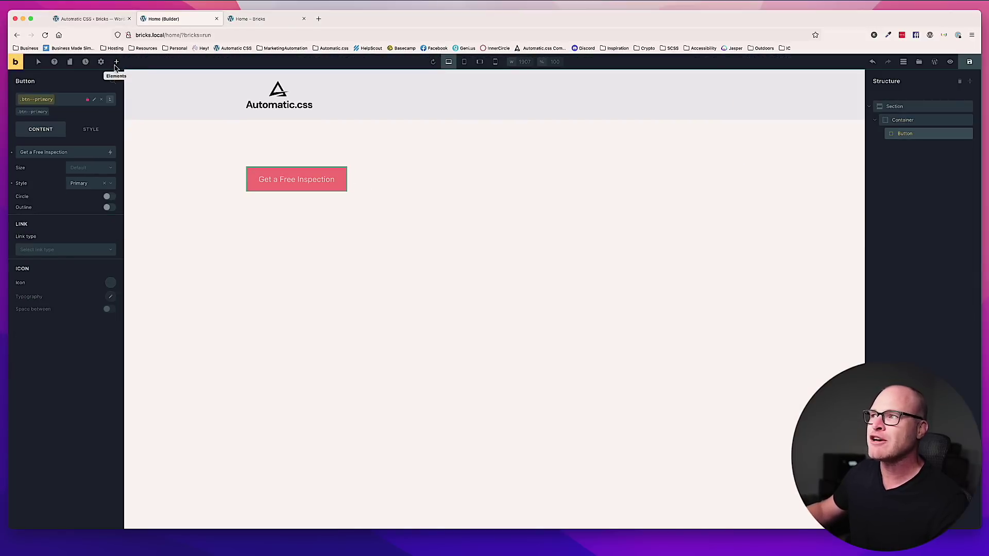
{"action": "right_click", "coordinate": [275, 181]}
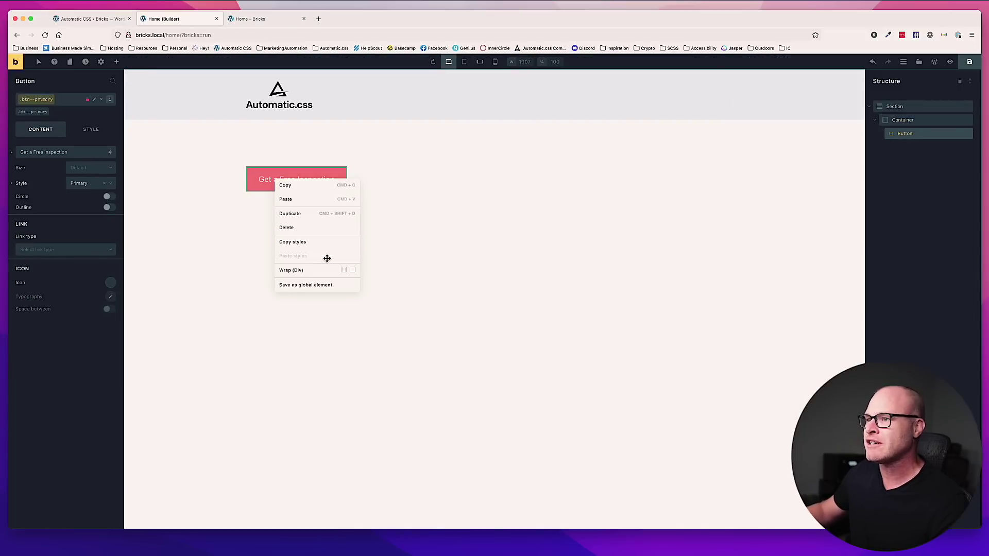
{"action": "left_click", "coordinate": [355, 228]}
{"action": "left_click", "coordinate": [318, 179]}
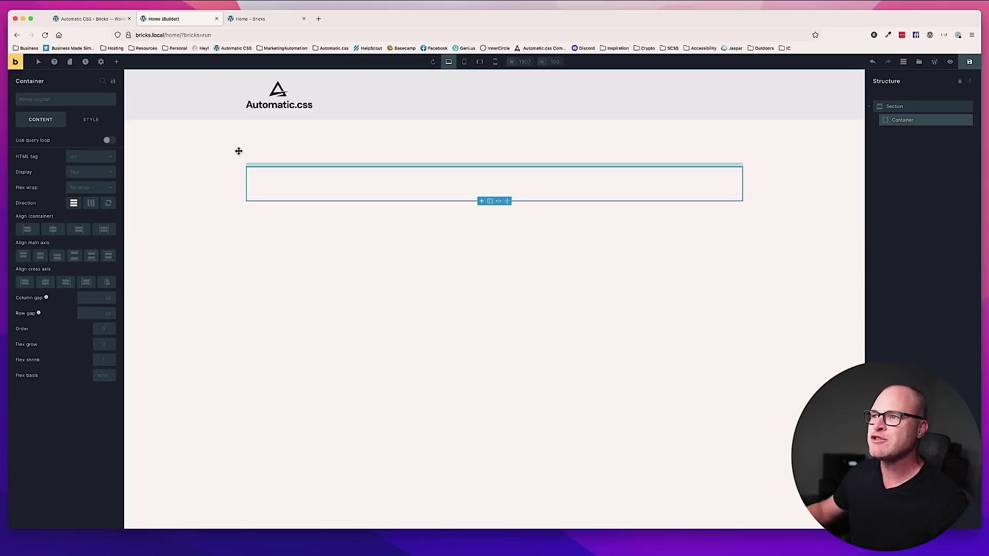
Find the text elements and add a Rich Text element to the empty container
{"action": "left_click", "coordinate": [116, 62]}
{"action": "type", "text": "text"}
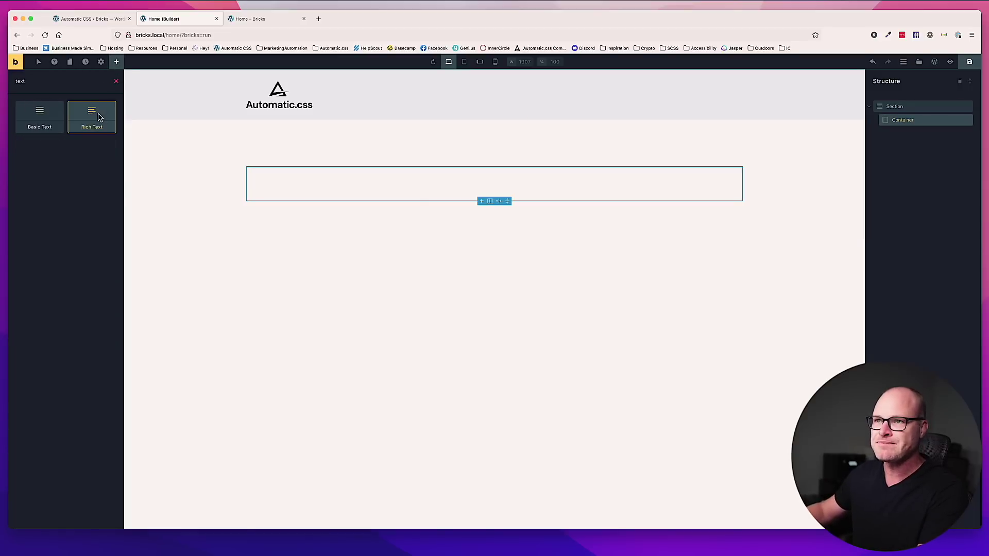
{"action": "left_click", "coordinate": [92, 116]}
{"action": "double_click", "coordinate": [323, 174]}
{"action": "left_click", "coordinate": [323, 173]}
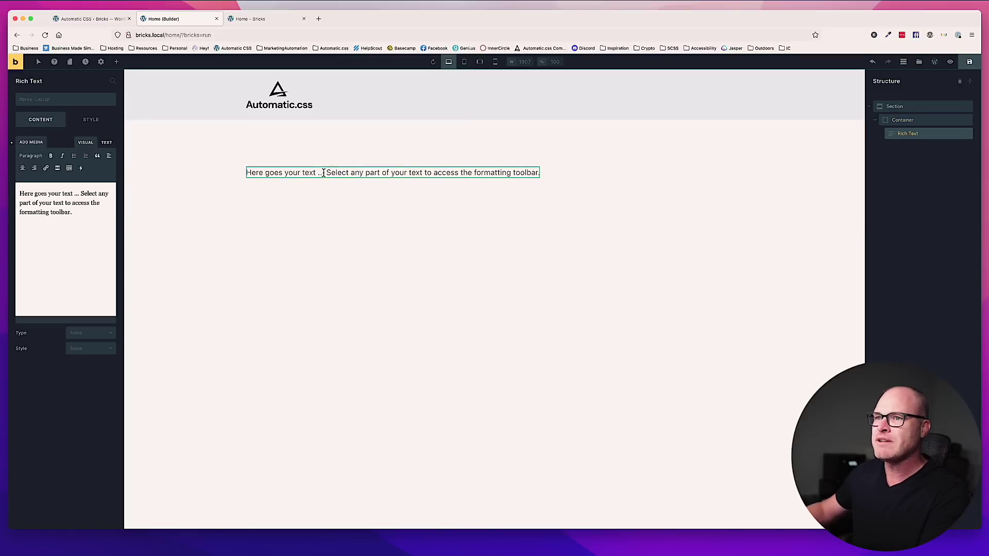
Replace the Rich Text placeholder with a bulleted list reading "List item", "Another list item" and "A third list item"
{"action": "left_click", "coordinate": [84, 219]}
{"action": "key", "text": "super+a"}
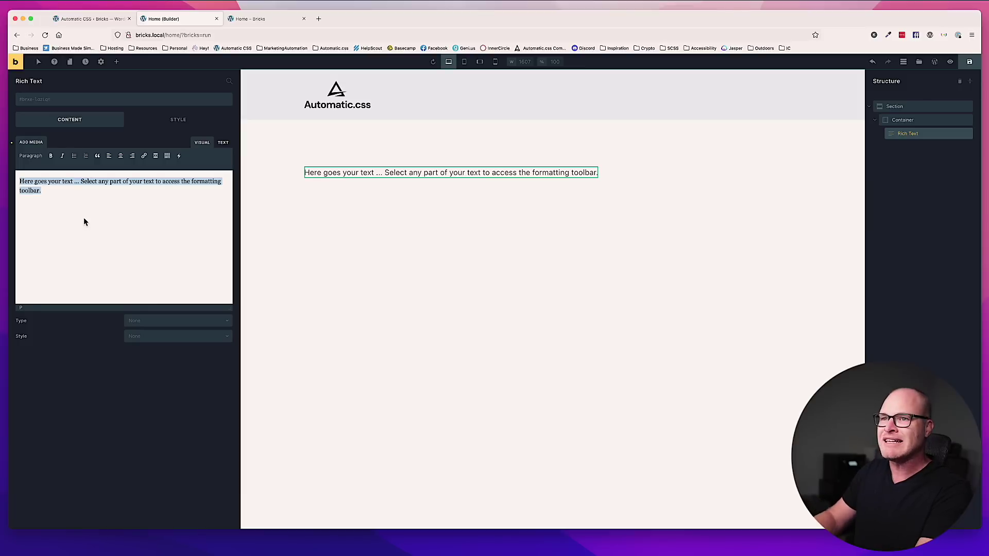
{"action": "type", "text": "List item"}
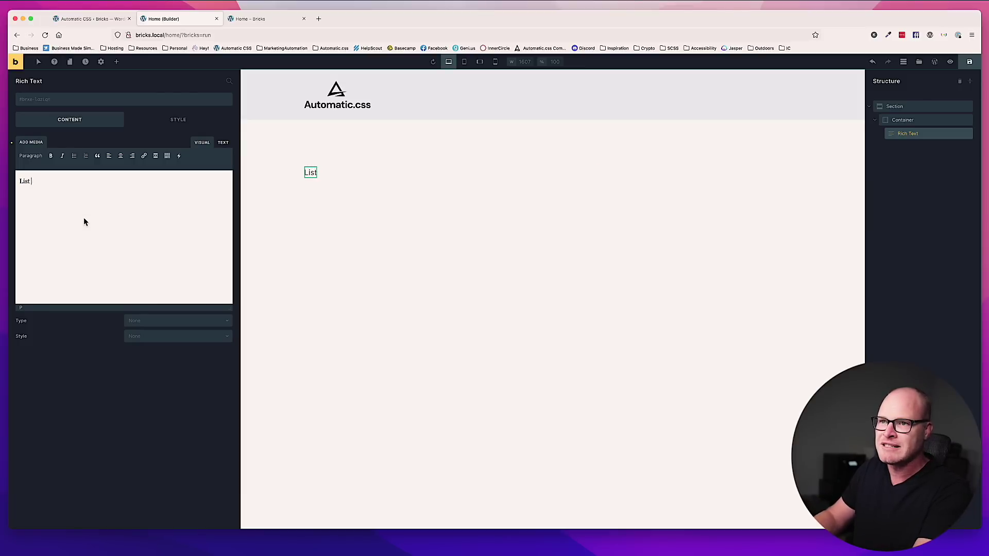
{"action": "left_click", "coordinate": [74, 156]}
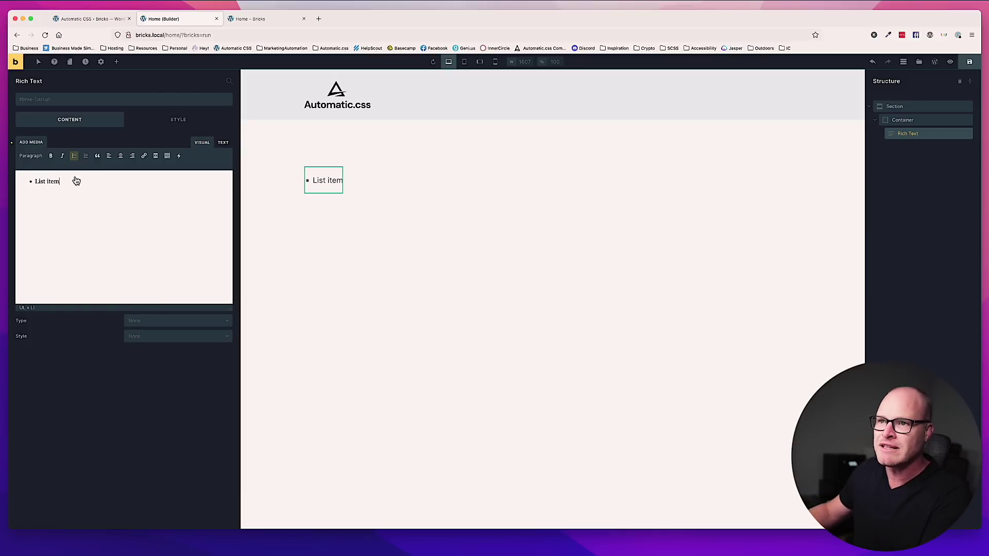
{"action": "type", "text": "Anothe"}
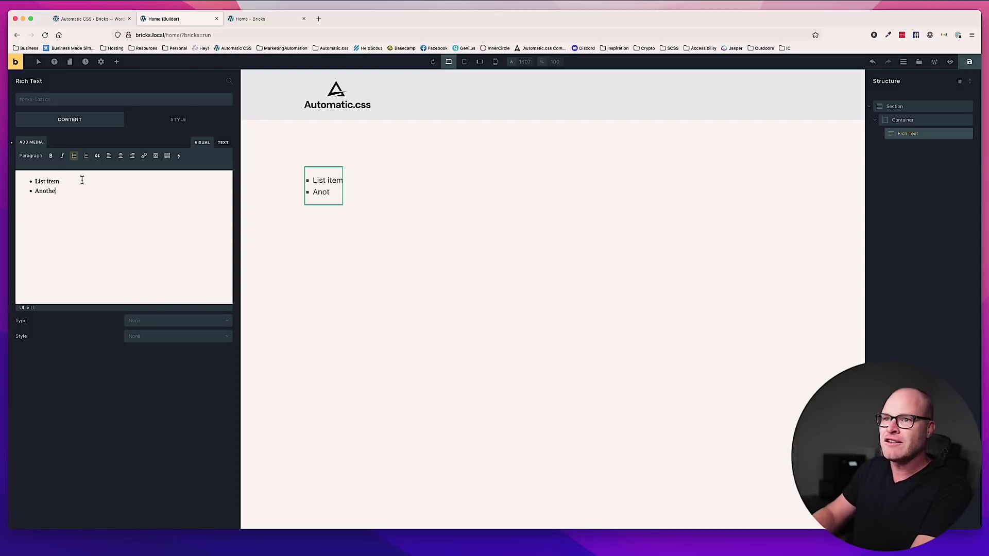
{"action": "type", "text": "r list item"}
{"action": "key", "text": "Return"}
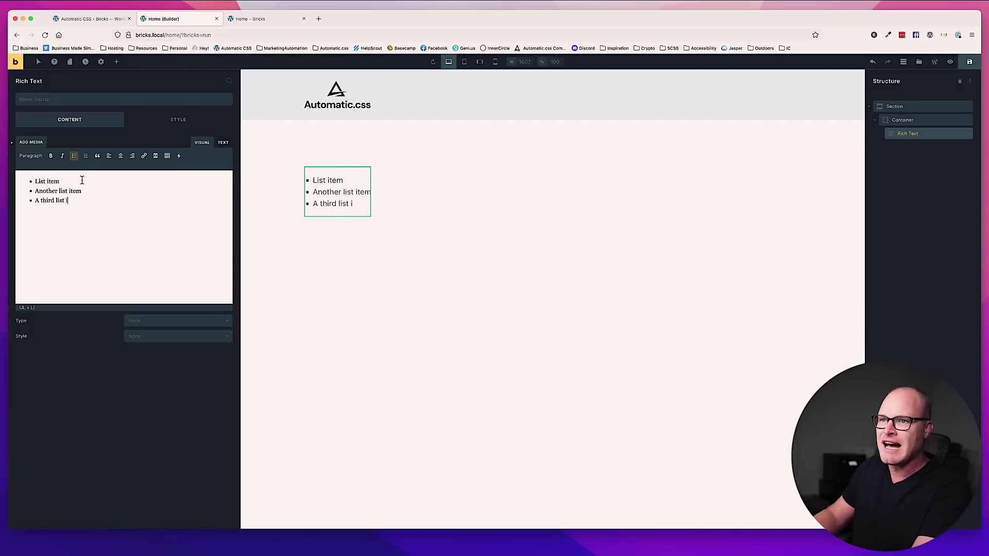
{"action": "left_click", "coordinate": [439, 221]}
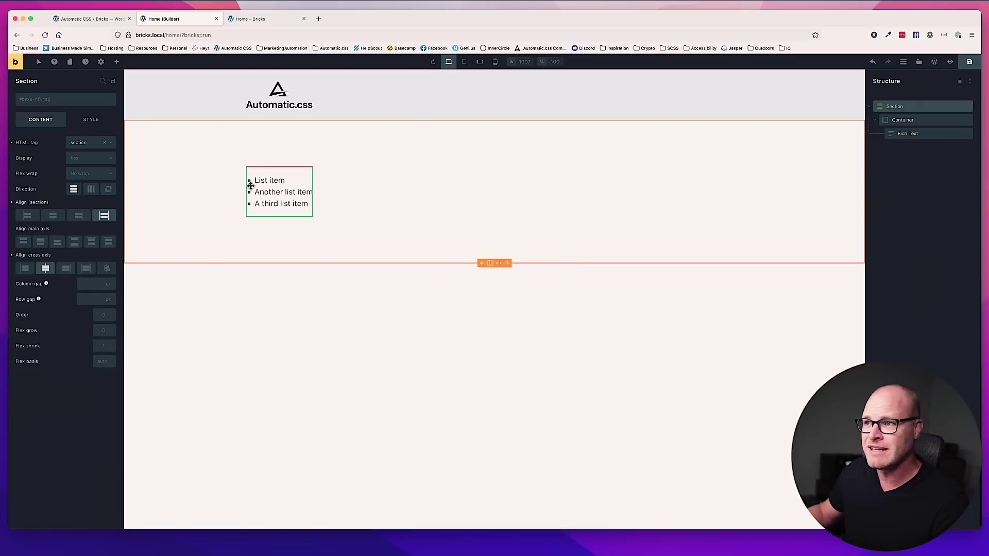
Try the text--base class on the Rich Text list and remove it
{"action": "left_click", "coordinate": [283, 192]}
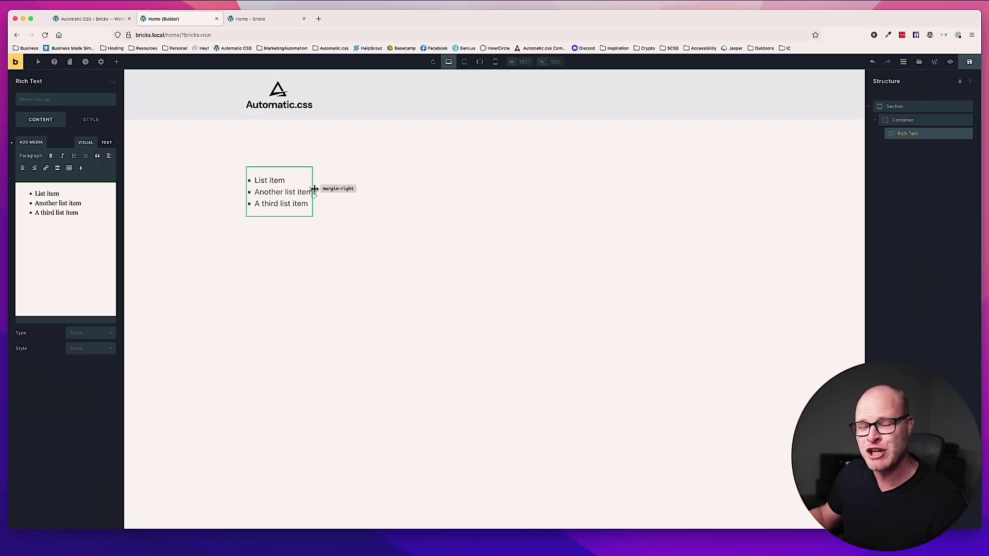
{"action": "left_click", "coordinate": [69, 100]}
{"action": "type", "text": "text--base"}
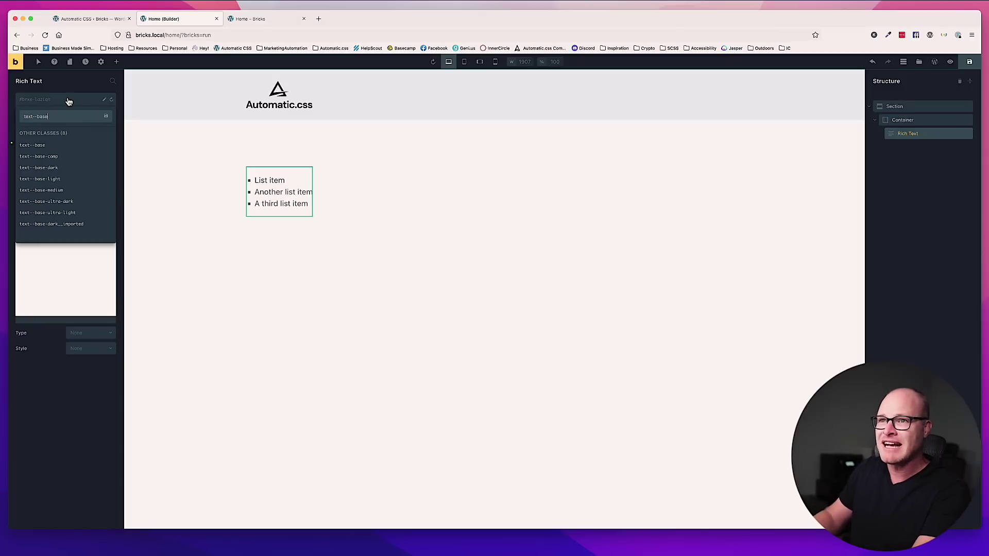
{"action": "left_click", "coordinate": [52, 144]}
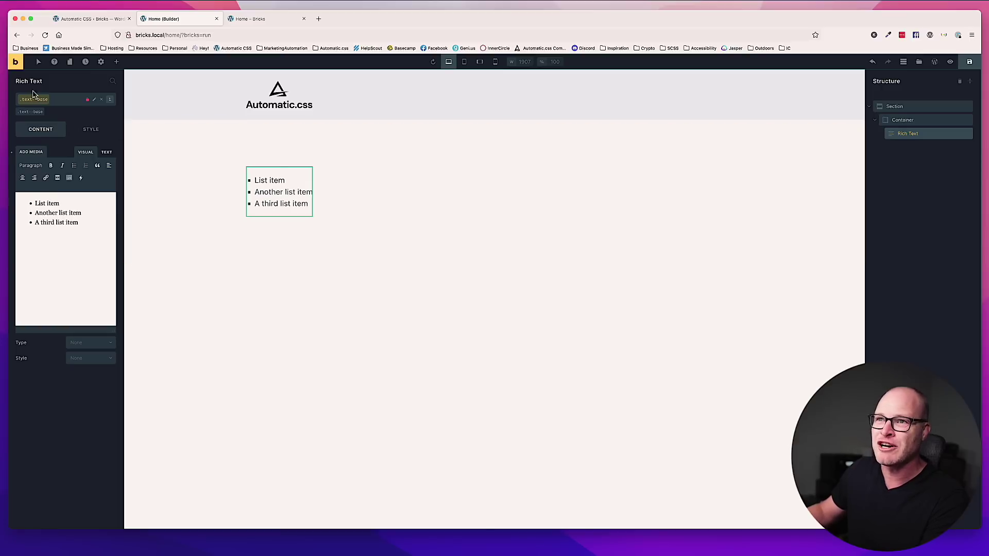
{"action": "left_click", "coordinate": [44, 108]}
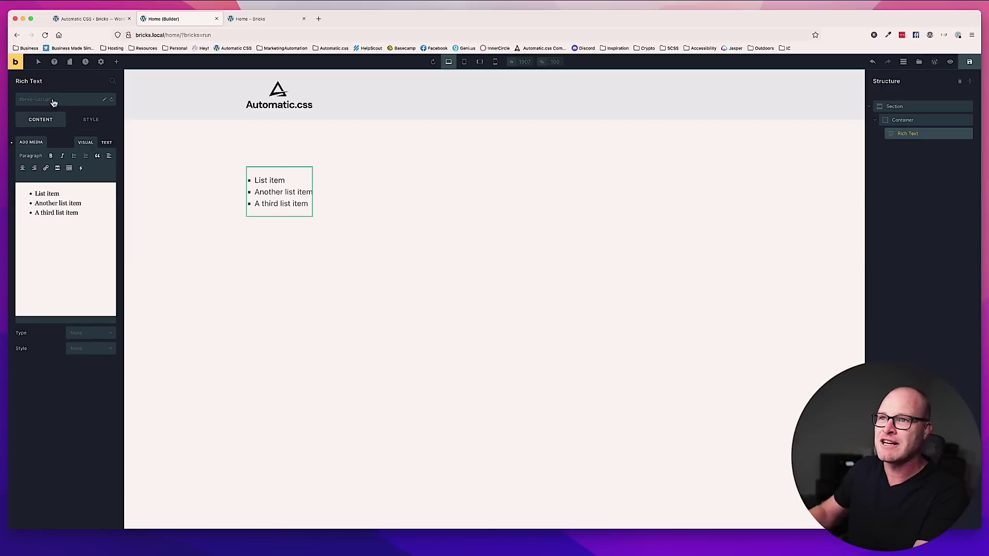
Apply the text--secondary class to the Rich Text list
{"action": "left_click", "coordinate": [53, 101]}
{"action": "type", "text": "text--seco"}
{"action": "type", "text": "ndary"}
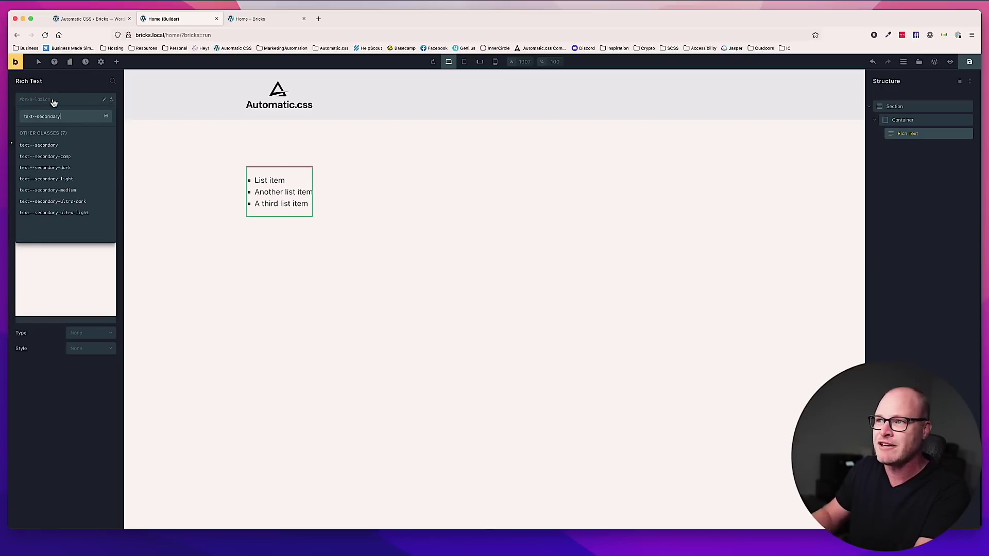
{"action": "key", "text": "Return"}
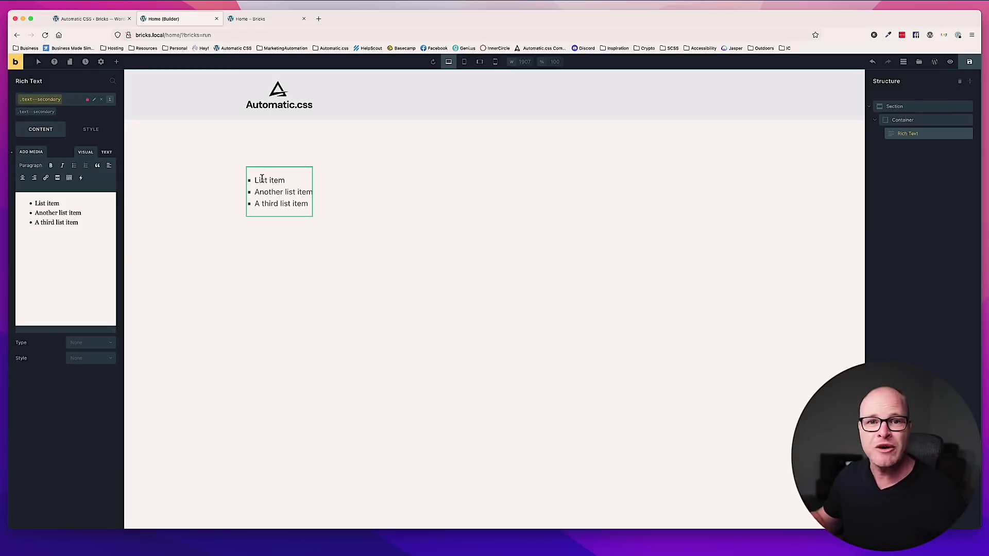
Add the marker--primary class to the Rich Text list and view its bullet markers with the element deselected
{"action": "left_click", "coordinate": [75, 102]}
{"action": "type", "text": "marker--"}
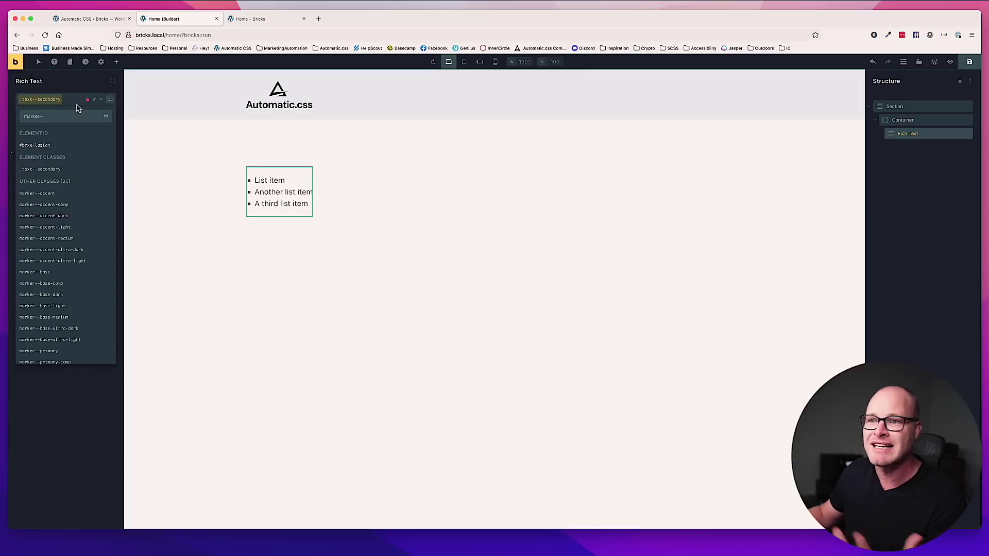
{"action": "type", "text": "primary"}
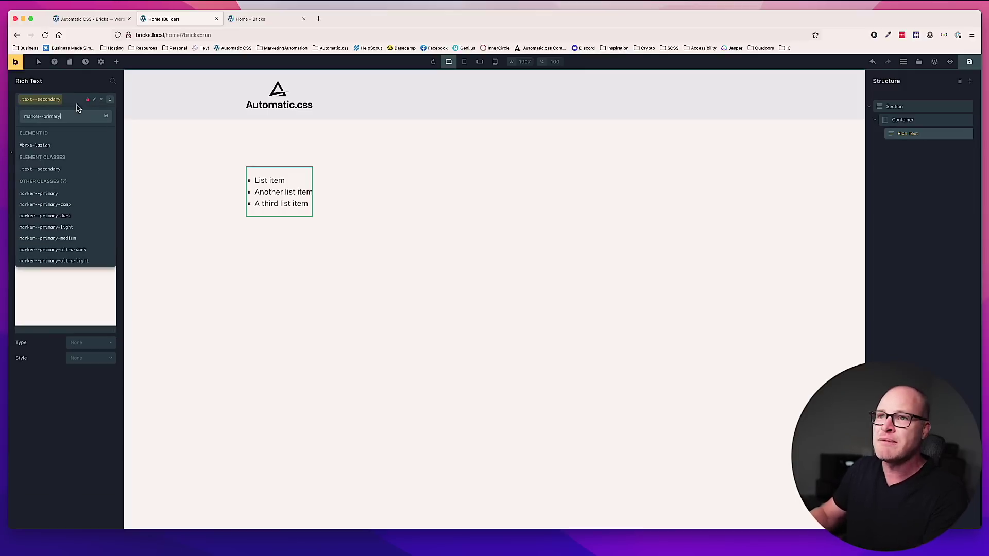
{"action": "left_click", "coordinate": [46, 194]}
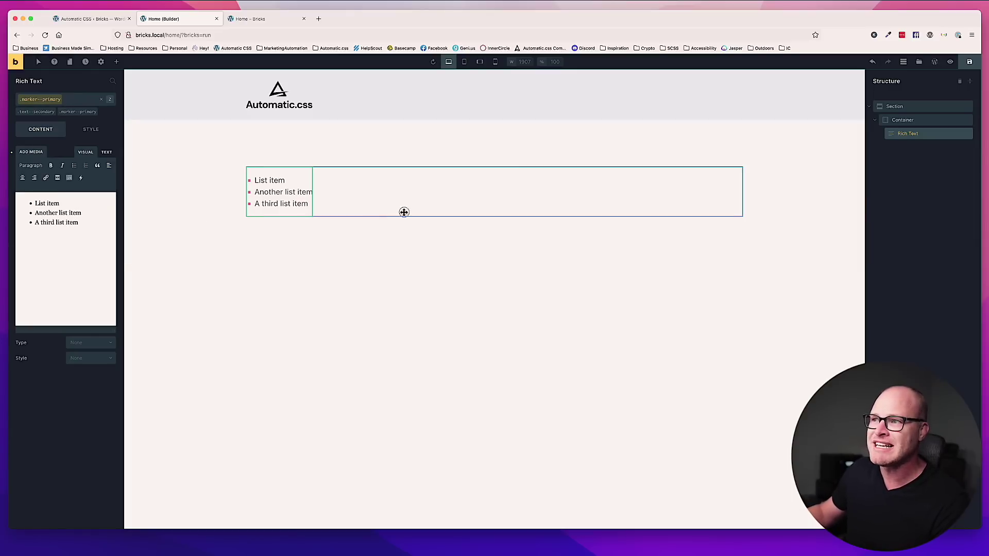
{"action": "left_click", "coordinate": [404, 212]}
{"action": "left_click", "coordinate": [276, 245]}
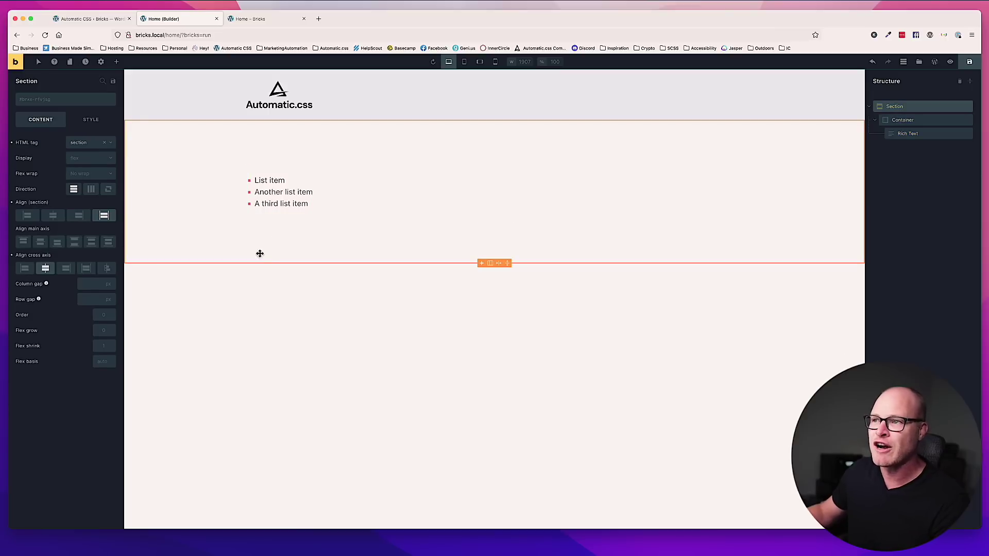
Delete the Rich Text list from the container
{"action": "left_click", "coordinate": [290, 172]}
{"action": "right_click", "coordinate": [295, 185]}
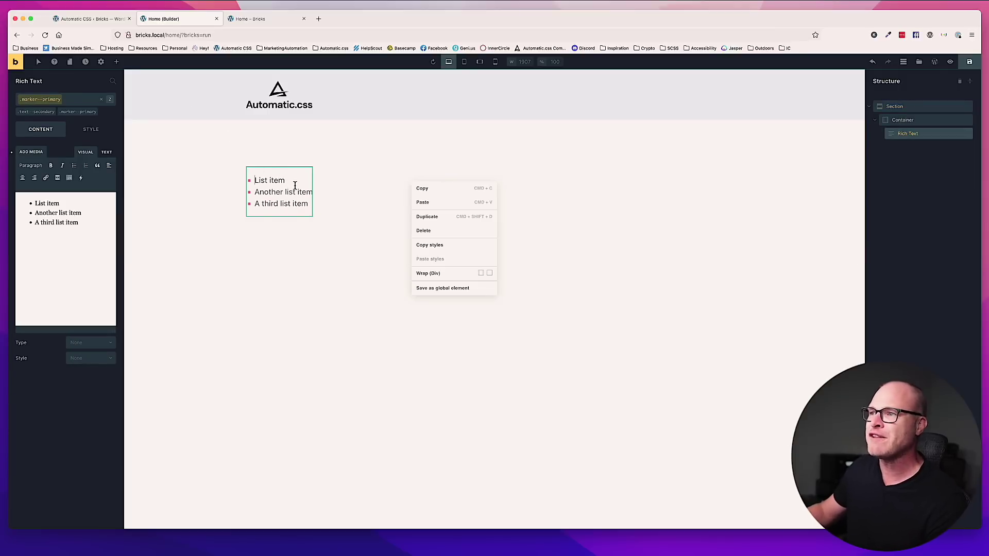
{"action": "left_click", "coordinate": [442, 230]}
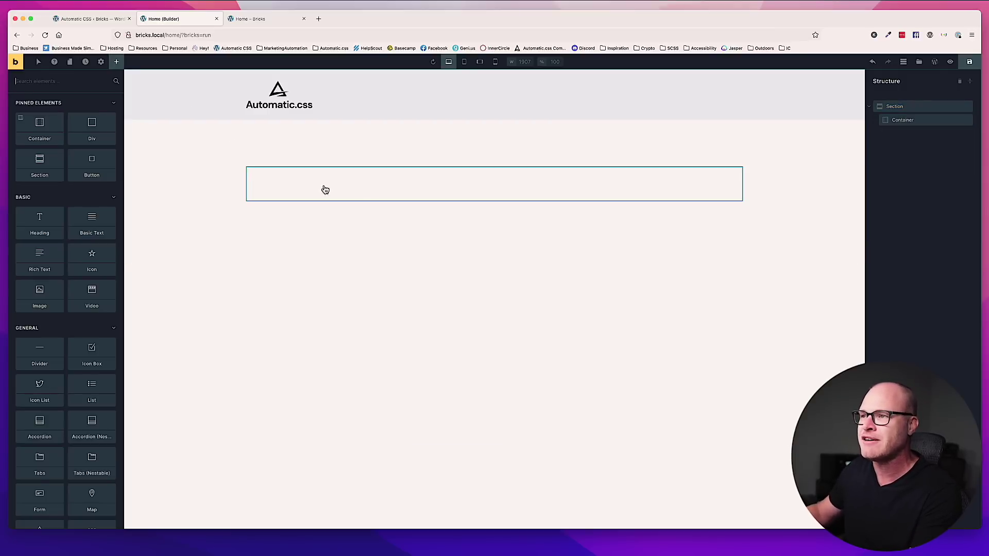
Add a Button element to the page and move it into the empty container
{"action": "left_click", "coordinate": [71, 78]}
{"action": "type", "text": "butt"}
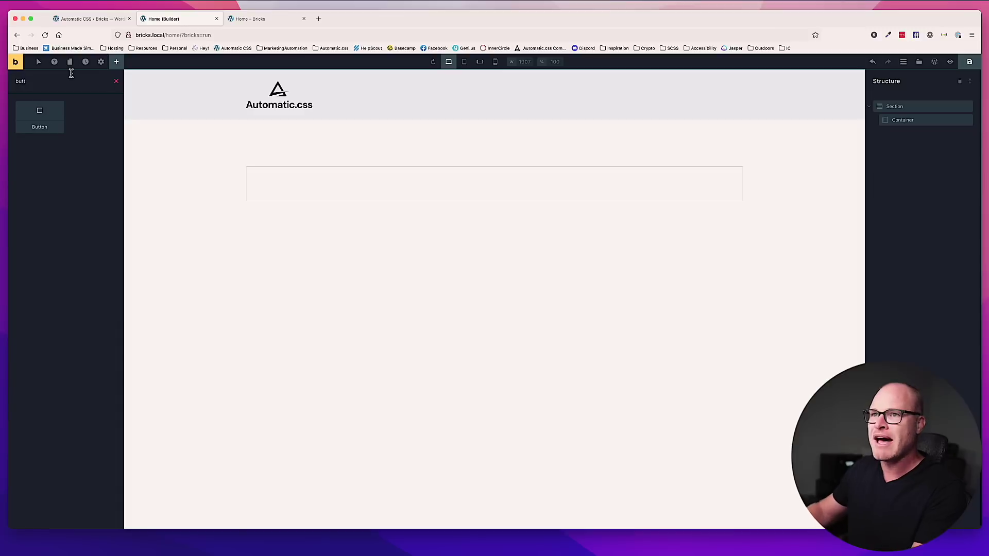
{"action": "left_click", "coordinate": [44, 112]}
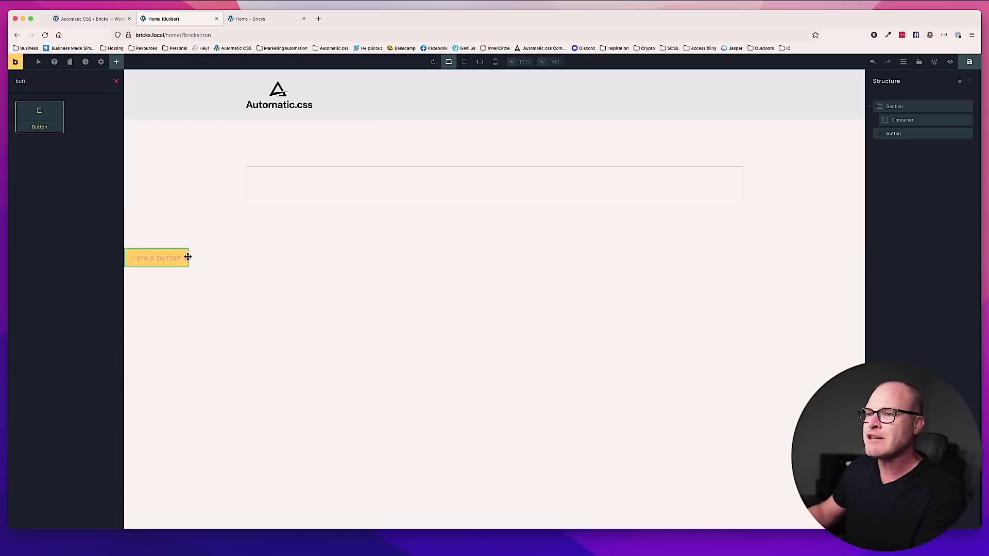
{"action": "left_click_drag", "start_coordinate": [175, 257], "coordinate": [326, 185]}
{"action": "left_click", "coordinate": [289, 179]}
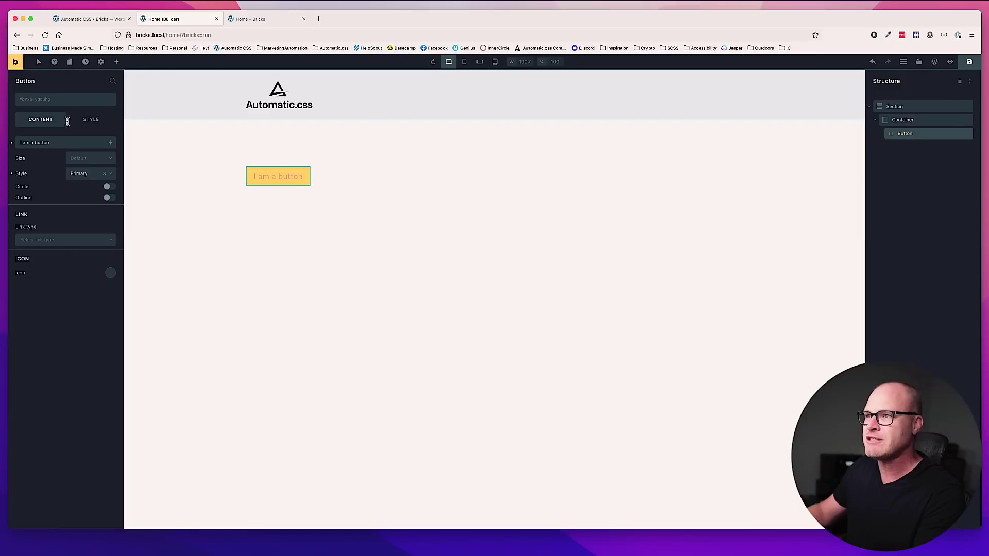
Apply the btn--primary class to the new "I am a button" element
{"action": "left_click", "coordinate": [51, 104]}
{"action": "type", "text": "btn"}
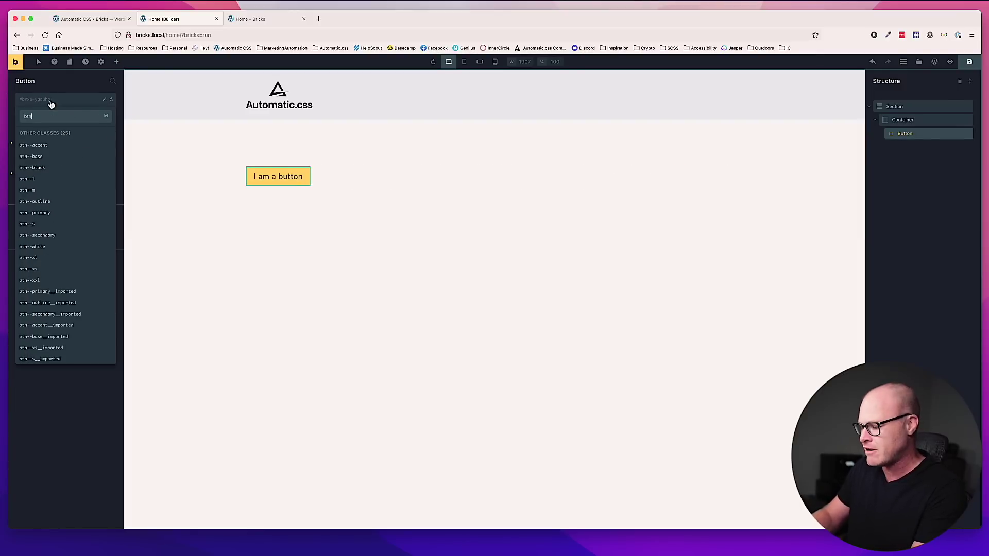
{"action": "type", "text": "--prima"}
{"action": "key", "text": "Return"}
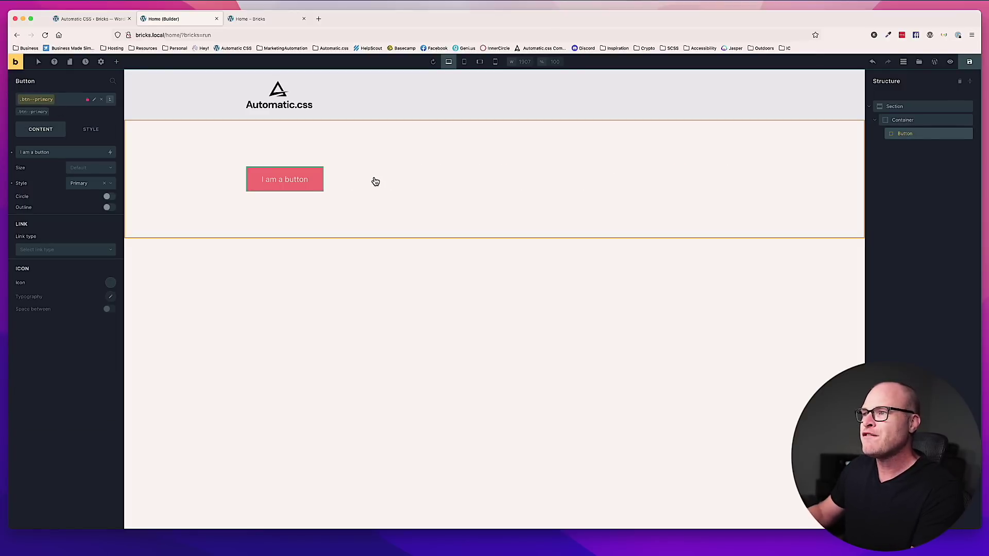
Duplicate the section containing the button, inspect the copied button's class, and select the original button
{"action": "left_click", "coordinate": [230, 152]}
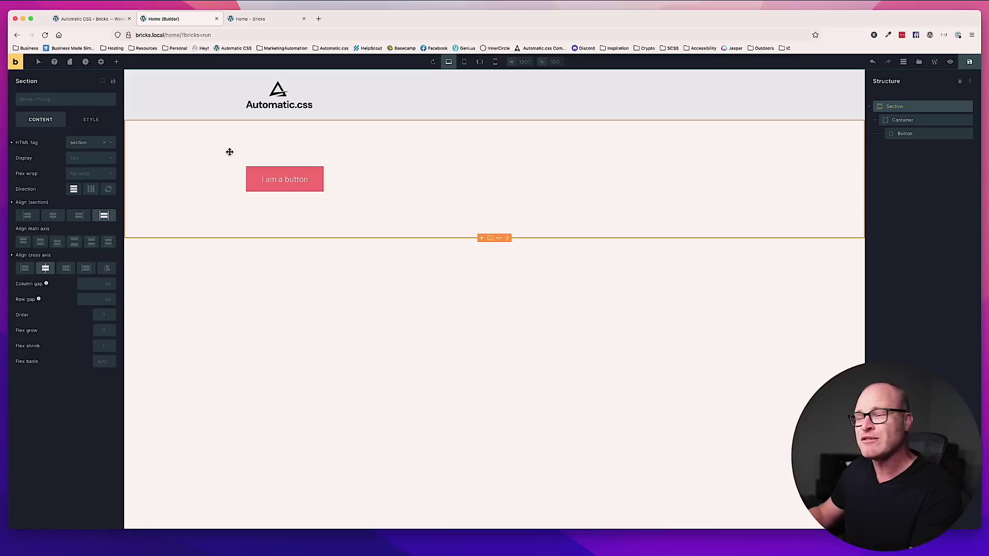
{"action": "key", "text": "super+d"}
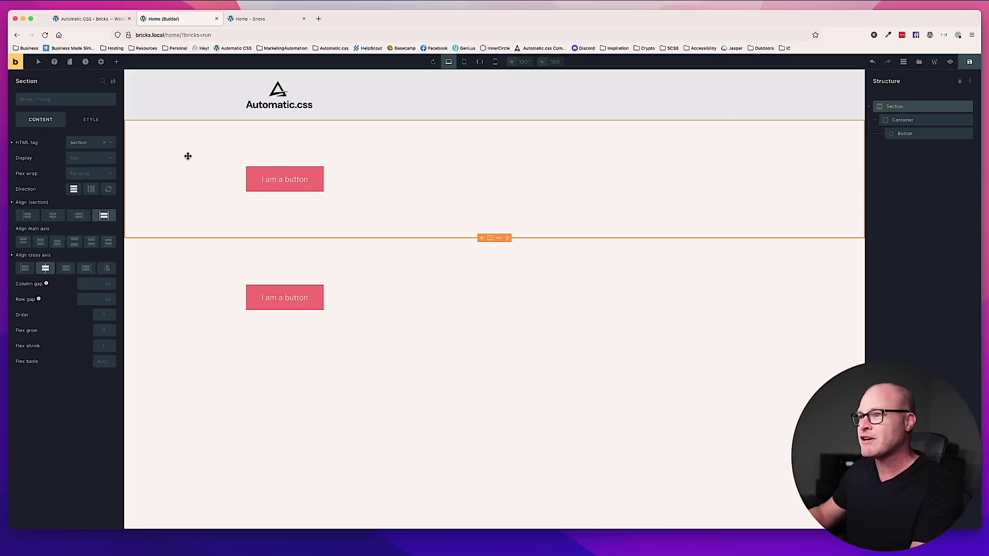
{"action": "left_click", "coordinate": [270, 294]}
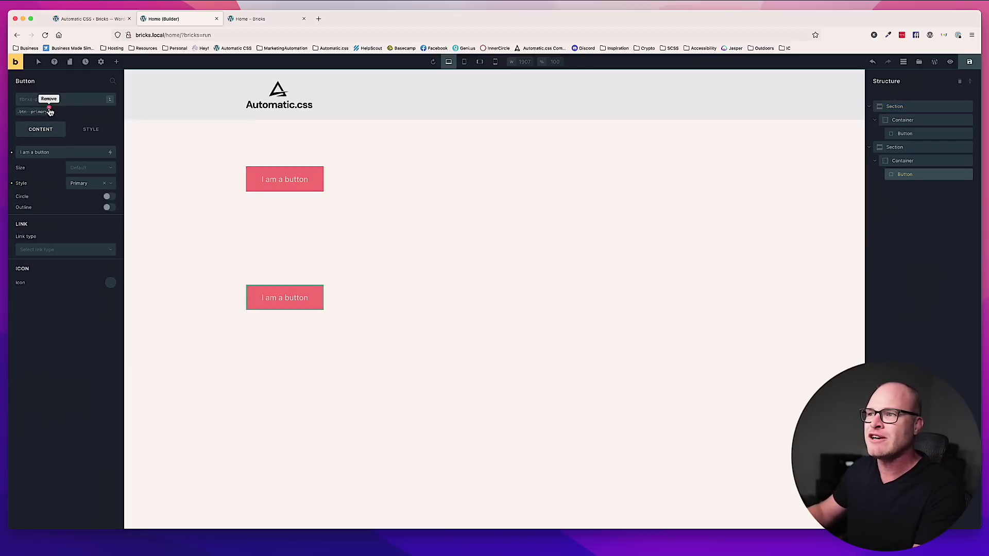
{"action": "left_click", "coordinate": [295, 175]}
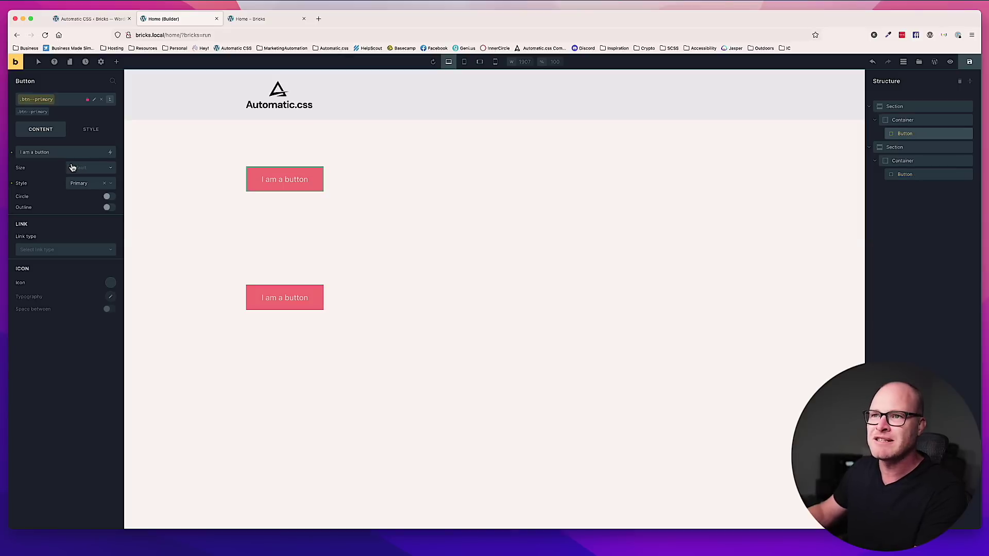
Give both buttons an External URL link pointing to # and save the page
{"action": "left_click", "coordinate": [70, 253]}
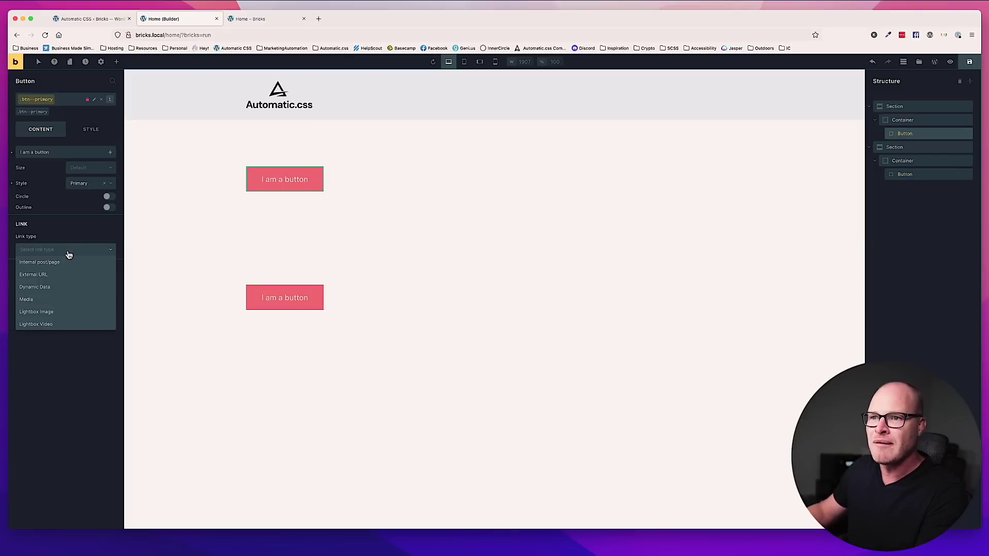
{"action": "left_click", "coordinate": [46, 280]}
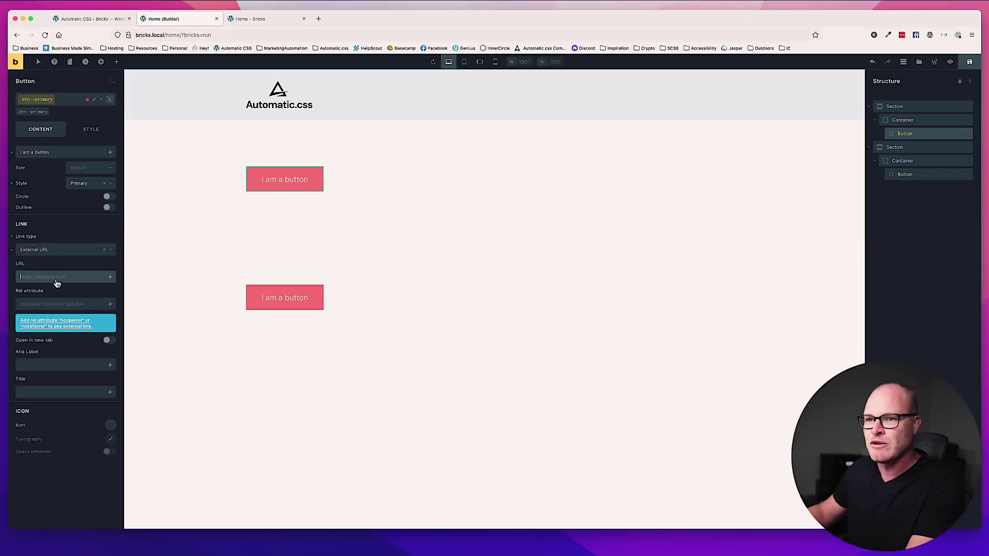
{"action": "left_click", "coordinate": [283, 295]}
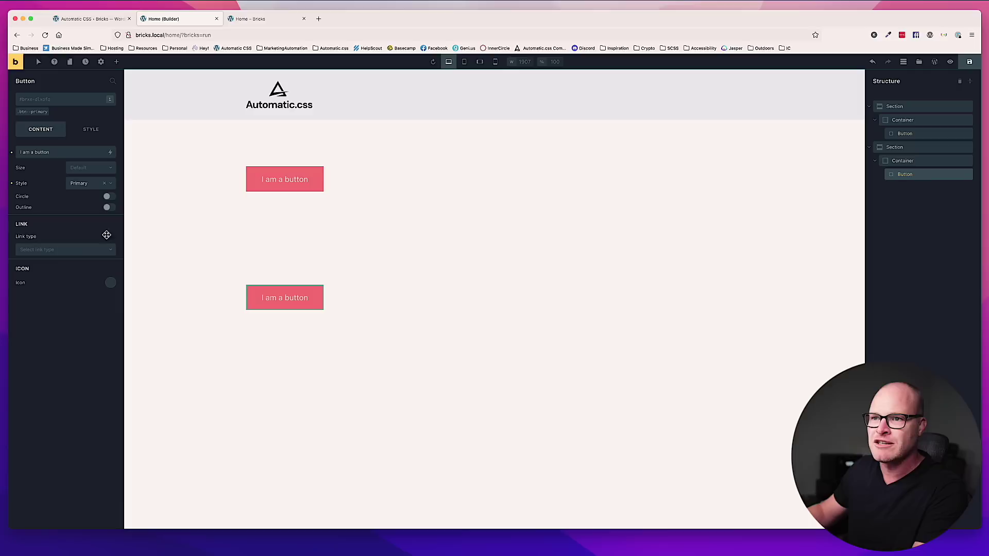
{"action": "left_click", "coordinate": [73, 252]}
{"action": "left_click", "coordinate": [73, 273]}
{"action": "left_click", "coordinate": [57, 277]}
{"action": "type", "text": "#"}
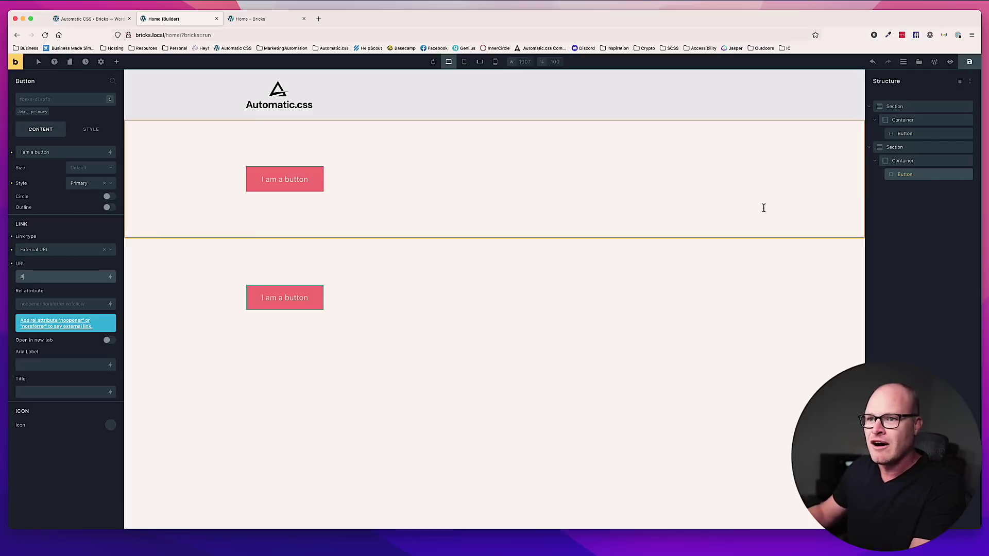
{"action": "left_click", "coordinate": [970, 62]}
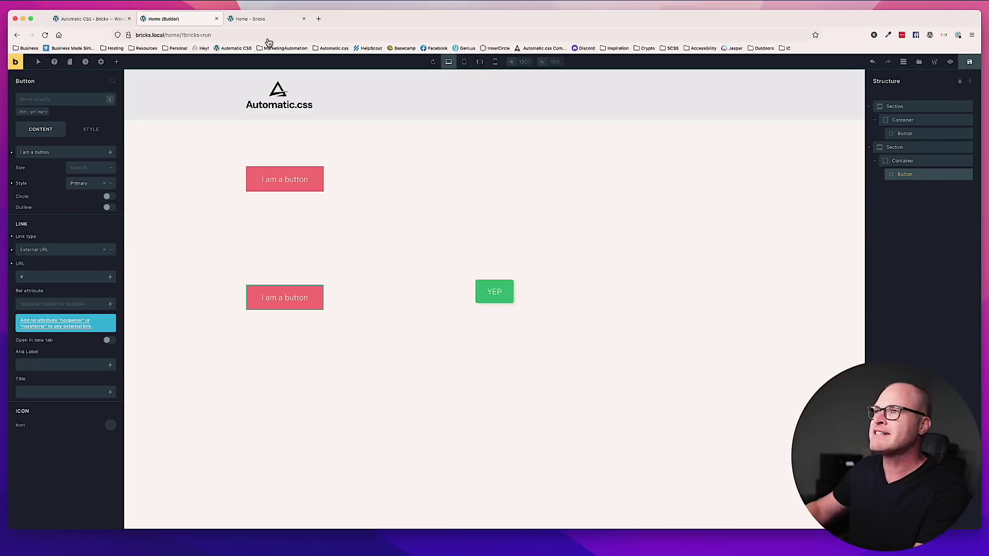
Reload the live Home page and exit its responsive preview to show the page at full width
{"action": "left_click", "coordinate": [249, 19]}
{"action": "key", "text": "super+r"}
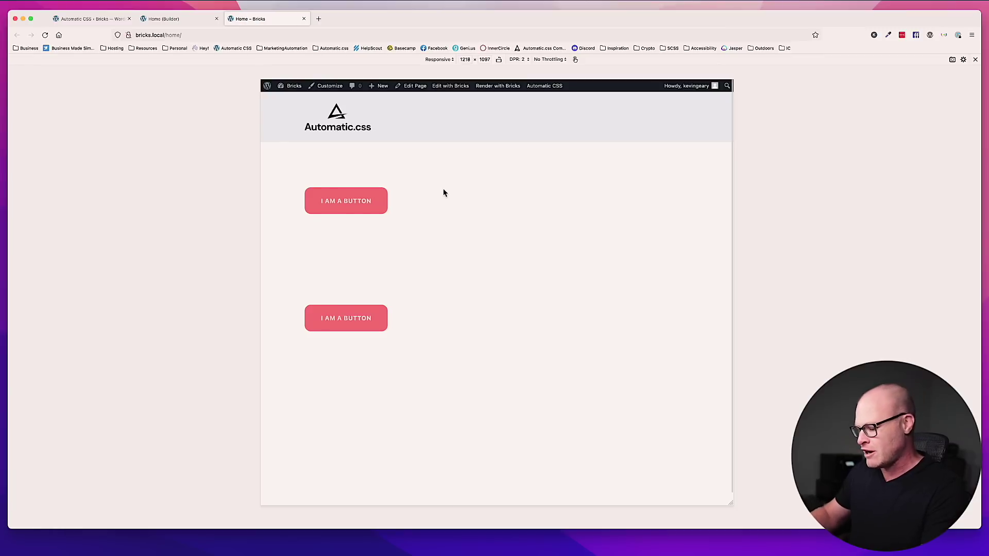
{"action": "key", "text": "super+alt+m"}
Move keyboard focus back and forth between the two buttons on the live page to compare their focus outlines
{"action": "key", "text": "Tab"}
{"action": "key", "text": "Tab"}
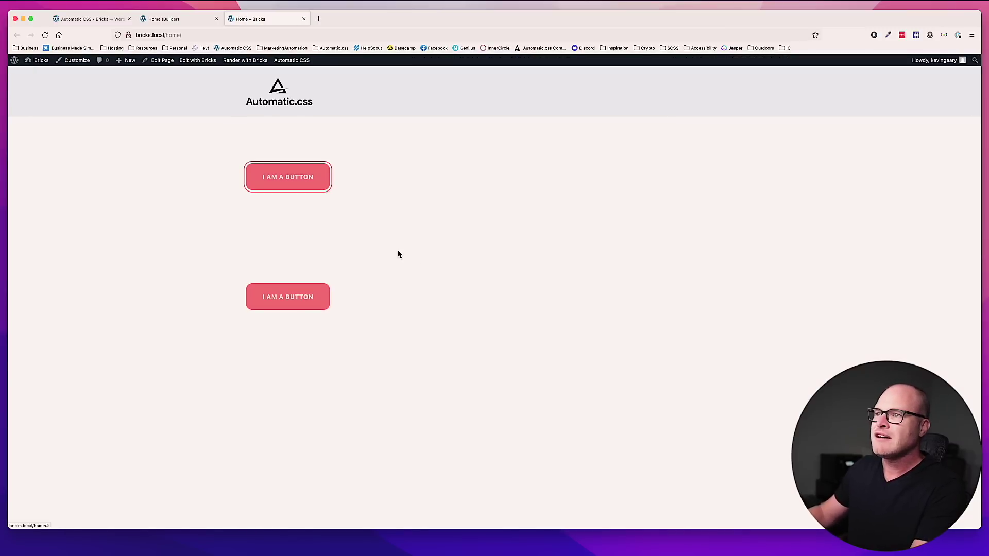
{"action": "key", "text": "Tab"}
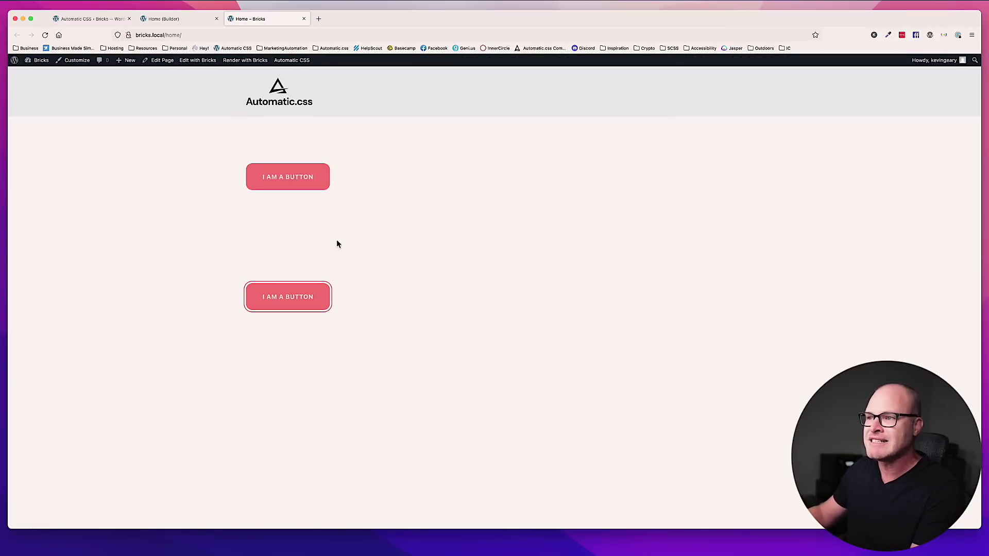
{"action": "key", "text": "shift+Tab"}
{"action": "key", "text": "Tab"}
{"action": "key", "text": "shift+Tab"}
{"action": "key", "text": "Tab"}
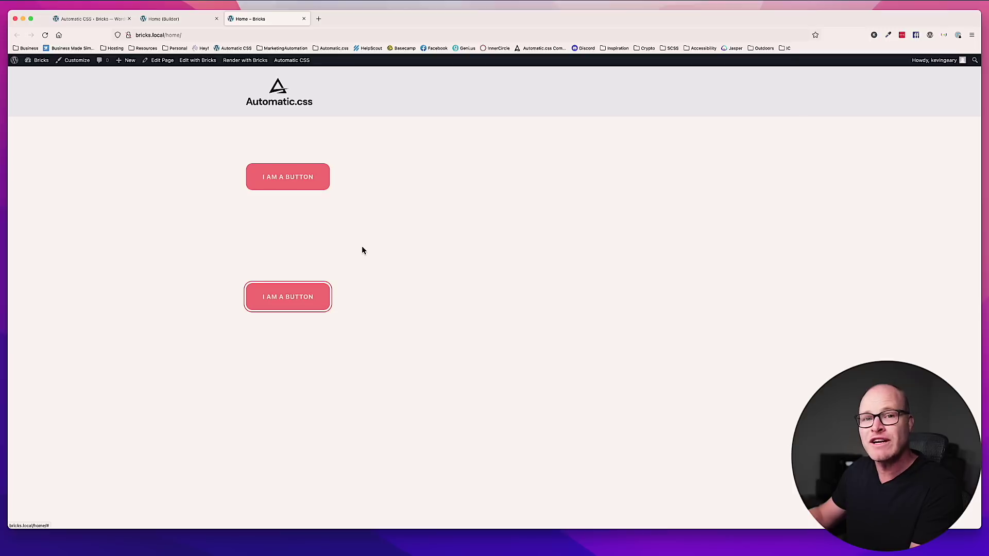
{"action": "key", "text": "shift+Tab"}
{"action": "key", "text": "Tab"}
{"action": "key", "text": "shift+Tab"}
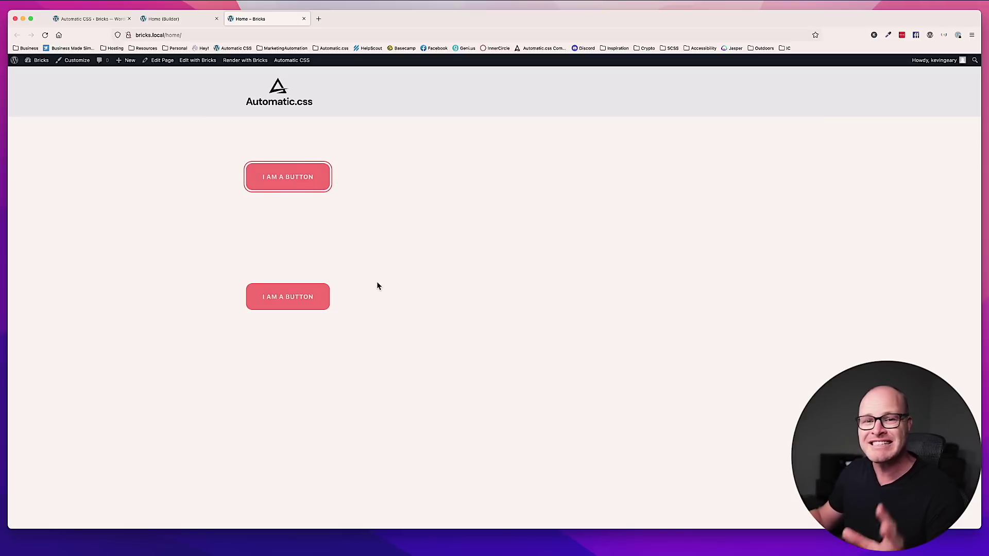
Apply the bg--primary class to the second section in the builder
{"action": "left_click", "coordinate": [170, 19]}
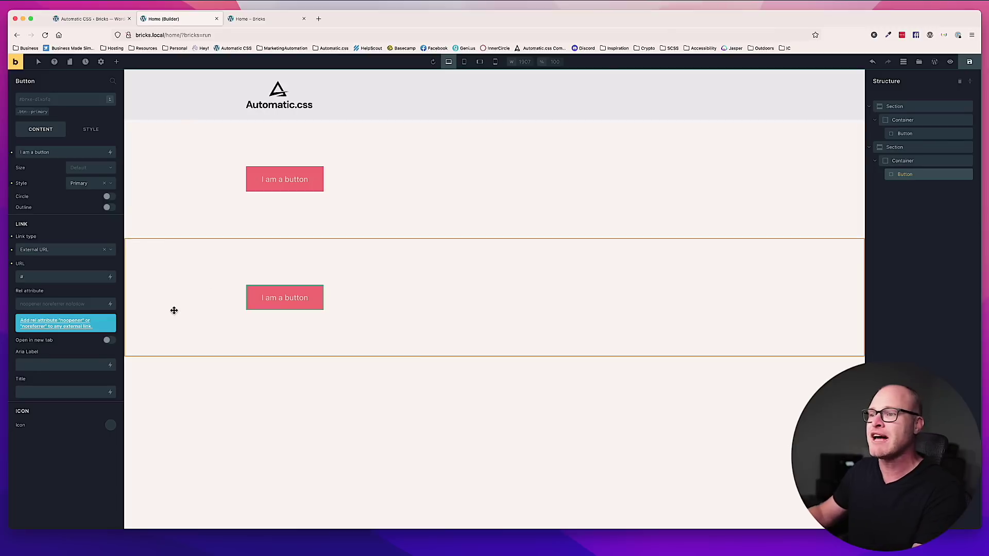
{"action": "left_click", "coordinate": [154, 267]}
{"action": "left_click", "coordinate": [70, 106]}
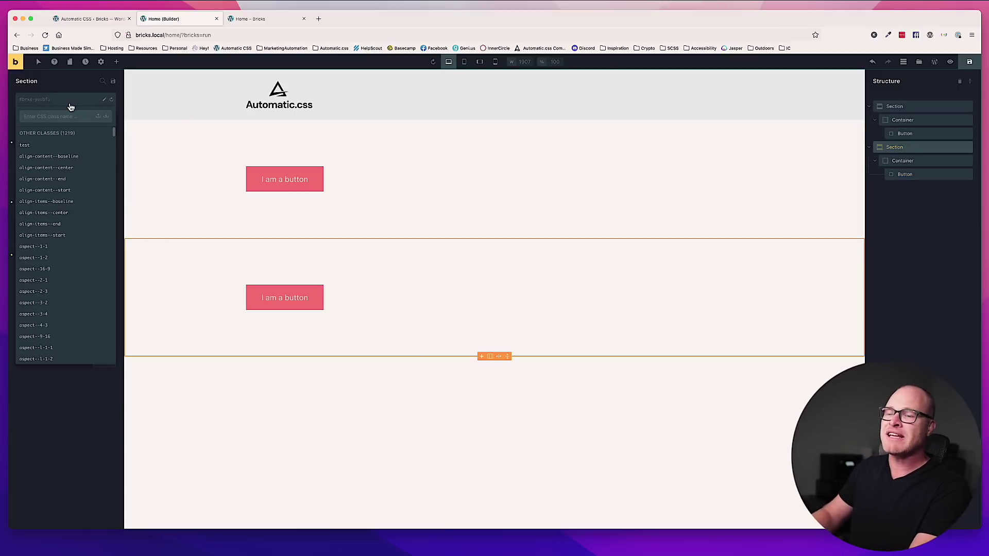
{"action": "type", "text": "bg--primary"}
{"action": "key", "text": "Return"}
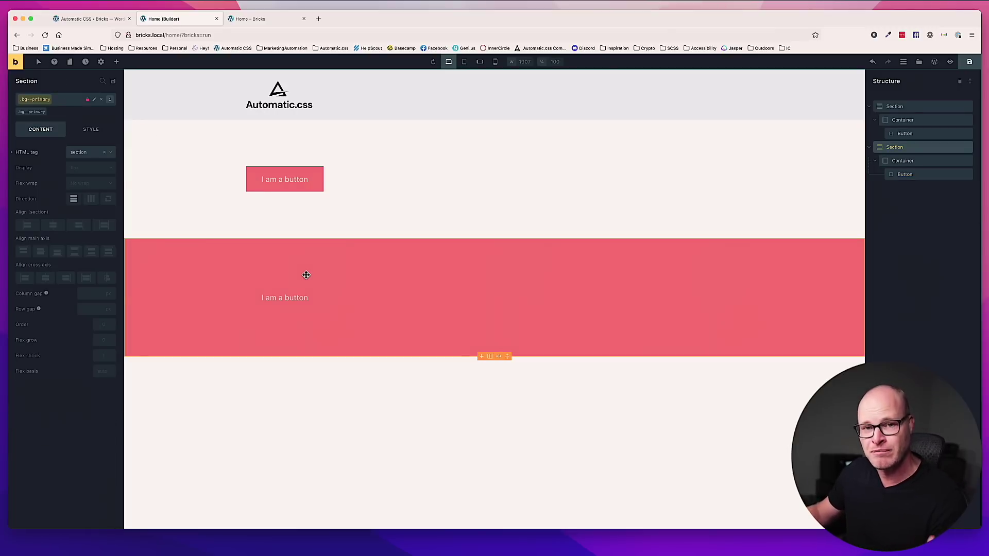
Replace the btn--primary class on the second section's button with btn--white and save the page
{"action": "left_click", "coordinate": [291, 299]}
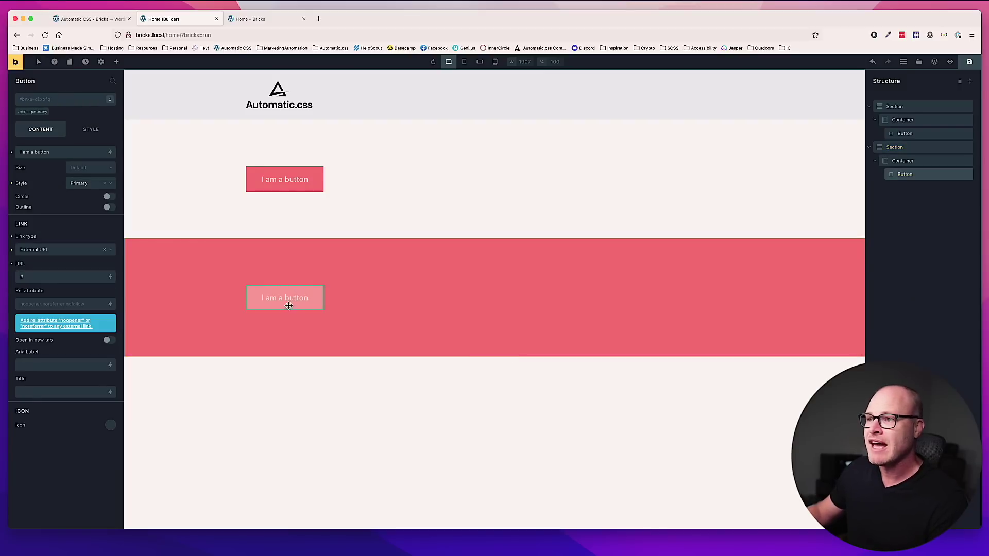
{"action": "left_click", "coordinate": [49, 108]}
{"action": "left_click", "coordinate": [58, 103]}
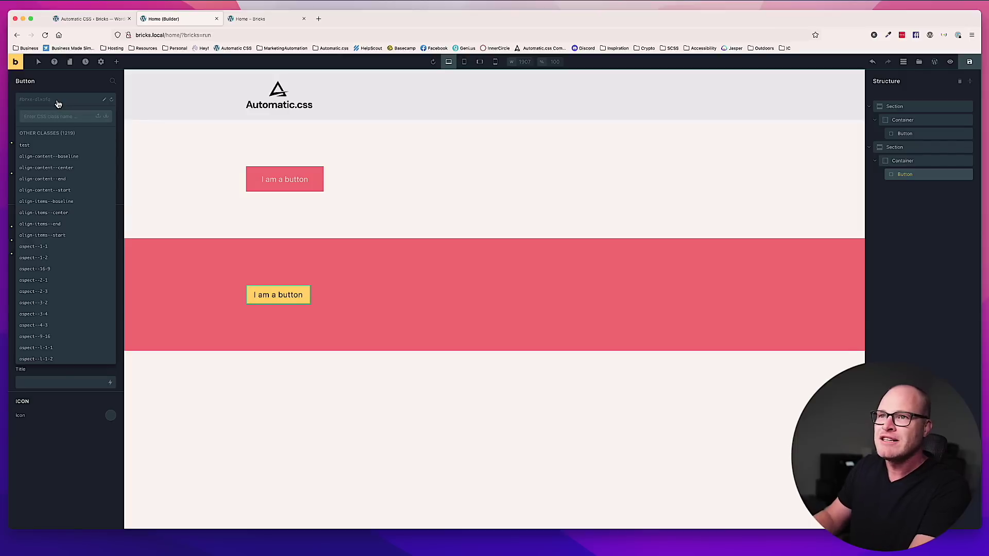
{"action": "type", "text": "white"}
{"action": "key", "text": "Return"}
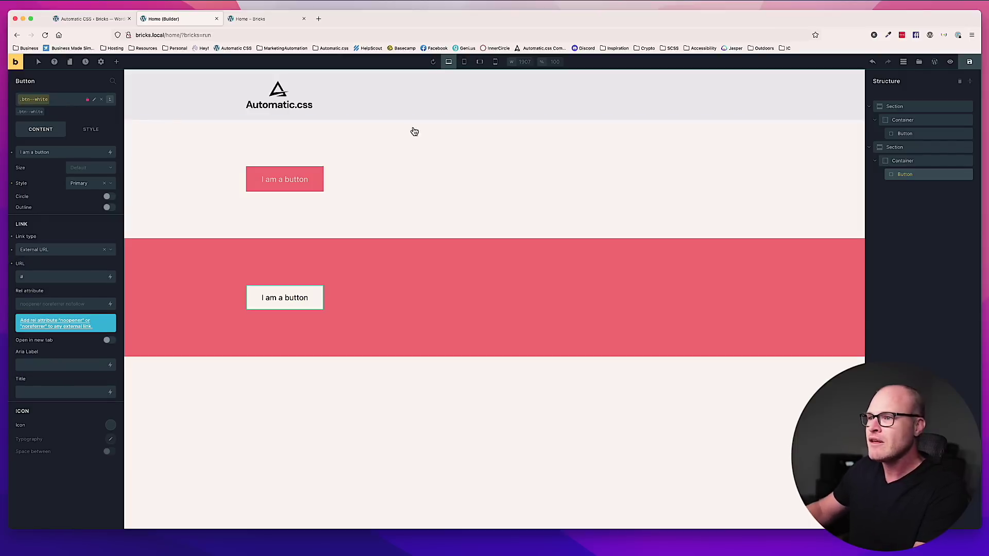
{"action": "left_click", "coordinate": [969, 62]}
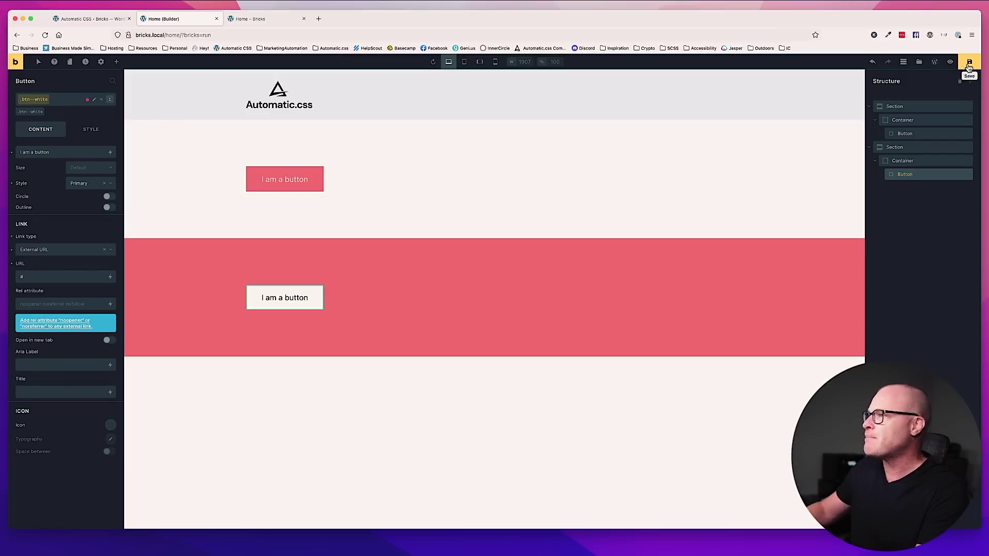
Reload the live page and the builder, and examine the focus outline of the first section's button
{"action": "left_click", "coordinate": [253, 19]}
{"action": "key", "text": "super+r"}
{"action": "left_click", "coordinate": [189, 18]}
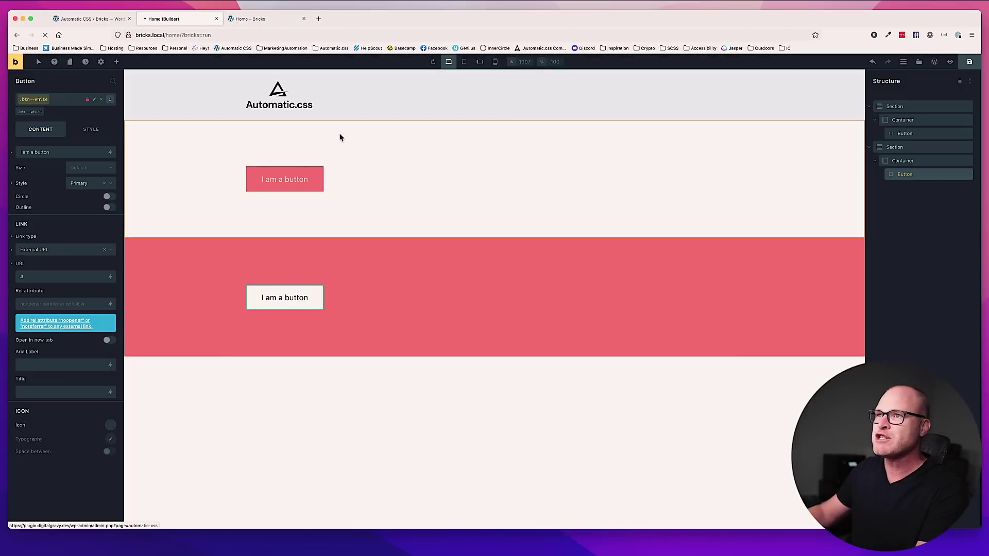
{"action": "key", "text": "super+r"}
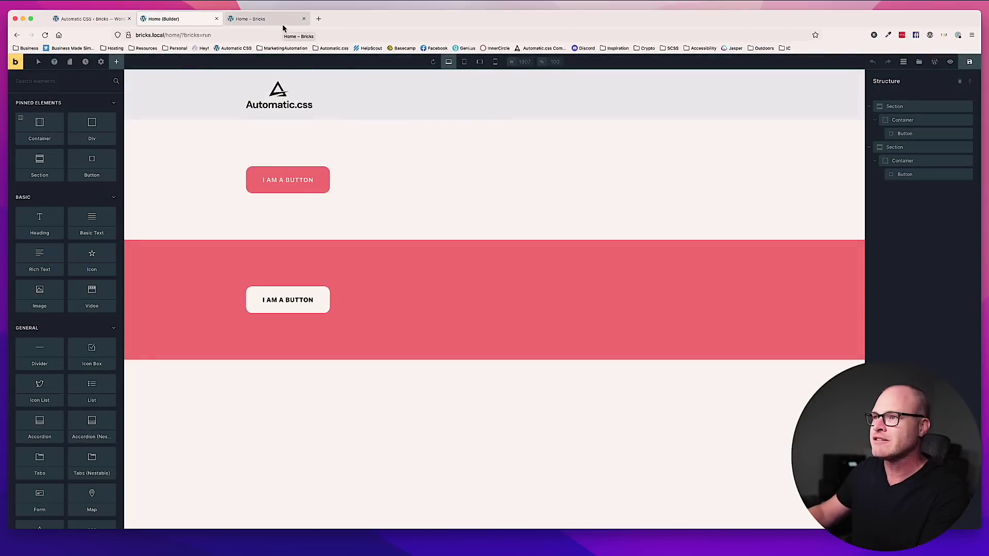
{"action": "left_click", "coordinate": [283, 25]}
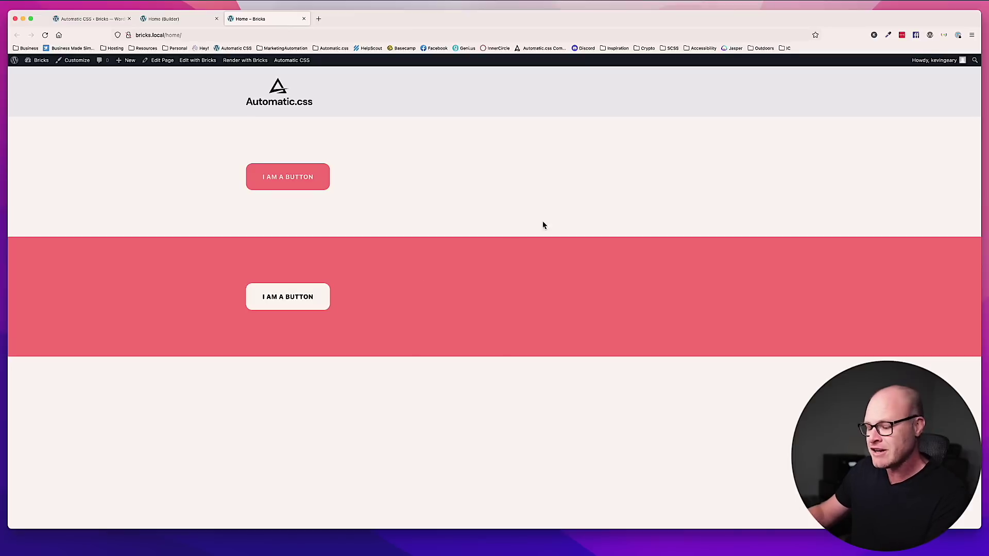
{"action": "key", "text": "Tab"}
{"action": "key", "text": "Tab"}
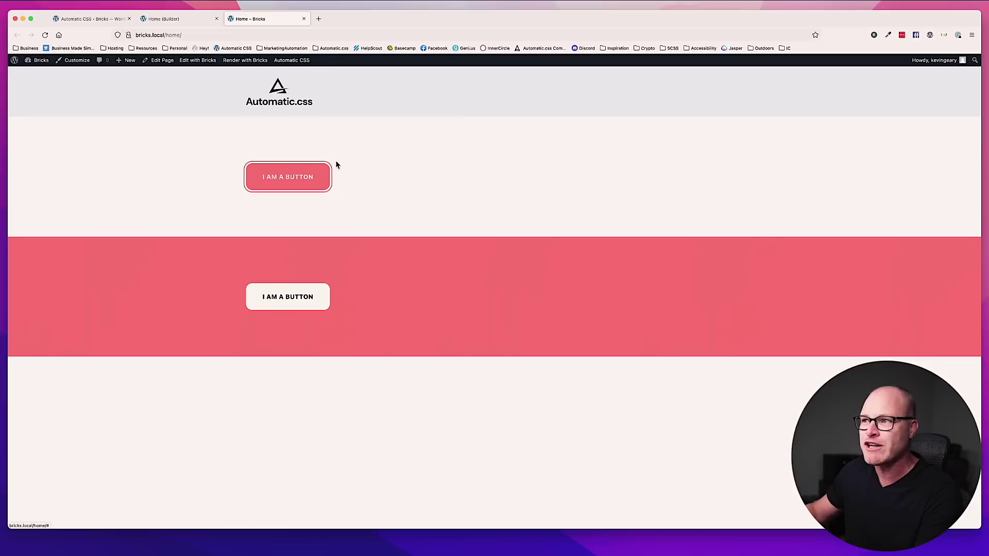
{"action": "left_click", "coordinate": [421, 189]}
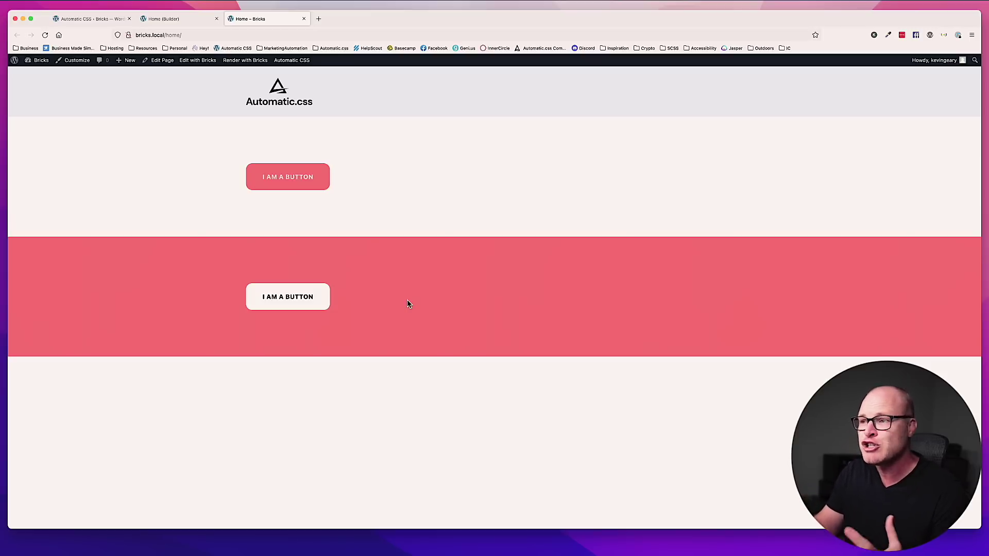
{"action": "left_click", "coordinate": [106, 21]}
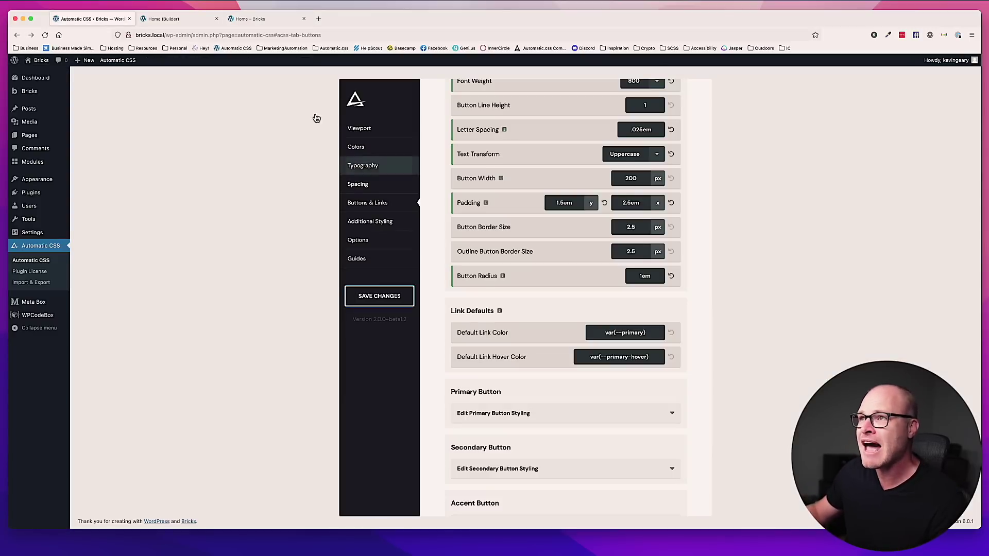
Apply the focus--black class to the container in the bg--primary section and save the page
{"action": "left_click", "coordinate": [157, 19]}
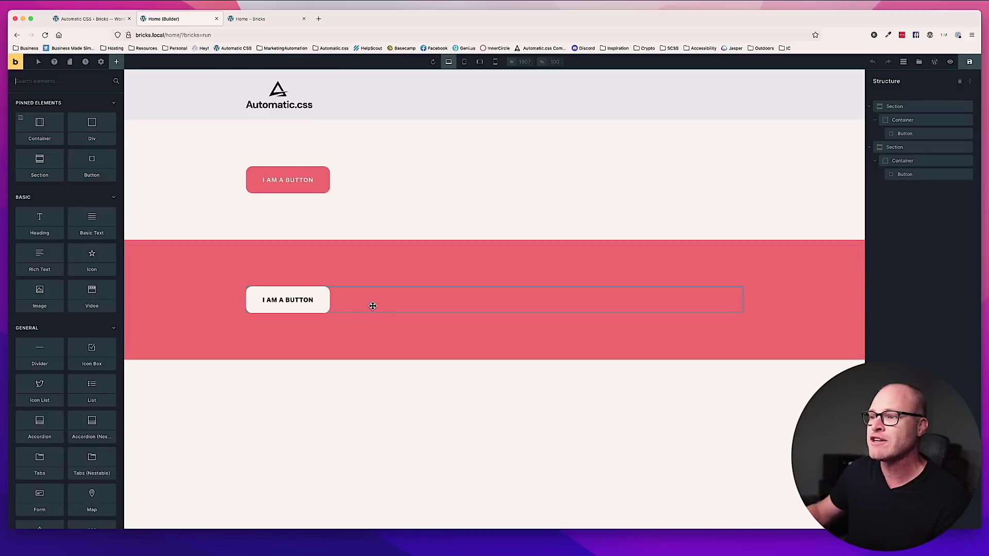
{"action": "left_click", "coordinate": [460, 304]}
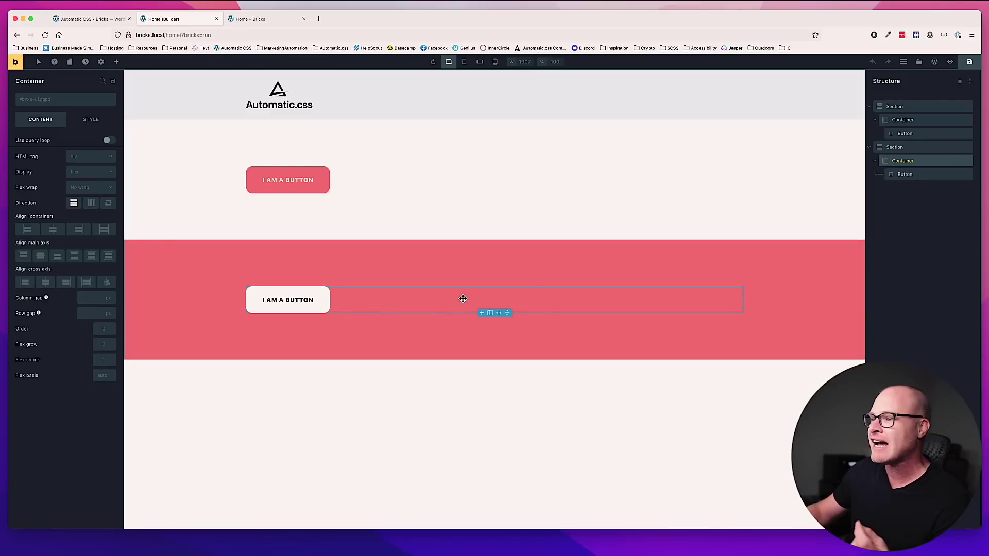
{"action": "left_click", "coordinate": [59, 101]}
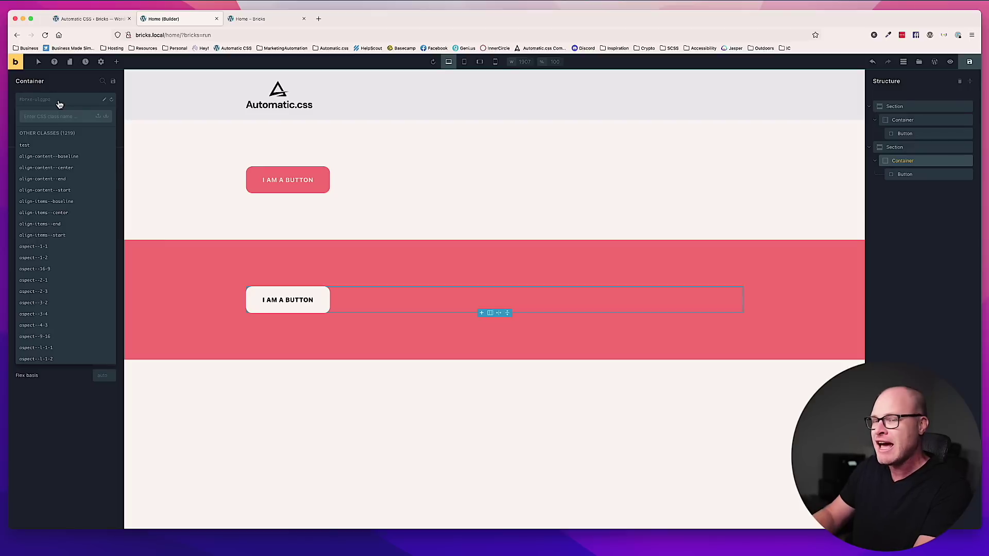
{"action": "type", "text": "focus--"}
{"action": "left_click", "coordinate": [52, 168]}
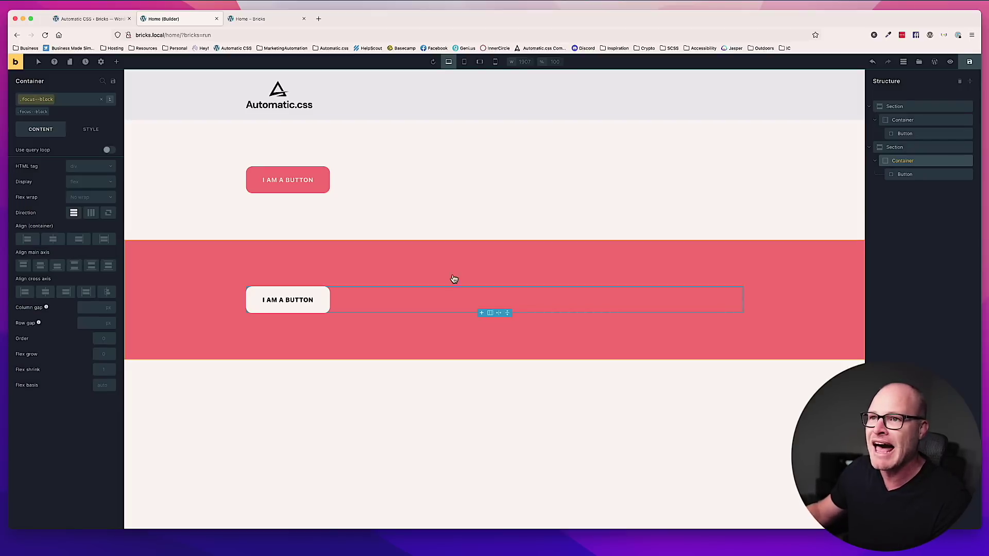
{"action": "key", "text": "super+s"}
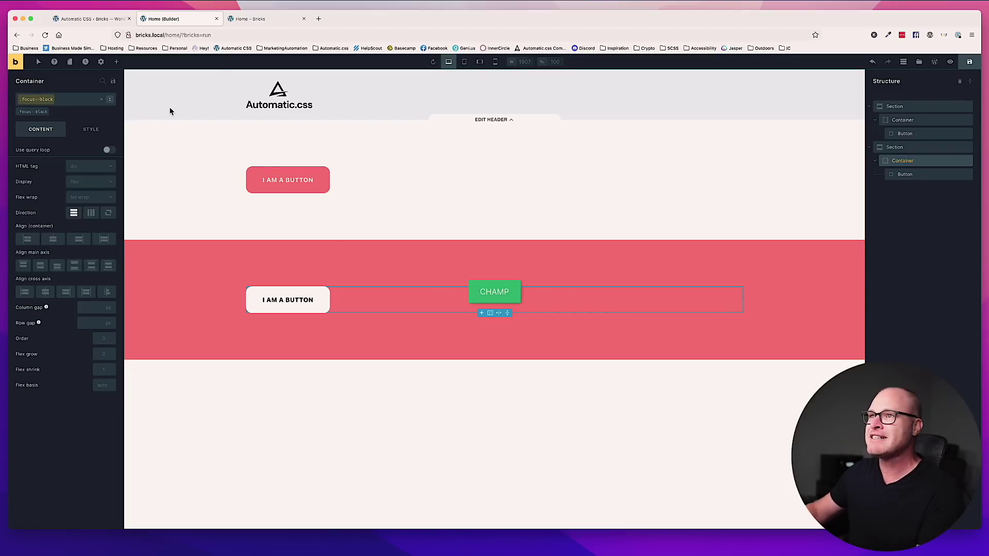
Move keyboard focus to the white button on the live page to examine its focus outline
{"action": "left_click", "coordinate": [259, 19]}
{"action": "key", "text": "Tab"}
{"action": "key", "text": "Tab"}
{"action": "key", "text": "Tab"}
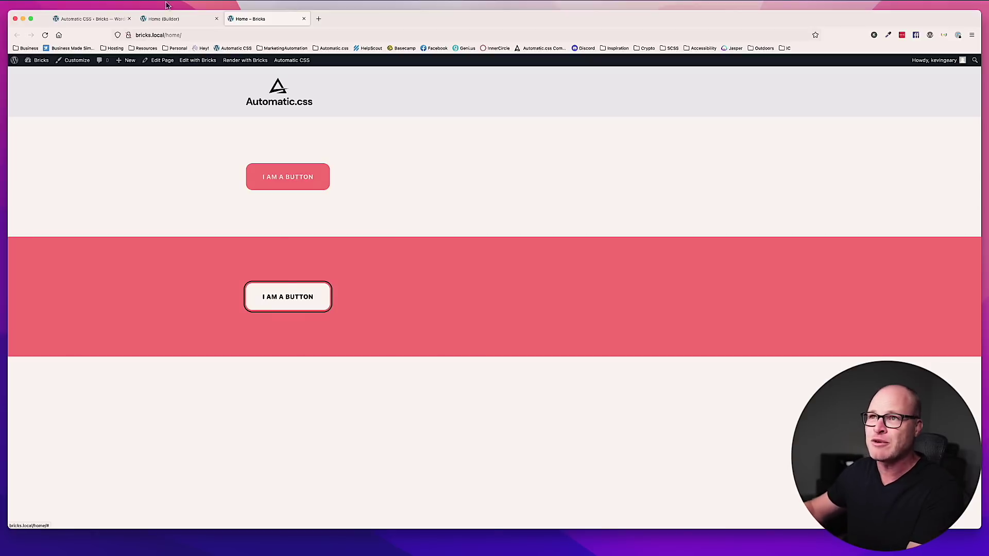
Remove the focus--black class from the second section's container in the builder
{"action": "left_click", "coordinate": [165, 18]}
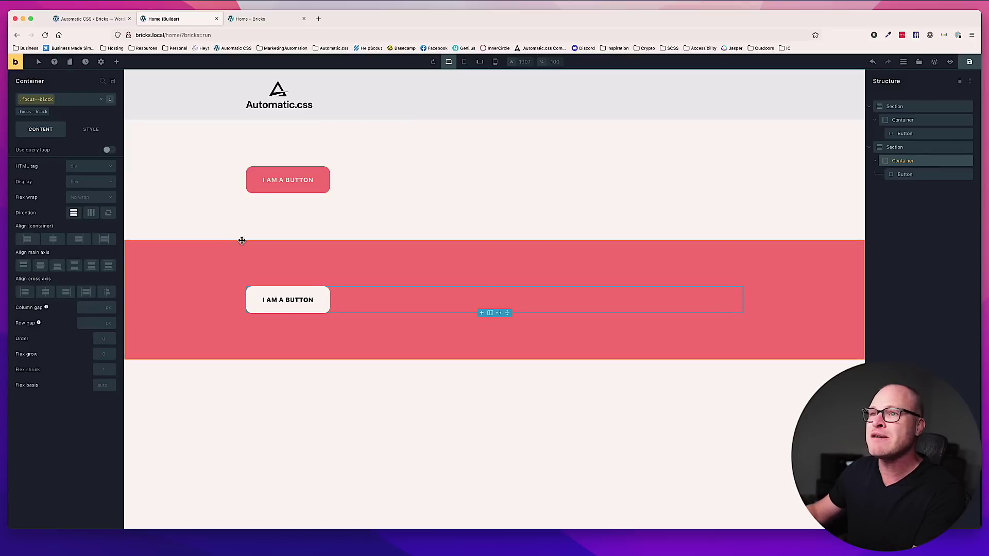
{"action": "left_click", "coordinate": [49, 110]}
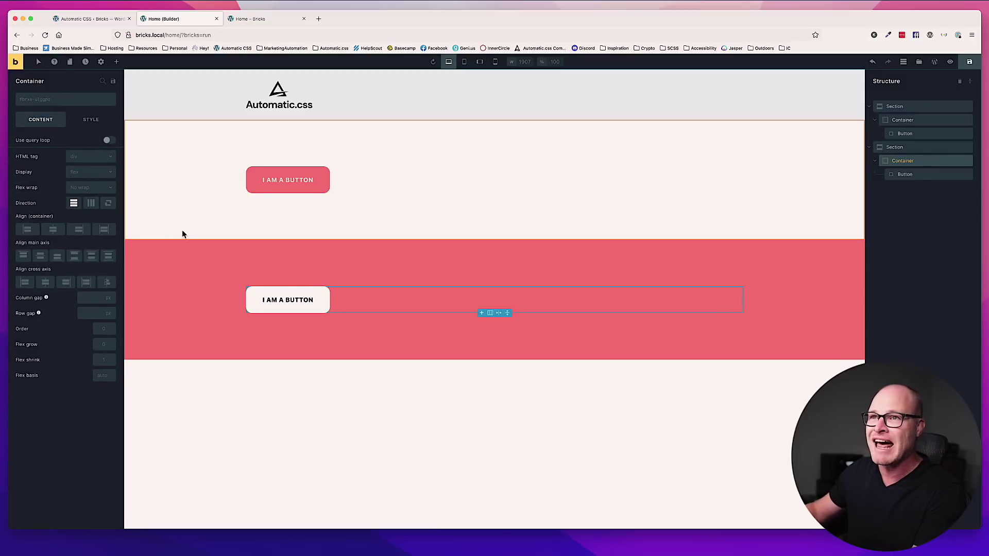
Add the focus--black class to the white button in the red section and save the page
{"action": "left_click", "coordinate": [319, 298]}
{"action": "left_click", "coordinate": [80, 105]}
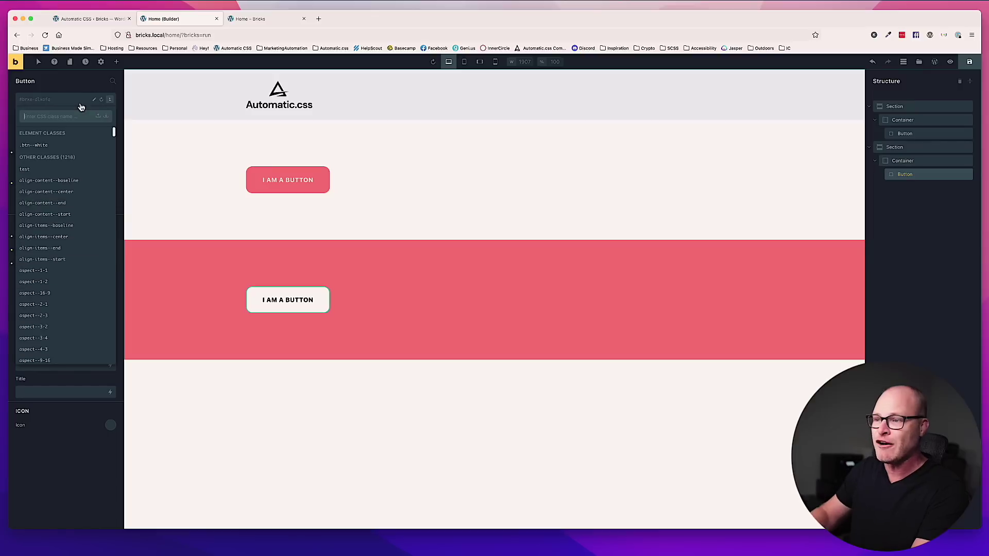
{"action": "type", "text": "focus--black"}
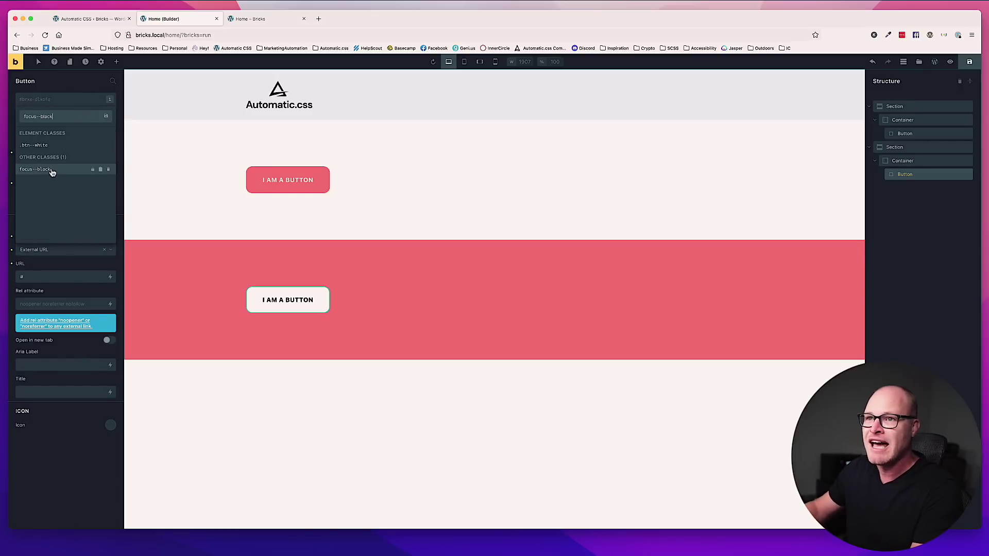
{"action": "left_click", "coordinate": [49, 169]}
{"action": "left_click", "coordinate": [973, 63]}
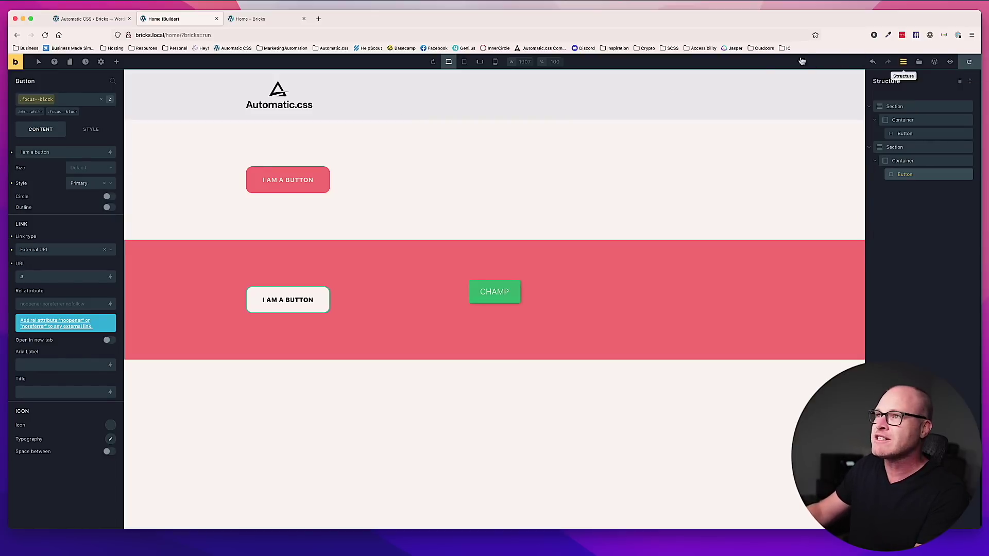
Reload the live Home page and move keyboard focus to the white button to check its focus outline
{"action": "left_click", "coordinate": [234, 19]}
{"action": "key", "text": "super+r"}
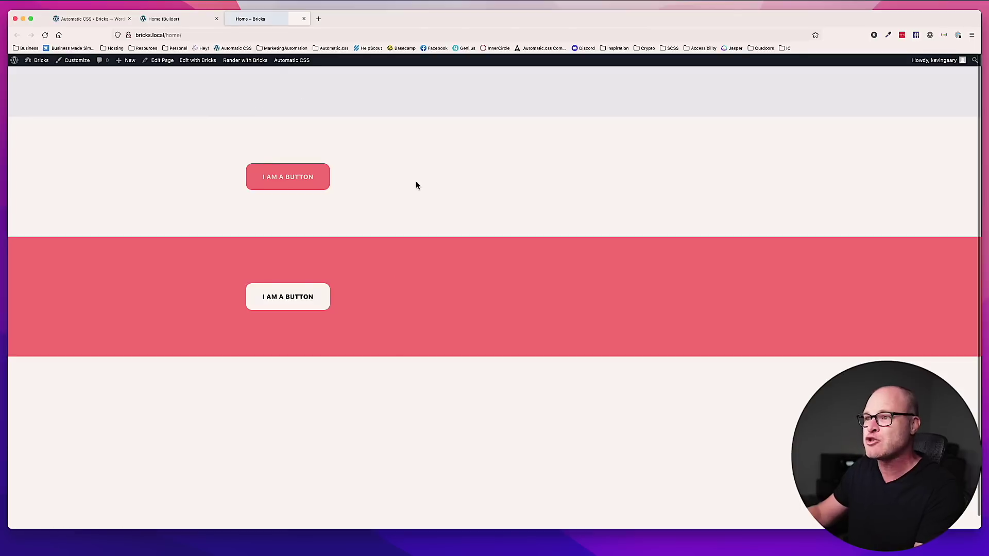
{"action": "key", "text": "Tab"}
{"action": "key", "text": "Tab"}
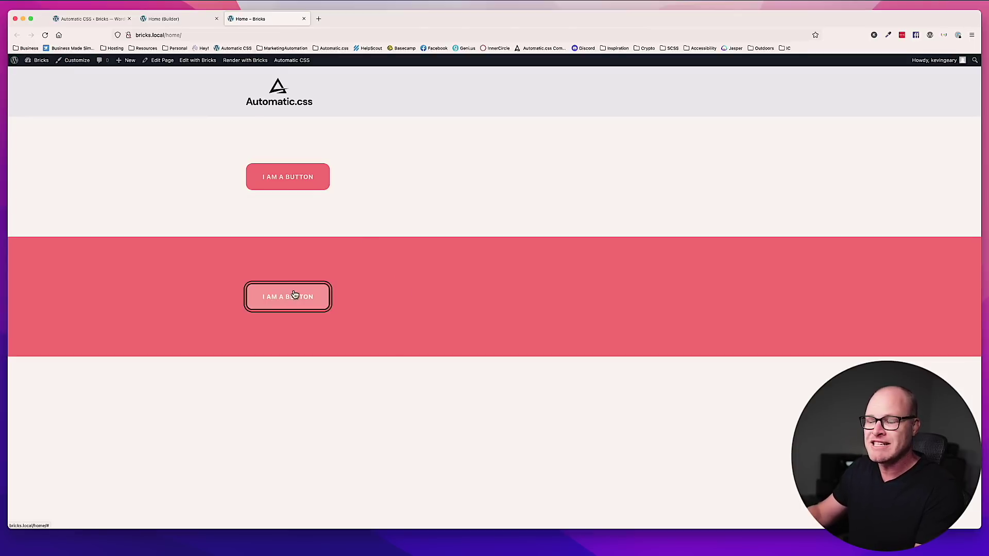
Add a second button below the white one in the red section and apply the owl--l class to their container
{"action": "left_click", "coordinate": [172, 13]}
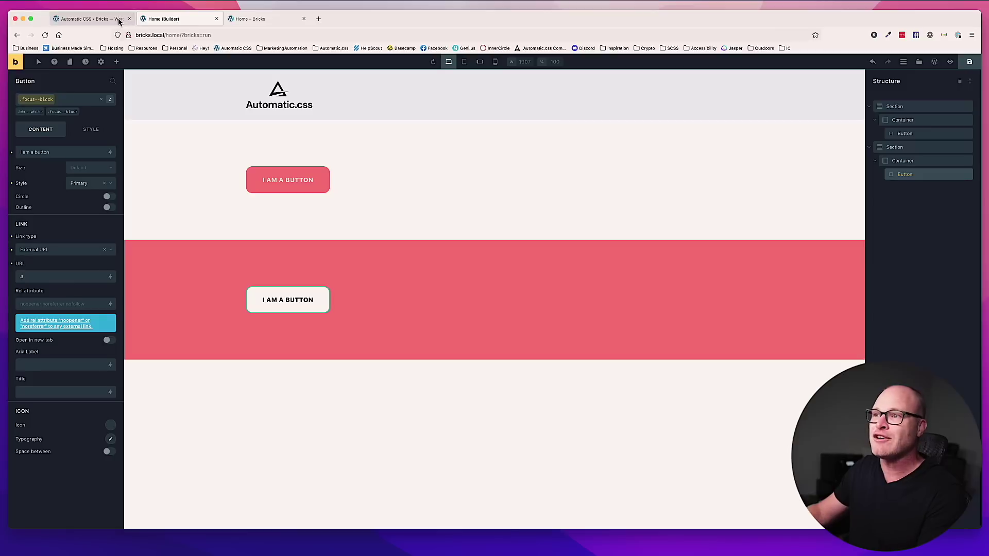
{"action": "left_click", "coordinate": [379, 301]}
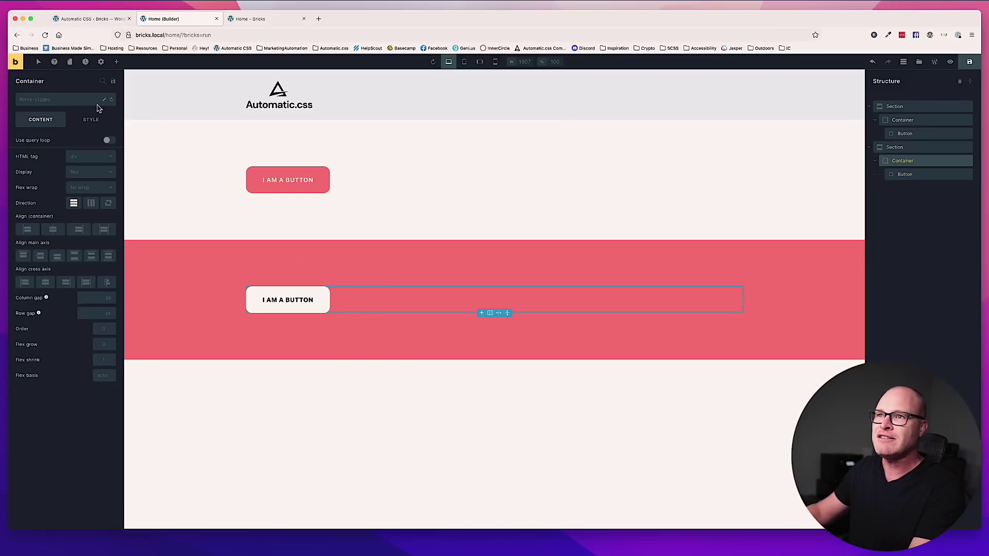
{"action": "left_click", "coordinate": [117, 63]}
{"action": "type", "text": "butt"}
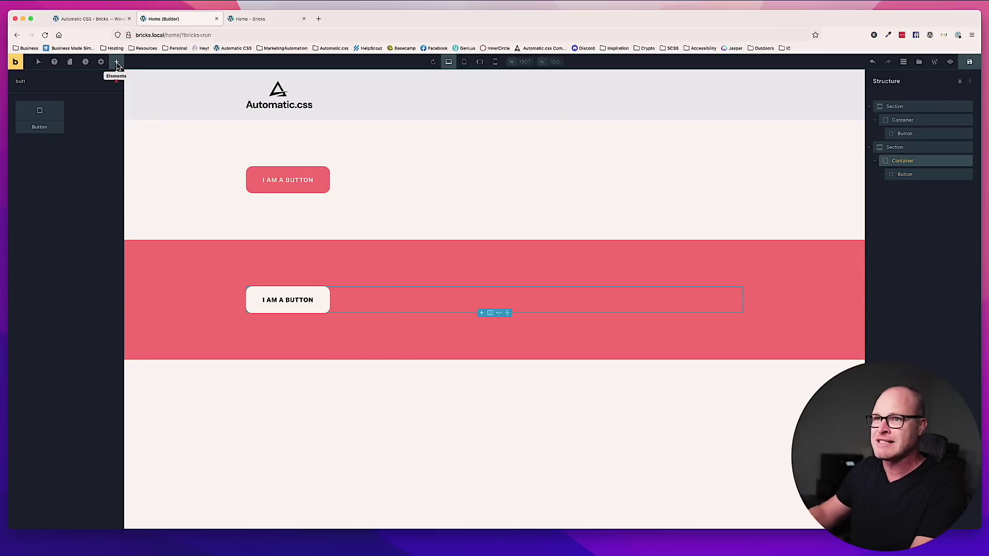
{"action": "left_click_drag", "start_coordinate": [39, 116], "coordinate": [361, 296]}
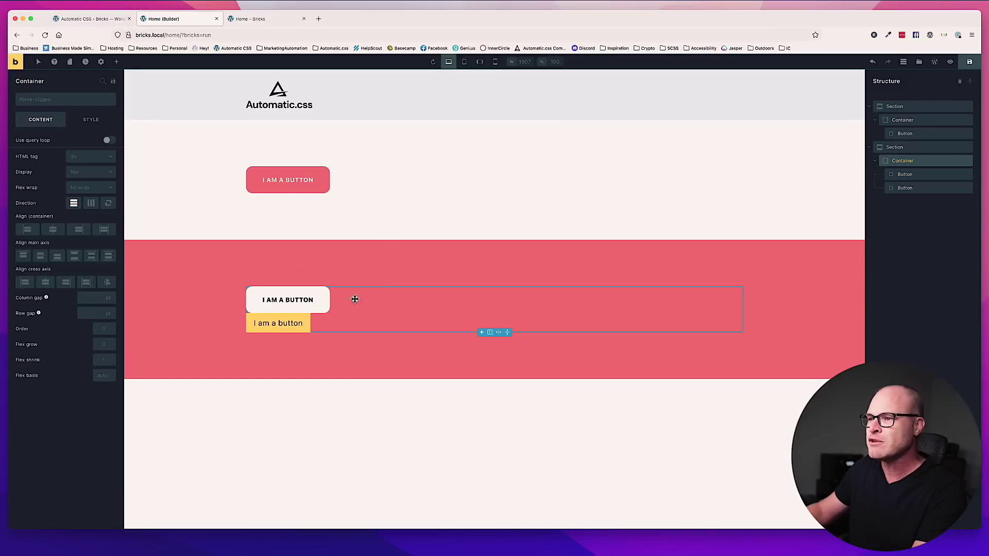
{"action": "left_click", "coordinate": [70, 100]}
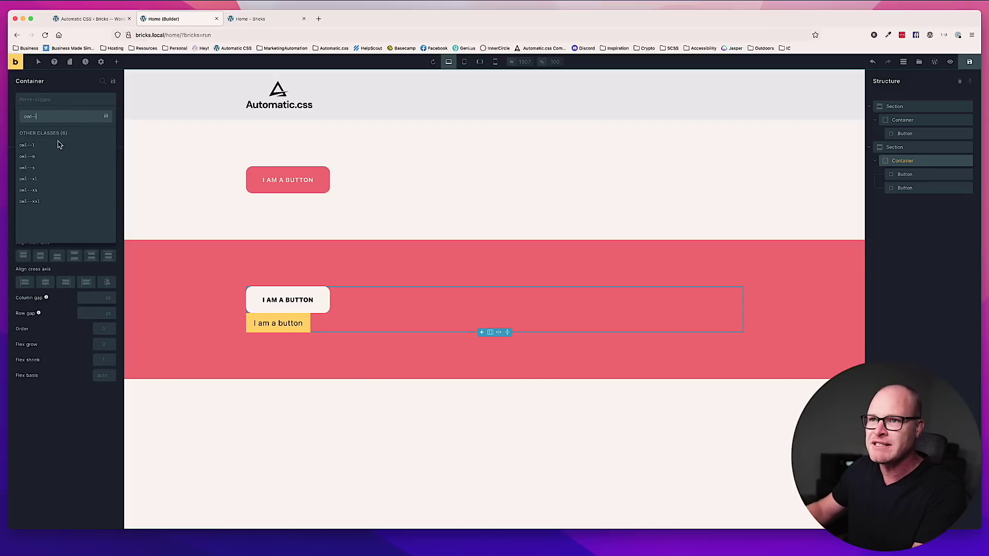
{"action": "left_click", "coordinate": [58, 145]}
Apply the btn--black class to the new button, save, and view the refreshed live page
{"action": "left_click", "coordinate": [281, 333]}
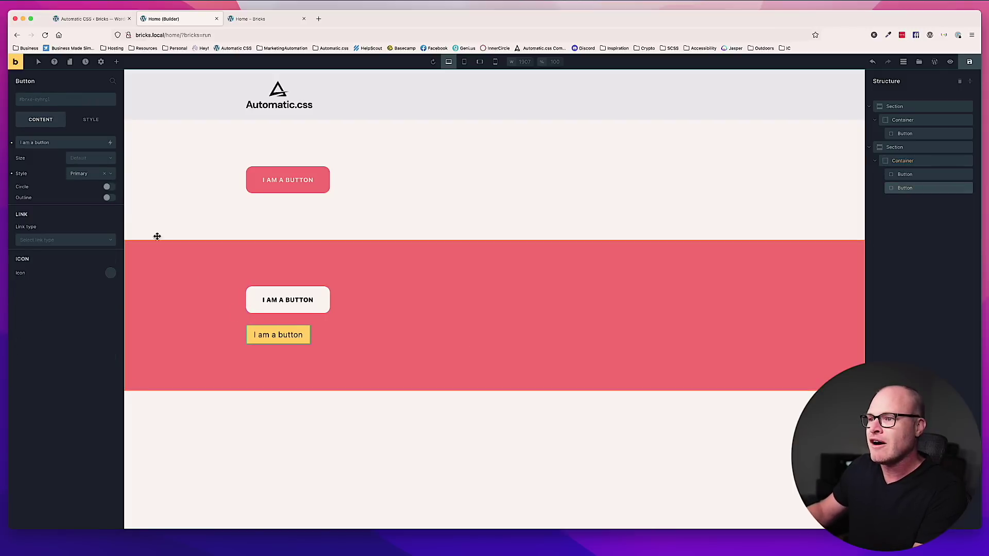
{"action": "left_click", "coordinate": [55, 98]}
{"action": "type", "text": "btn--black"}
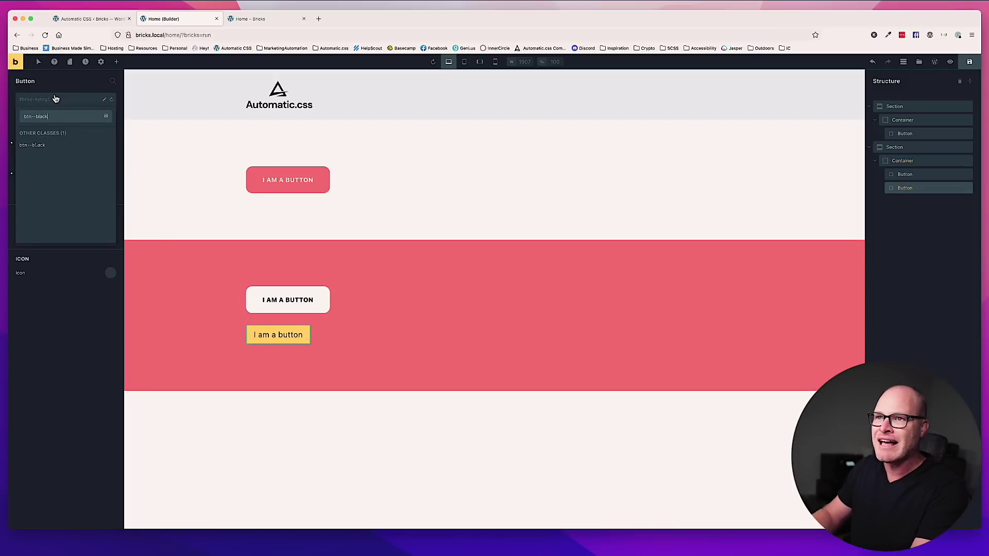
{"action": "left_click", "coordinate": [41, 145]}
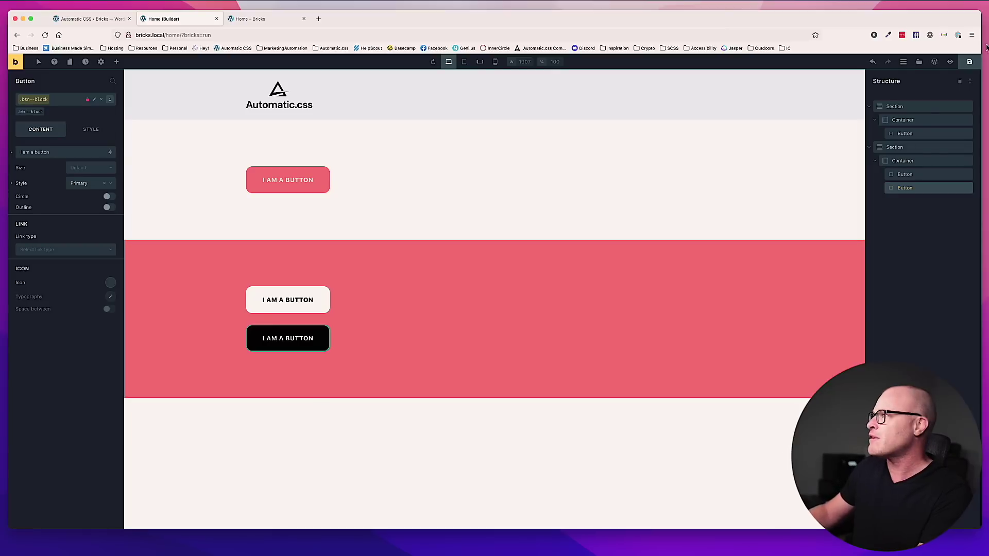
{"action": "left_click", "coordinate": [969, 64]}
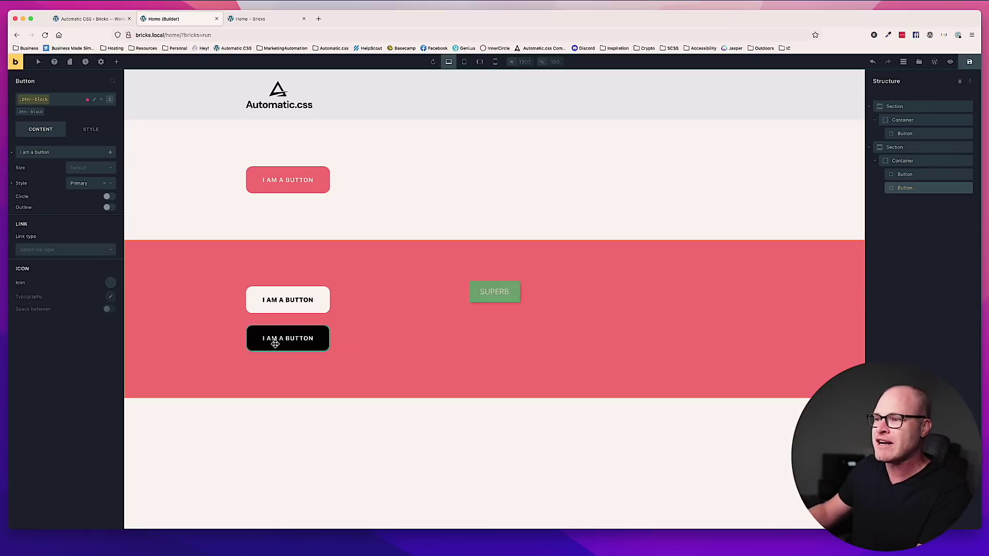
{"action": "left_click", "coordinate": [258, 21]}
{"action": "key", "text": "super+r"}
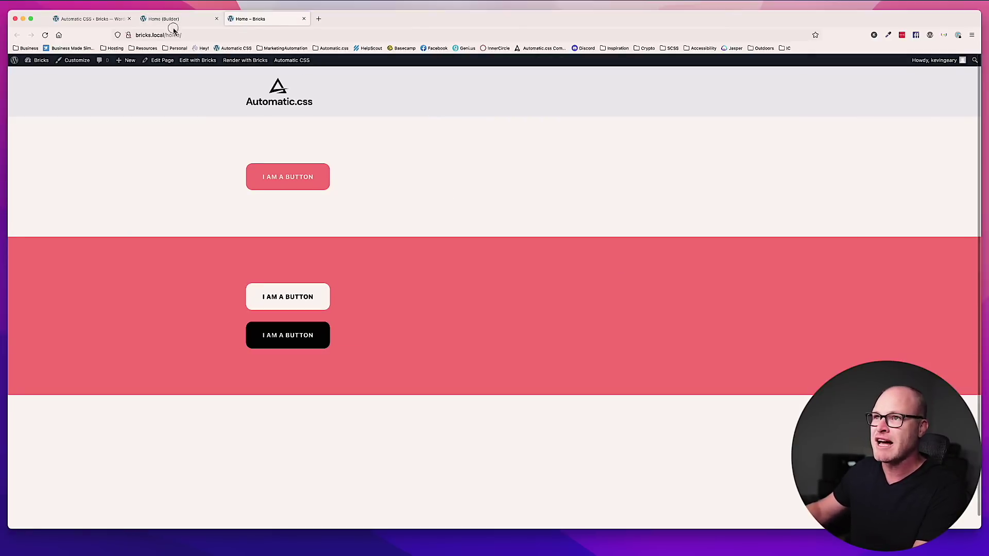
Give the black button an External URL link with # as its URL and save the page
{"action": "left_click", "coordinate": [170, 19]}
{"action": "left_click", "coordinate": [77, 249]}
{"action": "left_click", "coordinate": [69, 264]}
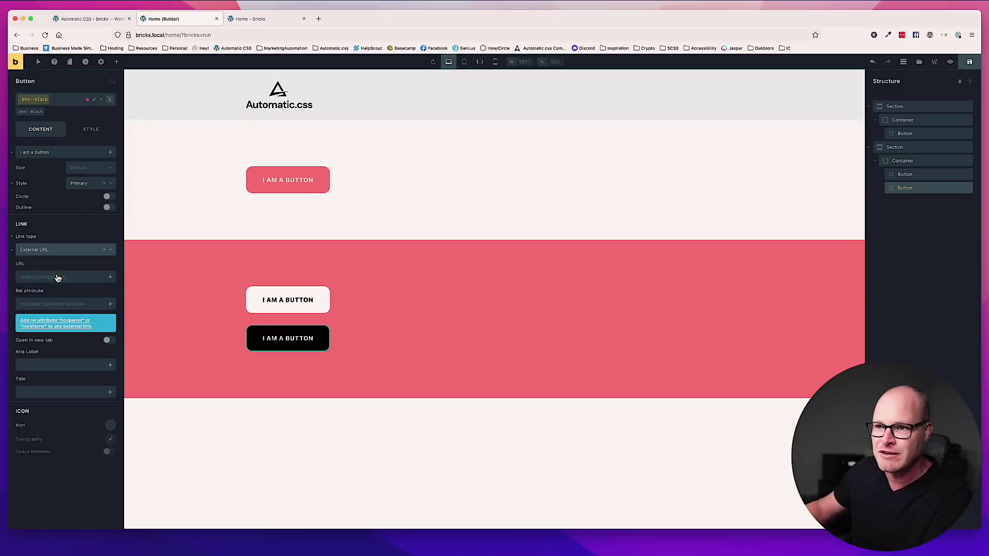
{"action": "left_click", "coordinate": [57, 276]}
{"action": "type", "text": "#"}
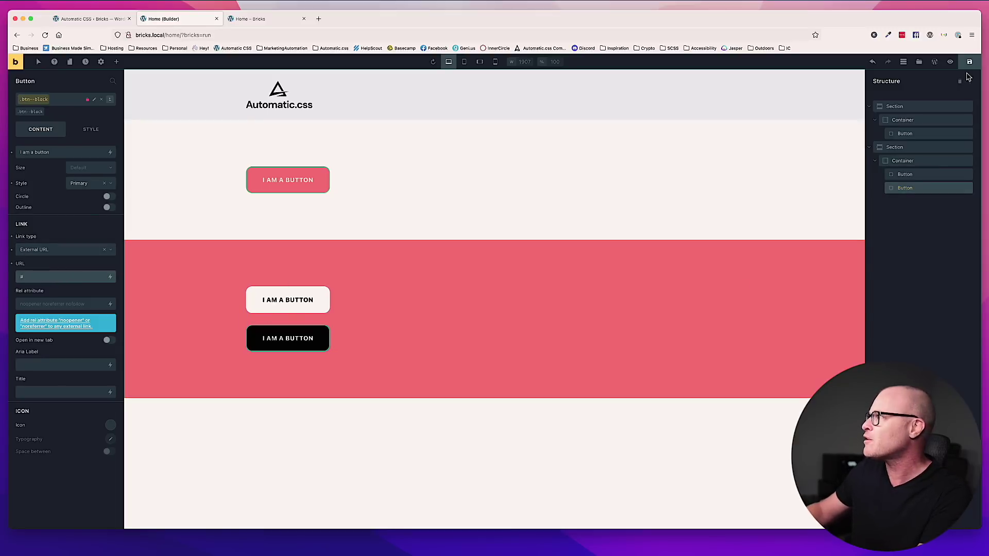
{"action": "key", "text": "super+s"}
Reload the live page and move keyboard focus through all the buttons to check the black button's focus outline
{"action": "key", "text": "ctrl+Tab"}
{"action": "key", "text": "super+r"}
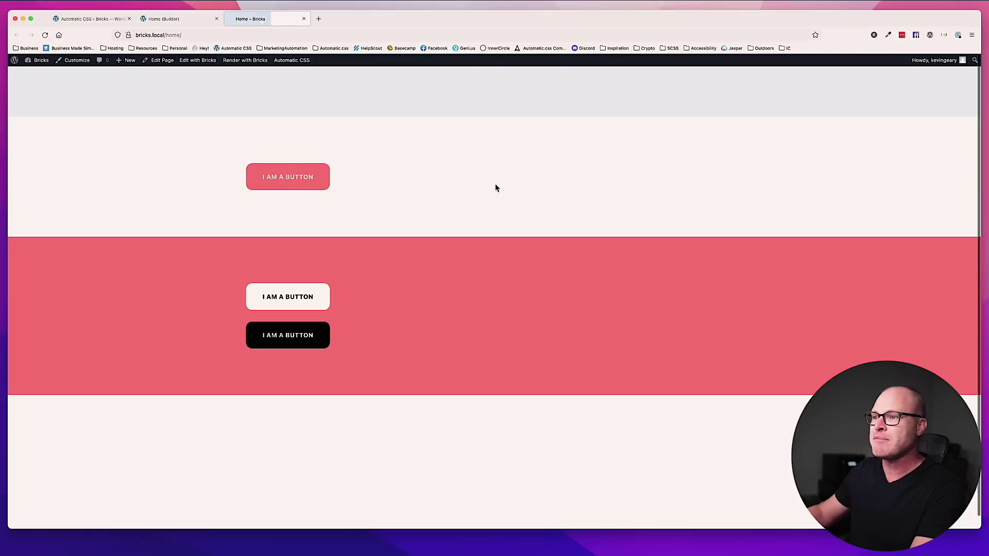
{"action": "key", "text": "Tab"}
{"action": "key", "text": "Tab"}
{"action": "key", "text": "Tab"}
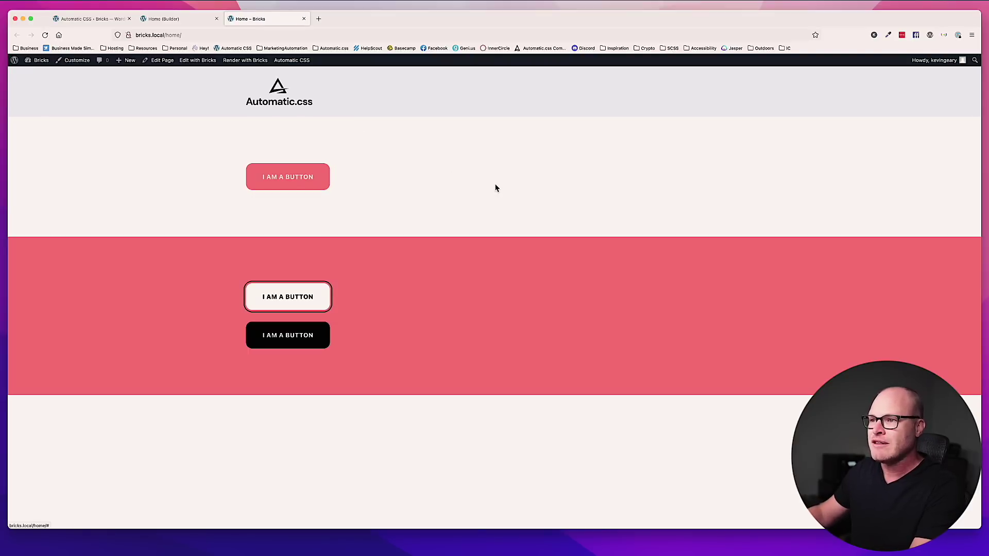
{"action": "key", "text": "Tab"}
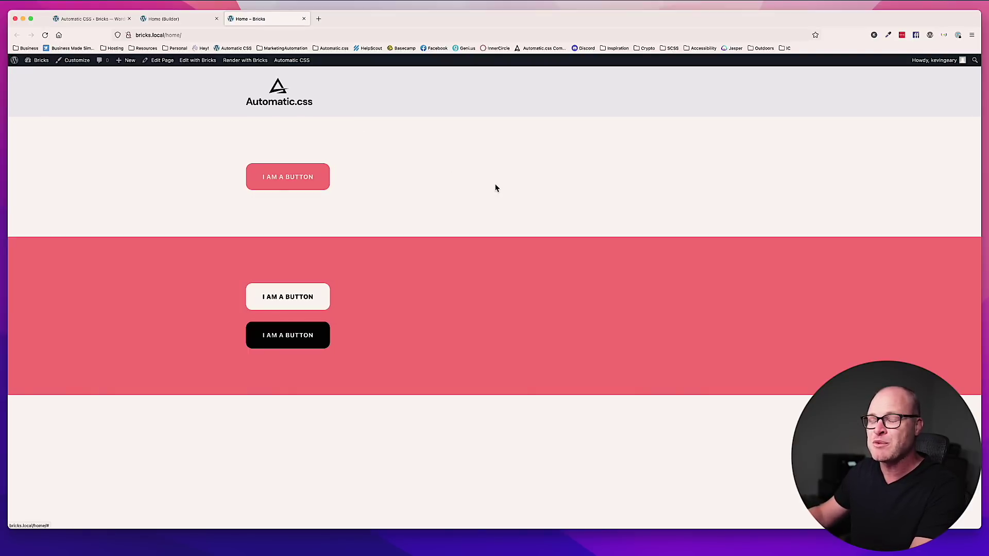
Add the focus--accent class to the black button in the builder and save the page
{"action": "left_click", "coordinate": [178, 19]}
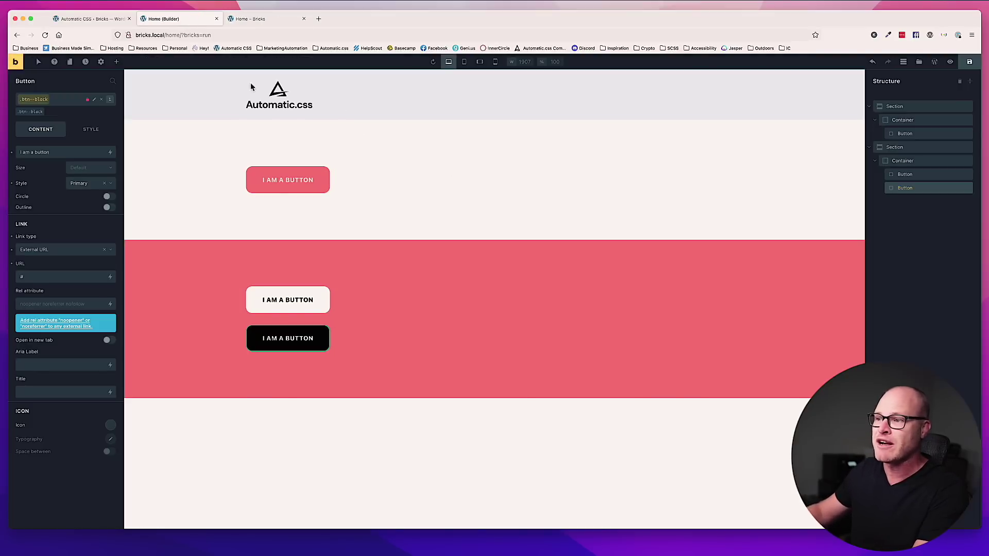
{"action": "left_click", "coordinate": [60, 103]}
{"action": "type", "text": "focus--"}
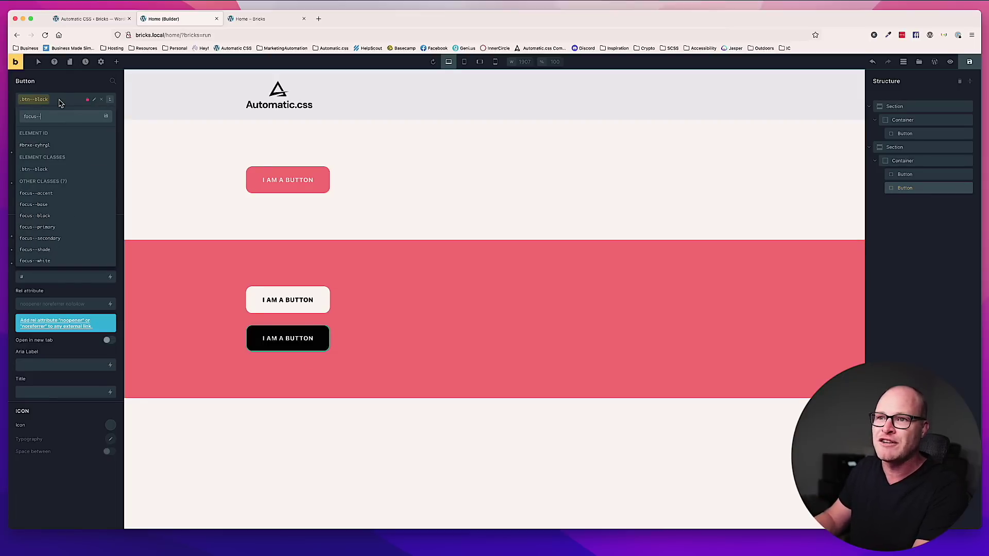
{"action": "type", "text": "accent"}
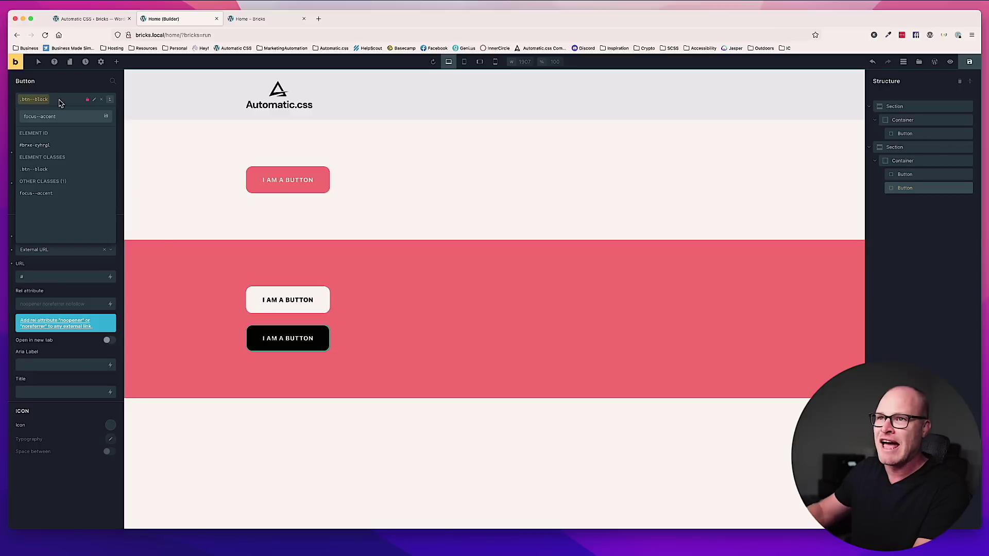
{"action": "key", "text": "Return"}
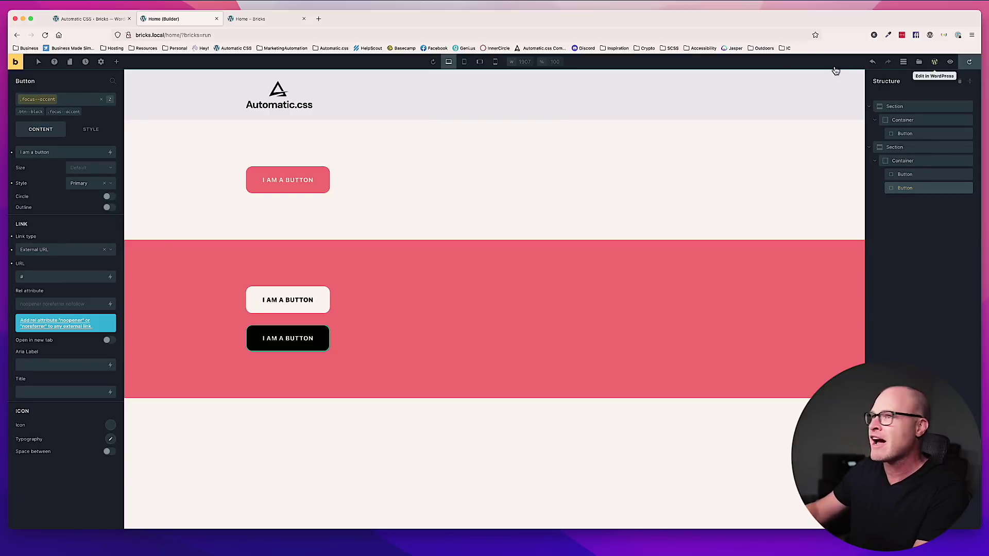
Check the accent focus outline on the live page by moving keyboard focus to the black button, and clear the focus
{"action": "left_click", "coordinate": [255, 19]}
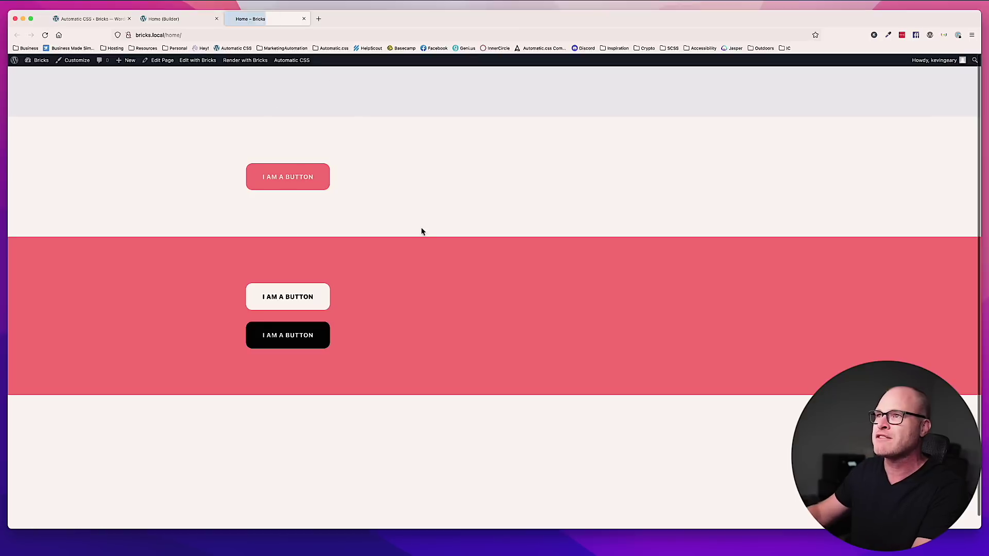
{"action": "key", "text": "Tab"}
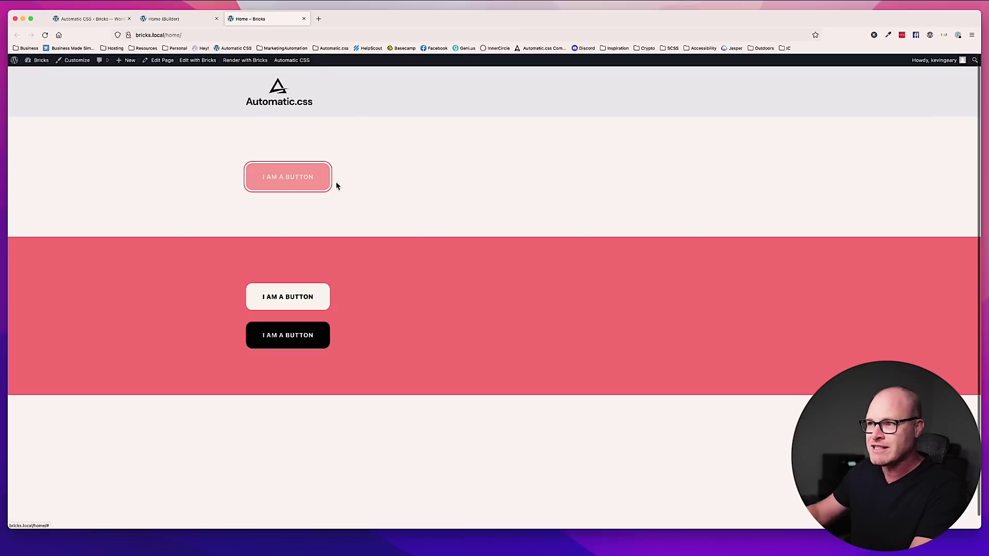
{"action": "key", "text": "Tab"}
{"action": "key", "text": "Tab"}
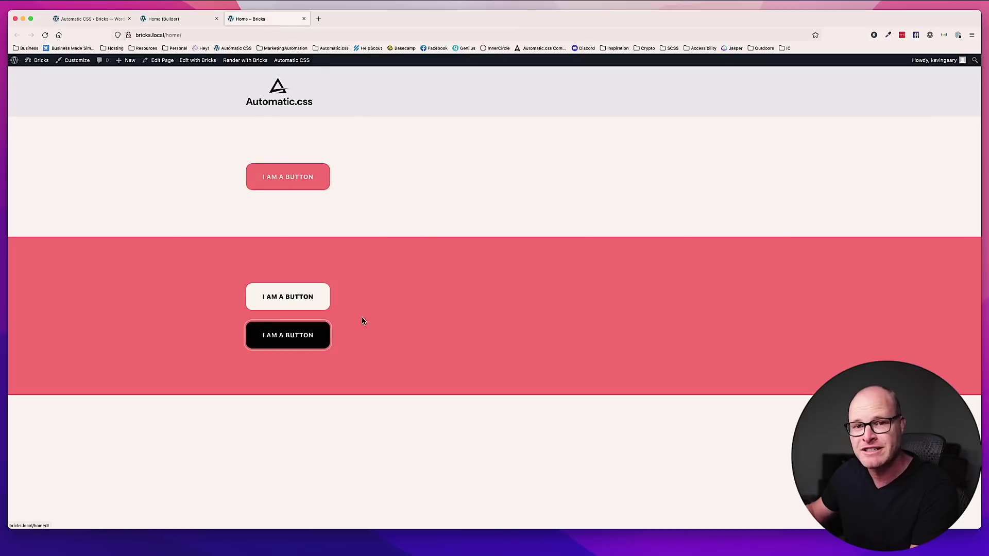
{"action": "left_click", "coordinate": [402, 208]}
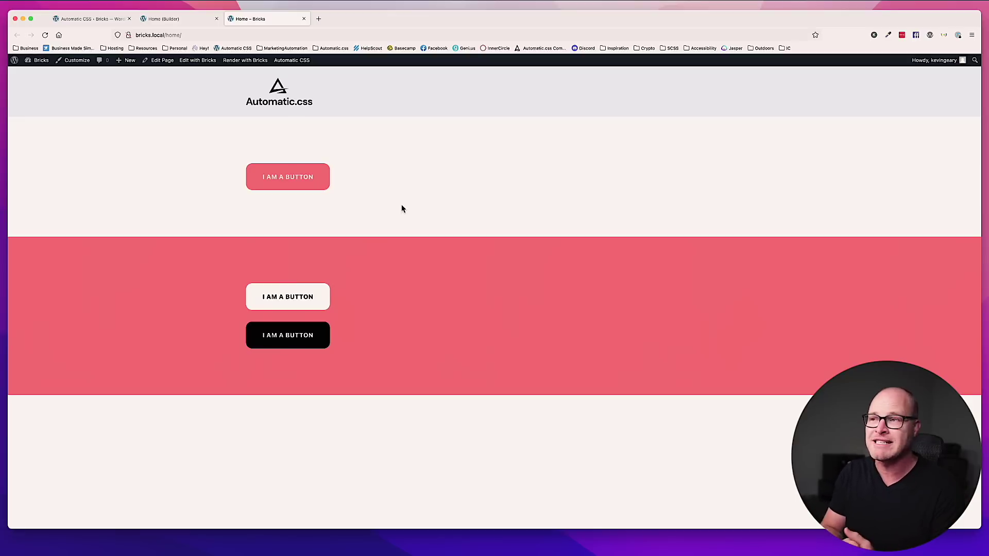
Examine the Scroll Offset and Header Height fields in the Automatic CSS options and return to the page builder
{"action": "left_click", "coordinate": [155, 19]}
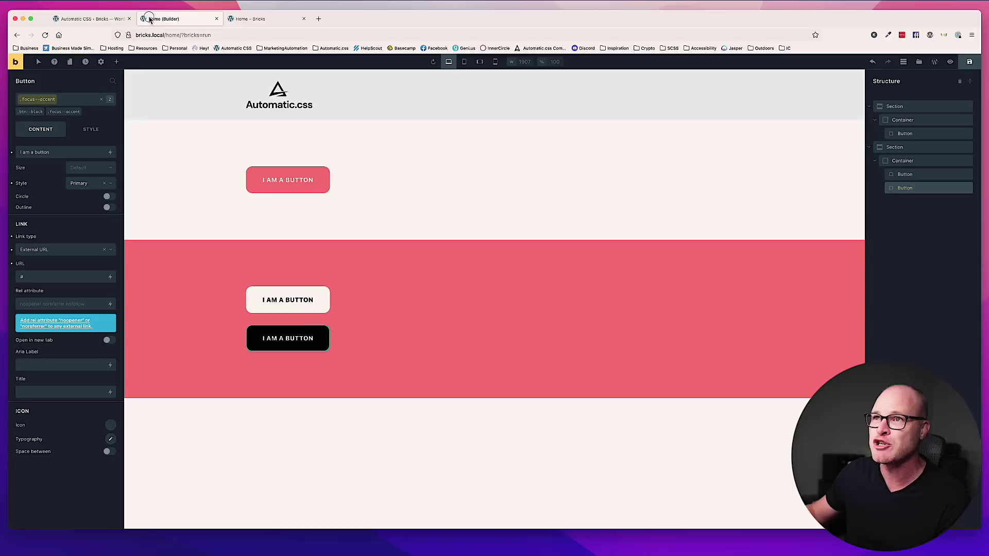
{"action": "left_click", "coordinate": [107, 18]}
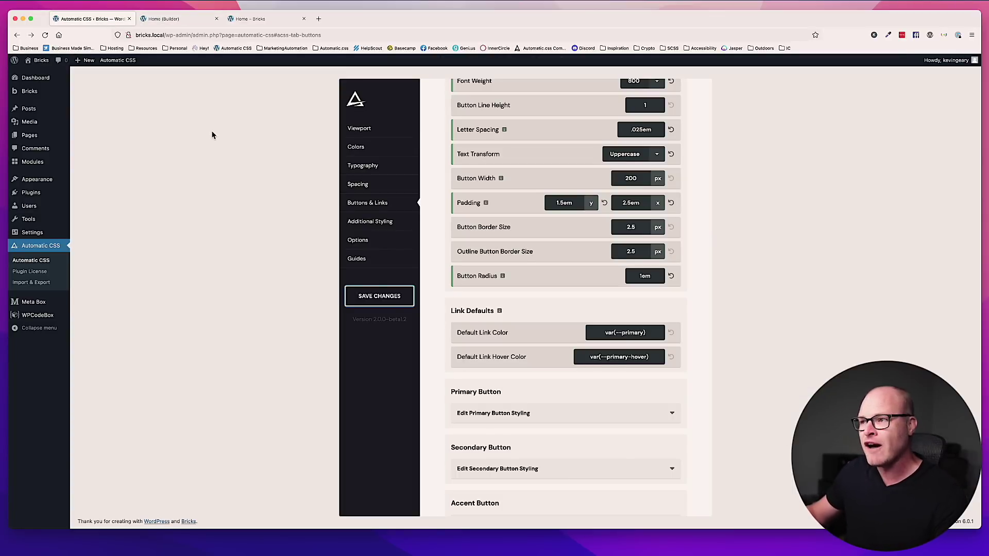
{"action": "left_click", "coordinate": [406, 243]}
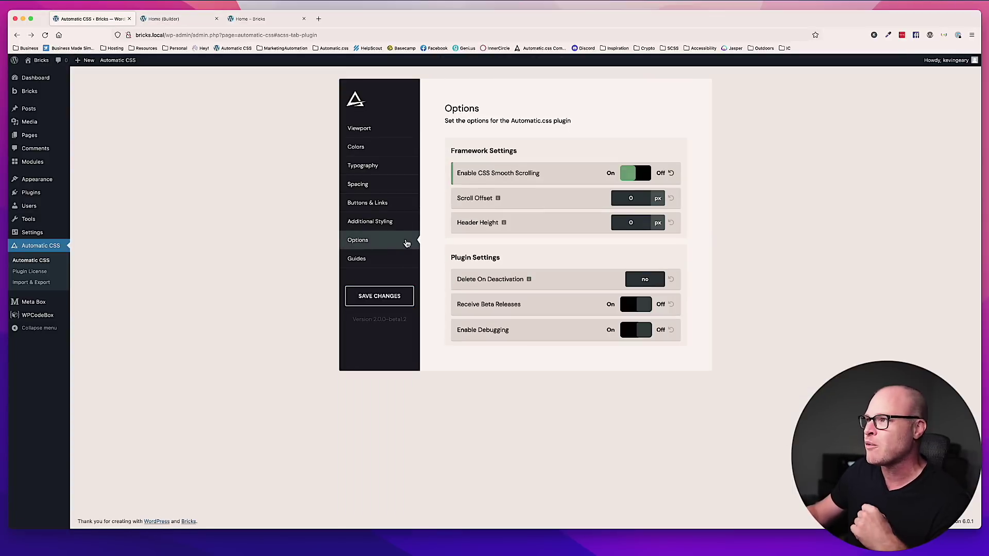
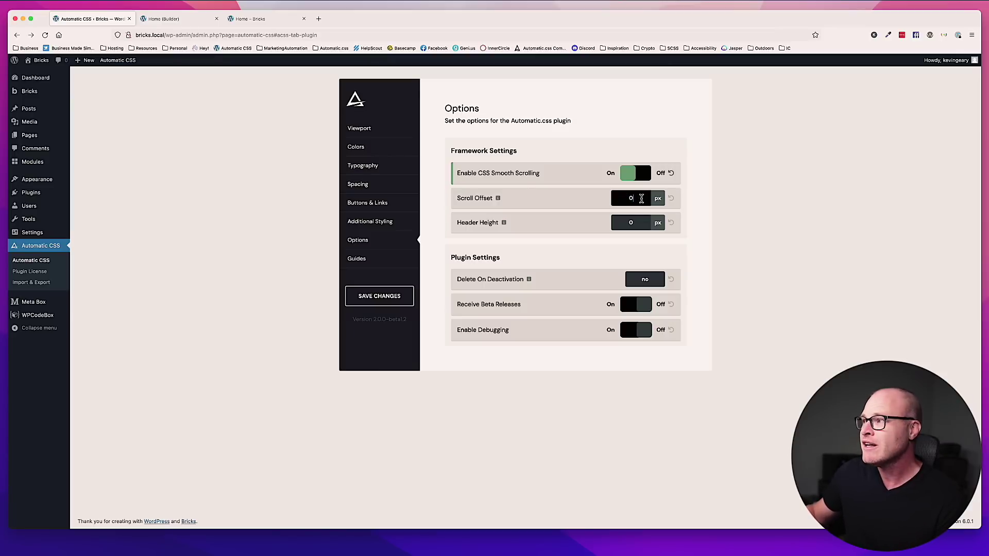
{"action": "left_click", "coordinate": [639, 199]}
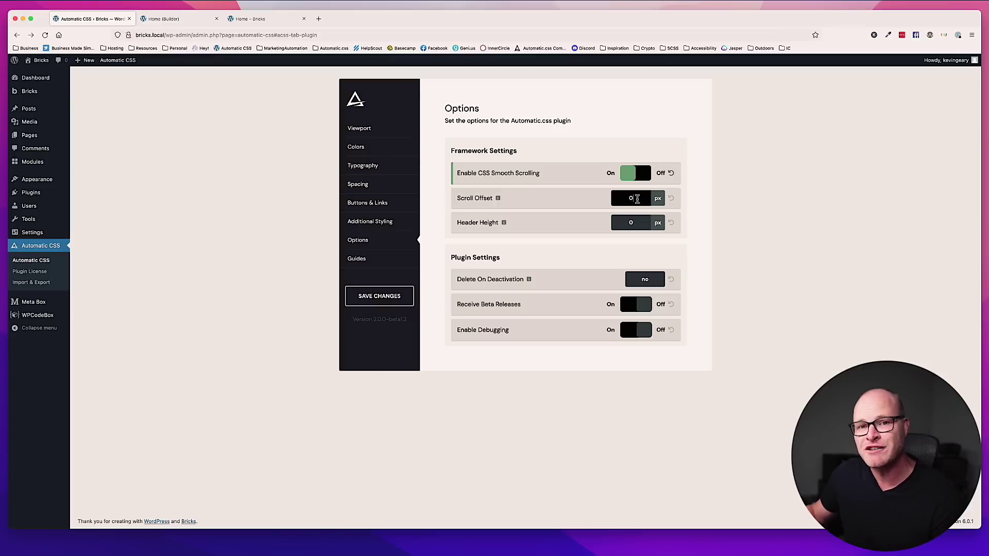
{"action": "left_click", "coordinate": [639, 223]}
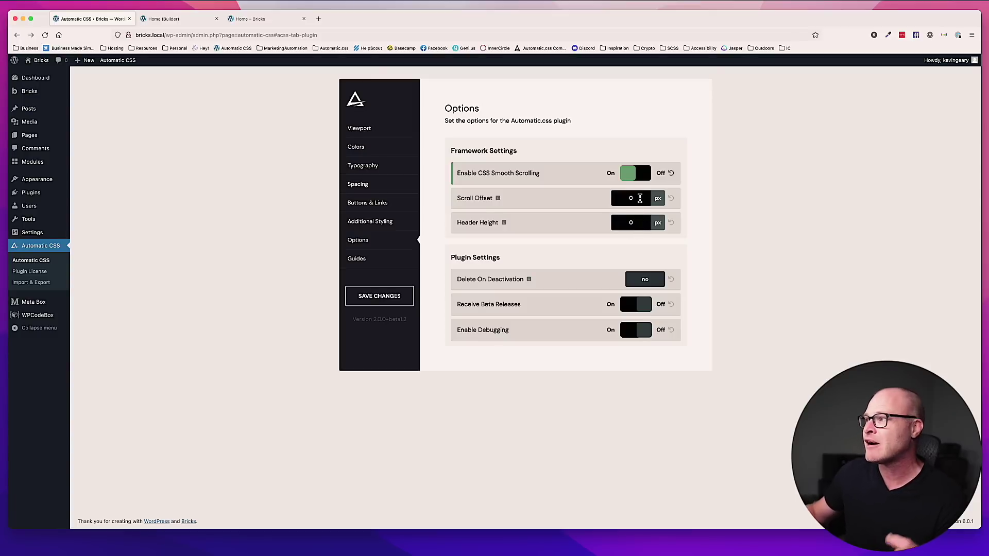
{"action": "left_click", "coordinate": [174, 20]}
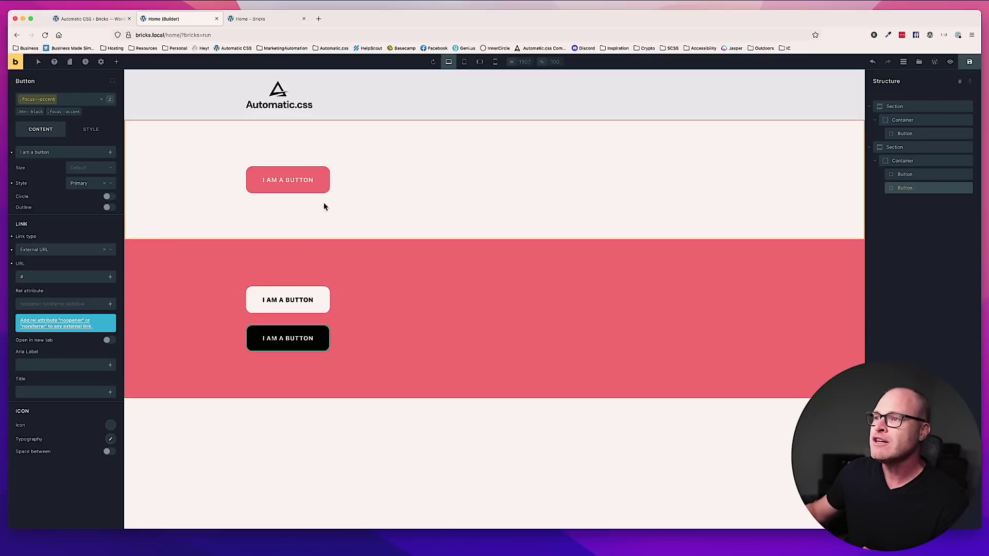
Duplicate the red section with the white and black buttons several times to make the page longer
{"action": "left_click", "coordinate": [364, 202]}
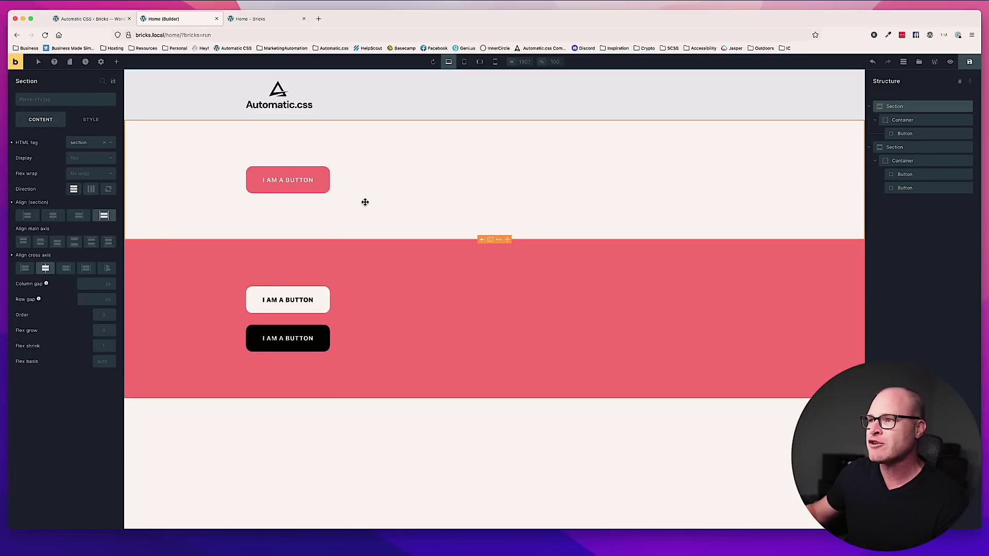
{"action": "left_click", "coordinate": [411, 262]}
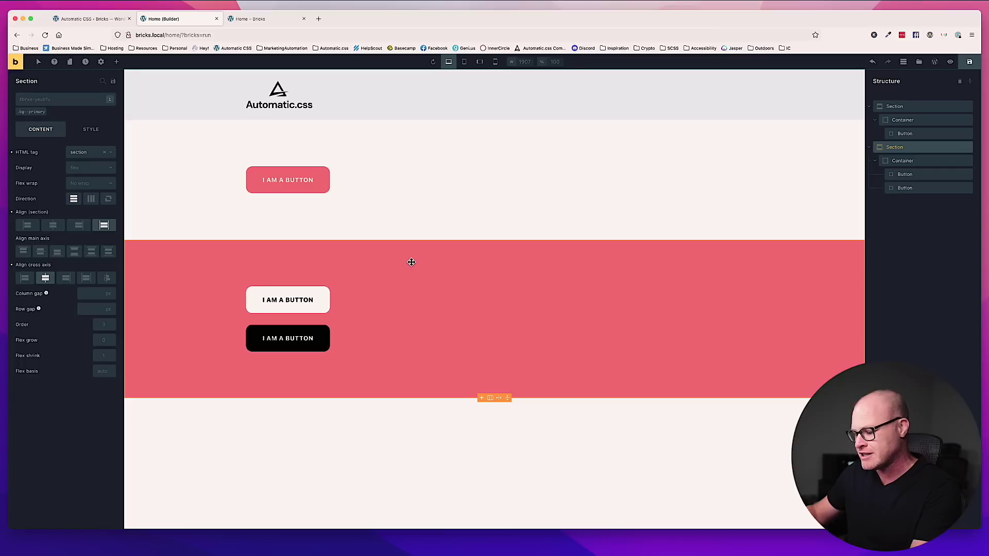
{"action": "key", "text": "super+d"}
{"action": "key", "text": "super+d"}
{"action": "key", "text": "super+d"}
{"action": "scroll", "coordinate": [426, 287], "scroll_direction": "down", "scroll_amount": 5}
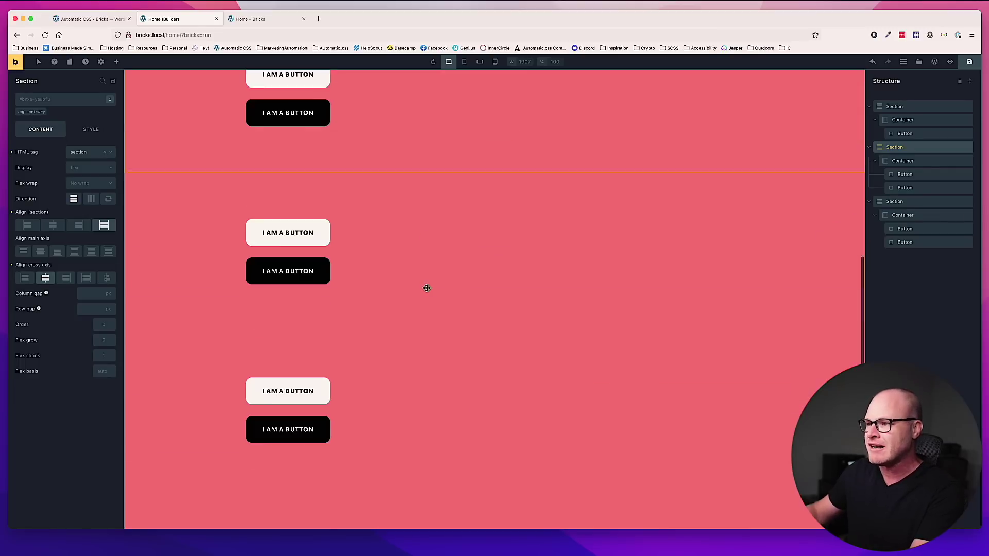
{"action": "scroll", "coordinate": [427, 288], "scroll_direction": "up", "scroll_amount": 8}
{"action": "scroll", "coordinate": [427, 288], "scroll_direction": "down", "scroll_amount": 10}
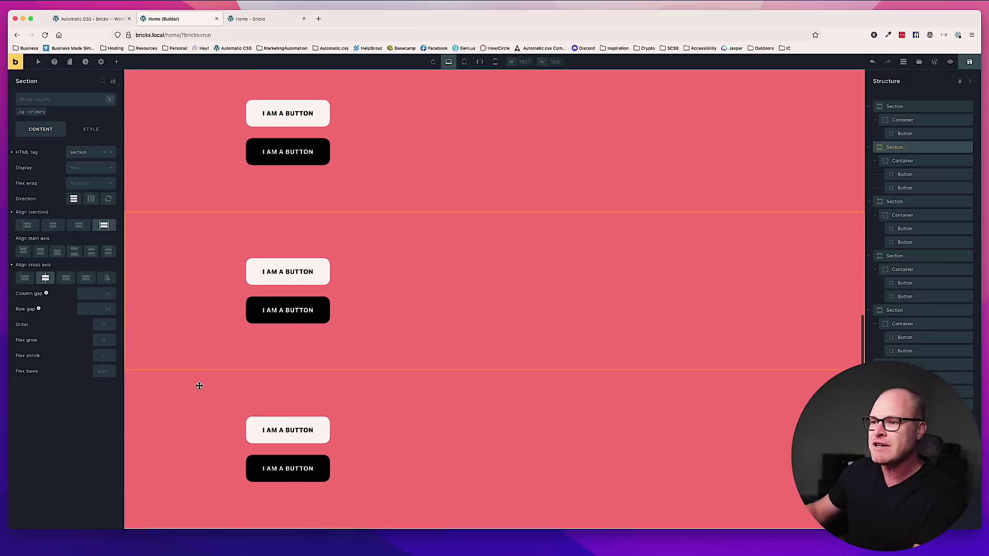
Give the fourth section on the page the ID #scroll
{"action": "left_click", "coordinate": [201, 387]}
{"action": "left_click", "coordinate": [216, 257]}
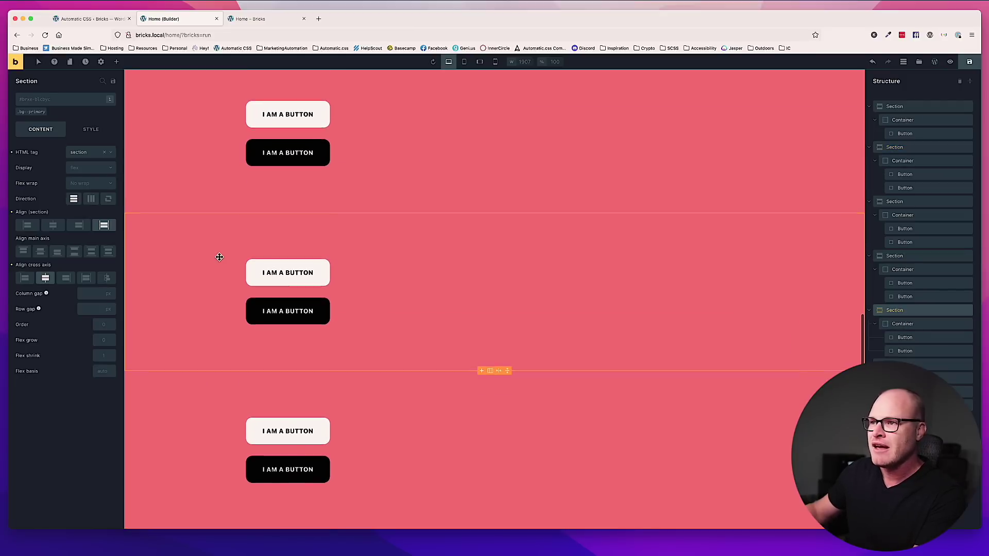
{"action": "scroll", "coordinate": [196, 227], "scroll_direction": "down", "scroll_amount": 2}
{"action": "scroll", "coordinate": [211, 228], "scroll_direction": "up", "scroll_amount": 6}
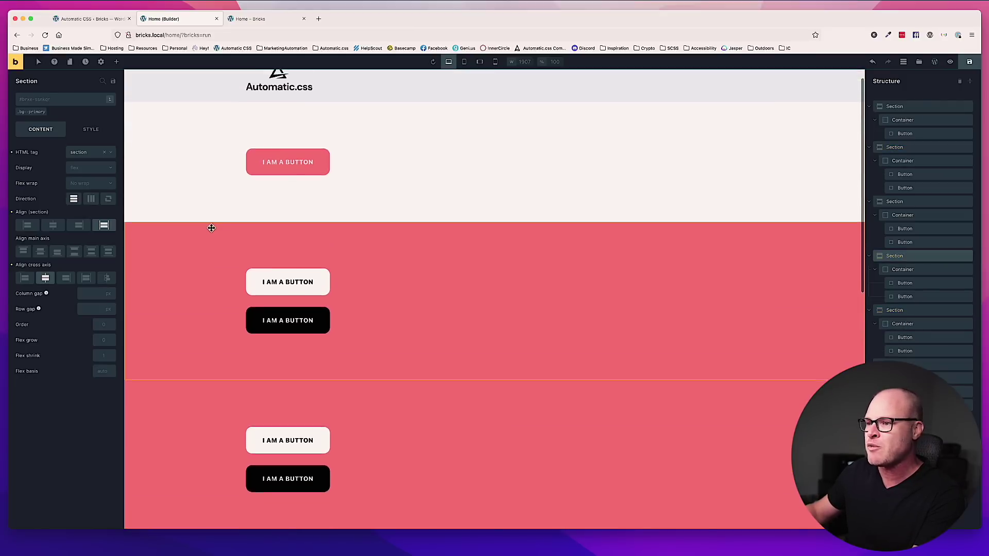
{"action": "scroll", "coordinate": [205, 254], "scroll_direction": "down", "scroll_amount": 4}
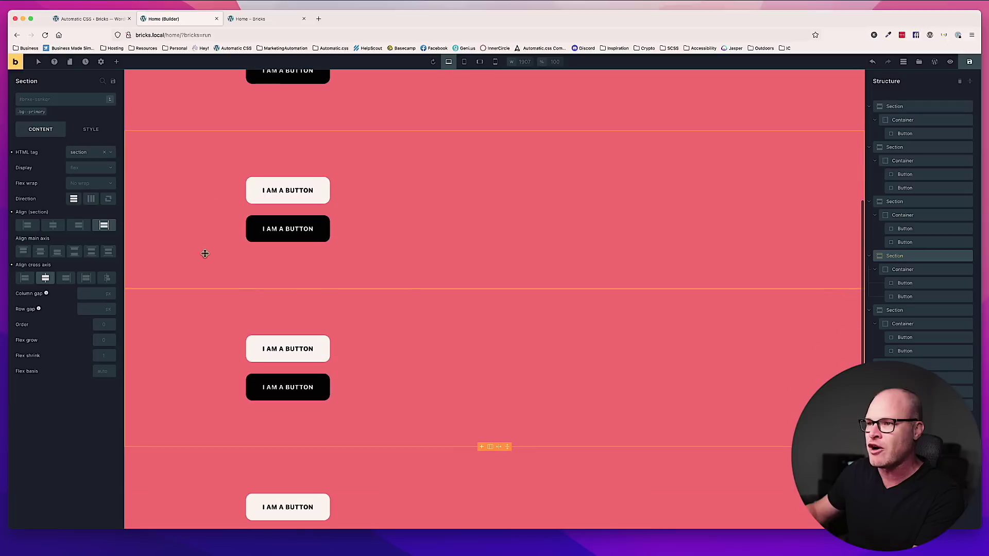
{"action": "left_click", "coordinate": [43, 105]}
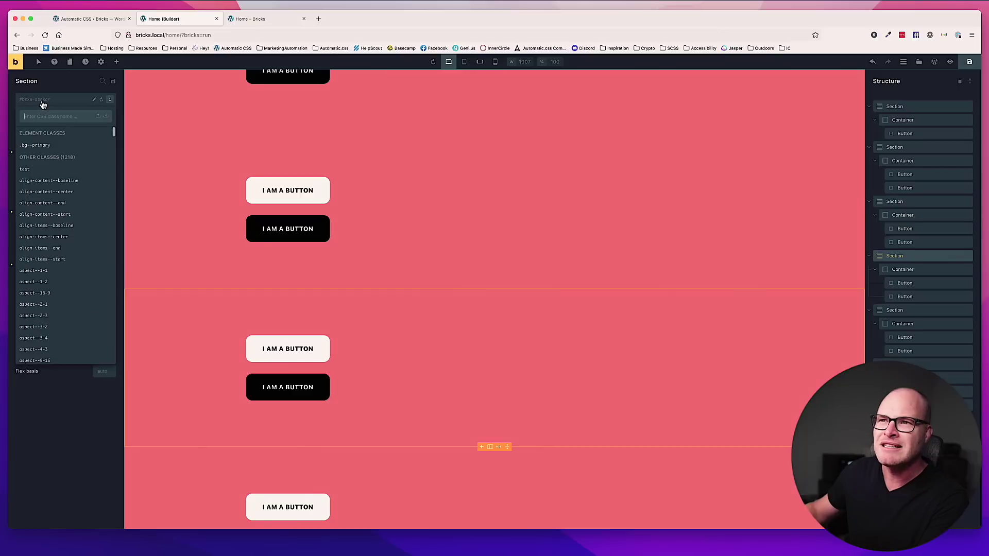
{"action": "left_click", "coordinate": [45, 102]}
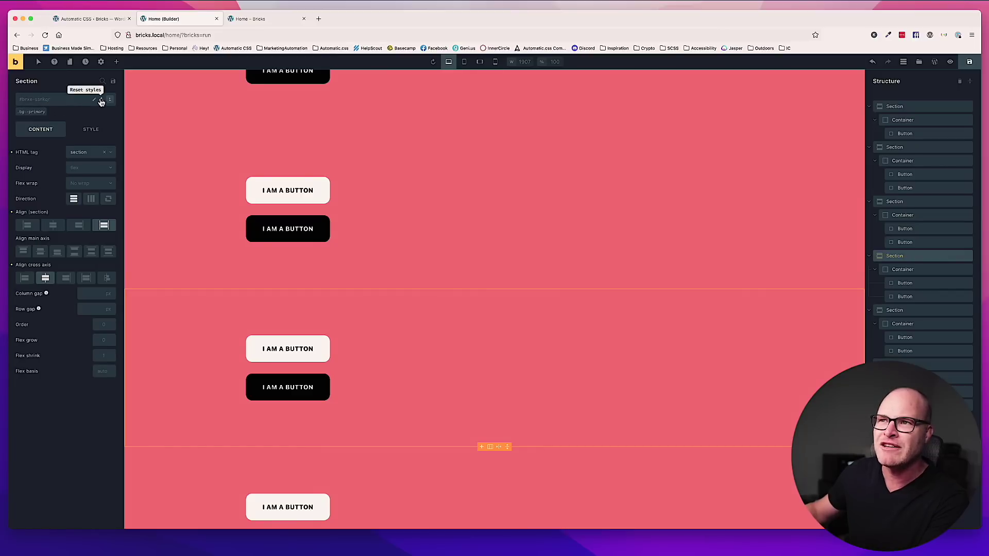
{"action": "left_click", "coordinate": [95, 100]}
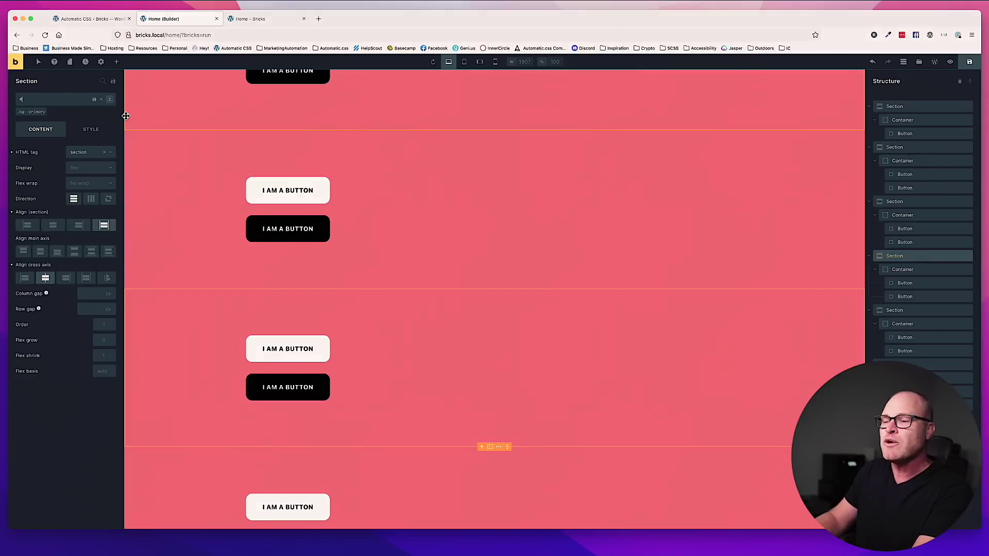
{"action": "type", "text": "#scroll"}
{"action": "key", "text": "Return"}
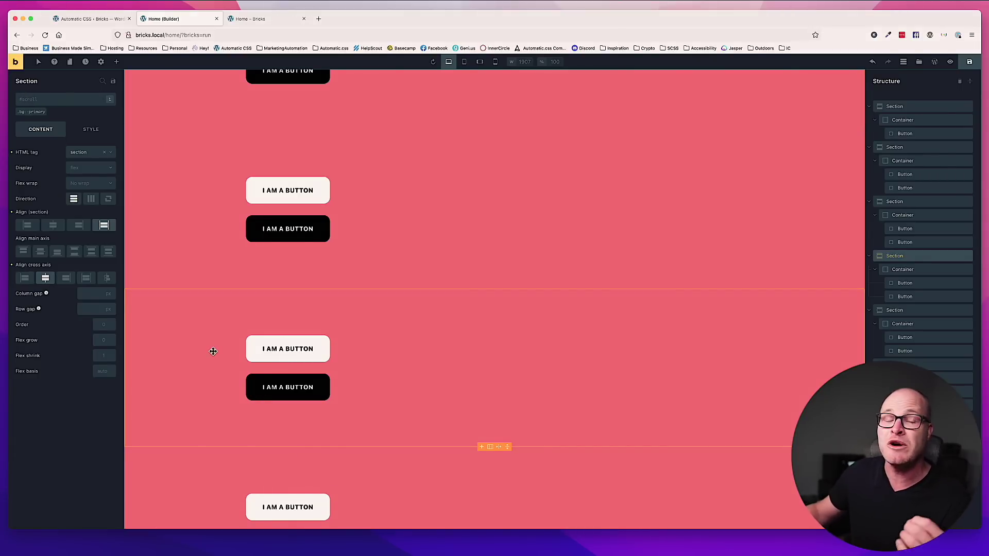
Set the link URL of the first section's button to #scroll and save the page
{"action": "scroll", "coordinate": [287, 335], "scroll_direction": "up", "scroll_amount": 5}
{"action": "left_click", "coordinate": [314, 183]}
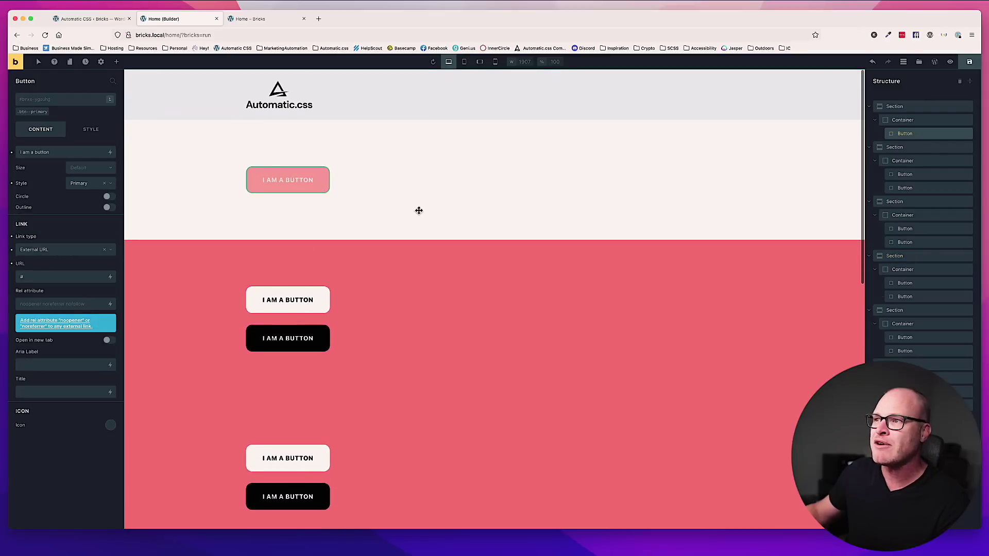
{"action": "left_click", "coordinate": [49, 277]}
{"action": "type", "text": "s"}
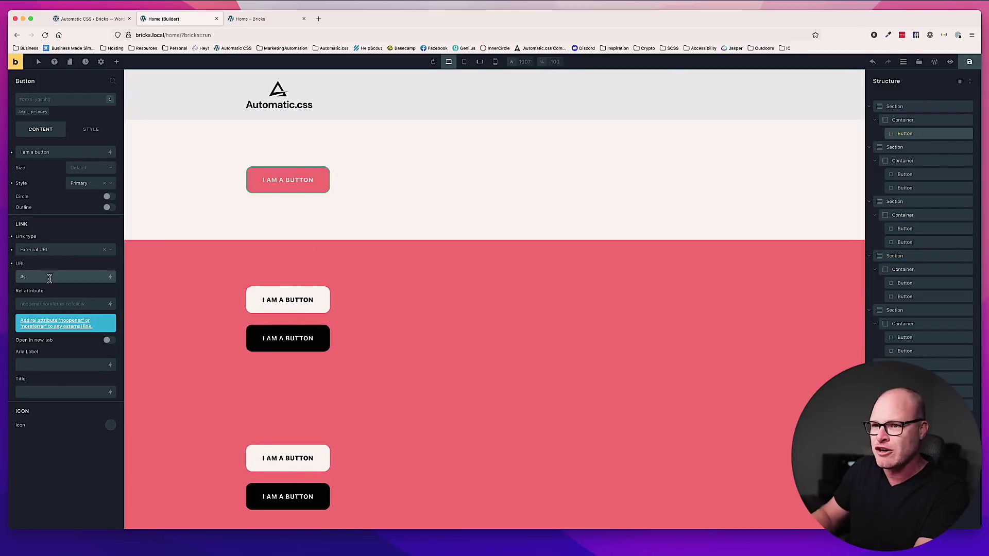
{"action": "type", "text": "croll"}
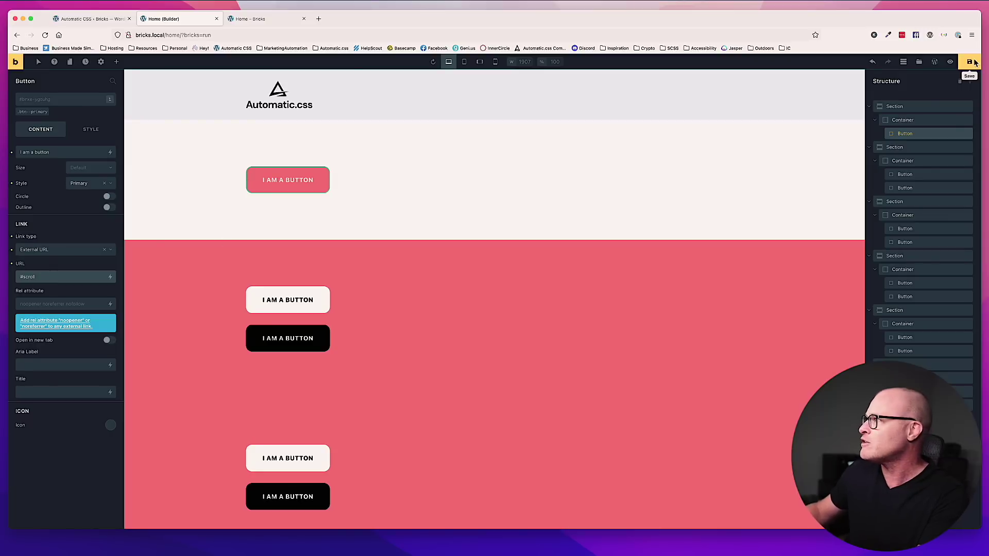
{"action": "key", "text": "super+s"}
Reload the live page and follow the first button's link to test the scroll to the target section
{"action": "left_click", "coordinate": [251, 19]}
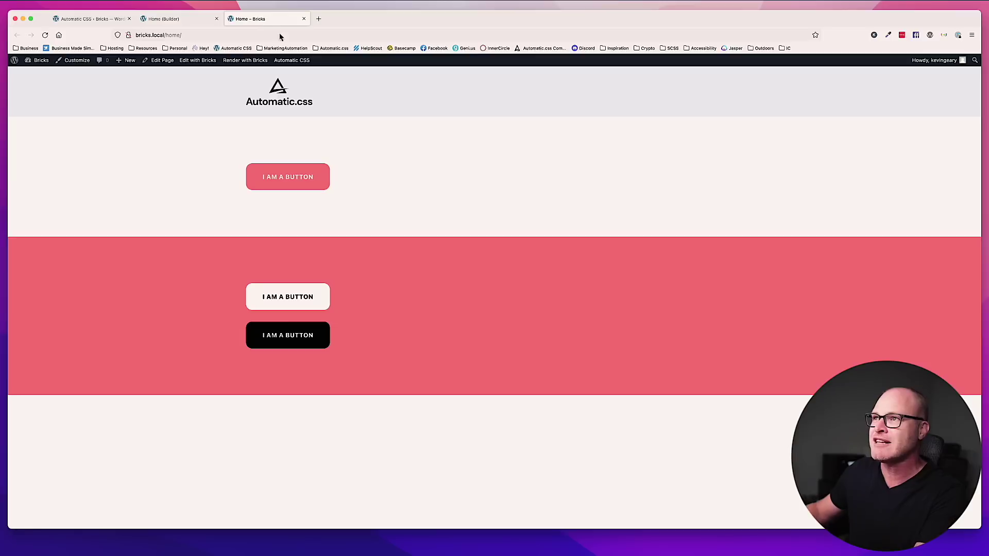
{"action": "key", "text": "super+r"}
{"action": "left_click", "coordinate": [318, 172]}
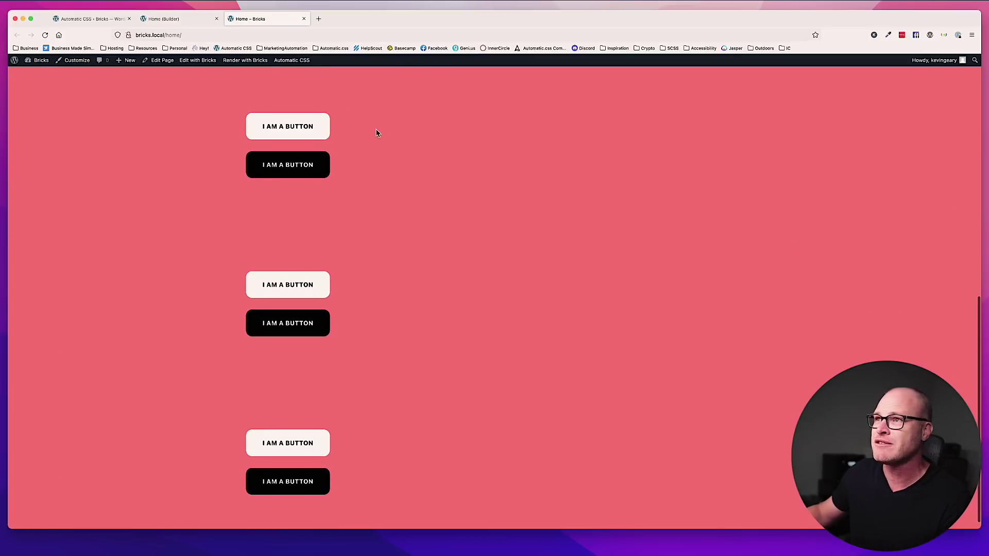
Remove the bg--primary class from the #scroll section in the page builder
{"action": "left_click", "coordinate": [184, 19]}
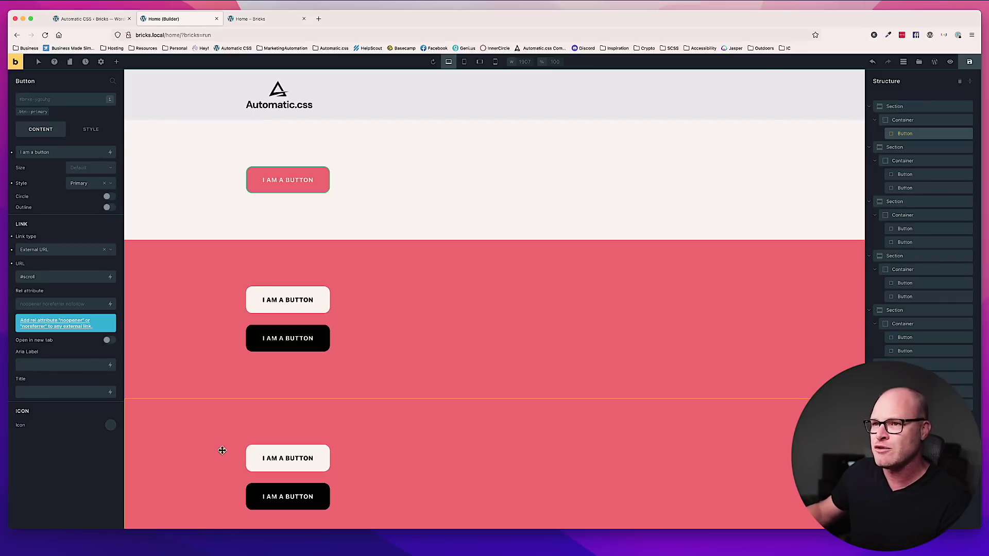
{"action": "left_click", "coordinate": [226, 414]}
{"action": "scroll", "coordinate": [228, 394], "scroll_direction": "down", "scroll_amount": 4}
{"action": "left_click", "coordinate": [181, 384]}
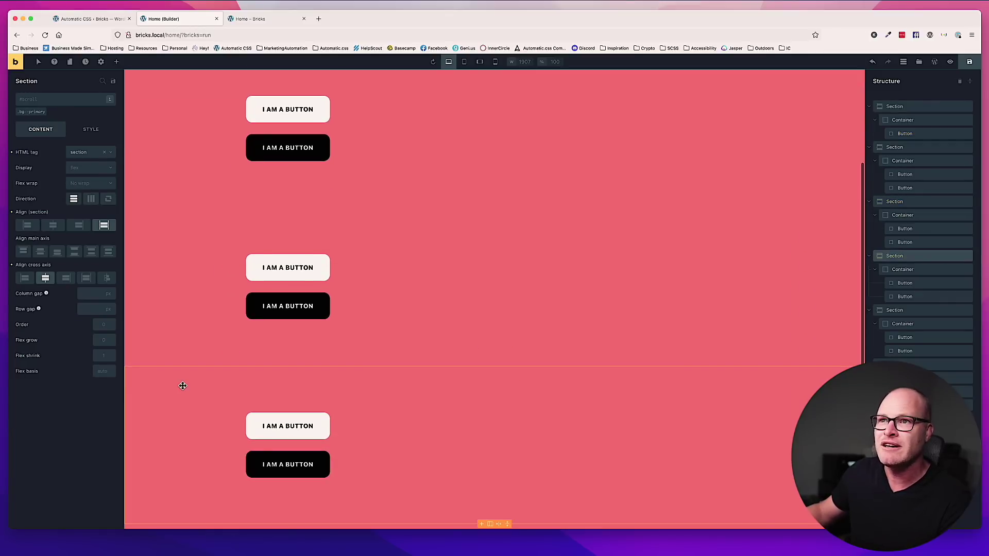
{"action": "scroll", "coordinate": [183, 386], "scroll_direction": "down", "scroll_amount": 2}
{"action": "scroll", "coordinate": [182, 386], "scroll_direction": "down", "scroll_amount": 1}
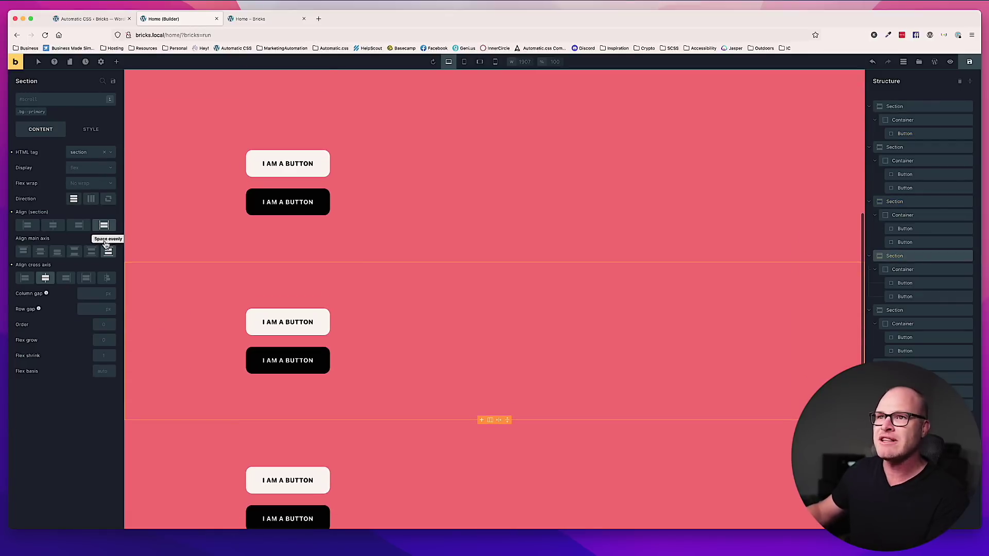
{"action": "left_click", "coordinate": [47, 112]}
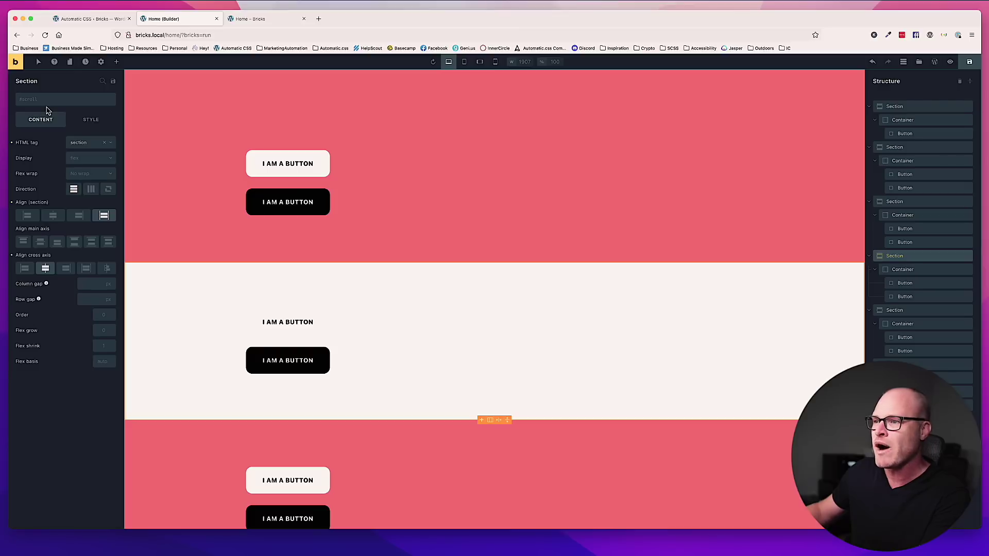
Reload the live page and scroll to the recoloured #scroll section to check where its upper edge lands
{"action": "left_click", "coordinate": [266, 19]}
{"action": "key", "text": "super+r"}
{"action": "scroll", "coordinate": [458, 227], "scroll_direction": "down", "scroll_amount": 8}
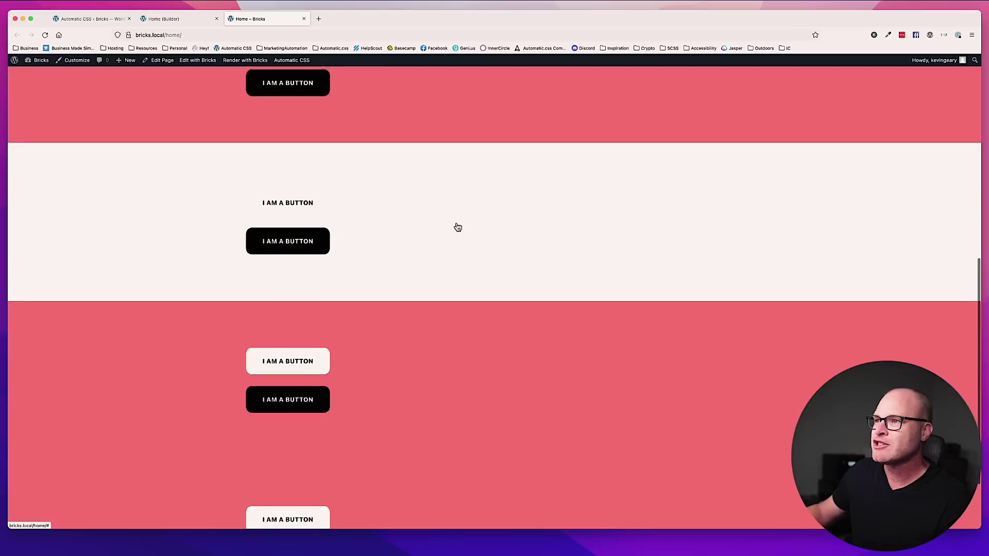
{"action": "scroll", "coordinate": [458, 227], "scroll_direction": "down", "scroll_amount": 3}
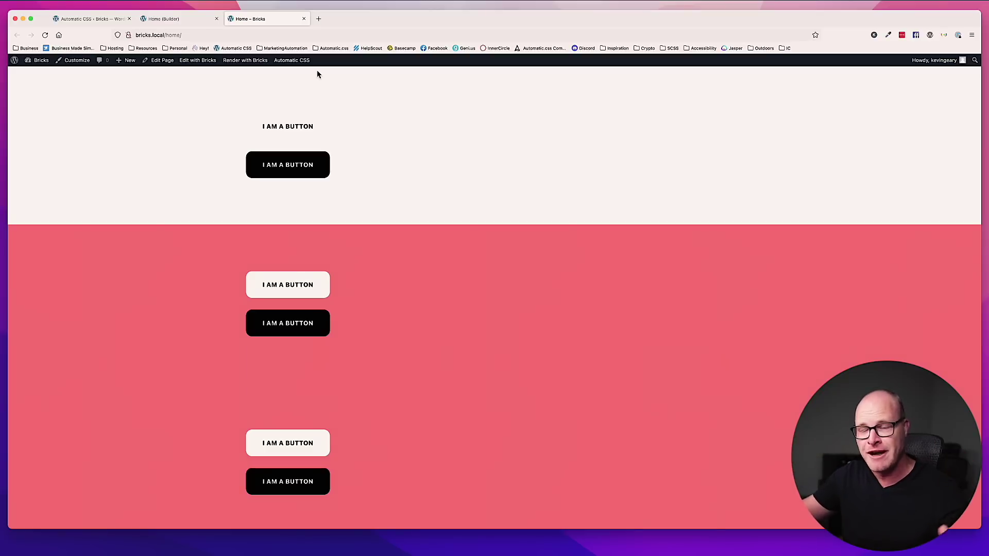
Set the Scroll Offset to 100 px in the Automatic CSS options and save the changes
{"action": "left_click", "coordinate": [173, 19]}
{"action": "left_click", "coordinate": [91, 19]}
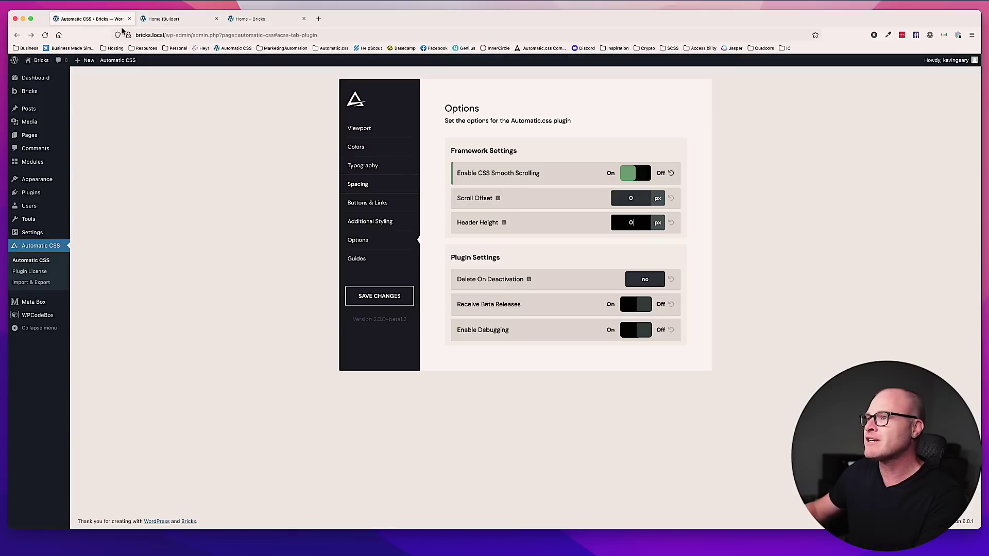
{"action": "left_click", "coordinate": [624, 200]}
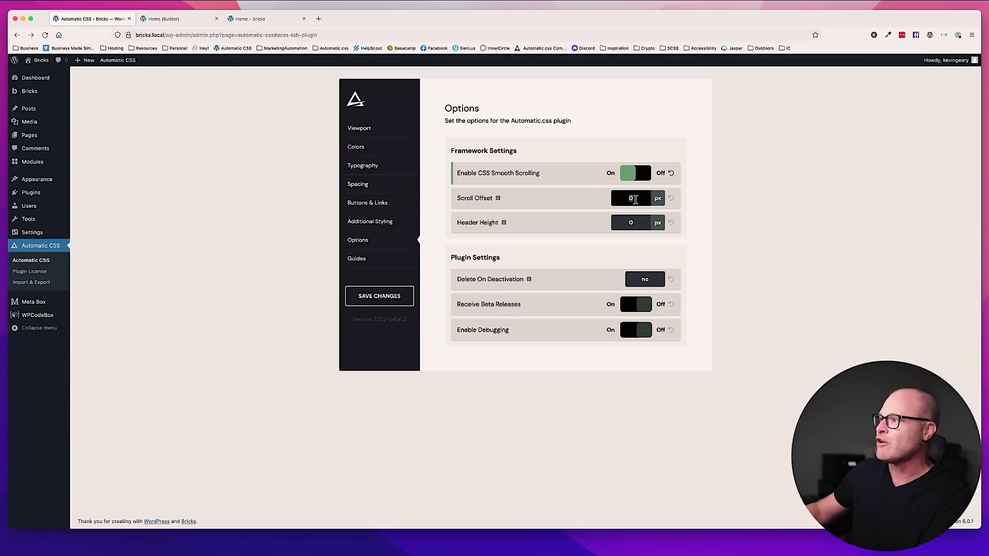
{"action": "type", "text": "100"}
{"action": "left_click", "coordinate": [409, 295]}
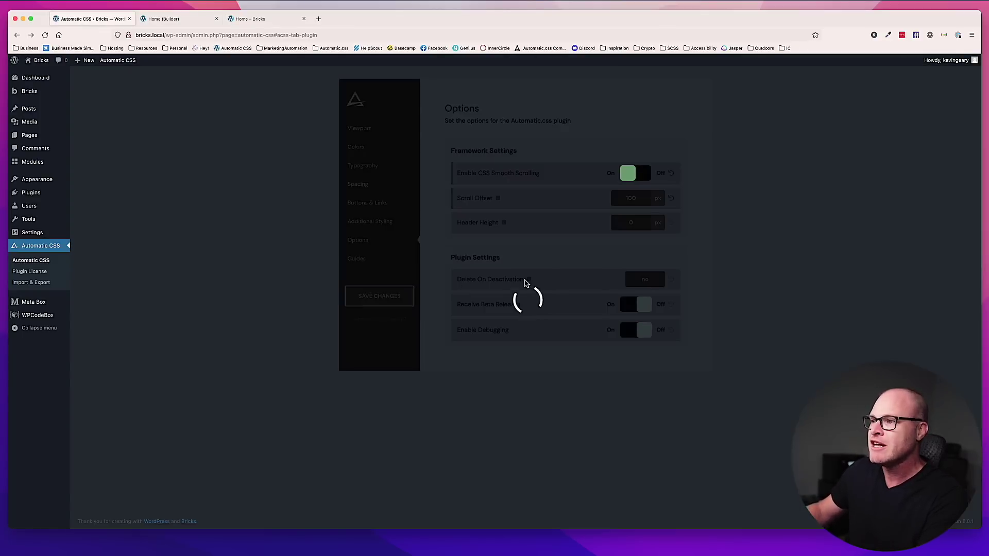
{"action": "mouse_move", "coordinate": [526, 283]}
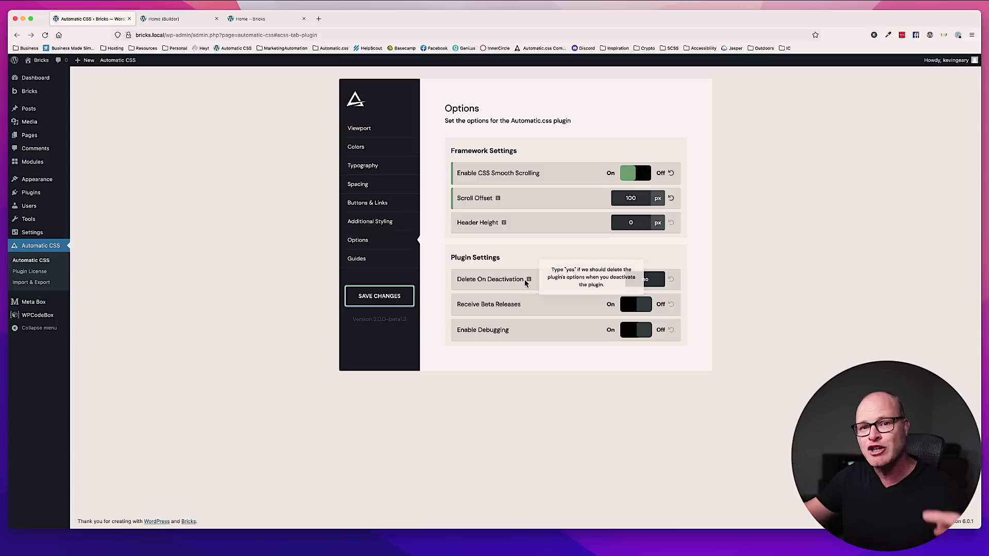
Reload the live page and follow the first button's link to check the 100 px scroll offset
{"action": "left_click", "coordinate": [284, 18]}
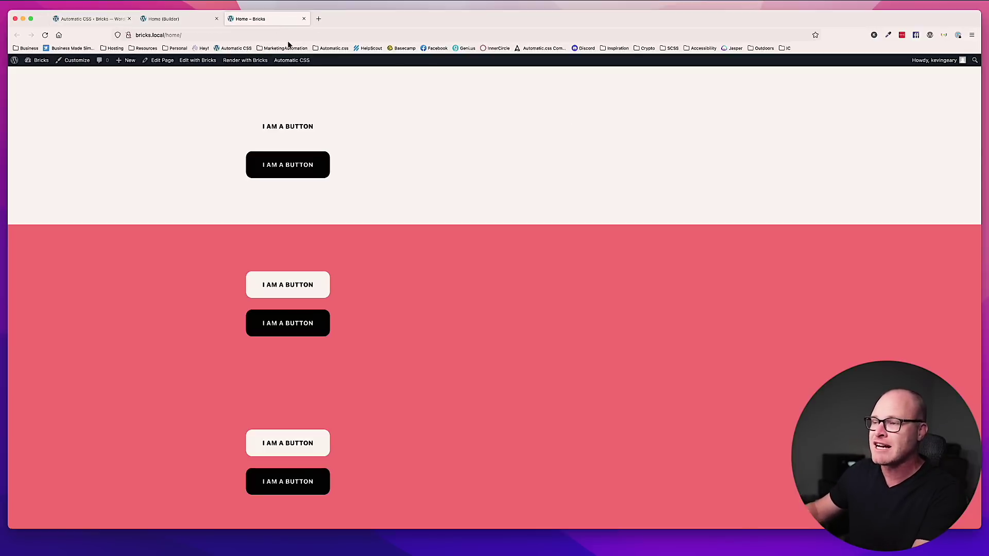
{"action": "key", "text": "super+r"}
{"action": "left_click", "coordinate": [320, 183]}
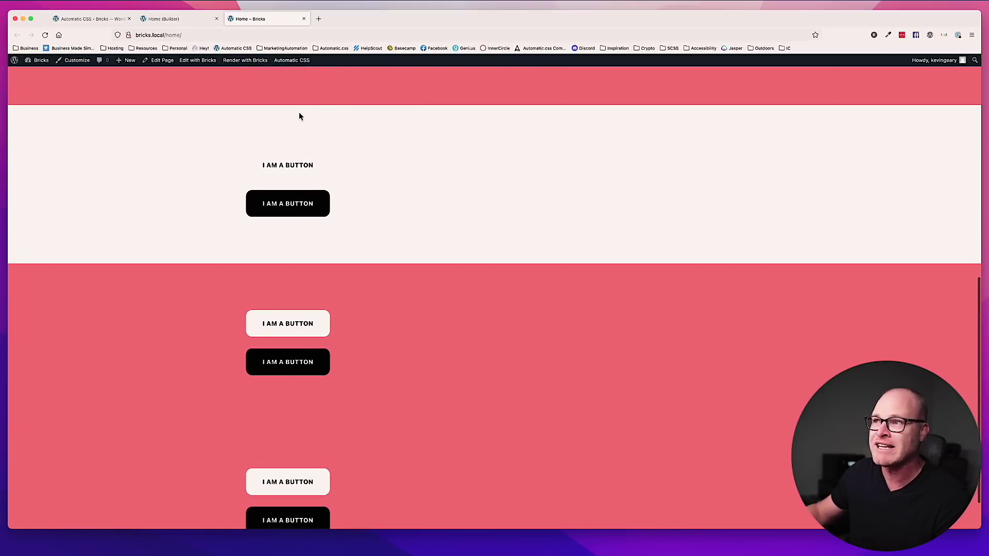
Set the Header Height to 80 px in the Automatic CSS options and save the changes
{"action": "left_click", "coordinate": [88, 18]}
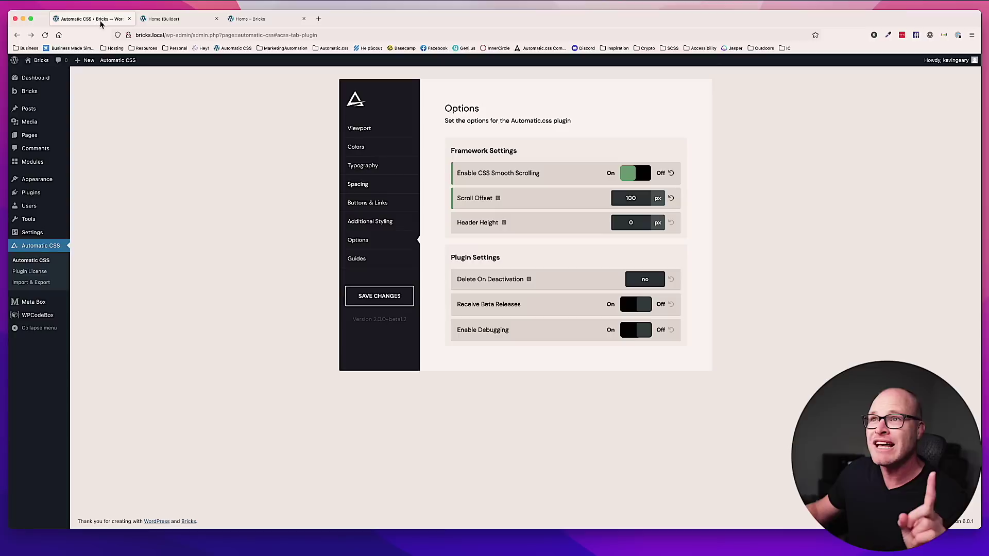
{"action": "double_click", "coordinate": [634, 223]}
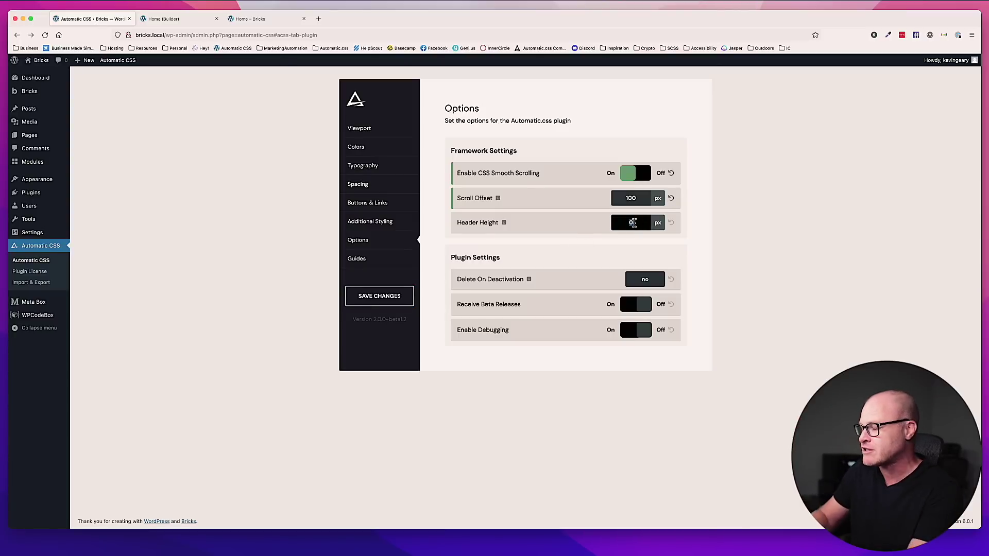
{"action": "type", "text": "80"}
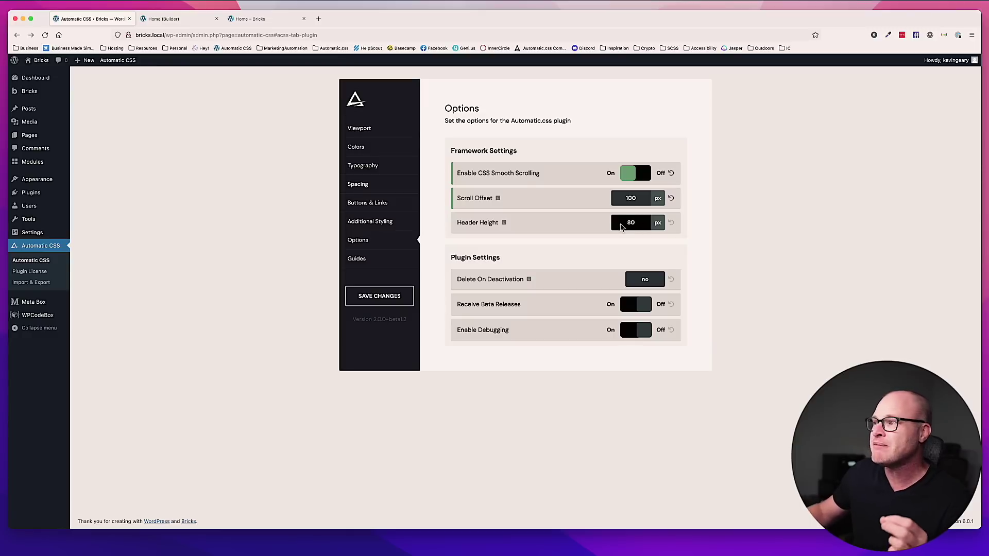
{"action": "left_click", "coordinate": [640, 198]}
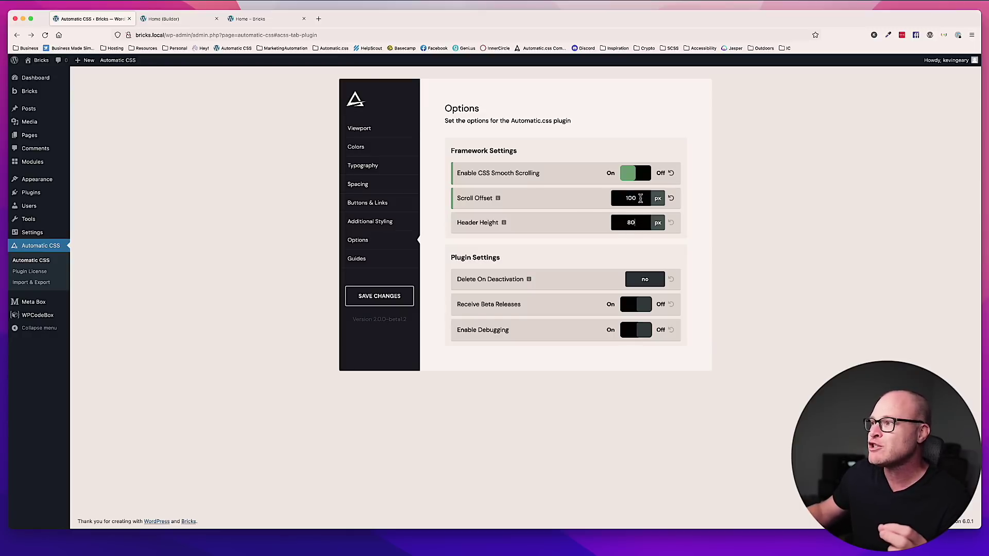
{"action": "left_click", "coordinate": [380, 297]}
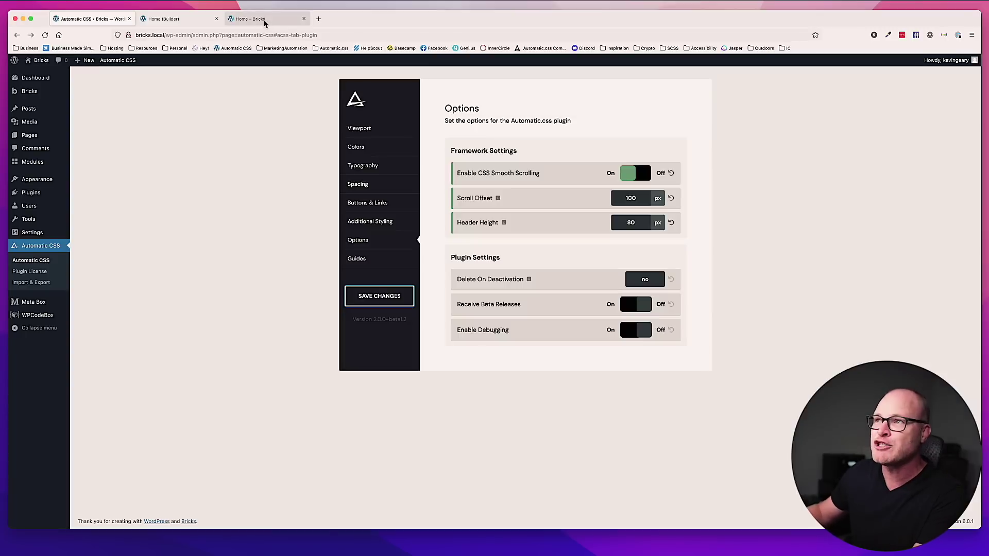
Reload the live page and scroll to the target section to check it with the 80 px header height
{"action": "left_click", "coordinate": [261, 19]}
{"action": "key", "text": "super+r"}
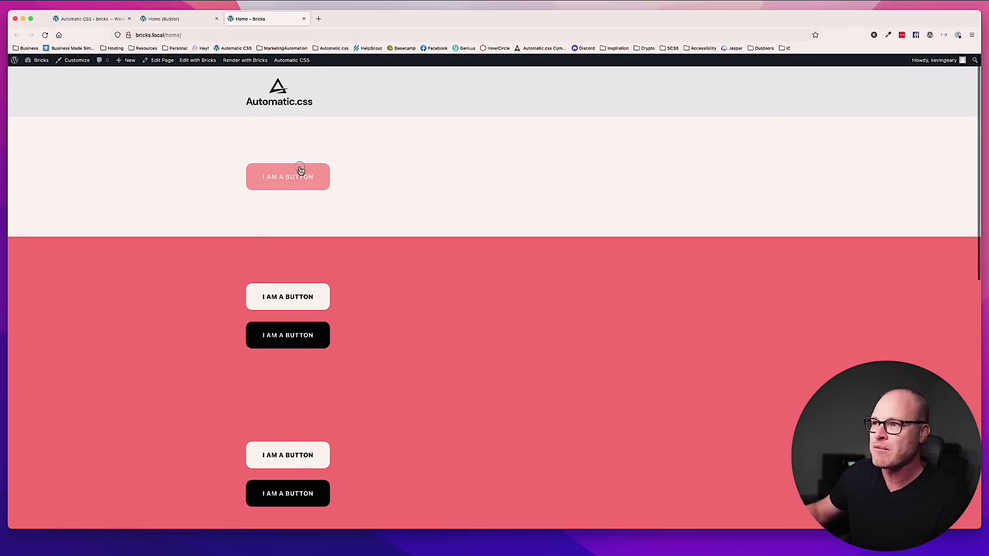
{"action": "scroll", "coordinate": [530, 285], "scroll_direction": "down", "scroll_amount": 10}
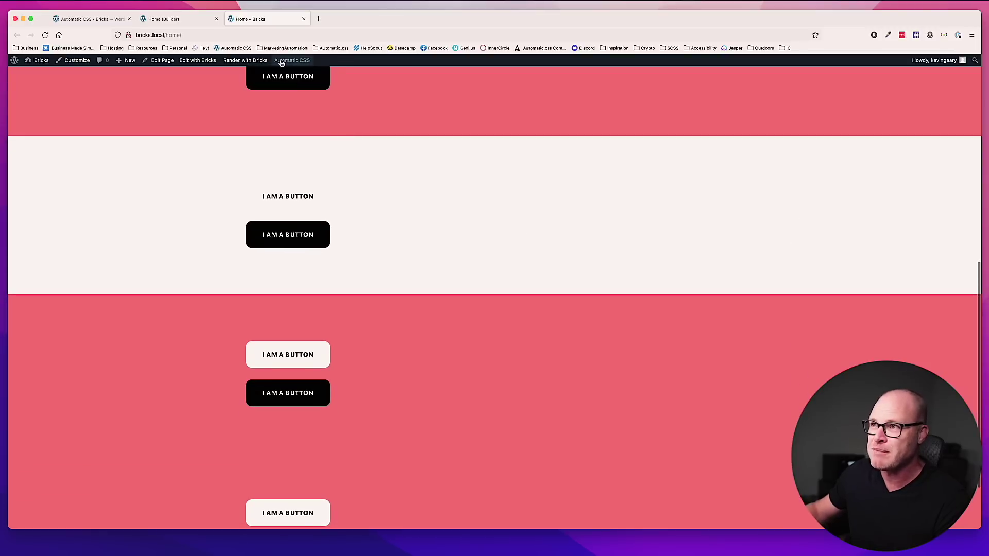
Reset the Scroll Offset to its default in the Automatic CSS options and save the changes
{"action": "left_click", "coordinate": [90, 19]}
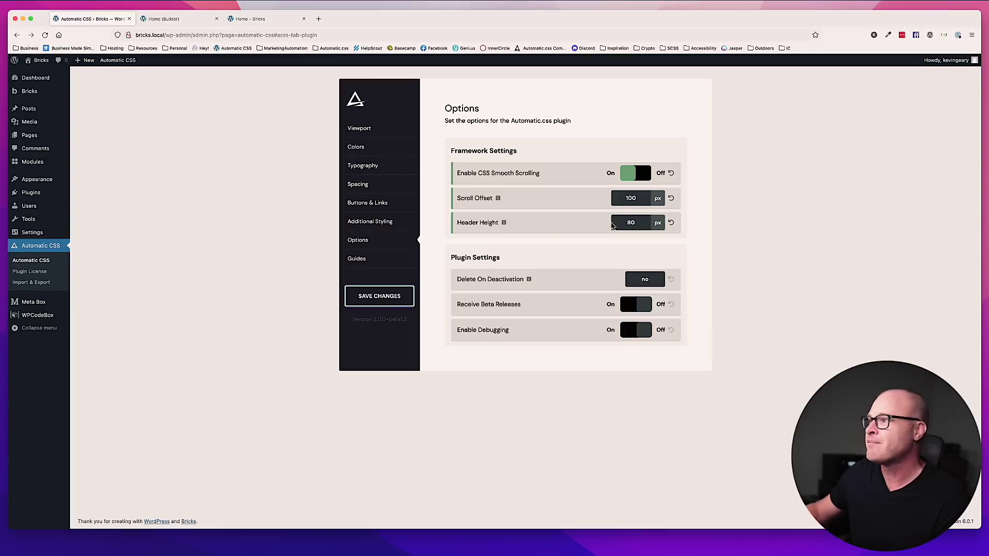
{"action": "left_click", "coordinate": [670, 199]}
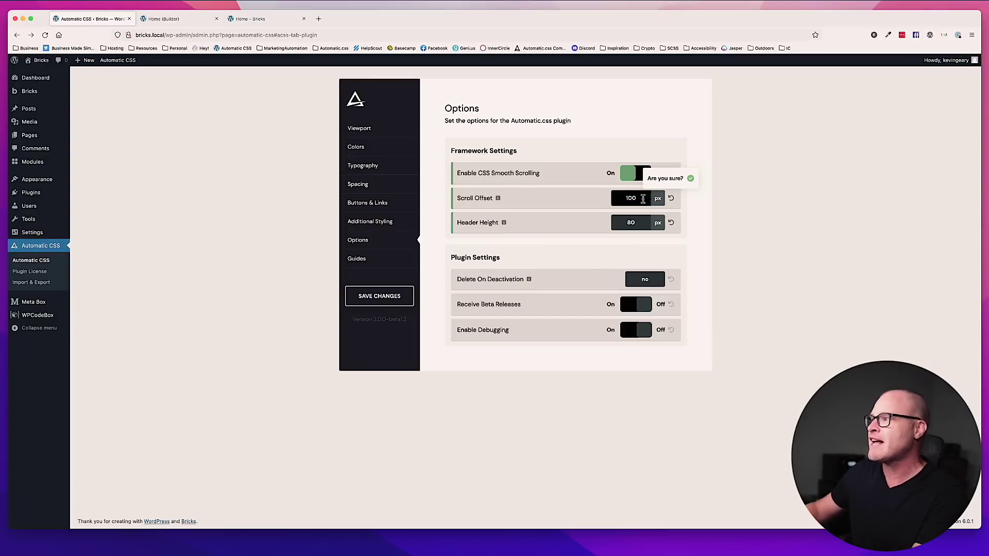
{"action": "left_click", "coordinate": [690, 178]}
{"action": "left_click", "coordinate": [367, 297]}
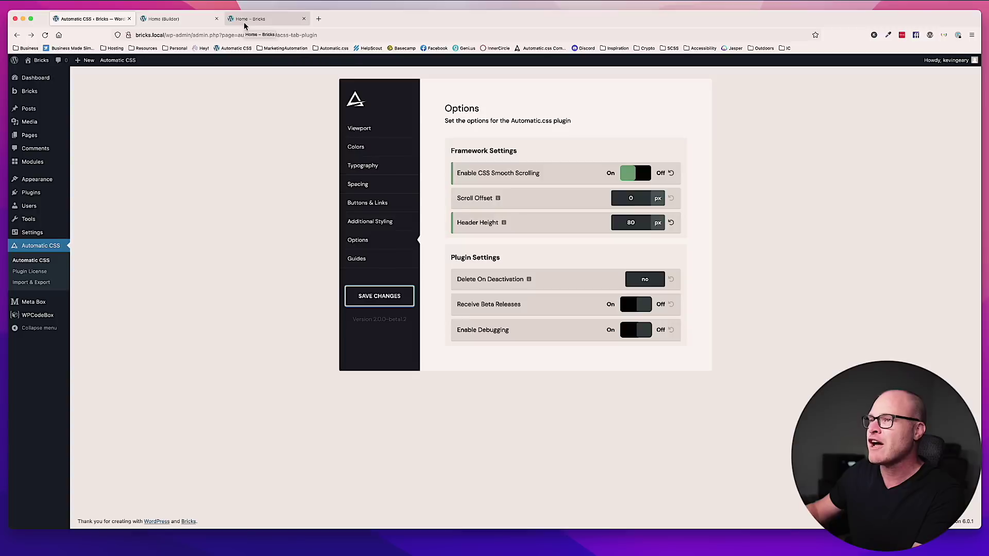
Reload the live page and scroll down to check the section position with only the header height applied
{"action": "left_click", "coordinate": [245, 21]}
{"action": "key", "text": "super+r"}
{"action": "scroll", "coordinate": [514, 274], "scroll_direction": "down", "scroll_amount": 10}
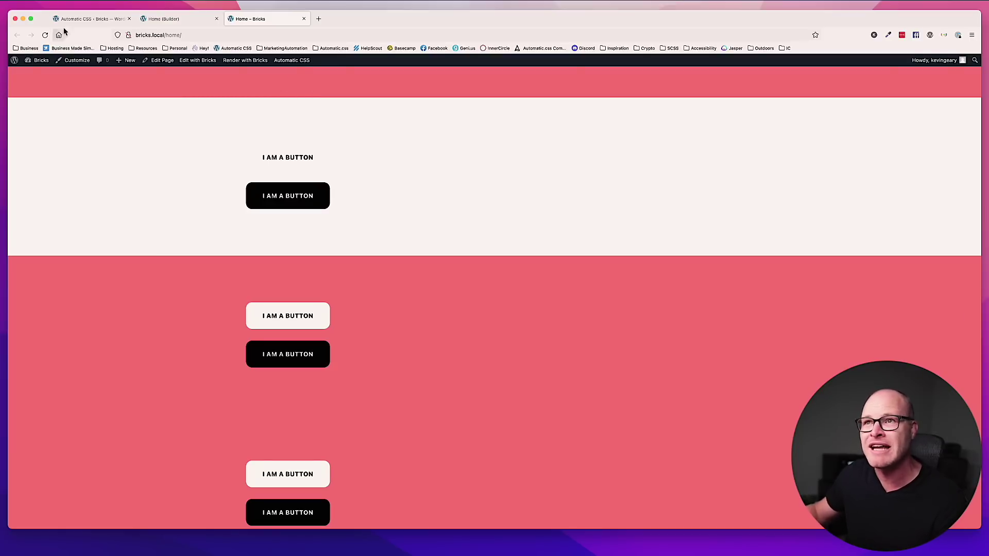
{"action": "left_click", "coordinate": [85, 19]}
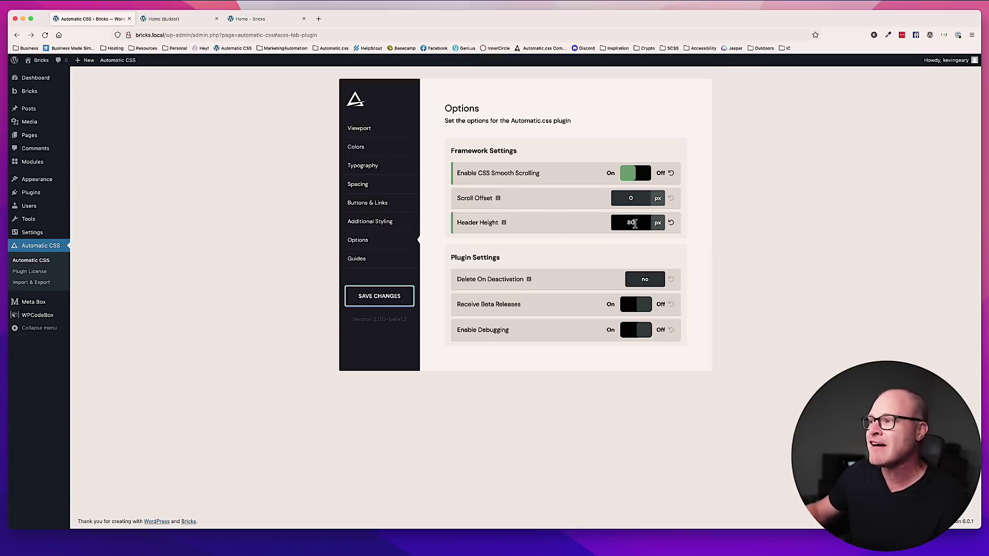
{"action": "left_click_drag", "start_coordinate": [640, 198], "coordinate": [623, 220]}
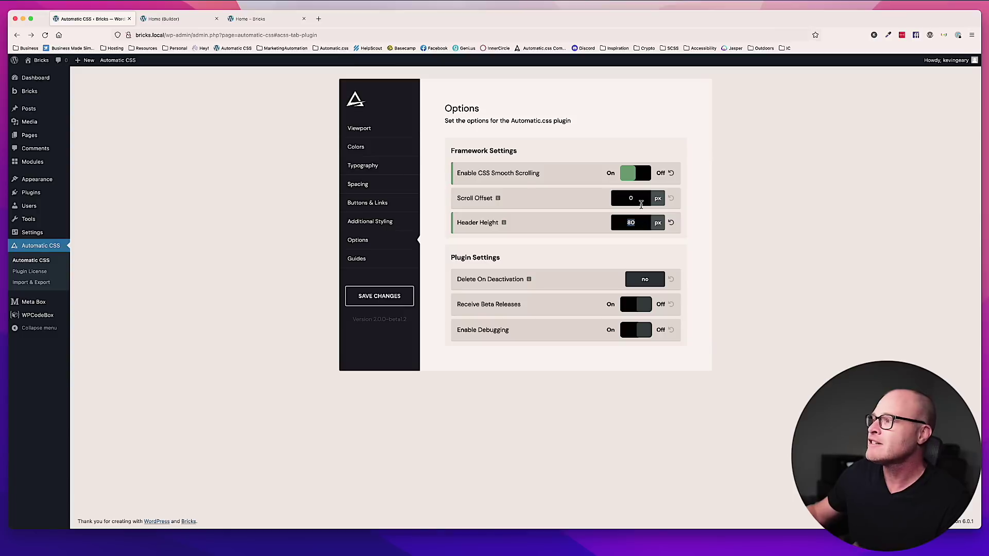
{"action": "left_click", "coordinate": [621, 197]}
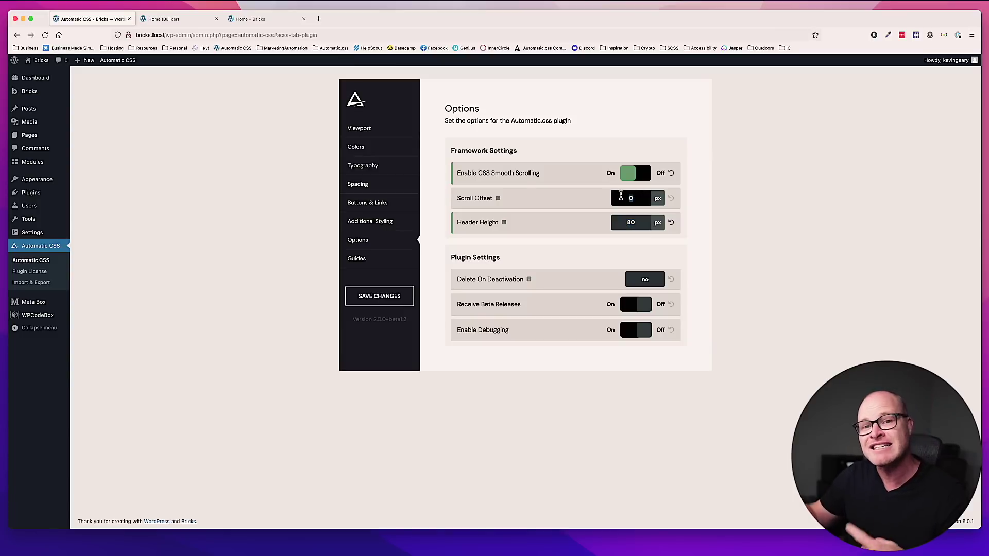
{"action": "key", "text": "Tab"}
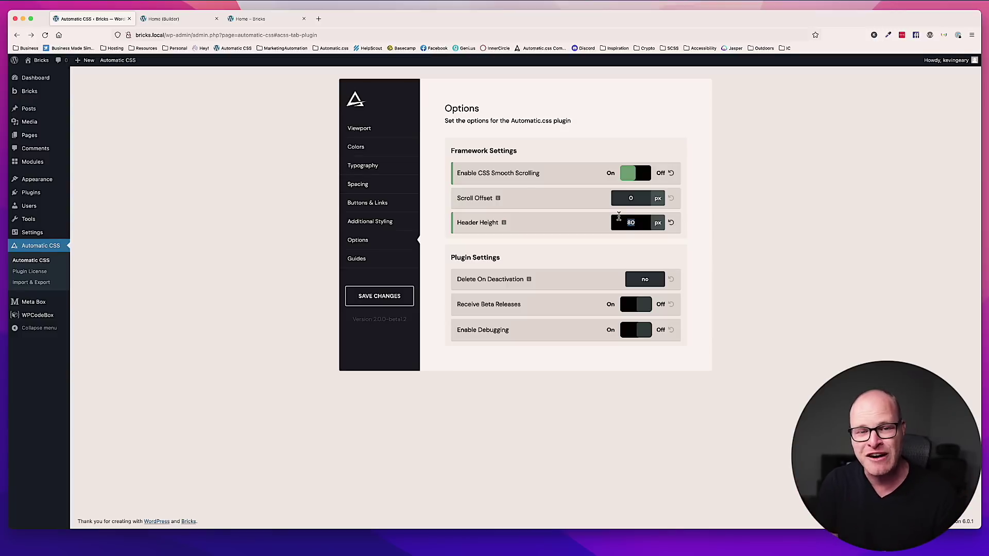
{"action": "left_click", "coordinate": [288, 20]}
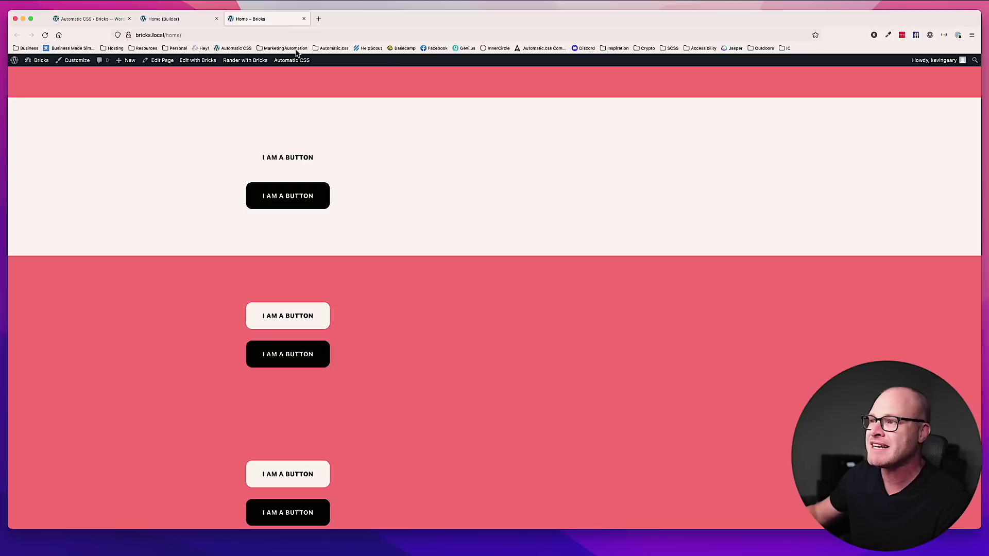
Leave the Home page builder for the WordPress admin and open the Grid Overlap module in the Bricks builder
{"action": "left_click", "coordinate": [181, 20]}
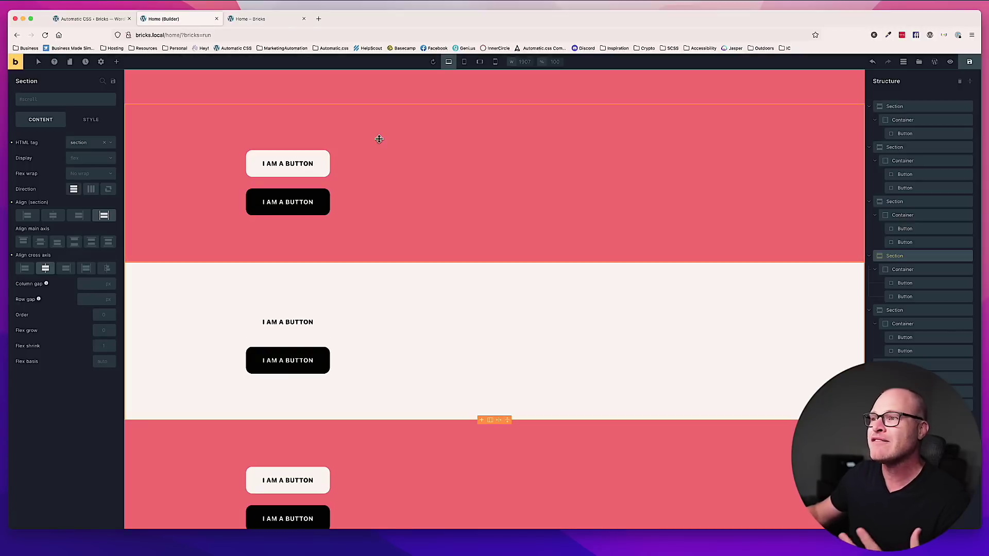
{"action": "scroll", "coordinate": [390, 158], "scroll_direction": "up", "scroll_amount": 5}
{"action": "scroll", "coordinate": [390, 158], "scroll_direction": "up", "scroll_amount": 1}
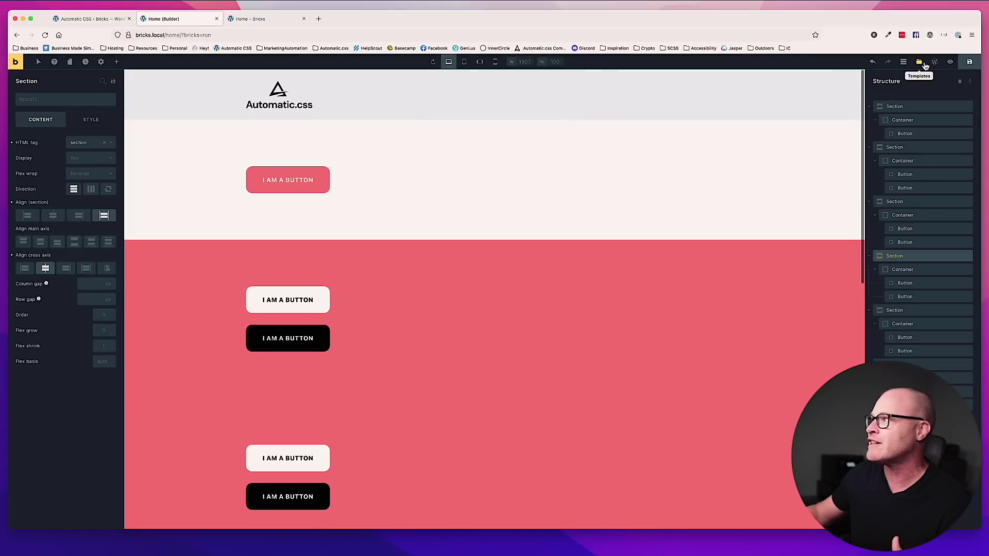
{"action": "left_click", "coordinate": [934, 62]}
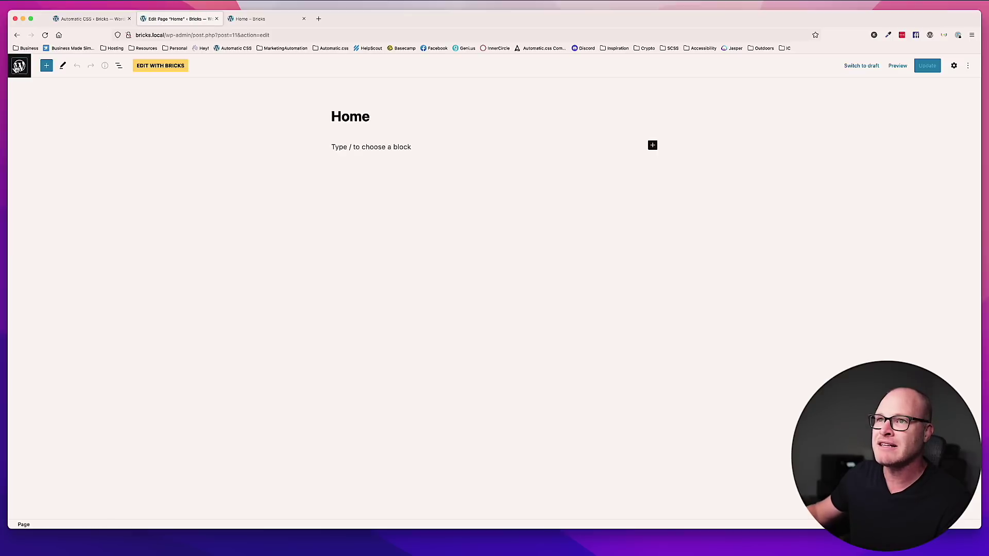
{"action": "left_click", "coordinate": [18, 66]}
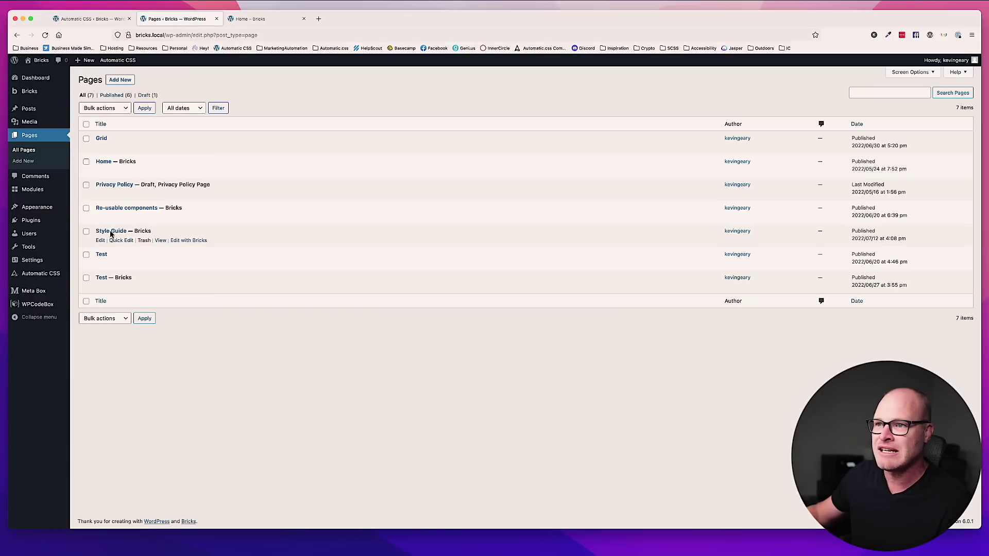
{"action": "left_click", "coordinate": [91, 190]}
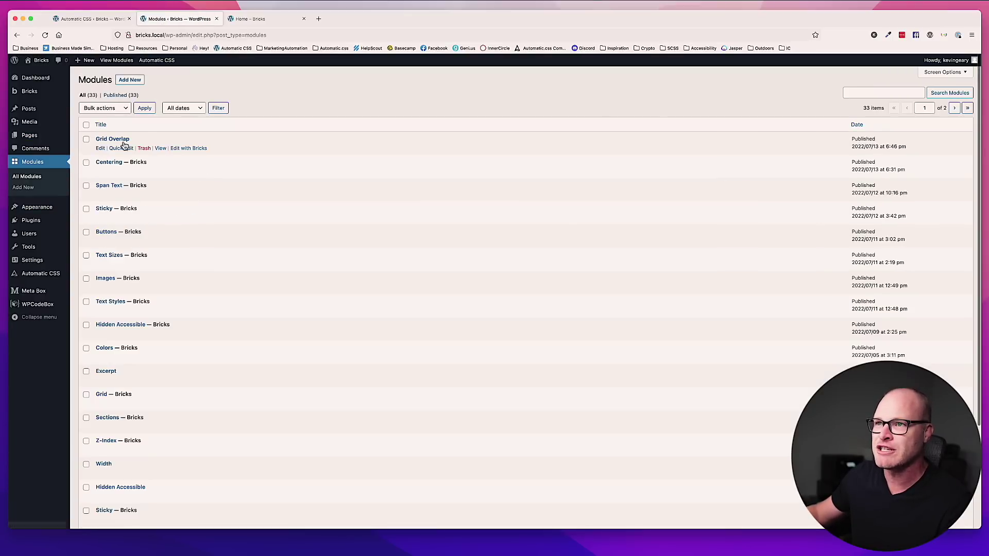
{"action": "left_click", "coordinate": [175, 147]}
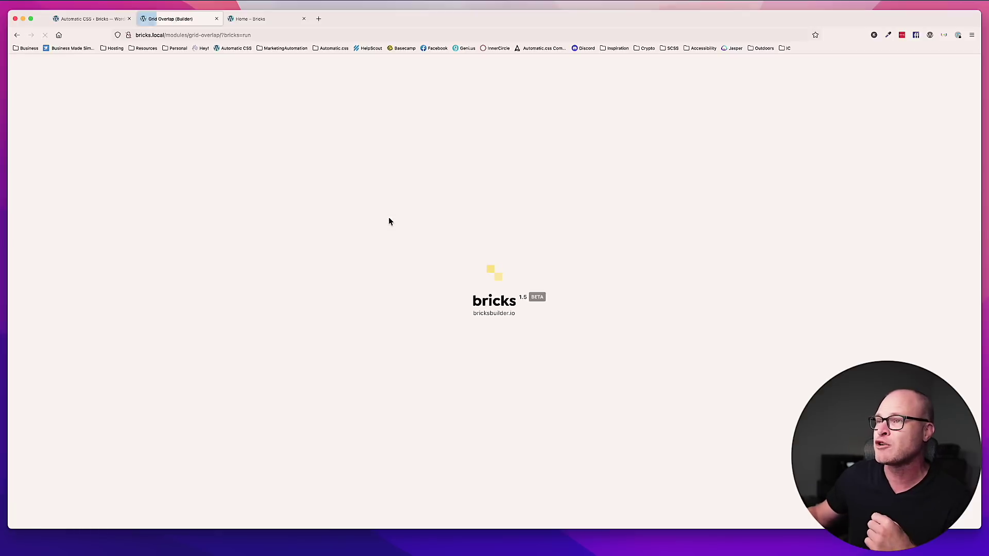
Add a section to the empty canvas and nest a div inside its container
{"action": "left_click", "coordinate": [465, 151]}
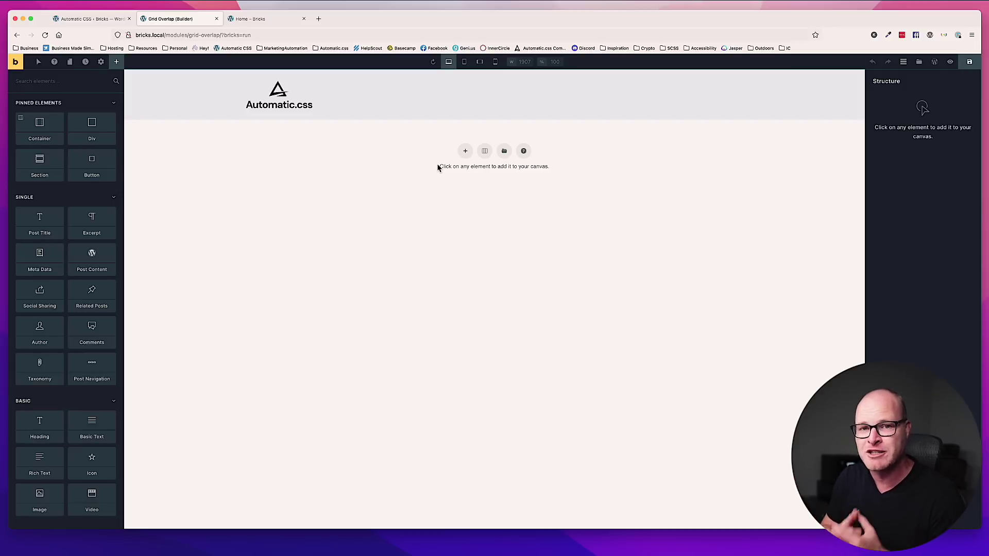
{"action": "left_click", "coordinate": [466, 152]}
{"action": "left_click", "coordinate": [470, 188]}
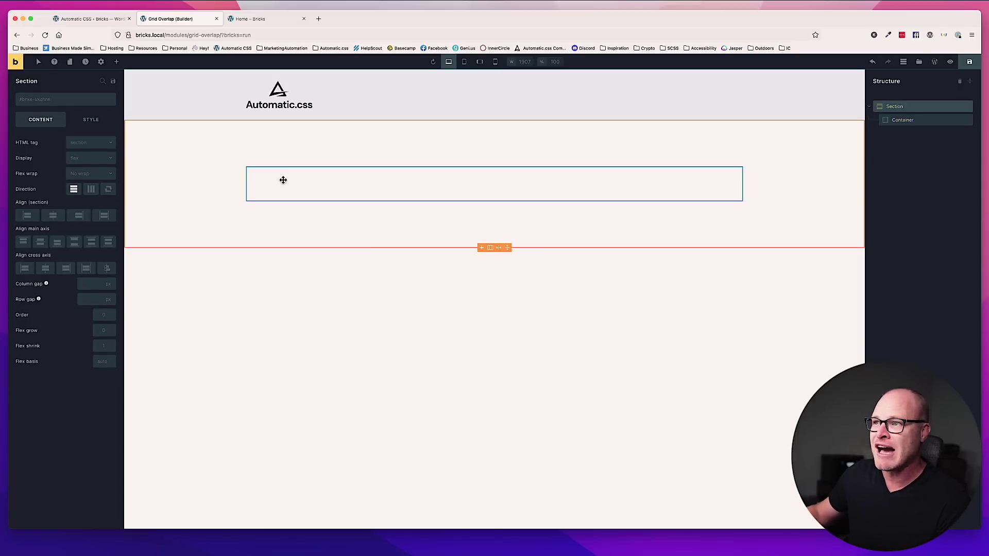
{"action": "left_click", "coordinate": [117, 62]}
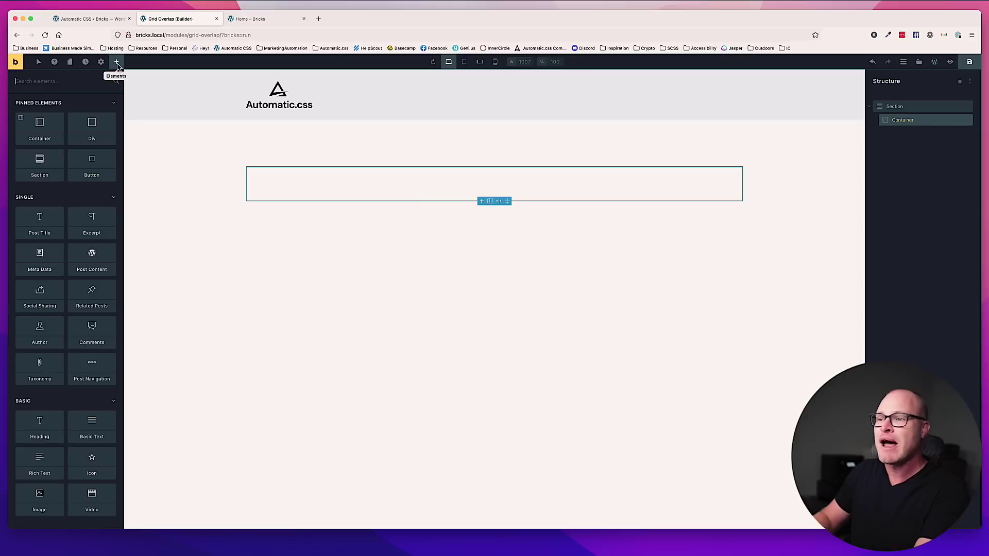
{"action": "type", "text": "div"}
{"action": "left_click_drag", "start_coordinate": [40, 115], "coordinate": [316, 186]}
{"action": "left_click", "coordinate": [932, 135]}
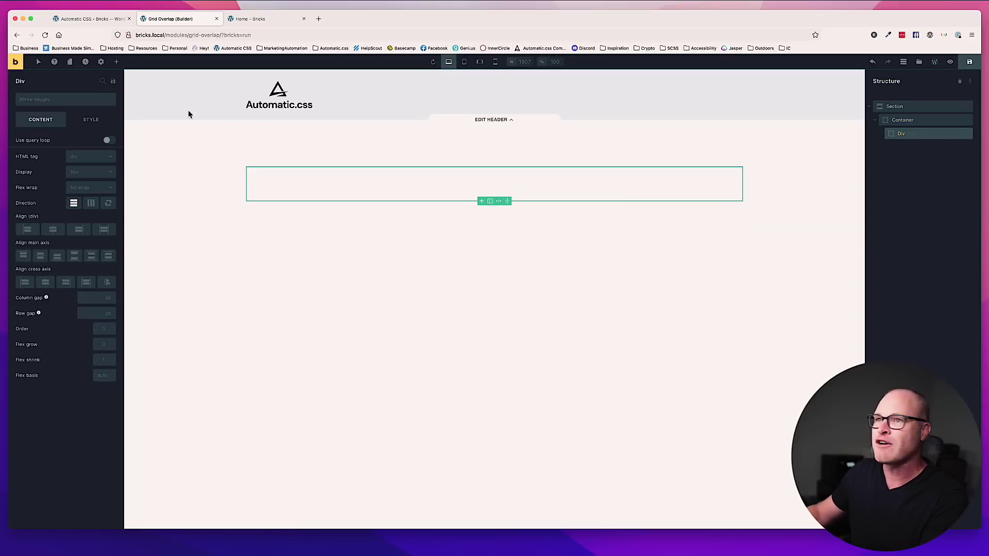
Assign the class grid--5 to the div inside the container
{"action": "left_click", "coordinate": [53, 103]}
{"action": "type", "text": "grid--5"}
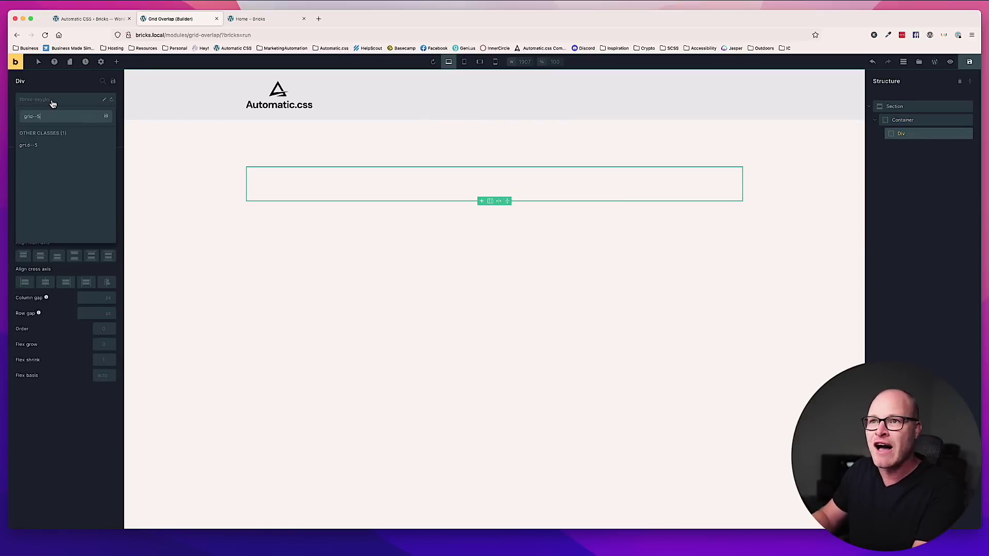
{"action": "key", "text": "Return"}
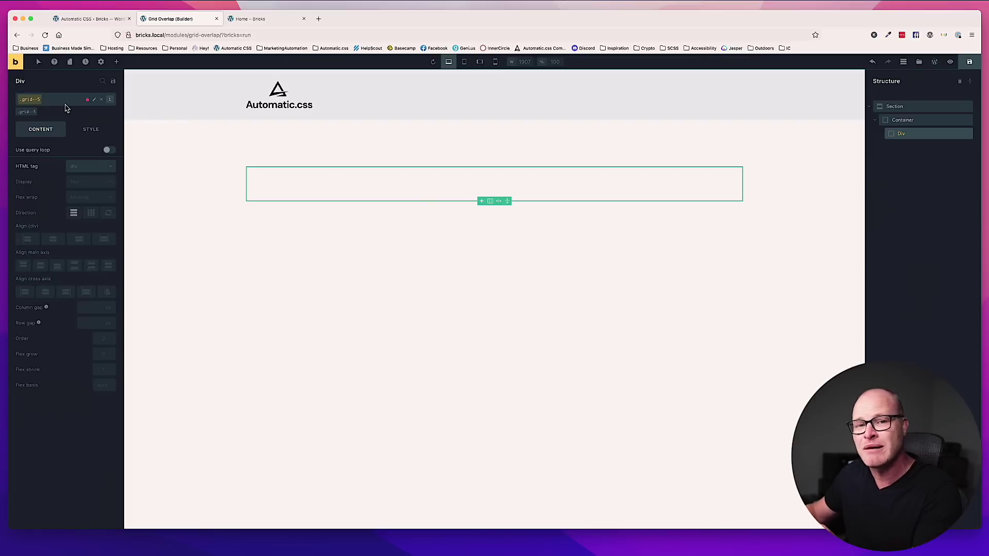
Nest a div inside the grid div and duplicate it to make two grid cells
{"action": "left_click", "coordinate": [116, 62]}
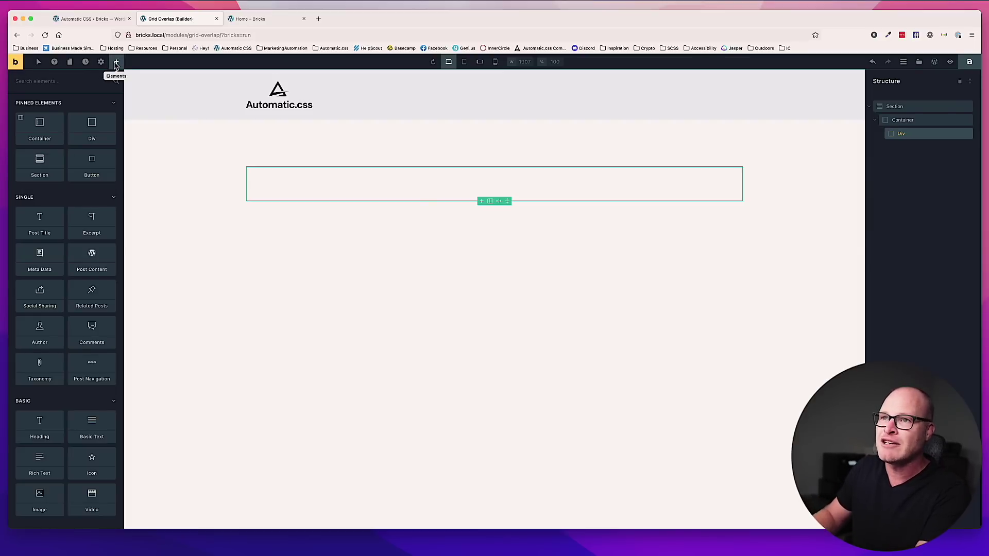
{"action": "type", "text": "div"}
{"action": "left_click_drag", "start_coordinate": [39, 122], "coordinate": [309, 188]}
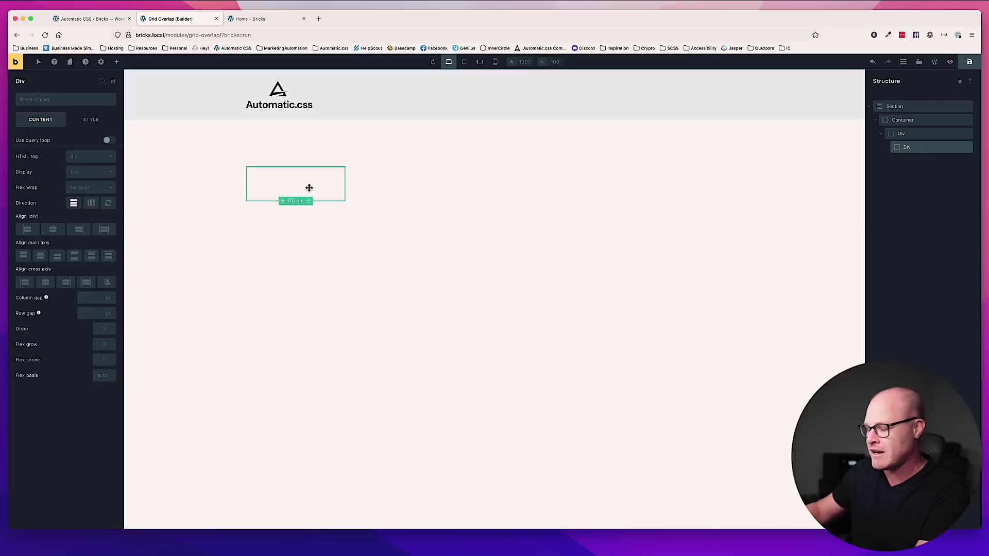
{"action": "key", "text": "super+d"}
{"action": "left_click", "coordinate": [396, 184]}
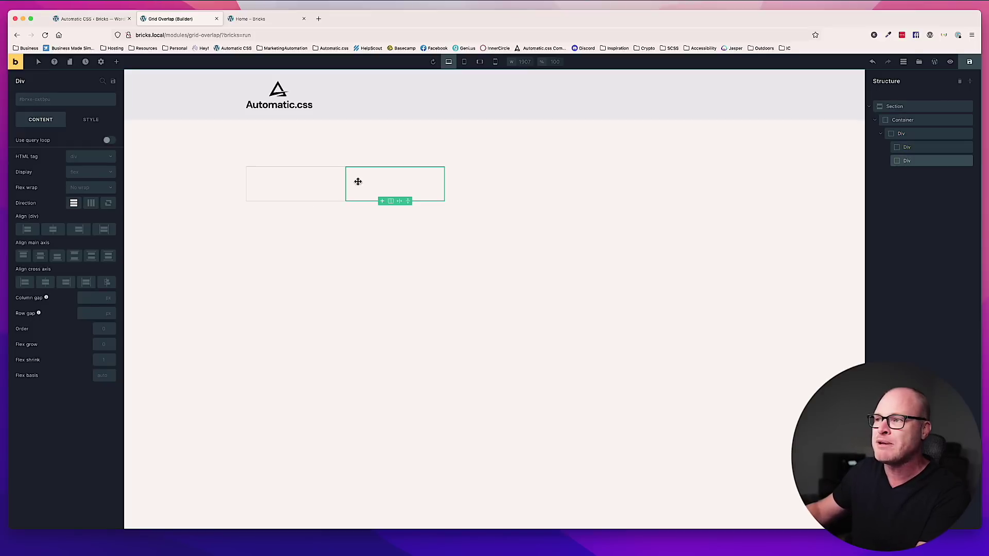
{"action": "left_click", "coordinate": [316, 181]}
{"action": "left_click", "coordinate": [364, 181]}
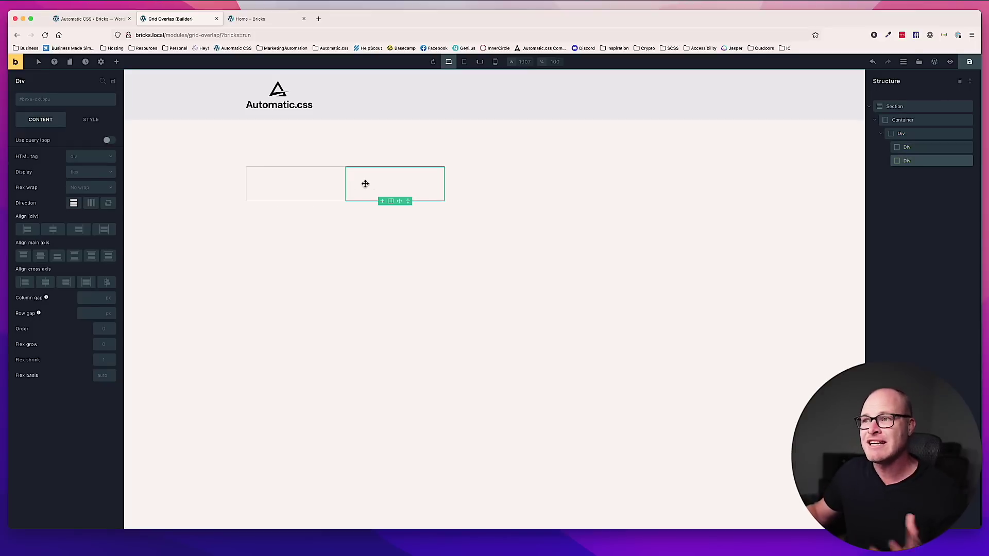
Add an Image element to the first grid cell and insert wave.jpg from the media library
{"action": "left_click", "coordinate": [304, 178]}
{"action": "left_click", "coordinate": [116, 62]}
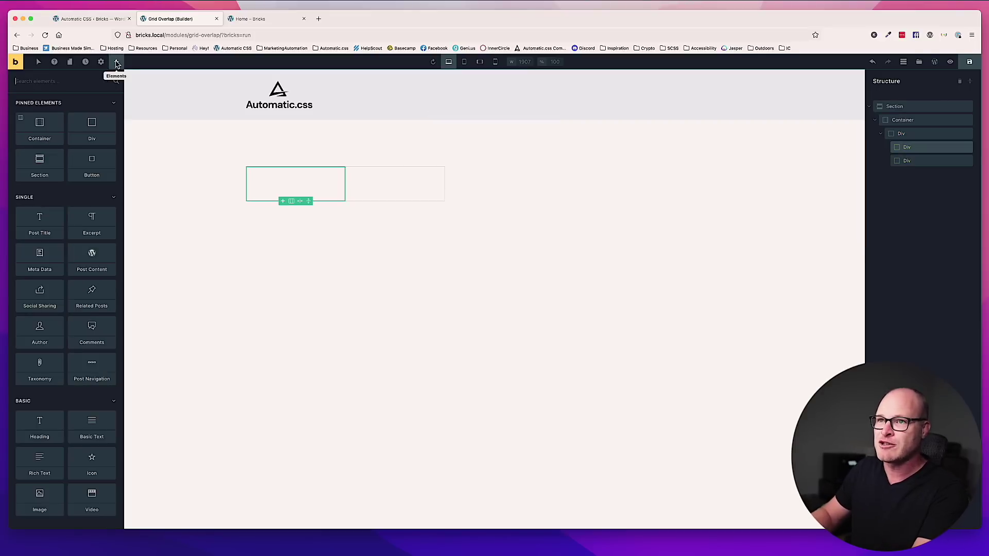
{"action": "type", "text": "image"}
{"action": "left_click_drag", "start_coordinate": [39, 116], "coordinate": [183, 226]}
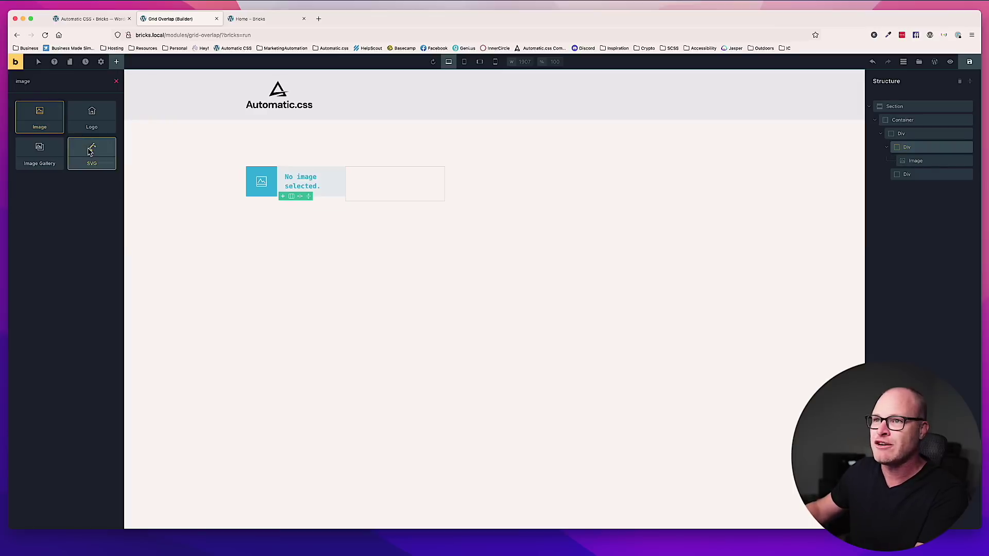
{"action": "left_click", "coordinate": [283, 180]}
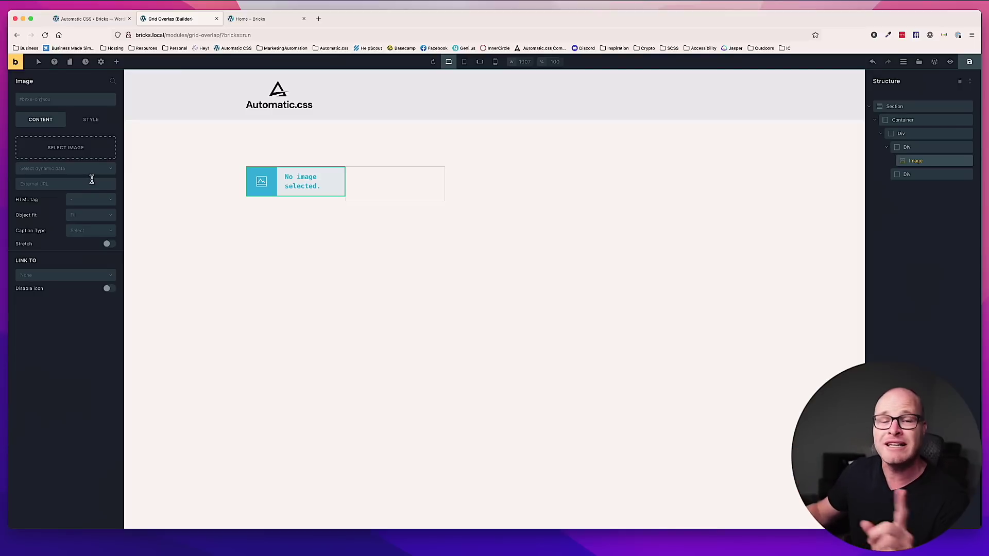
{"action": "left_click", "coordinate": [76, 152]}
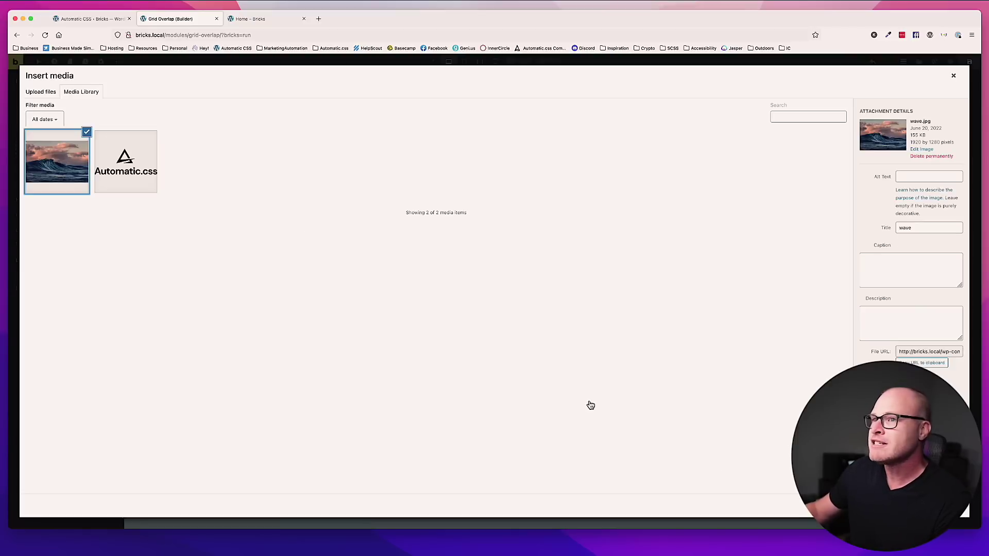
{"action": "left_click", "coordinate": [938, 506]}
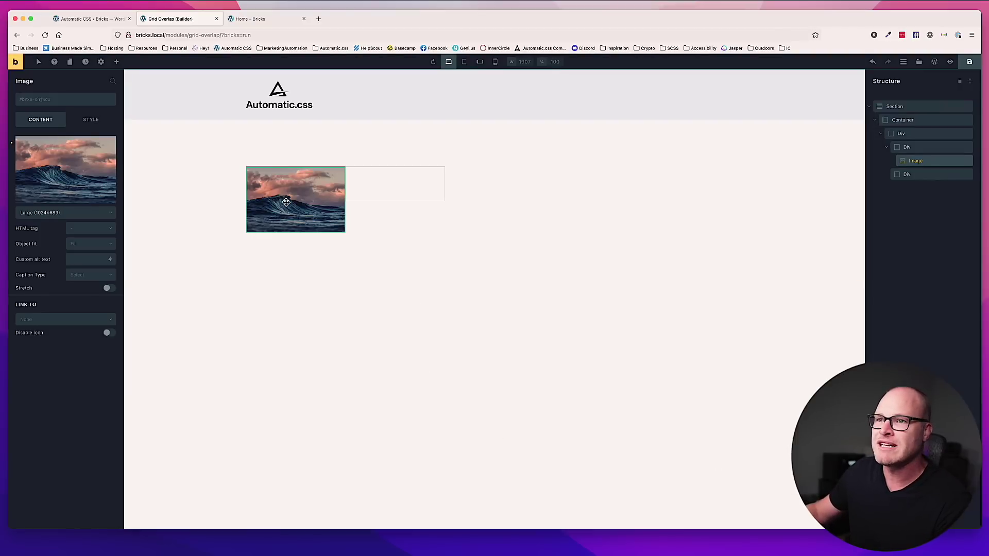
Set the wave image's width to 100% in its layout styles
{"action": "left_click", "coordinate": [86, 121]}
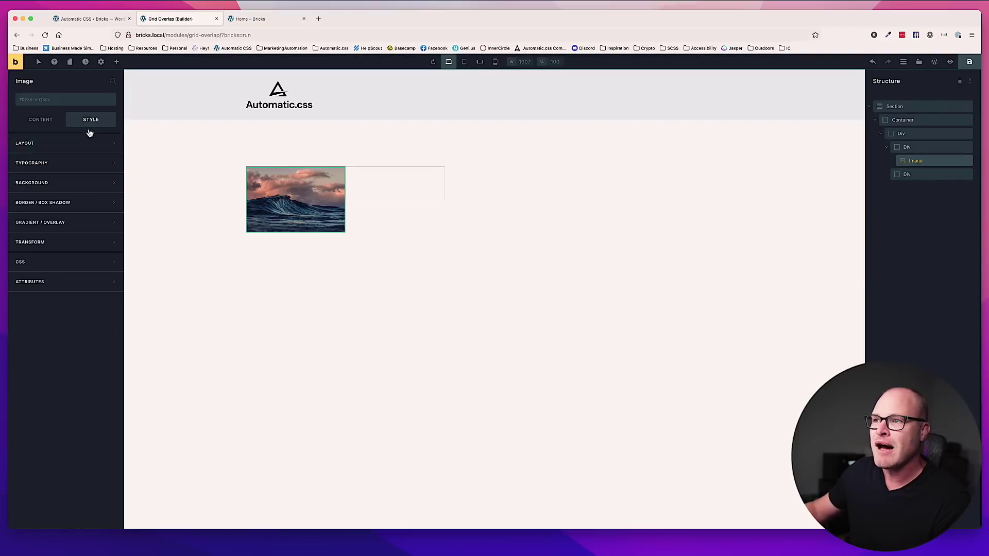
{"action": "left_click", "coordinate": [57, 147]}
{"action": "left_click", "coordinate": [109, 272]}
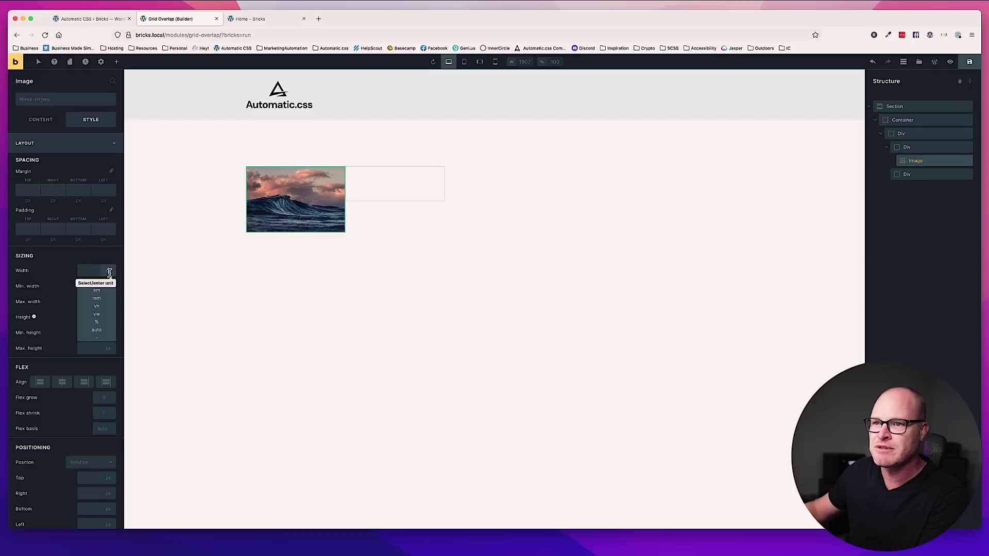
{"action": "left_click", "coordinate": [96, 322]}
{"action": "left_click", "coordinate": [88, 271]}
{"action": "type", "text": "100"}
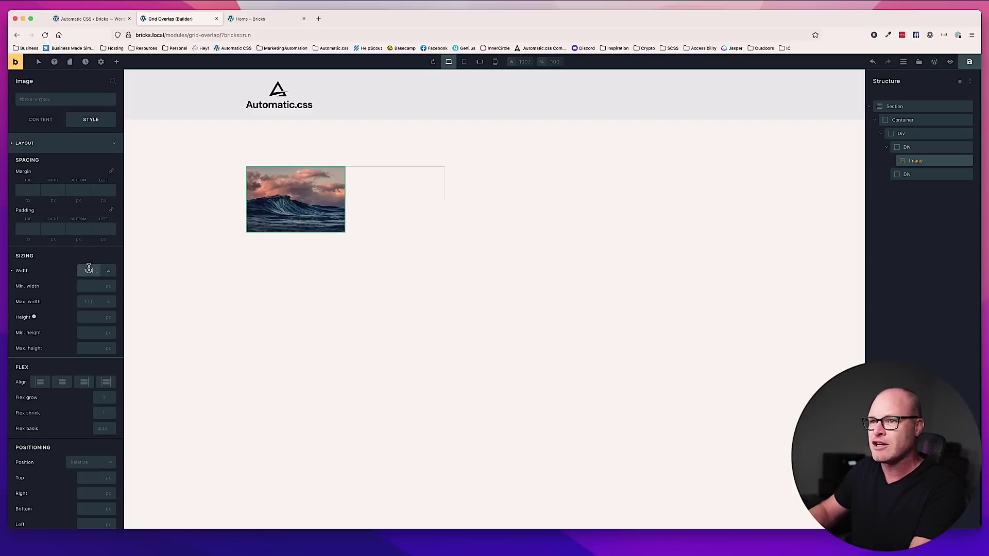
Assign the class bg--base-ultra-light to the empty second grid cell
{"action": "left_click", "coordinate": [402, 188]}
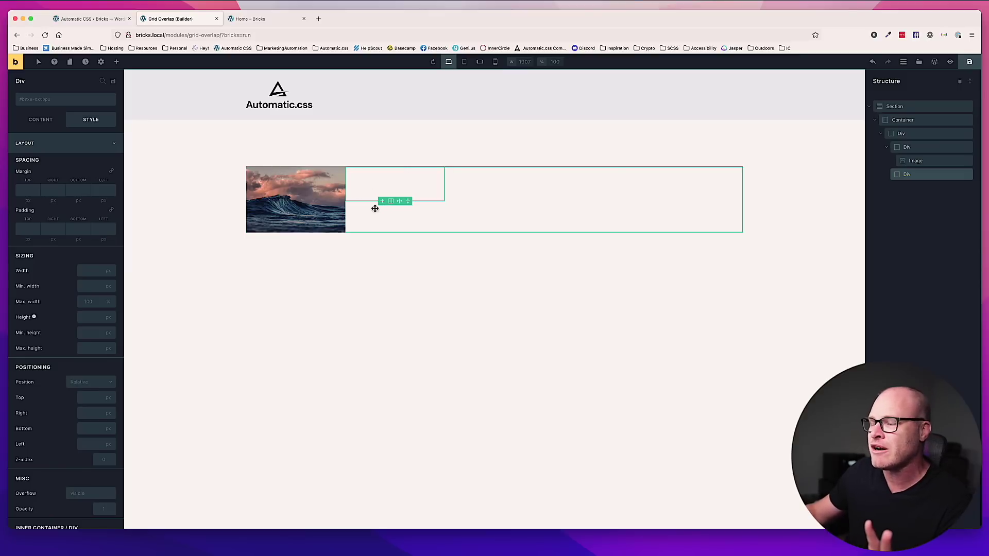
{"action": "left_click", "coordinate": [58, 99]}
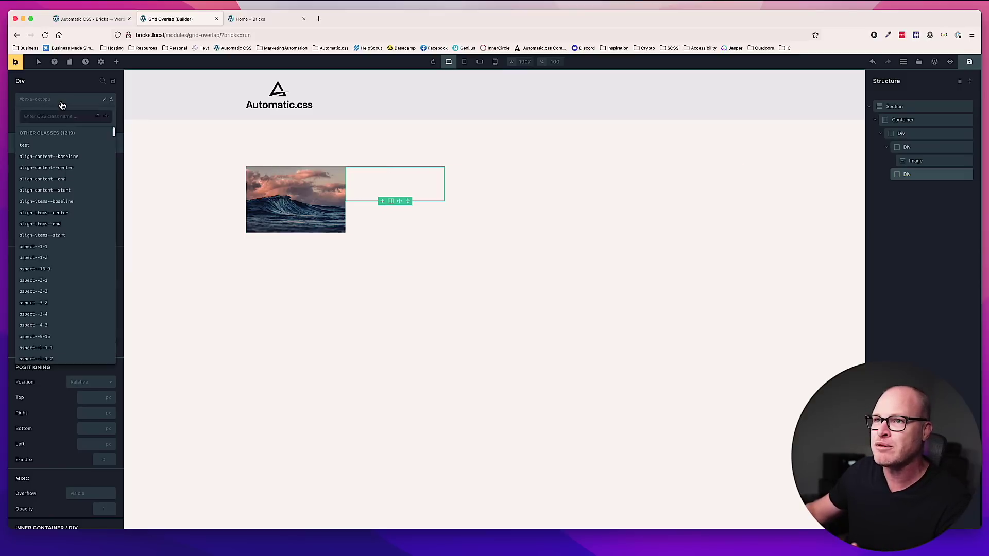
{"action": "type", "text": "bg--base-ultra-light"}
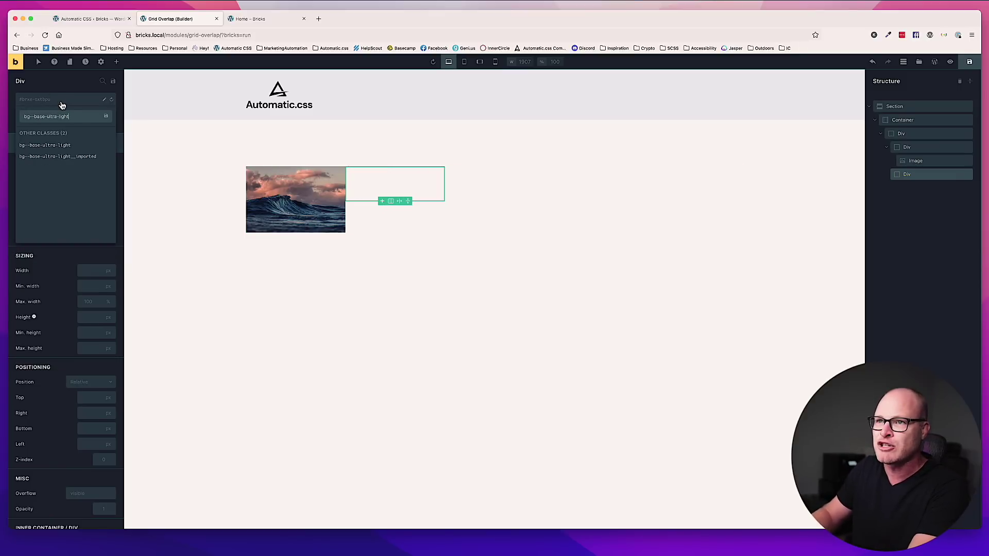
{"action": "key", "text": "Return"}
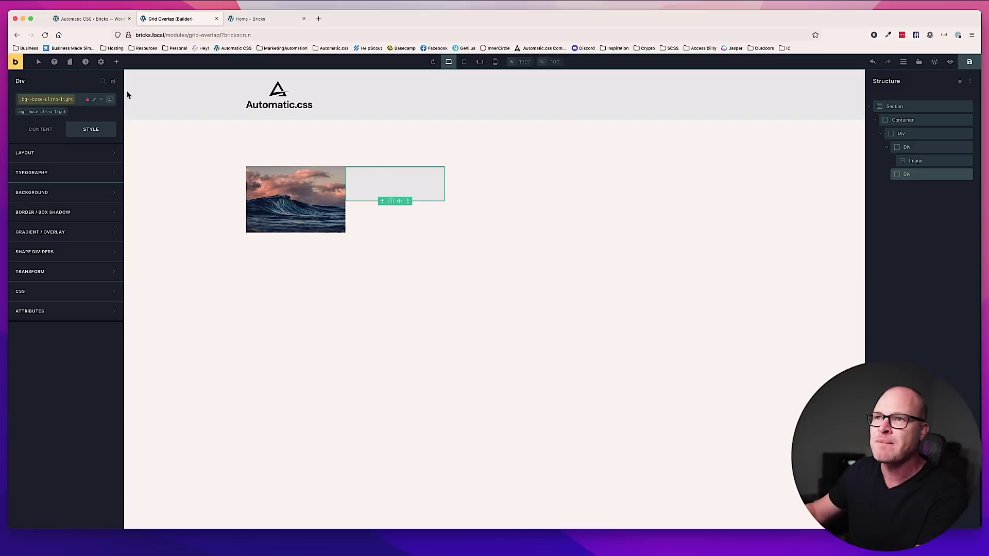
Add a Heading element and a Basic Text element inside the second grid cell
{"action": "left_click", "coordinate": [117, 64]}
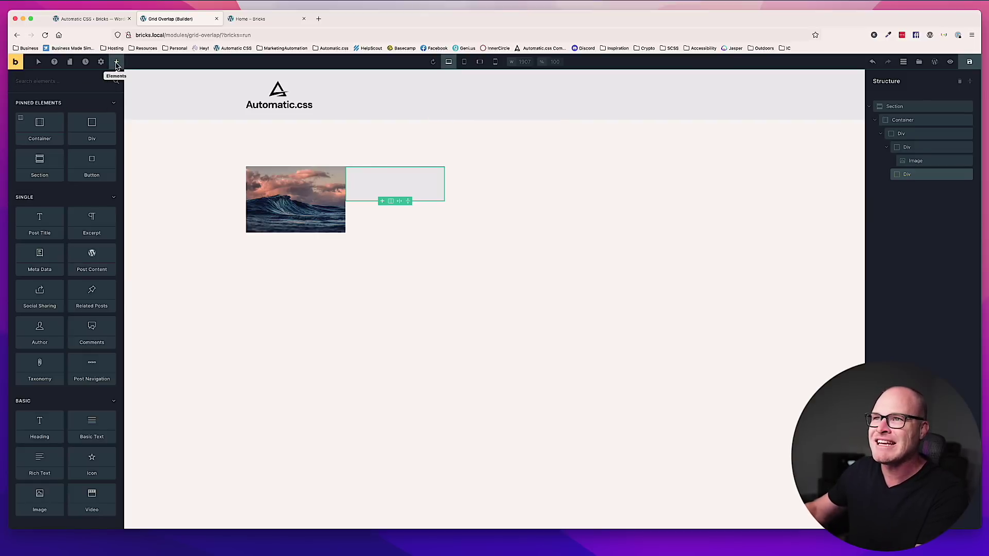
{"action": "type", "text": "head"}
{"action": "key", "text": "Return"}
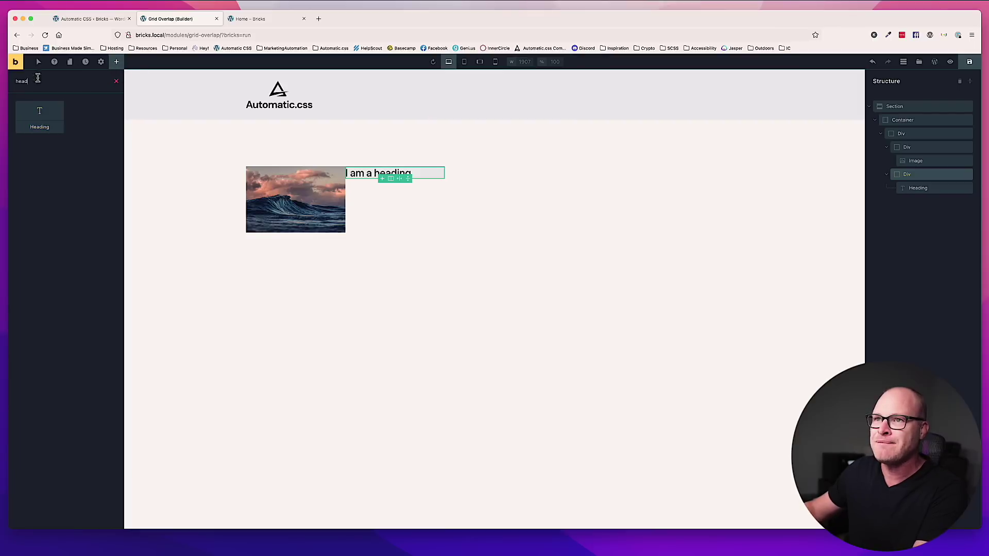
{"action": "key", "text": "BackSpace"}
{"action": "key", "text": "BackSpace"}
{"action": "key", "text": "BackSpace"}
{"action": "key", "text": "BackSpace"}
{"action": "type", "text": "text"}
{"action": "key", "text": "Return"}
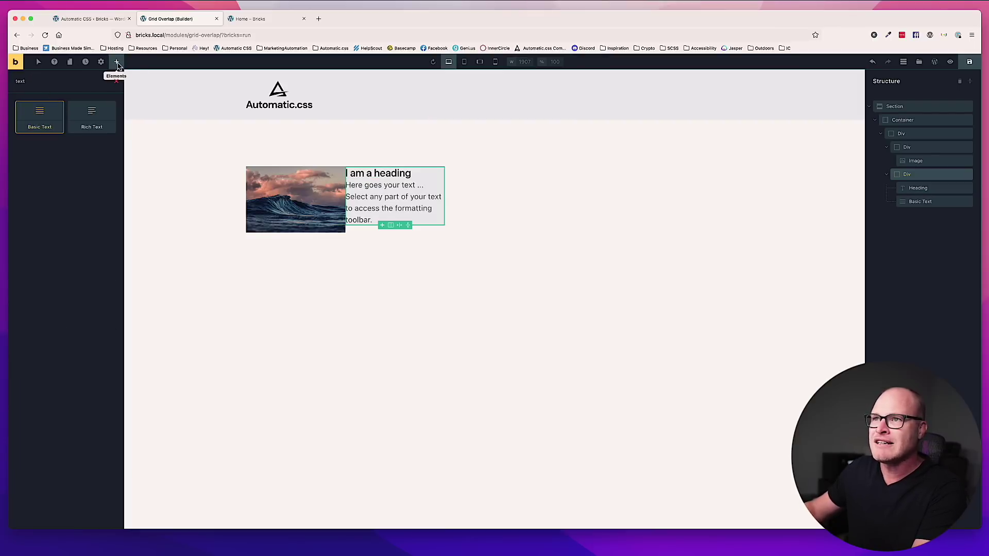
Add a Button element below the basic text in the second grid cell
{"action": "type", "text": "button"}
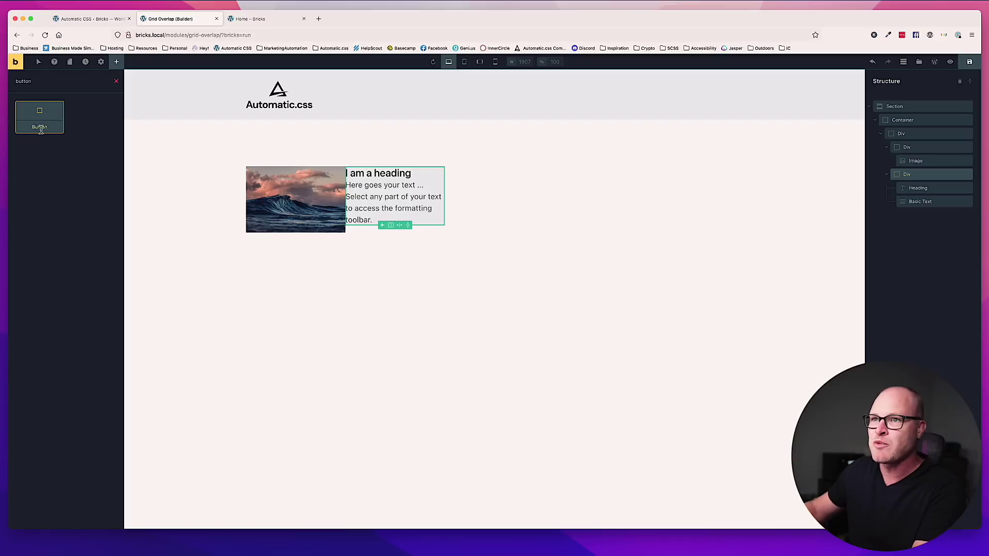
{"action": "left_click", "coordinate": [40, 117]}
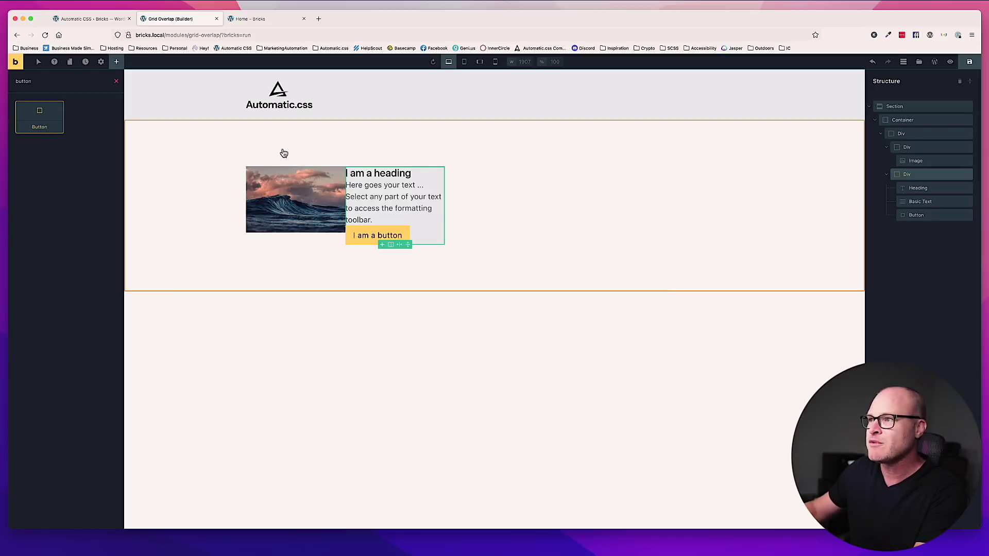
{"action": "left_click", "coordinate": [428, 237]}
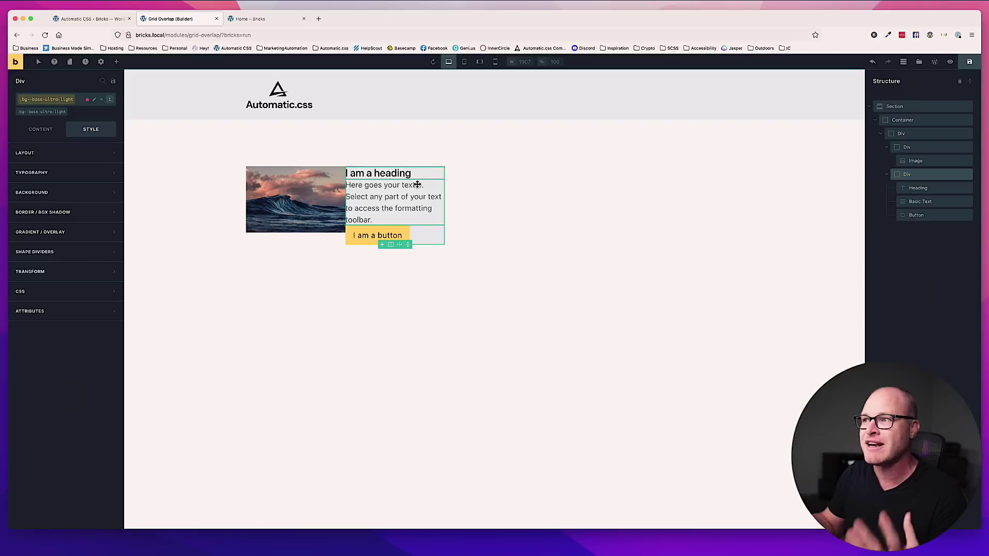
Collapse both grid cells in the structure tree and select the div that holds the image
{"action": "left_click", "coordinate": [336, 238]}
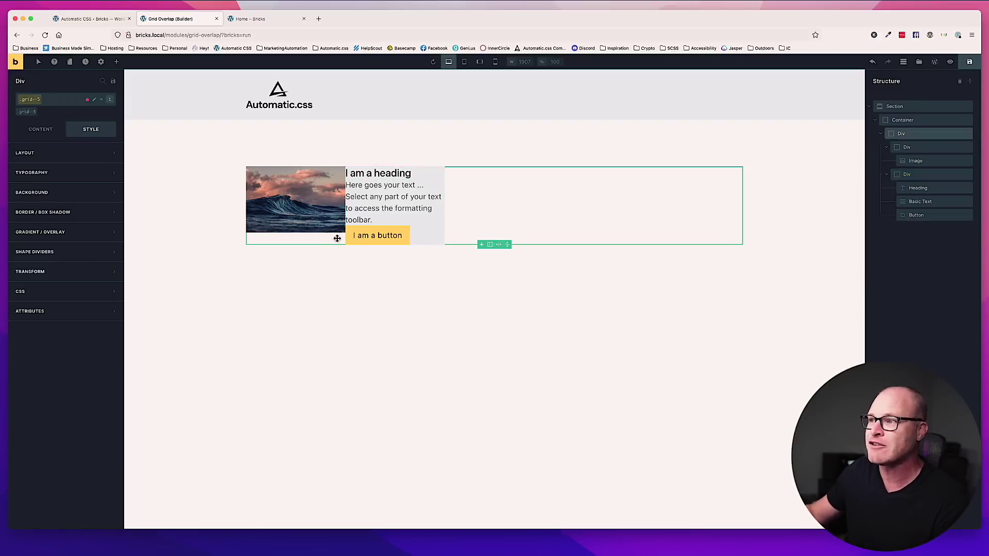
{"action": "left_click", "coordinate": [889, 149]}
{"action": "left_click", "coordinate": [887, 164]}
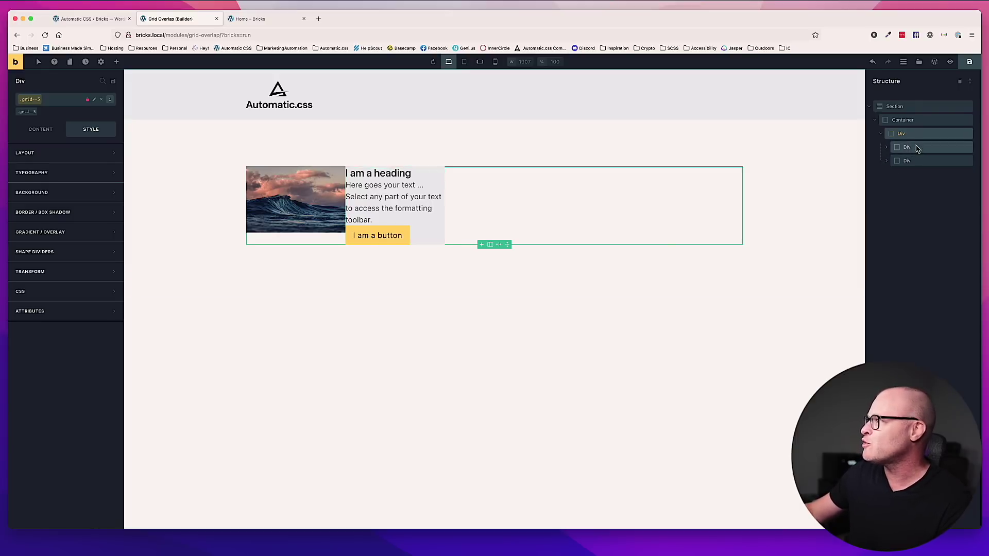
{"action": "left_click", "coordinate": [909, 161]}
{"action": "left_click", "coordinate": [912, 148]}
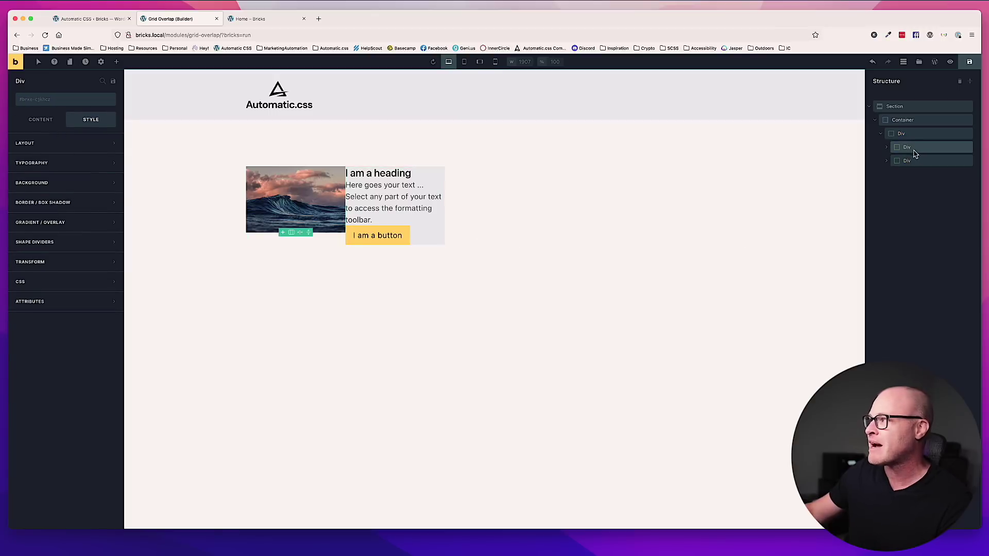
{"action": "left_click", "coordinate": [912, 159]}
{"action": "left_click", "coordinate": [912, 151]}
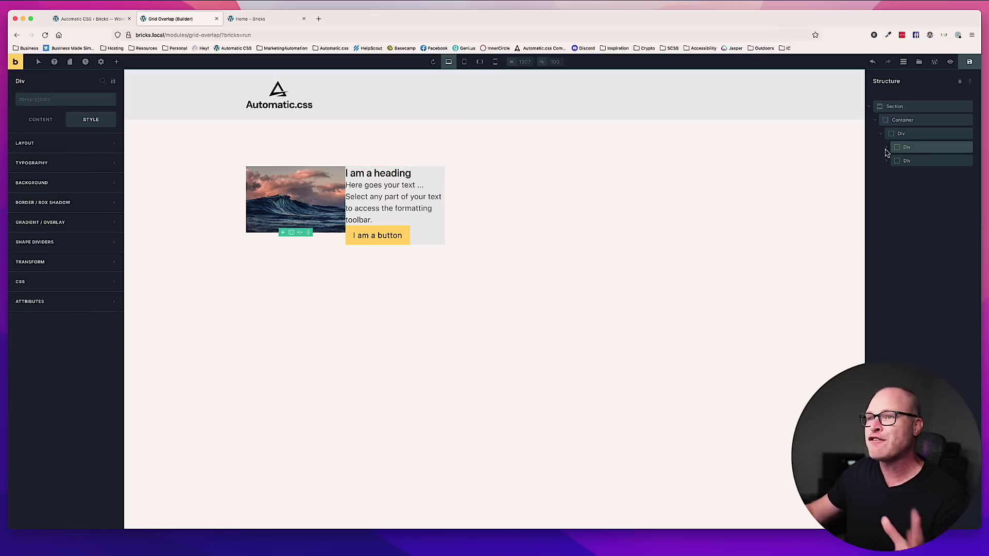
Assign the class row-start--1 to the div that holds the wave image
{"action": "left_click", "coordinate": [47, 103]}
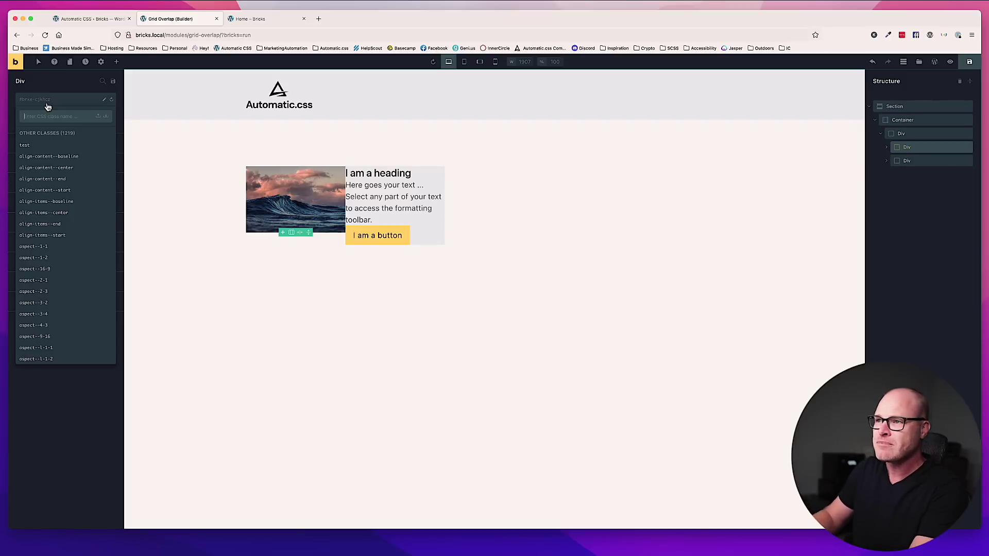
{"action": "type", "text": "row-start--12"}
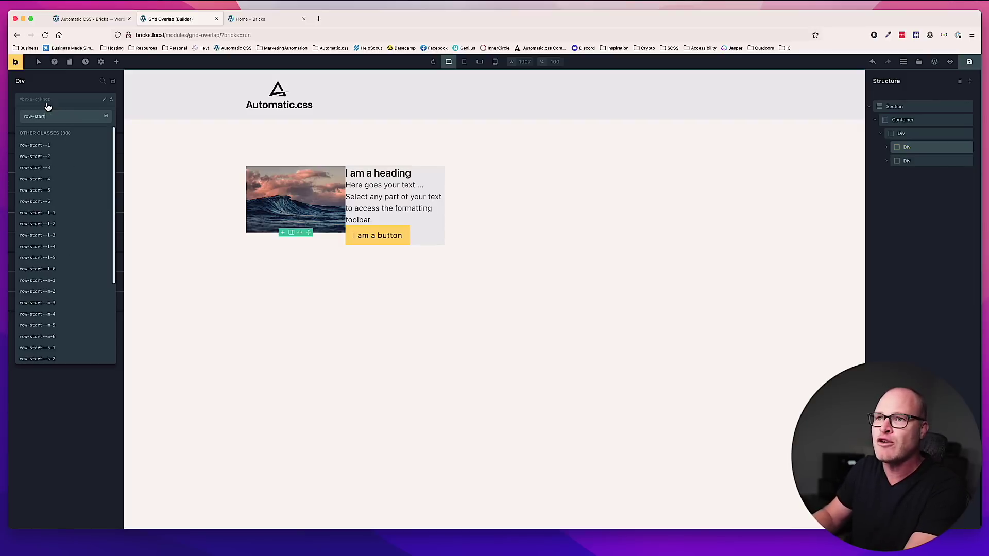
{"action": "key", "text": "Return"}
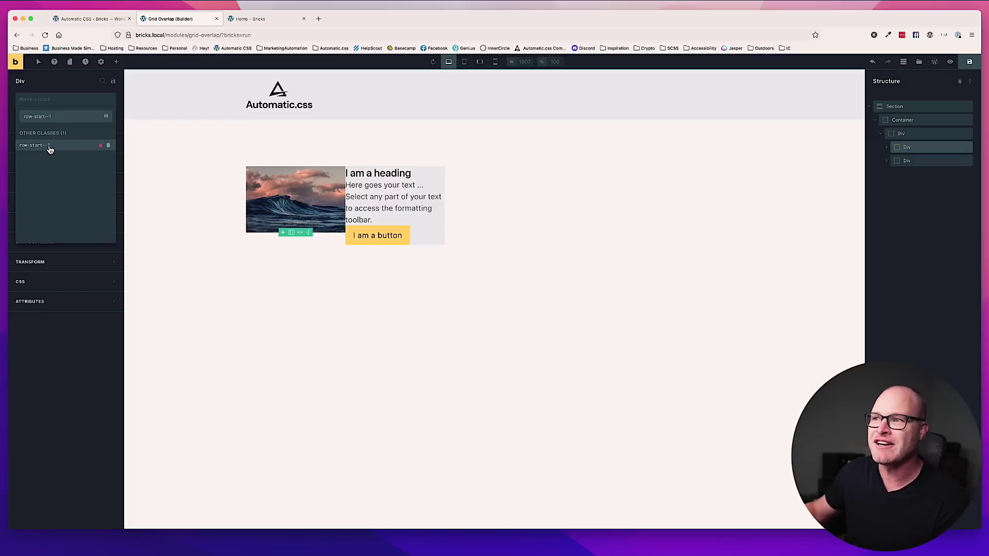
{"action": "left_click", "coordinate": [50, 149]}
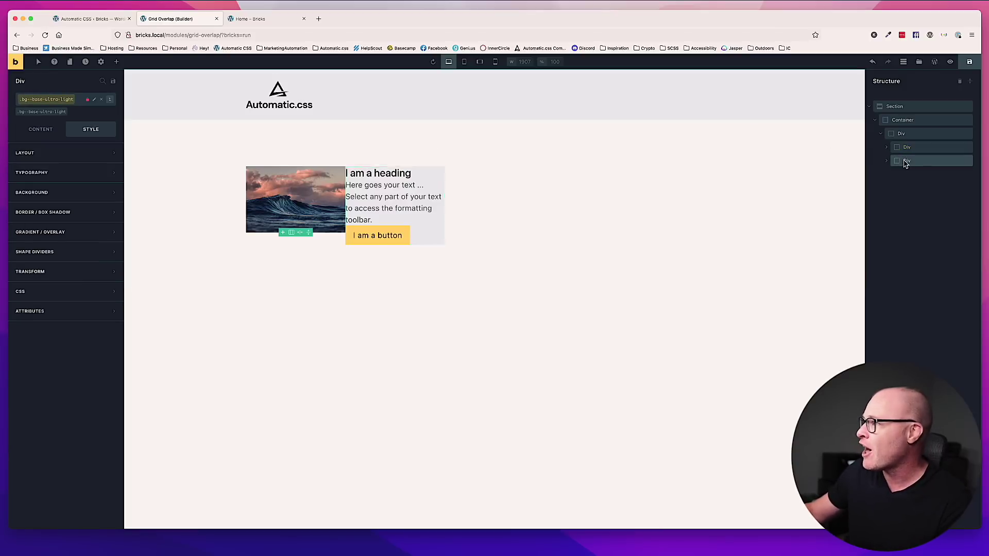
Assign the class row-start--1 to the div that holds the heading, text and button
{"action": "left_click", "coordinate": [906, 160]}
{"action": "left_click", "coordinate": [72, 102]}
{"action": "type", "text": "row-start--12"}
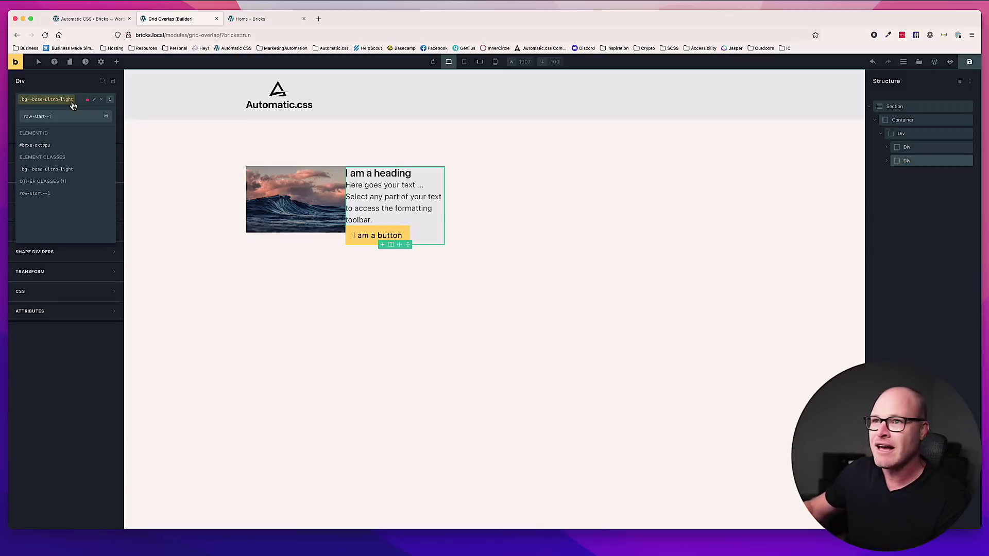
{"action": "left_click", "coordinate": [34, 193]}
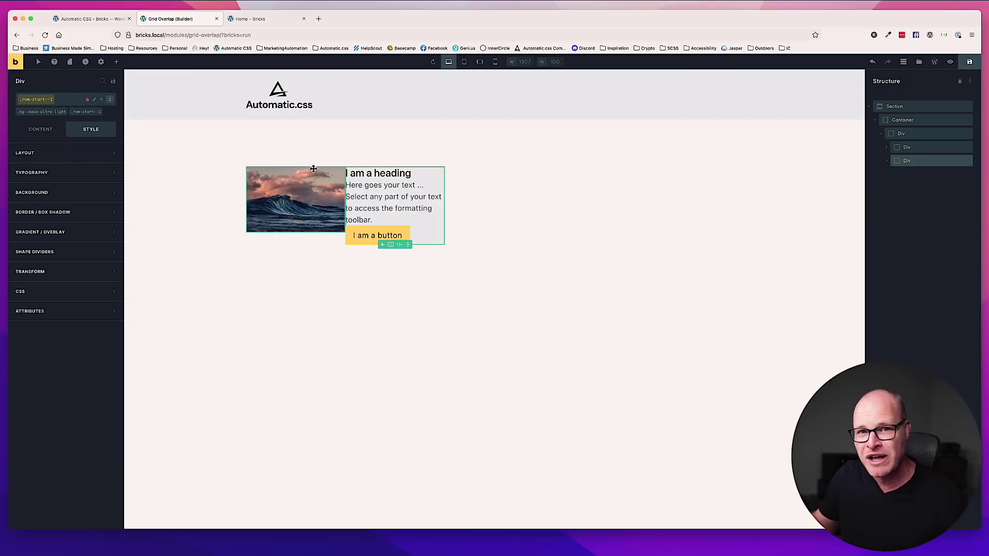
Assign the class col-end--5 to the div that holds the wave image
{"action": "left_click", "coordinate": [907, 147]}
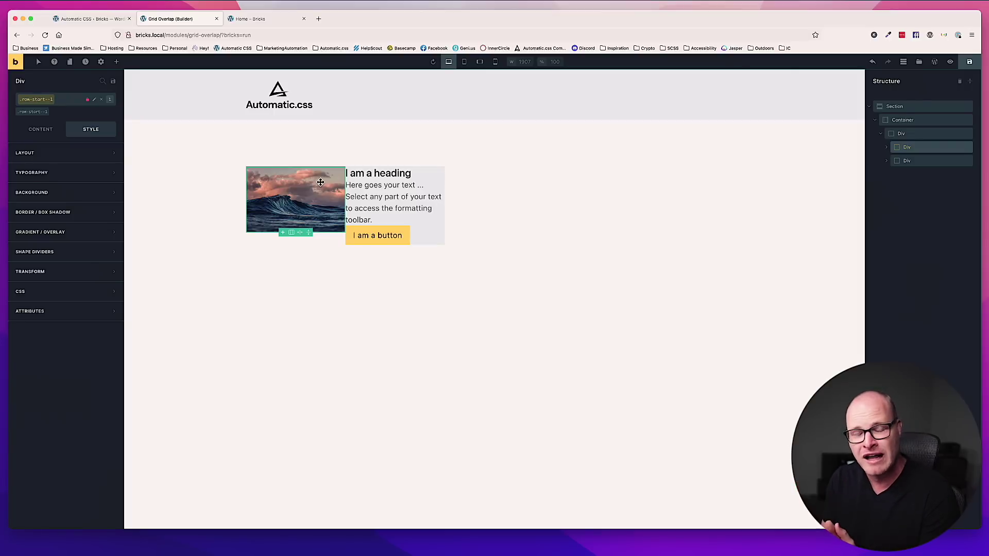
{"action": "left_click", "coordinate": [69, 104]}
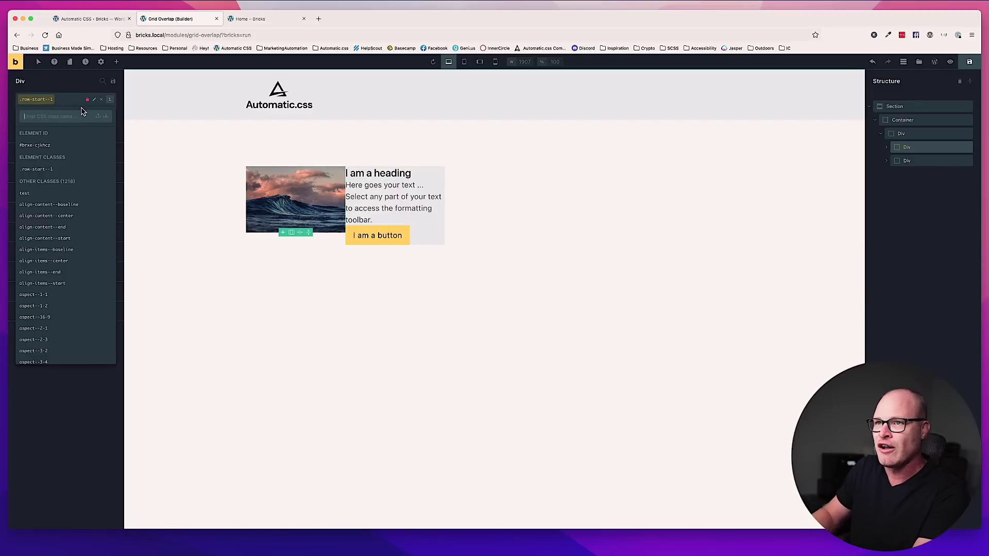
{"action": "type", "text": "col-end--"}
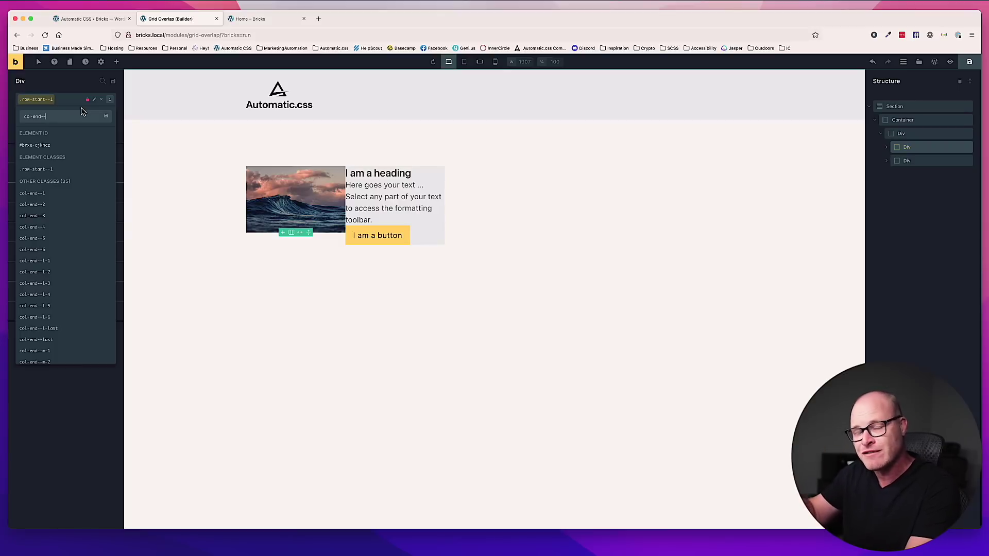
{"action": "type", "text": "5"}
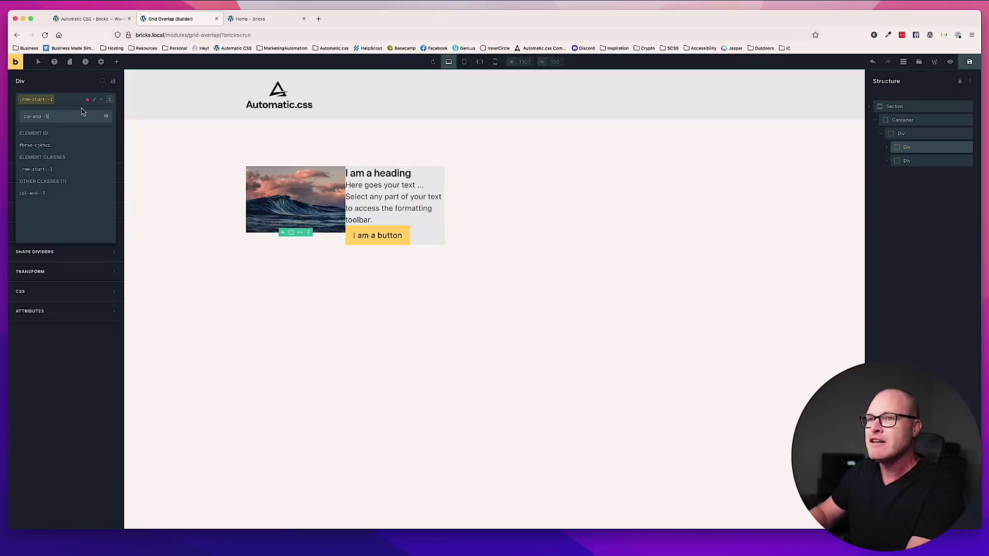
{"action": "left_click", "coordinate": [65, 191]}
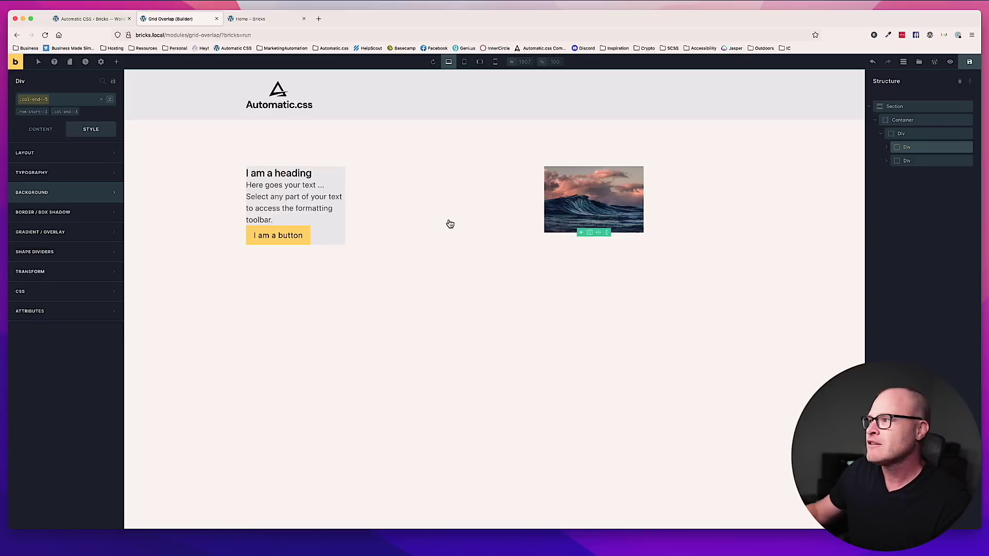
Assign the class col-start--1 to the image div so that it spans from the first grid line
{"action": "left_click", "coordinate": [71, 104]}
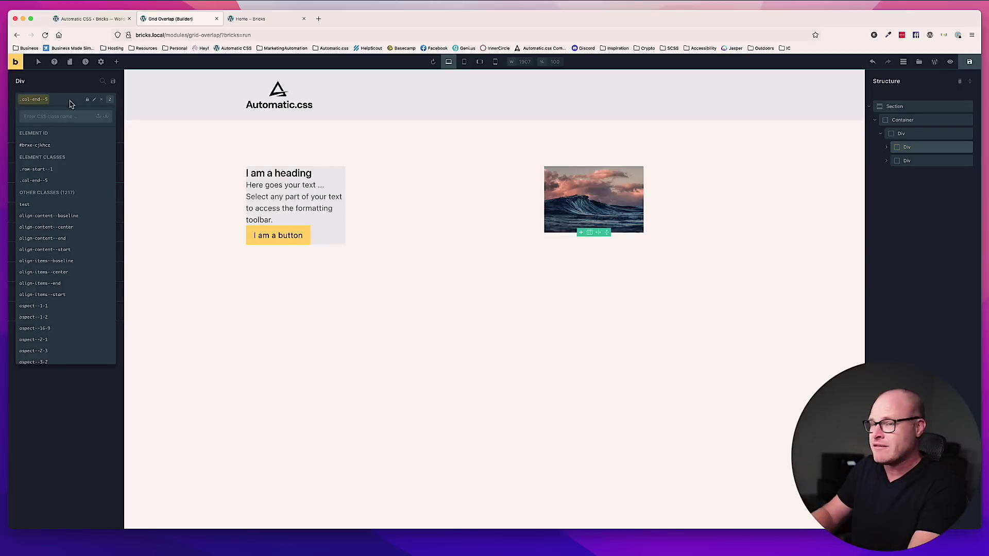
{"action": "type", "text": "col-start--2"}
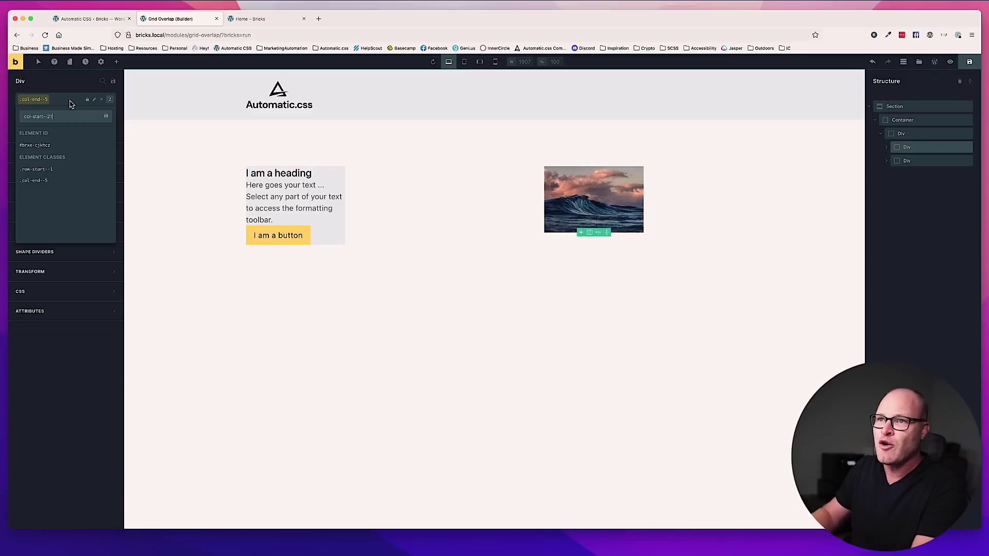
{"action": "type", "text": "1"}
{"action": "key", "text": "BackSpace"}
{"action": "key", "text": "BackSpace"}
{"action": "type", "text": "1"}
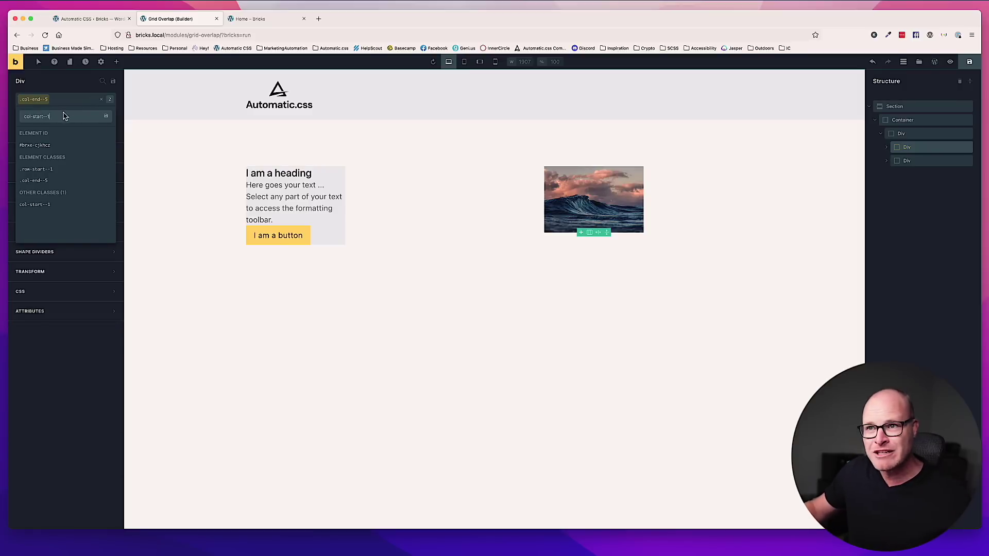
{"action": "left_click", "coordinate": [44, 205]}
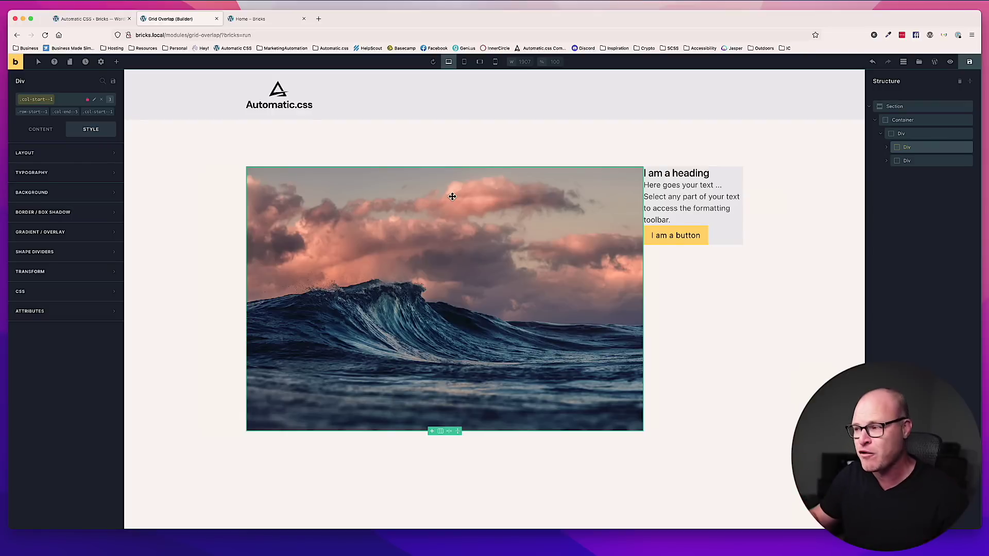
Assign the class col-start--3 to the heading, text and button div so that it overlaps the image
{"action": "left_click", "coordinate": [738, 176]}
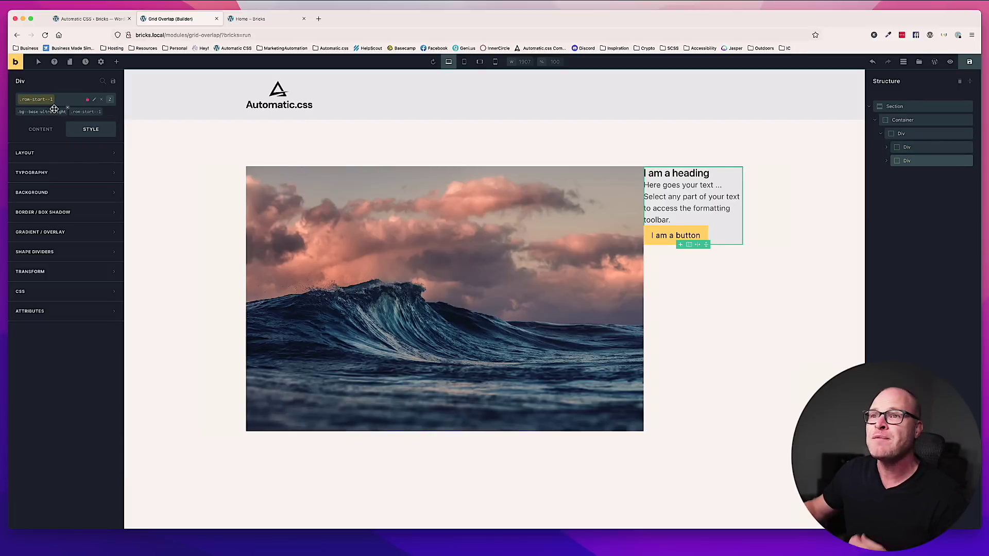
{"action": "left_click", "coordinate": [62, 101]}
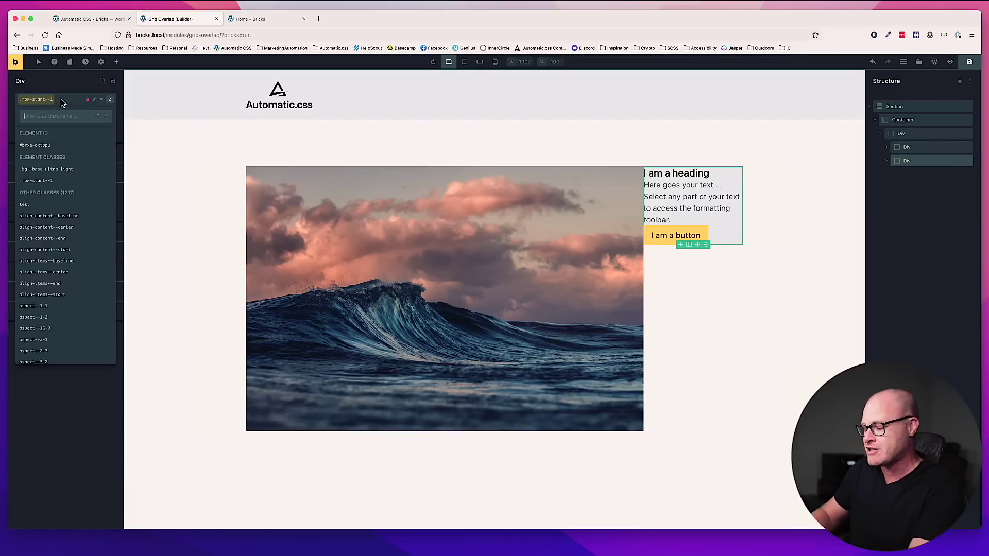
{"action": "type", "text": "col-start--"}
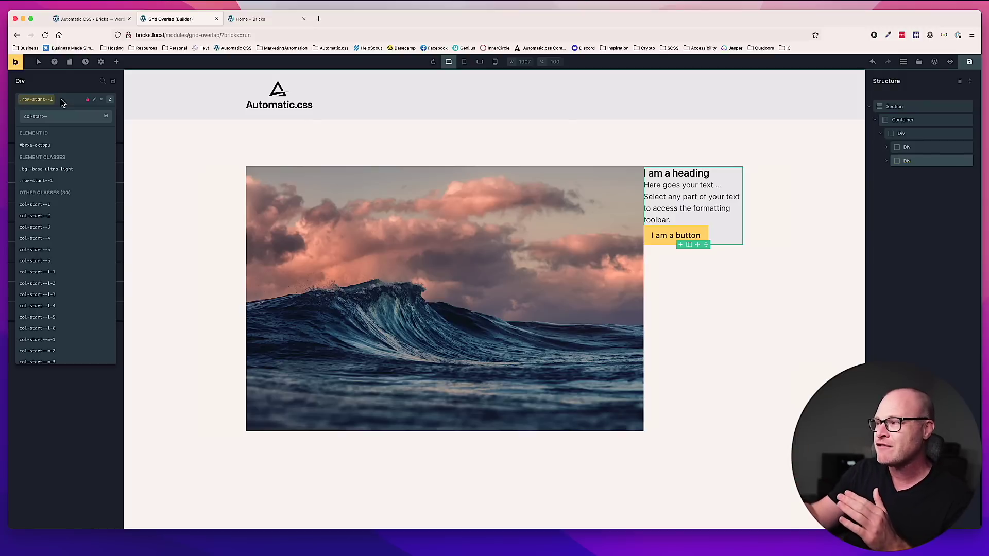
{"action": "type", "text": "3"}
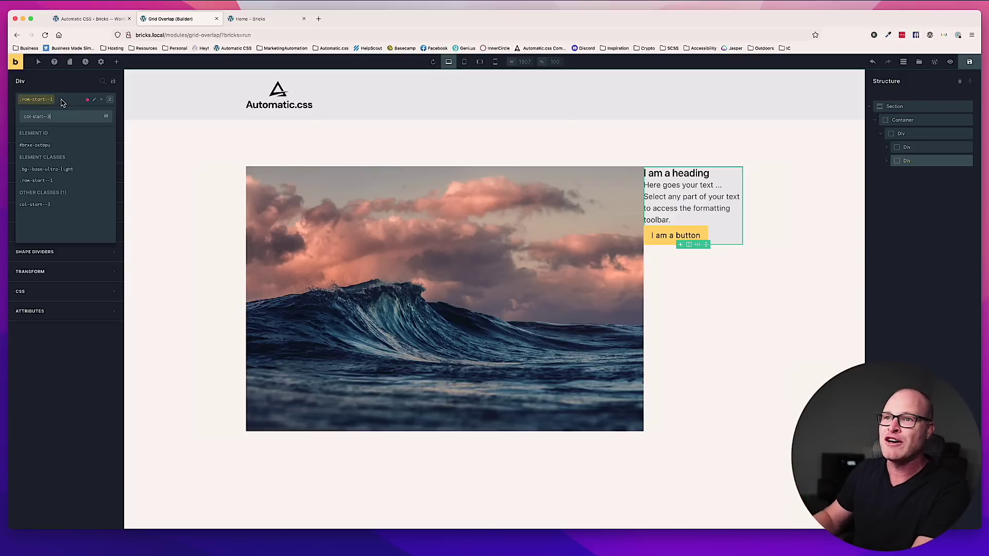
{"action": "left_click", "coordinate": [42, 206]}
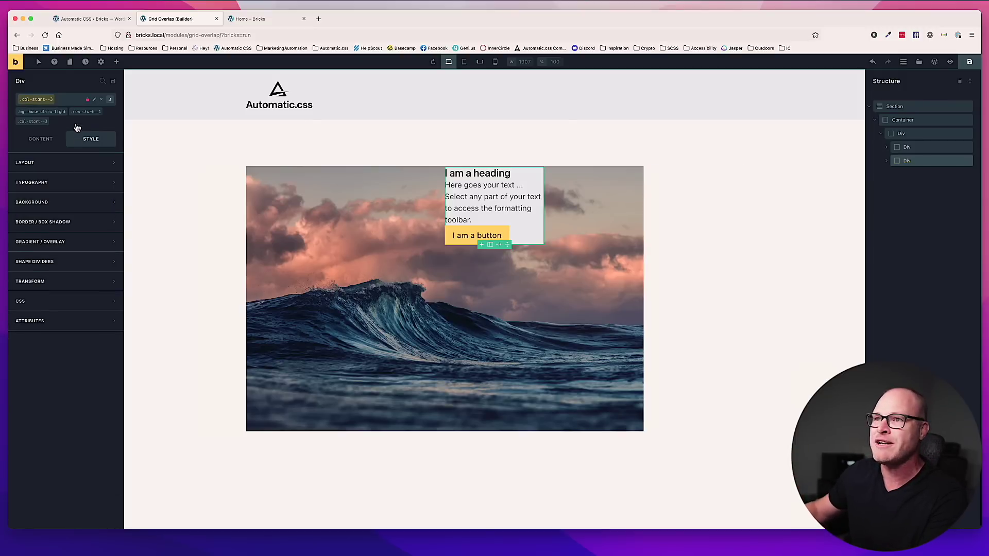
Assign the class col-end--last to the div that holds the heading, text and button
{"action": "left_click", "coordinate": [64, 104]}
{"action": "type", "text": "col-end--last"}
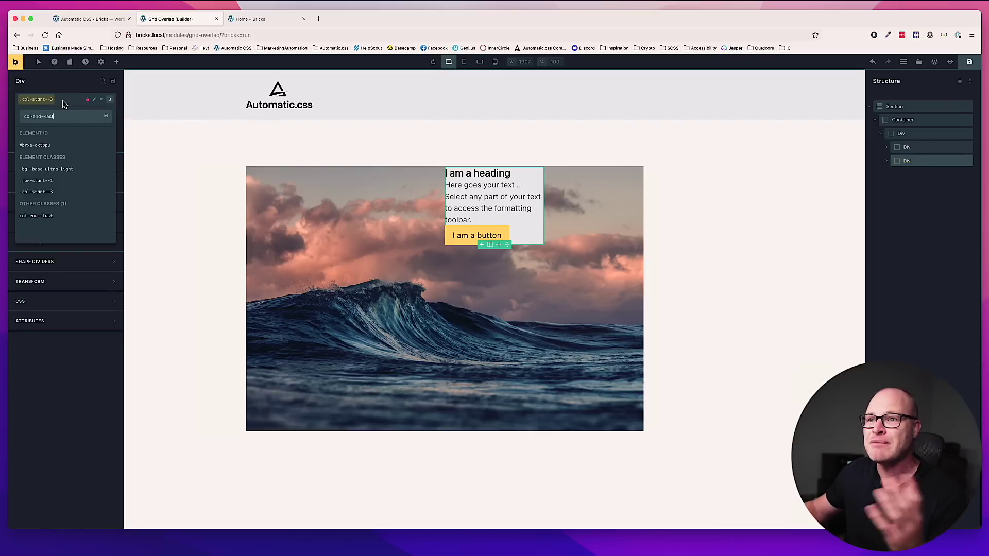
{"action": "left_click", "coordinate": [58, 215]}
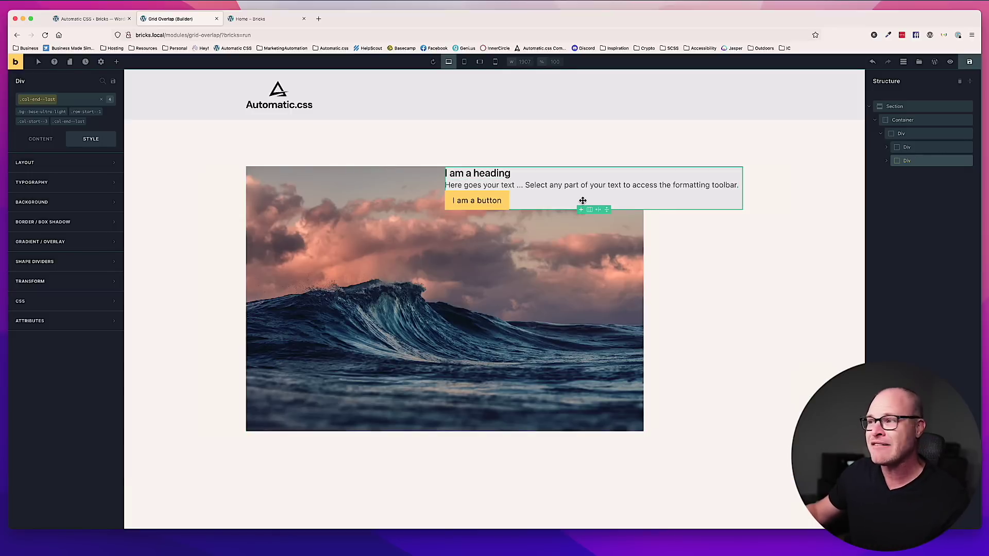
Add the padding class pad--l and the spacing class owl--m to the heading, text and button div
{"action": "left_click", "coordinate": [76, 101]}
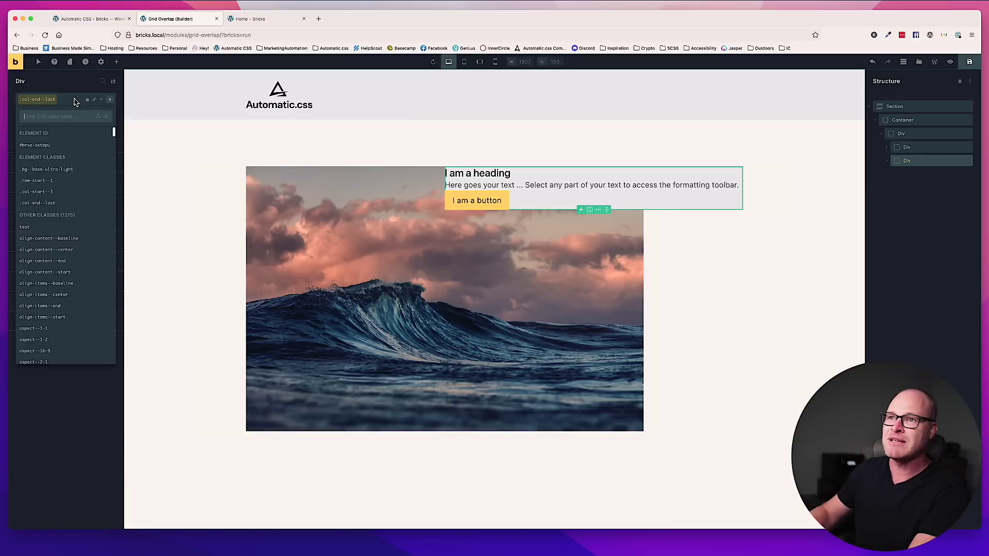
{"action": "type", "text": "pad--l"}
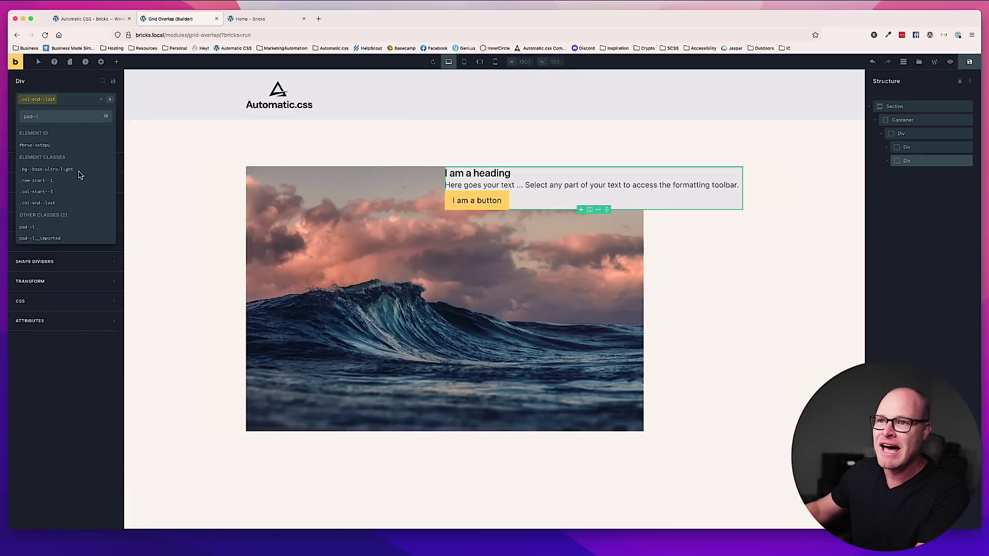
{"action": "left_click", "coordinate": [67, 229]}
{"action": "left_click", "coordinate": [58, 104]}
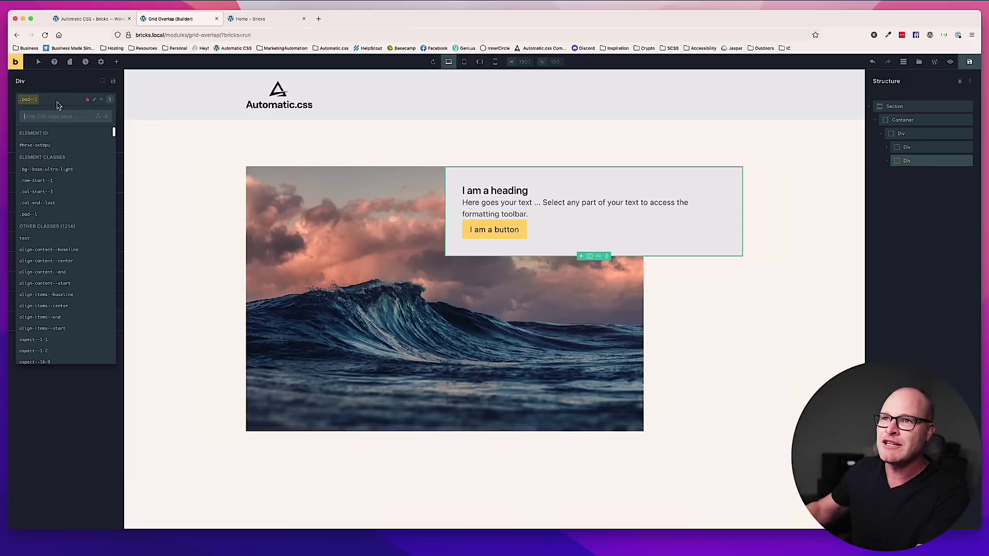
{"action": "type", "text": "owl--m"}
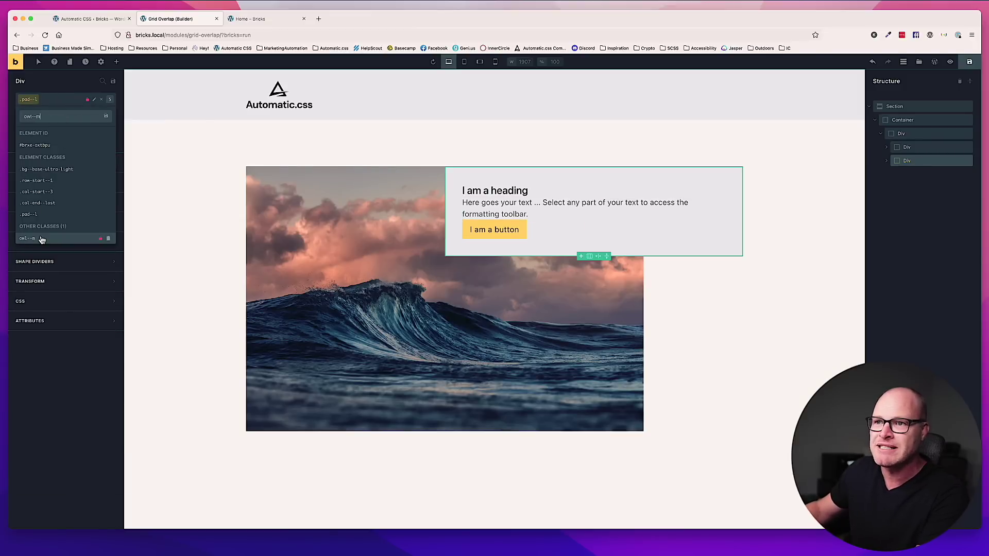
{"action": "left_click", "coordinate": [41, 239]}
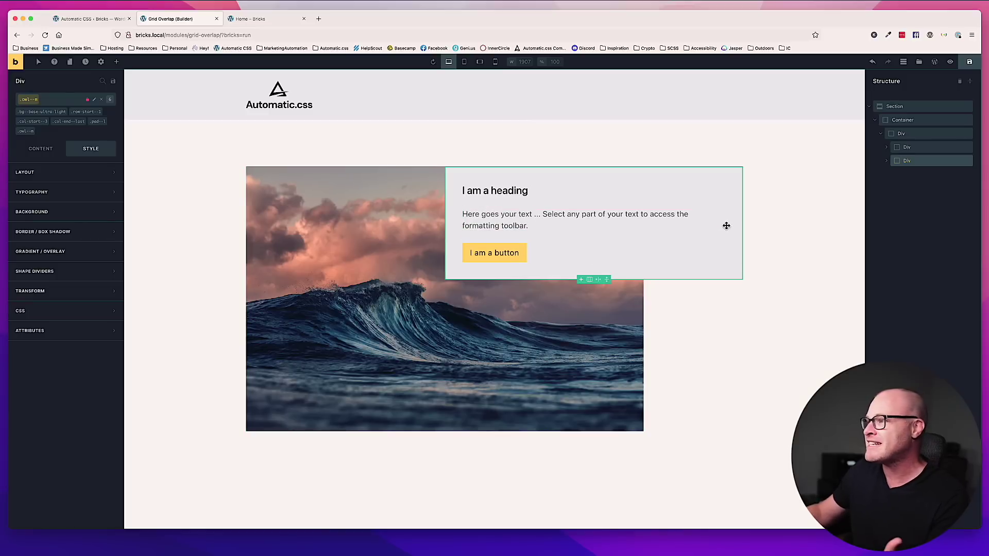
Assign the class align-items--center to the parent grid div so that the content card is vertically centered
{"action": "left_click", "coordinate": [694, 341]}
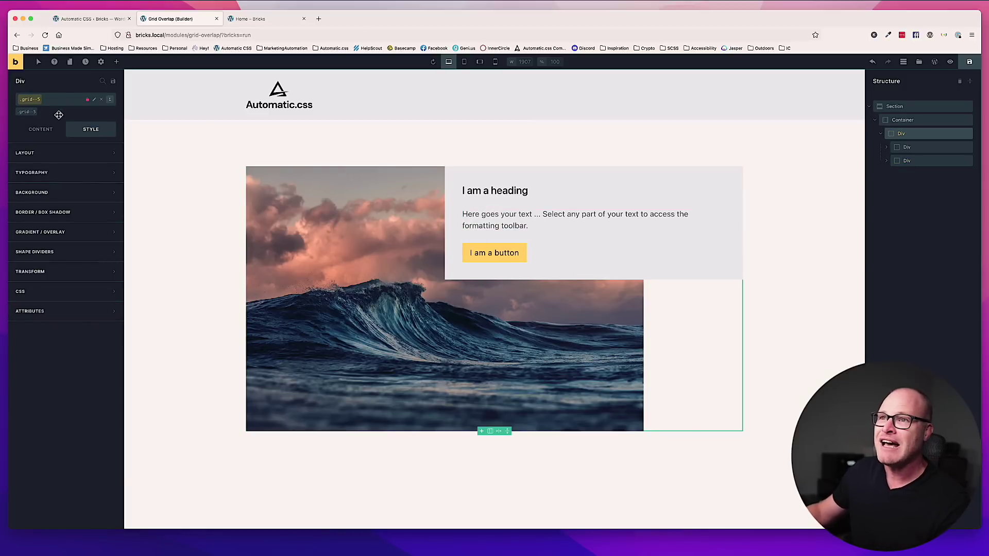
{"action": "left_click", "coordinate": [50, 100]}
{"action": "type", "text": "align-items--center"}
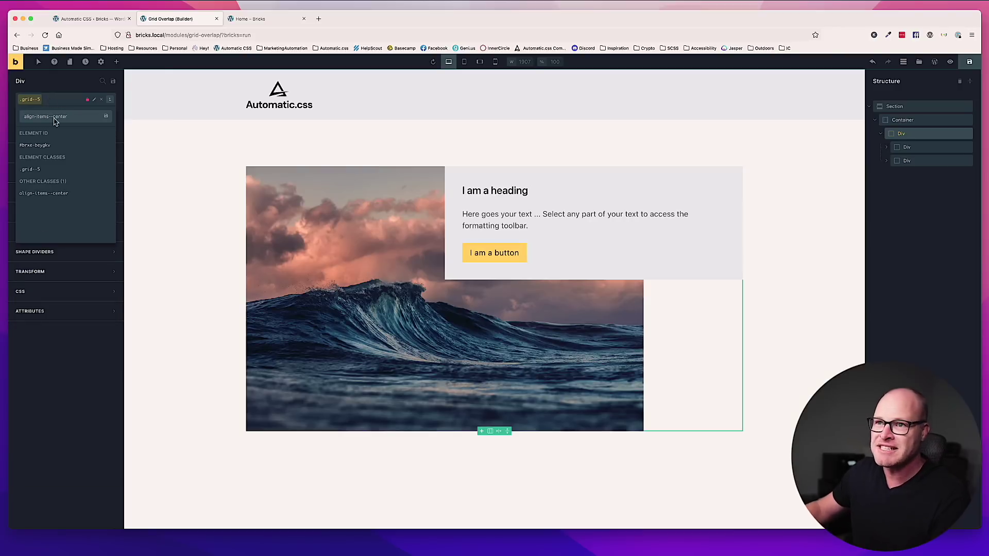
{"action": "left_click", "coordinate": [44, 193]}
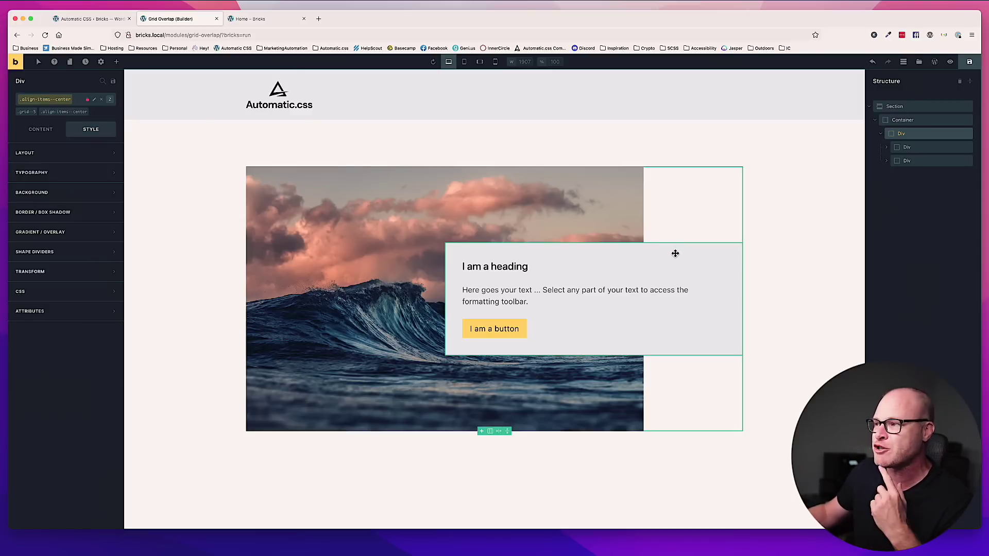
Replace the content card div's column start class with col-start--4
{"action": "left_click", "coordinate": [923, 161]}
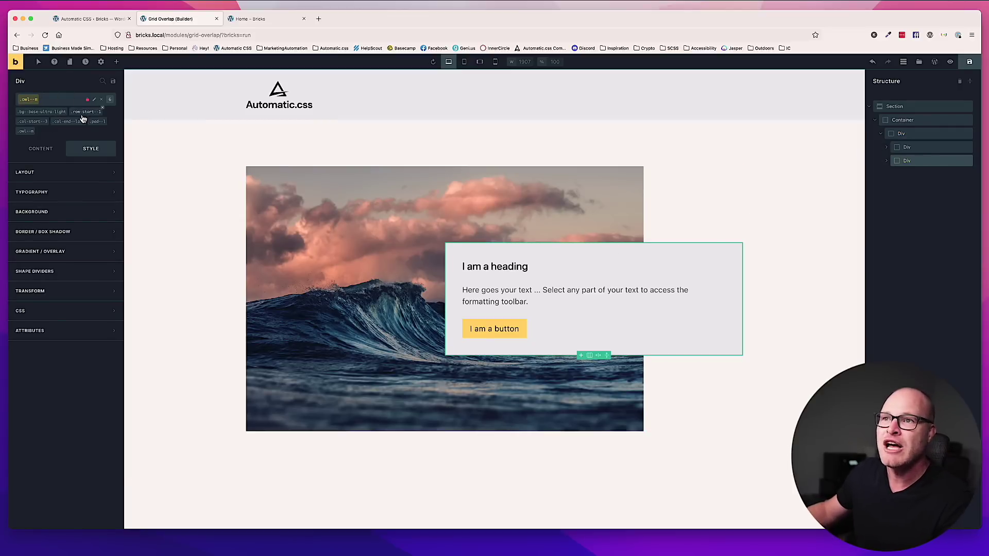
{"action": "left_click", "coordinate": [49, 119]}
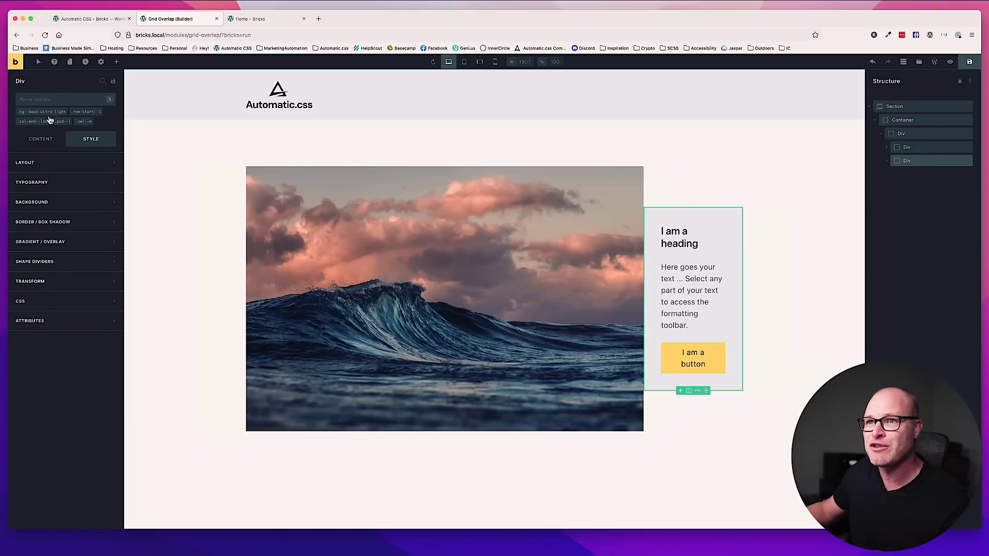
{"action": "left_click", "coordinate": [62, 103]}
{"action": "type", "text": "col-star"}
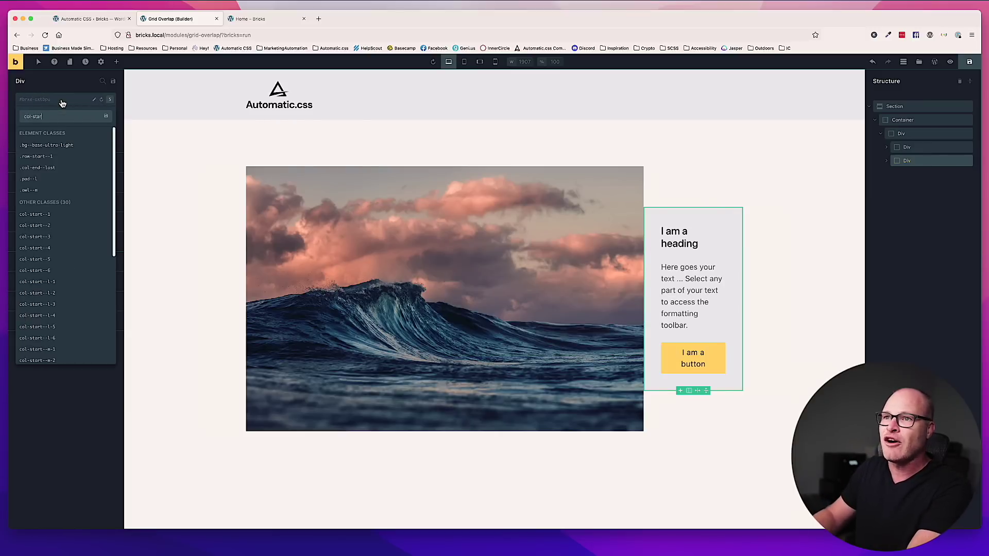
{"action": "type", "text": "t--4"}
{"action": "key", "text": "Return"}
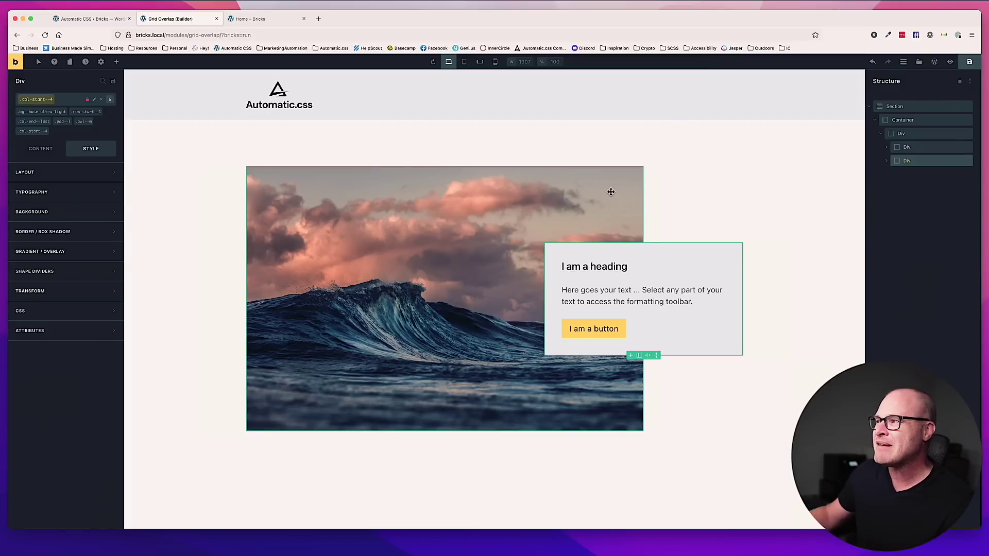
Replace the column end class on the wave image div with col-end--4
{"action": "left_click", "coordinate": [927, 147]}
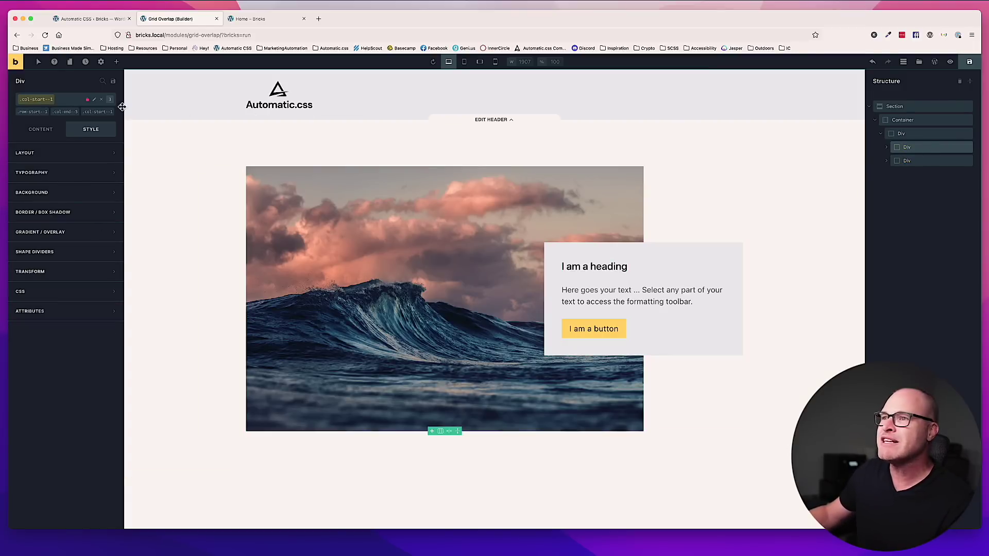
{"action": "left_click", "coordinate": [72, 111]}
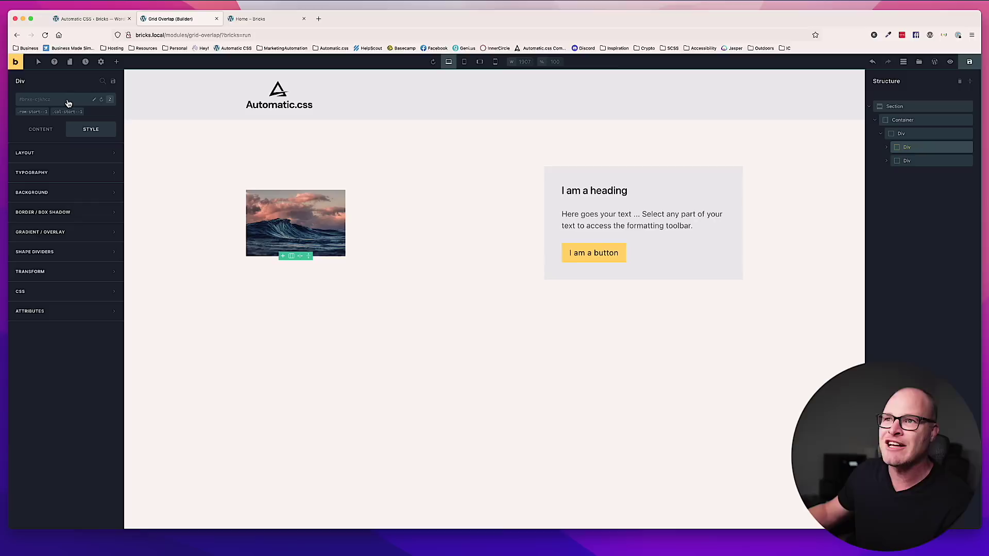
{"action": "left_click", "coordinate": [68, 103]}
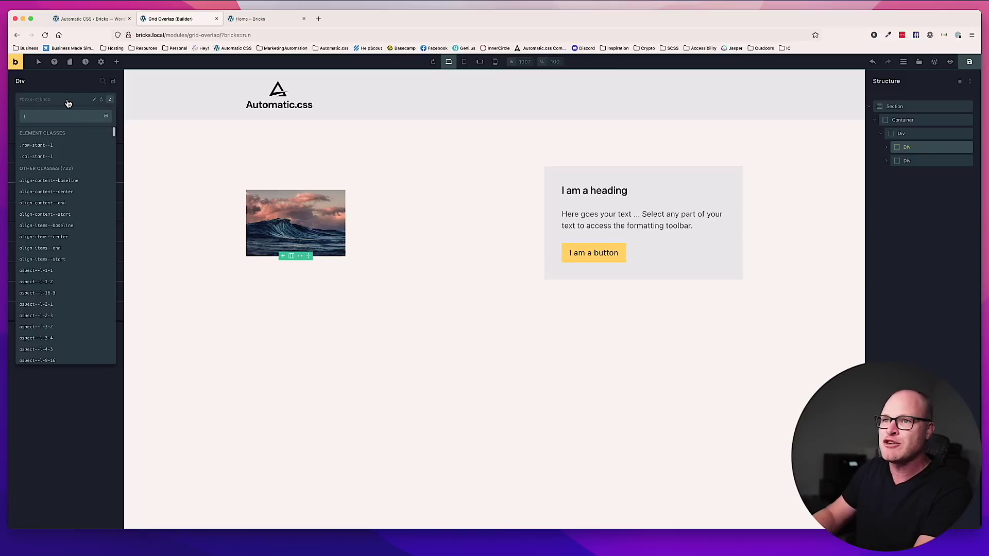
{"action": "type", "text": "col-end--4"}
{"action": "key", "text": "Return"}
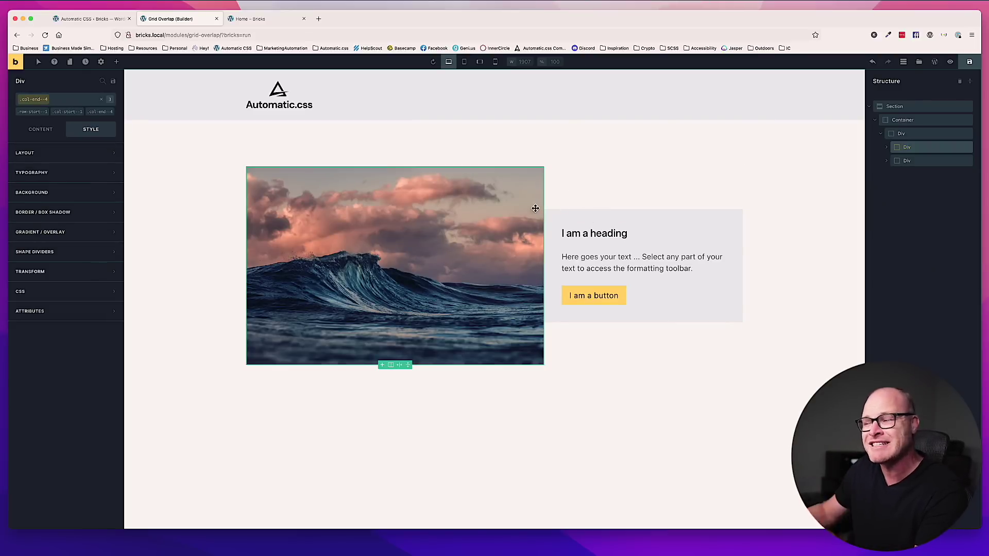
Swap the content card div's column start class for col-start--3 so that it overlaps the narrower image
{"action": "left_click", "coordinate": [567, 216]}
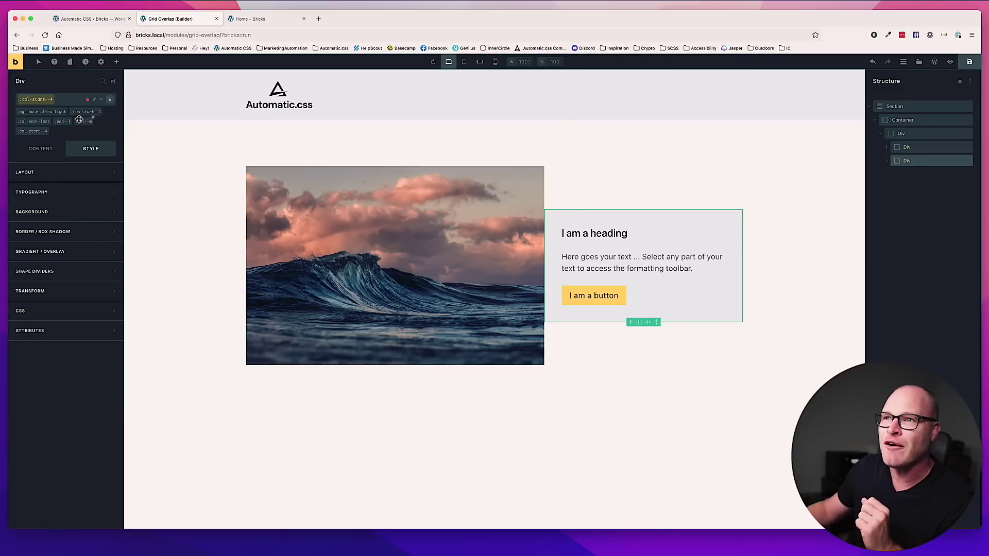
{"action": "left_click", "coordinate": [48, 128]}
{"action": "left_click", "coordinate": [61, 105]}
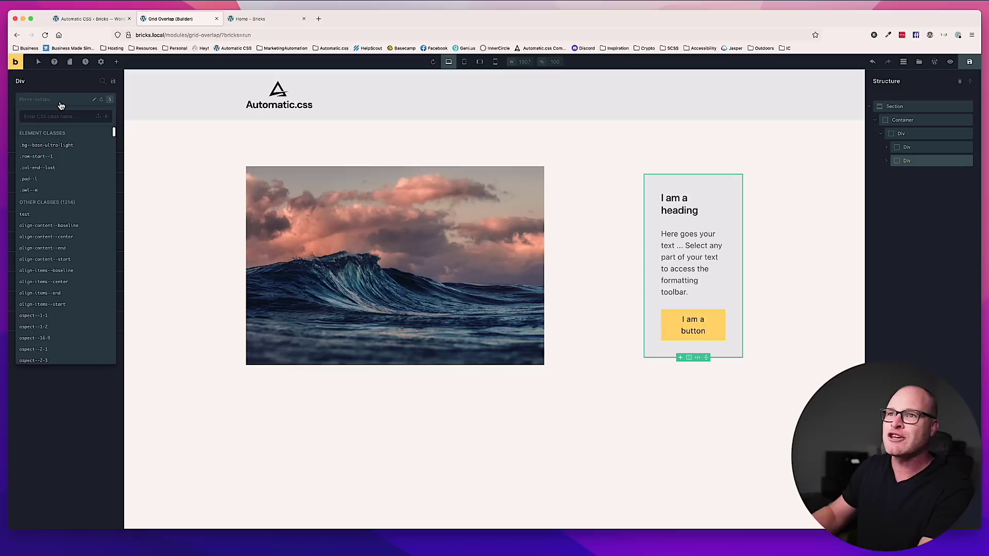
{"action": "type", "text": "col-"}
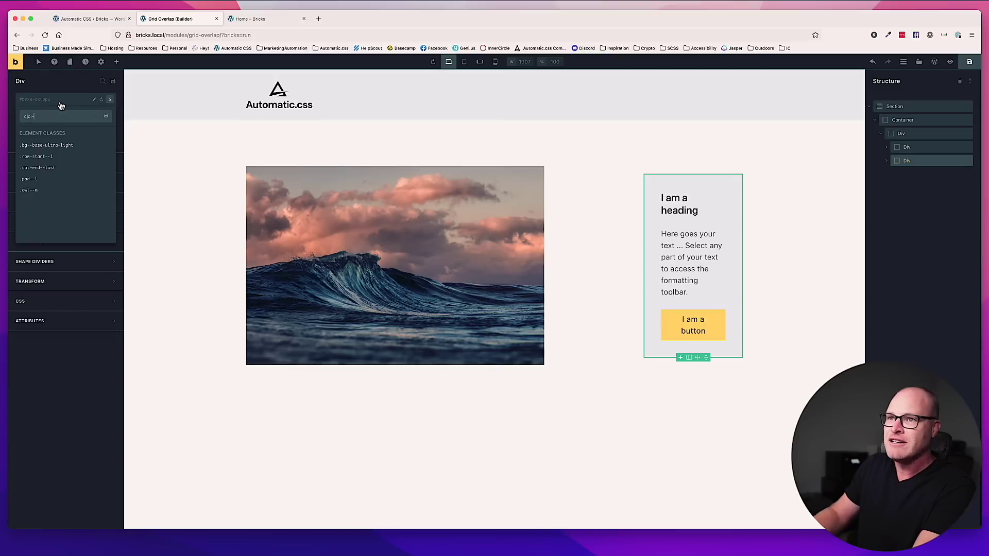
{"action": "type", "text": "start--3"}
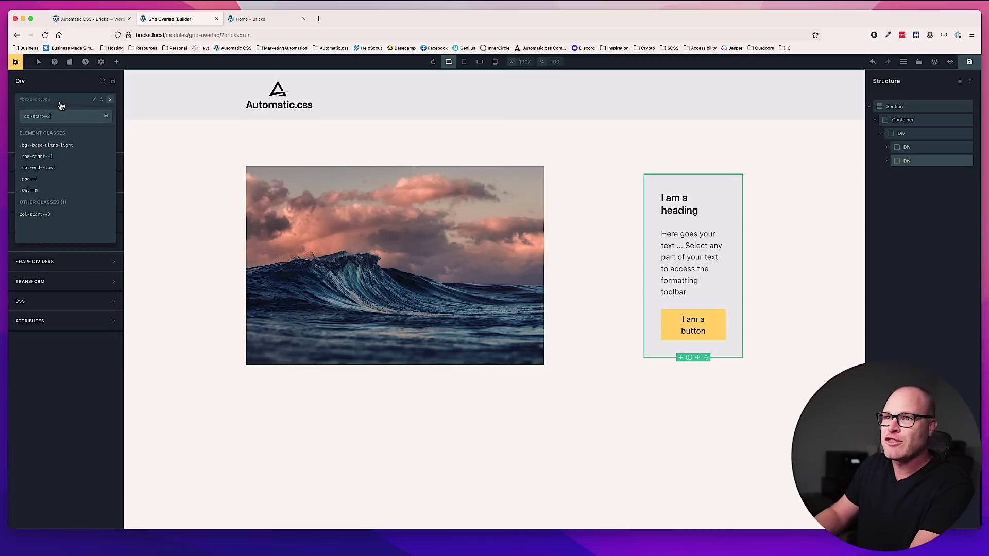
{"action": "key", "text": "Return"}
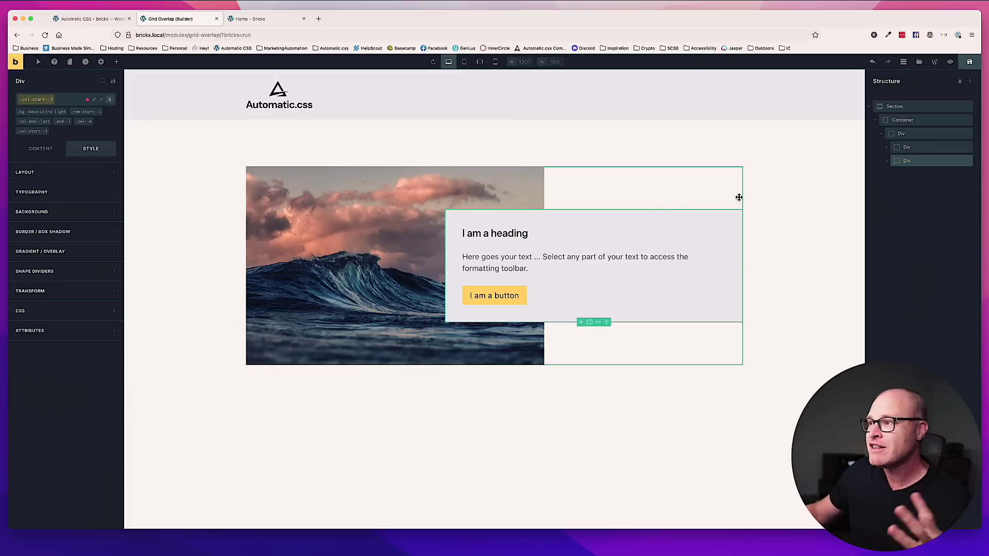
Preview the overlap layout at the tablet breakpoint and return to the desktop view
{"action": "left_click", "coordinate": [757, 201]}
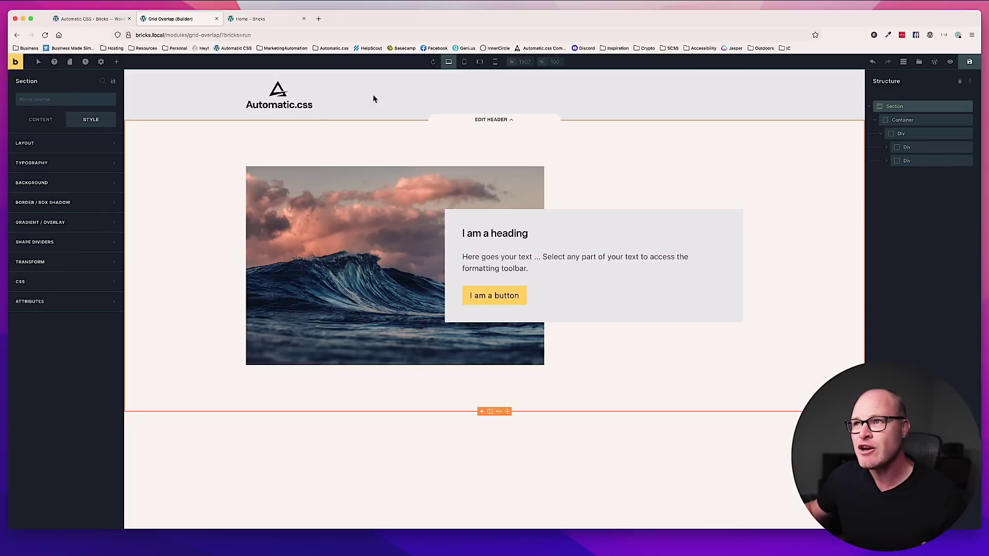
{"action": "left_click", "coordinate": [464, 62]}
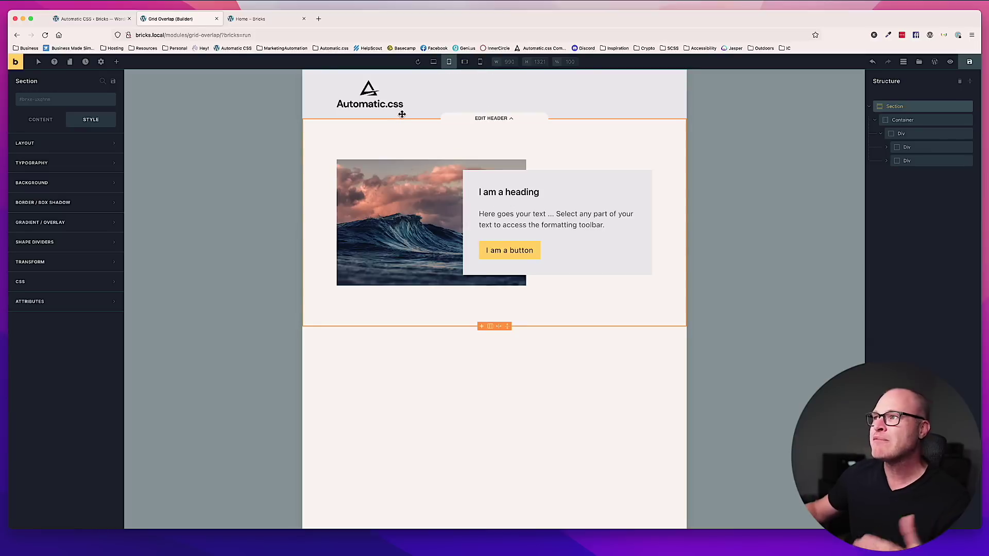
{"action": "left_click", "coordinate": [433, 62]}
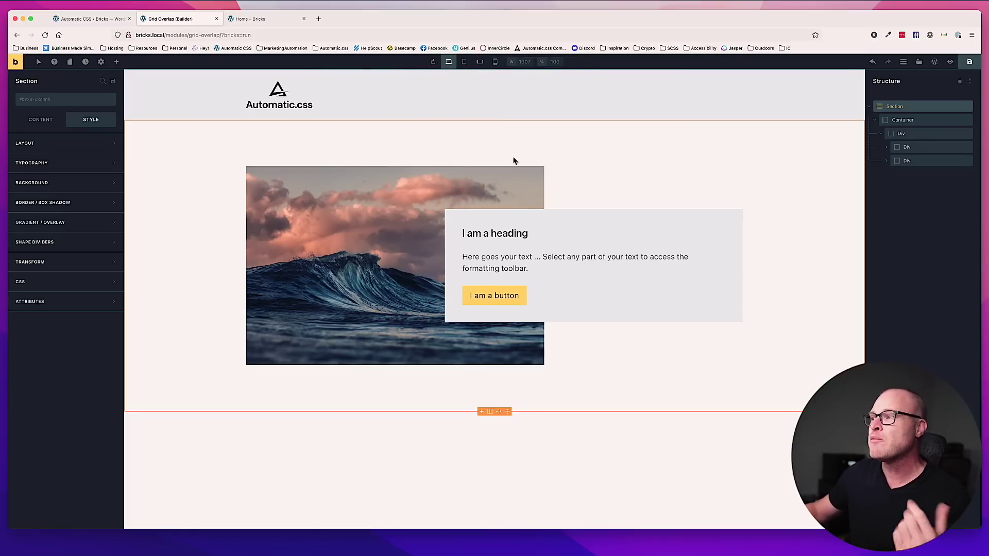
Assign the class grid--l-1 to the parent grid div and show the page at the tablet breakpoint
{"action": "left_click", "coordinate": [928, 135]}
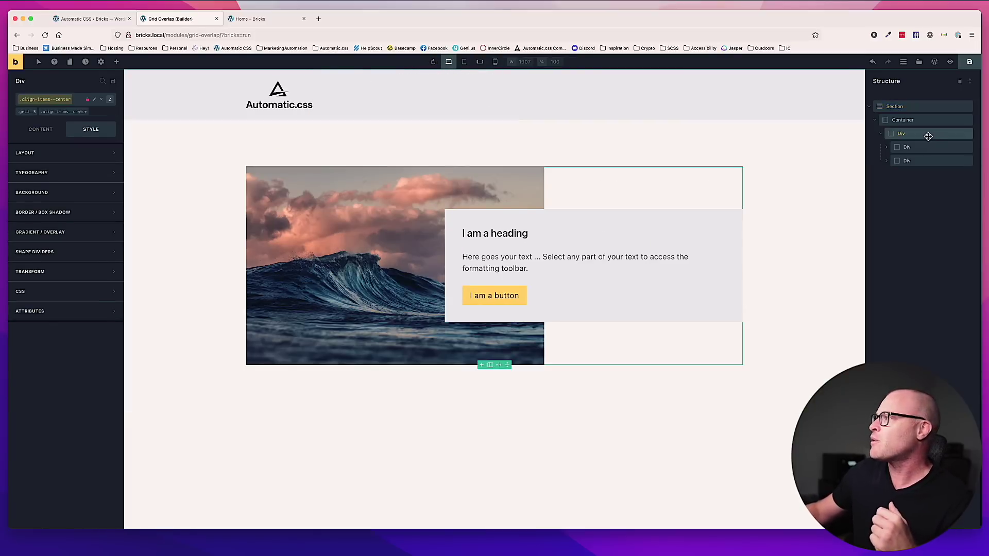
{"action": "left_click", "coordinate": [80, 106]}
{"action": "type", "text": "grid--l-1"}
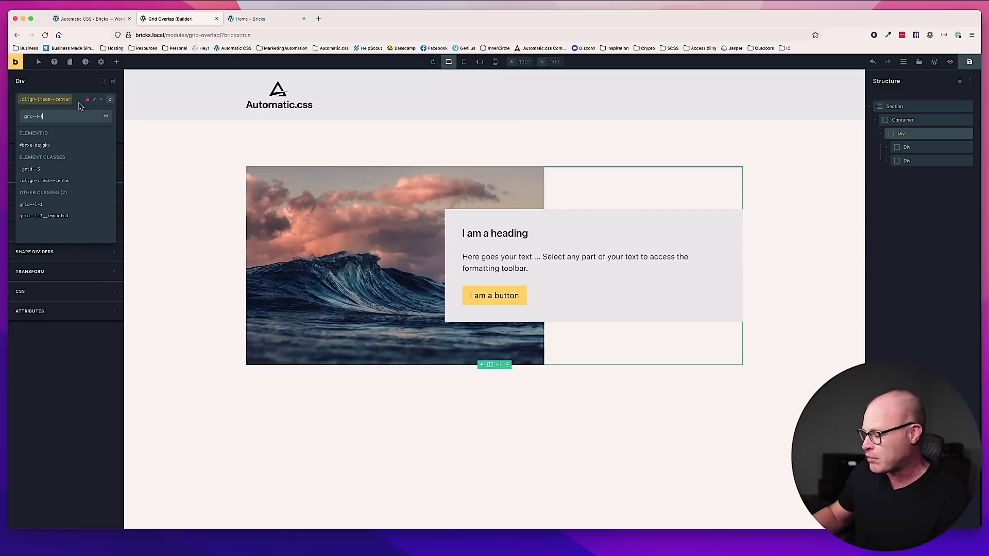
{"action": "key", "text": "Return"}
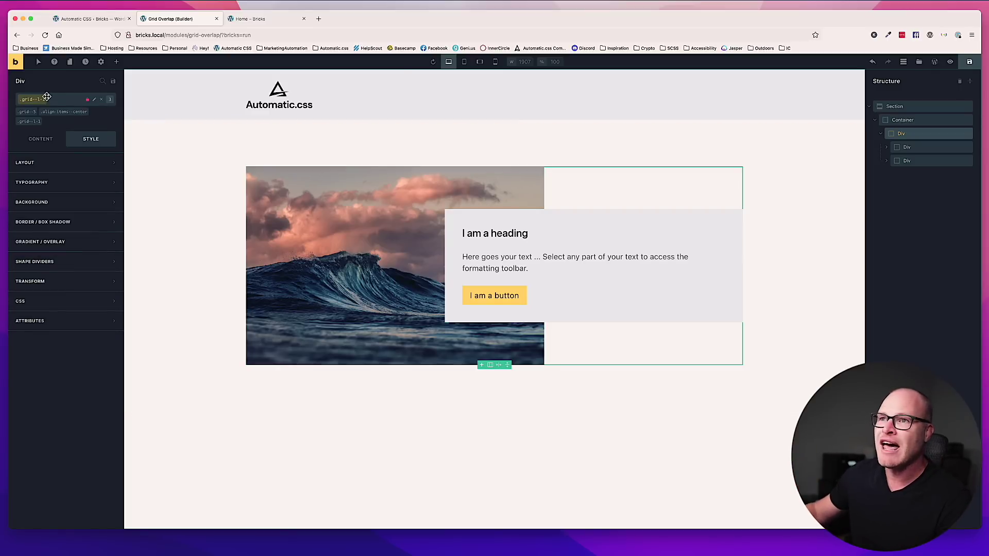
{"action": "left_click", "coordinate": [464, 61]}
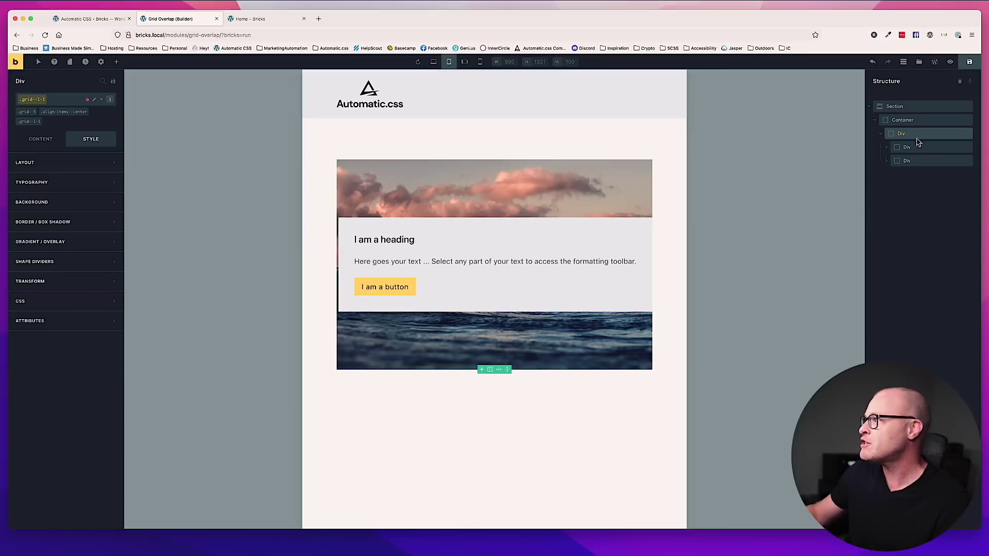
Assign the class row-start--l-2 to the content card div so that it sits below the image on tablet
{"action": "left_click", "coordinate": [916, 162]}
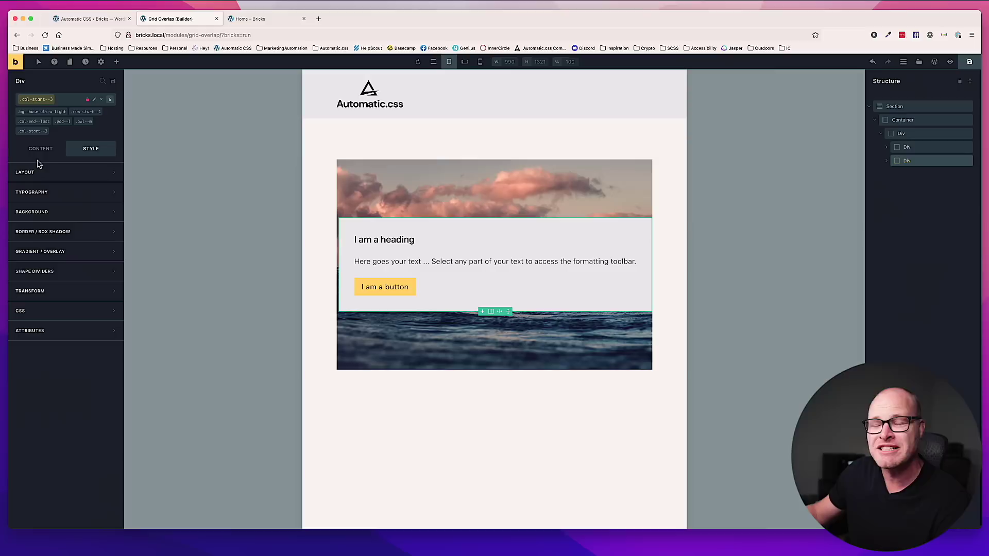
{"action": "left_click", "coordinate": [66, 102]}
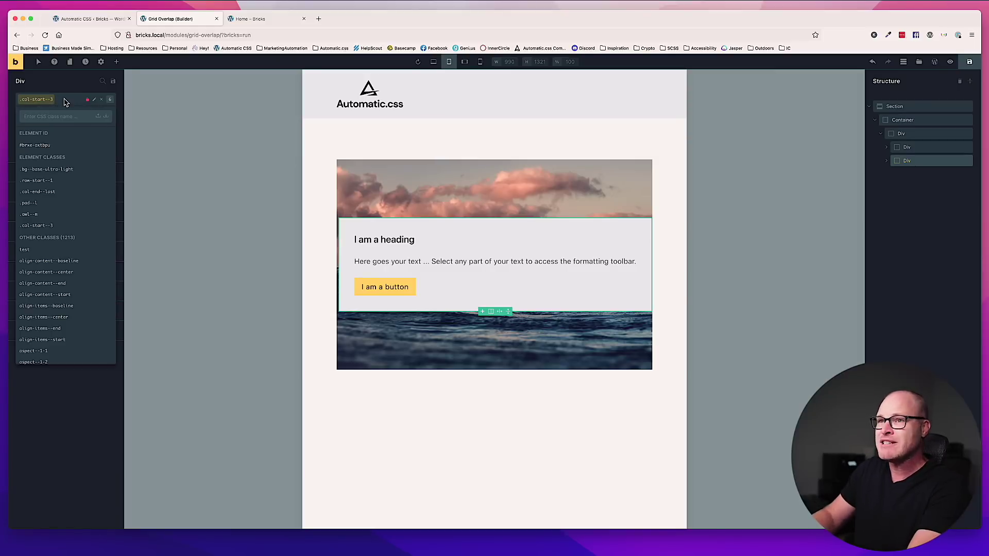
{"action": "type", "text": "row-start--l-2"}
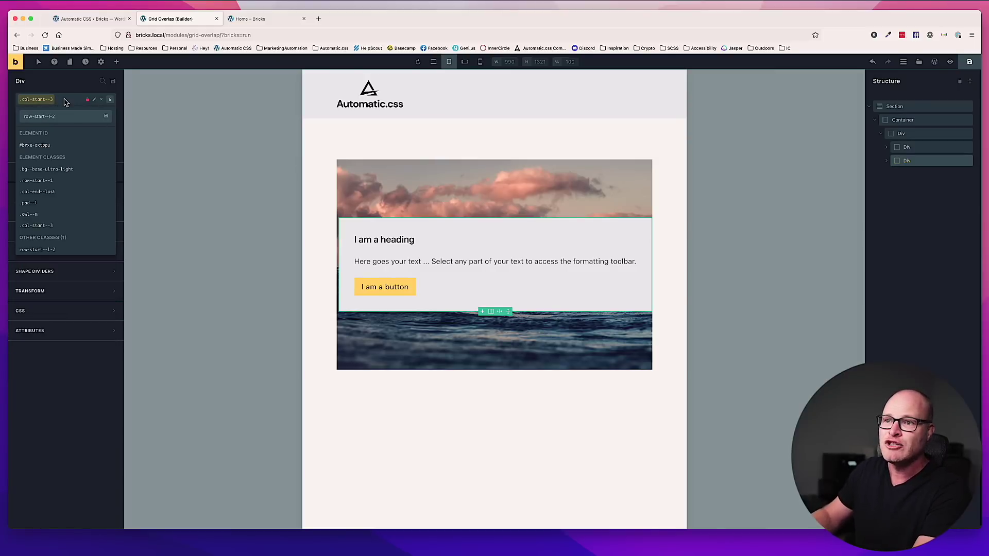
{"action": "left_click", "coordinate": [42, 249]}
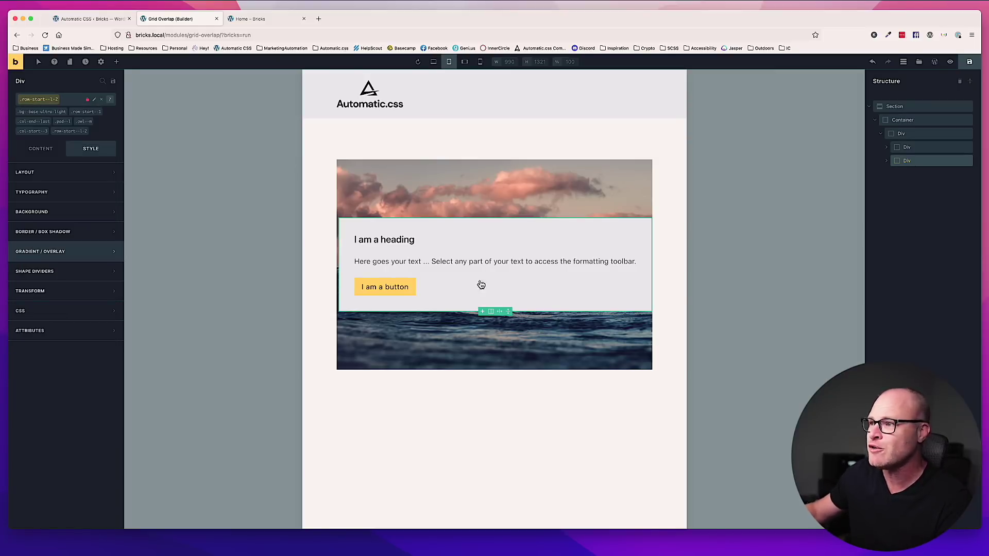
{"action": "left_click", "coordinate": [670, 407]}
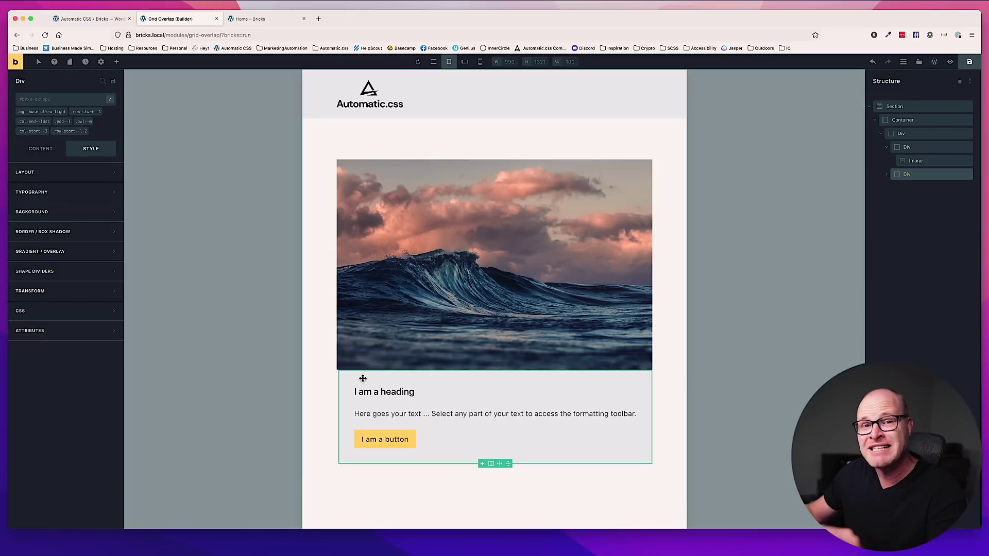
Assign the class col-start--l-1 to the content card div so that it starts at the first column on tablet
{"action": "left_click", "coordinate": [71, 105]}
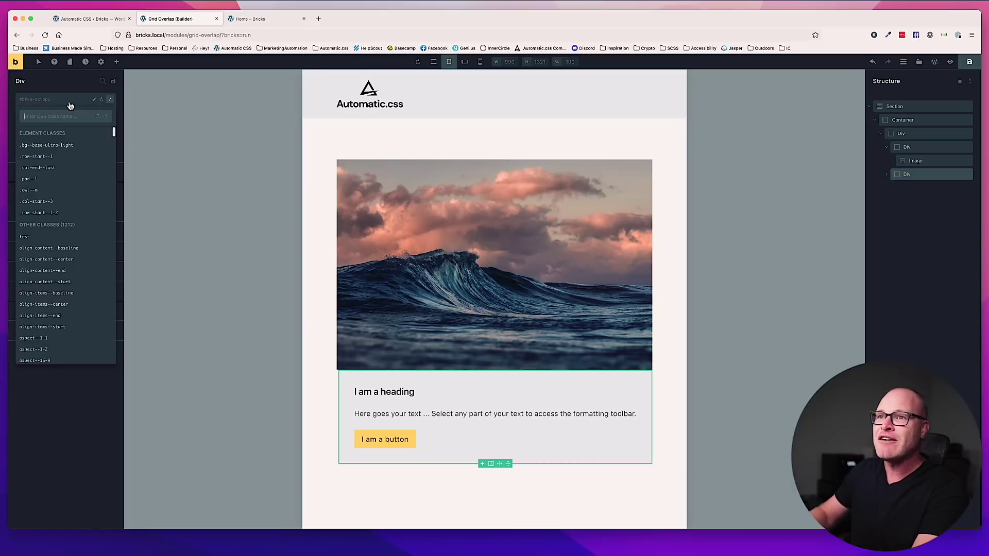
{"action": "type", "text": "col-start"}
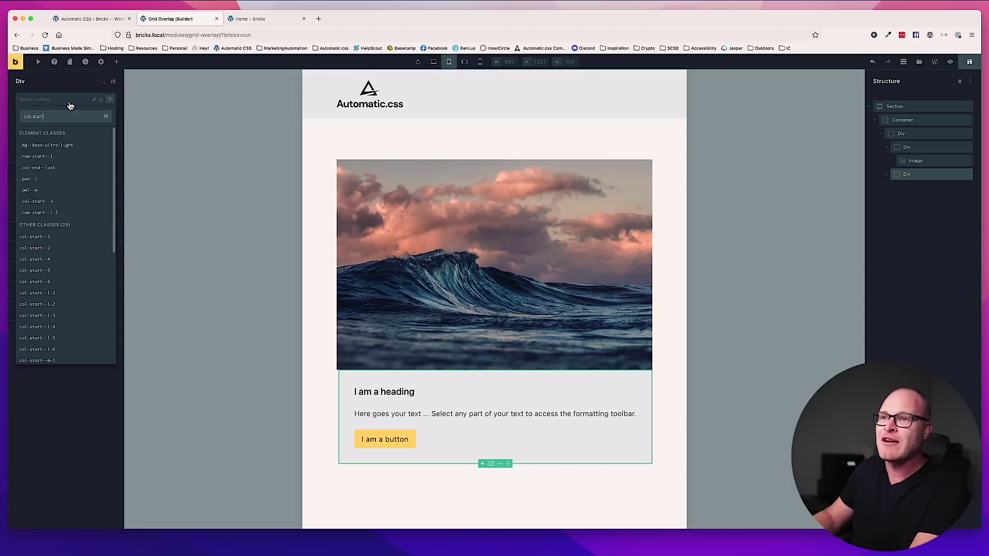
{"action": "type", "text": "--l-1"}
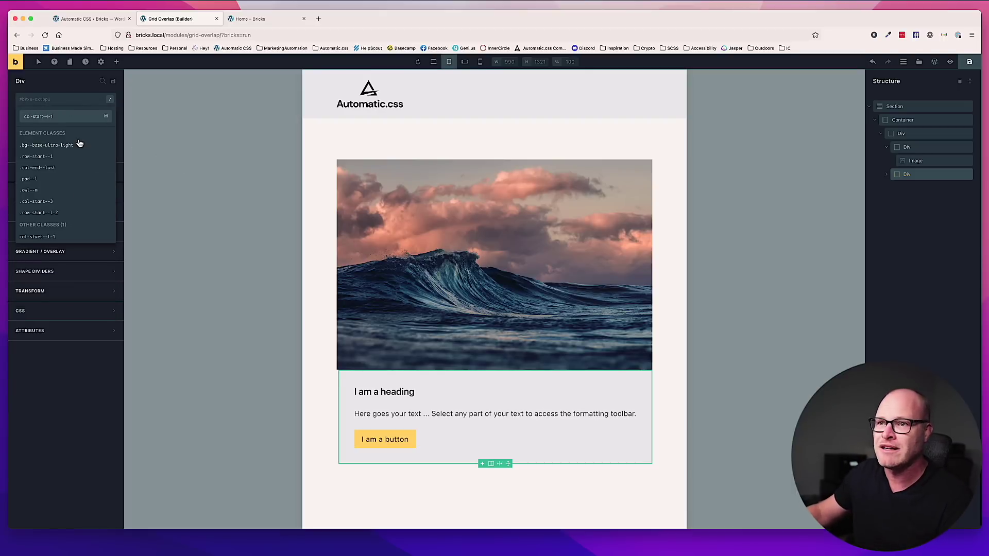
{"action": "left_click", "coordinate": [62, 239]}
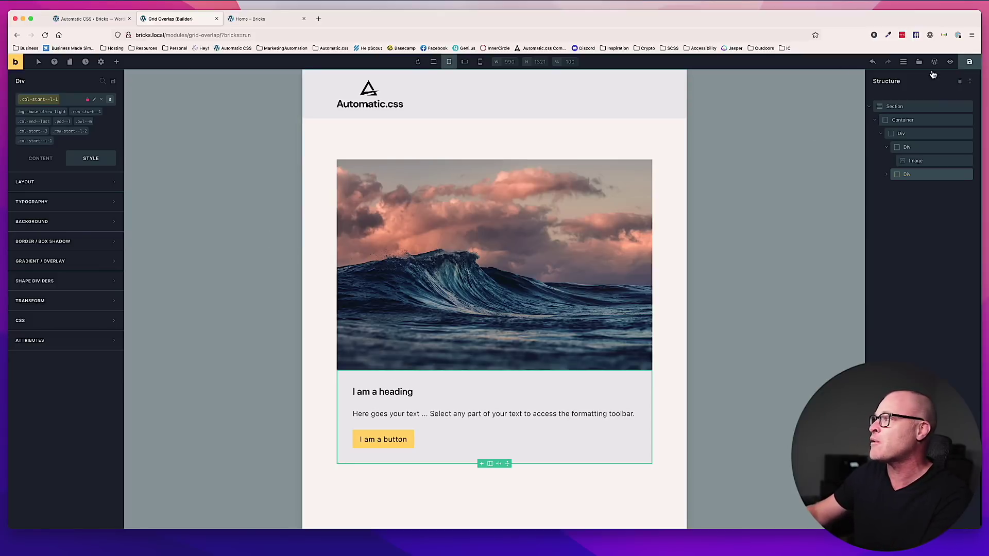
View the Grid Overlap page on the front end and test its layout at different widths in responsive design mode
{"action": "left_click", "coordinate": [16, 62]}
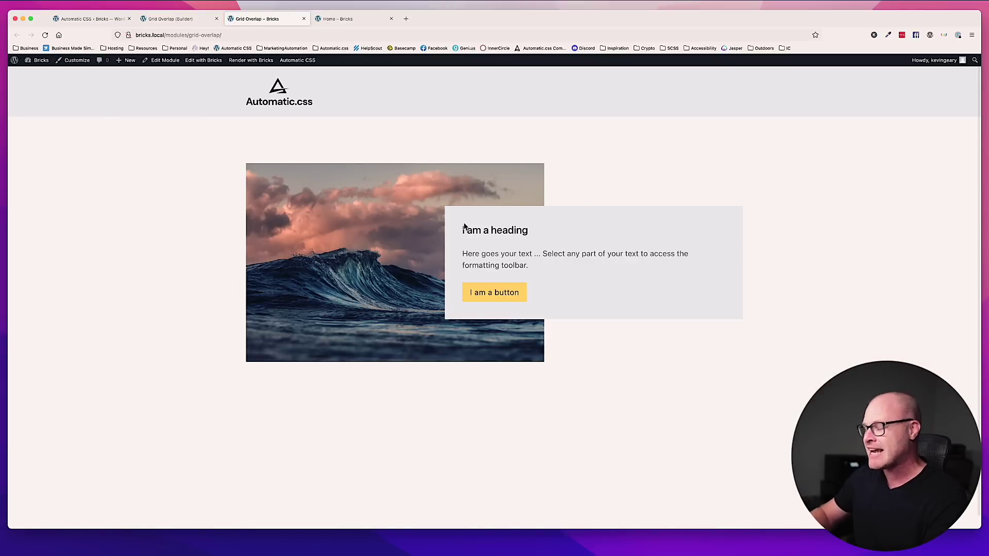
{"action": "key", "text": "super+alt+m"}
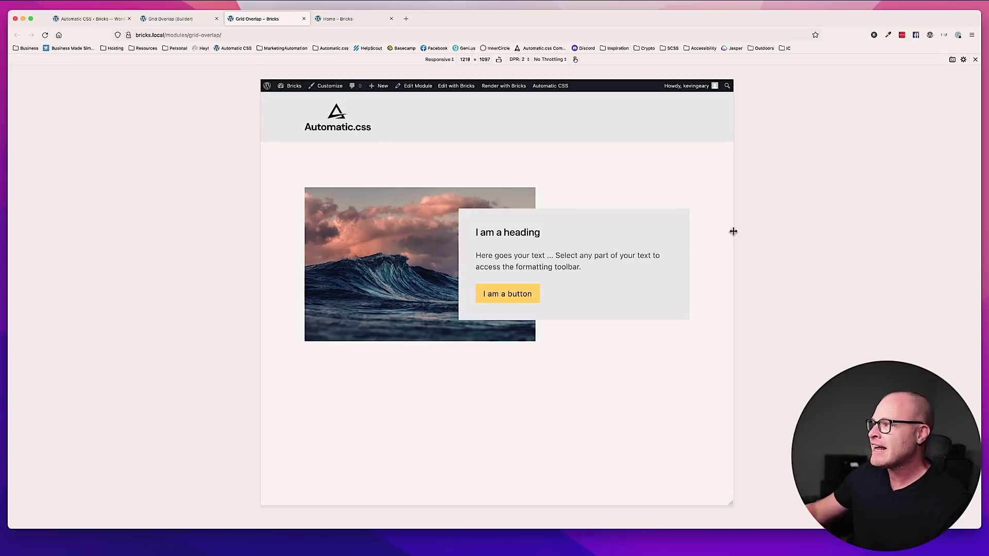
{"action": "left_click_drag", "start_coordinate": [733, 232], "coordinate": [819, 253]}
{"action": "key", "text": "super+alt+m"}
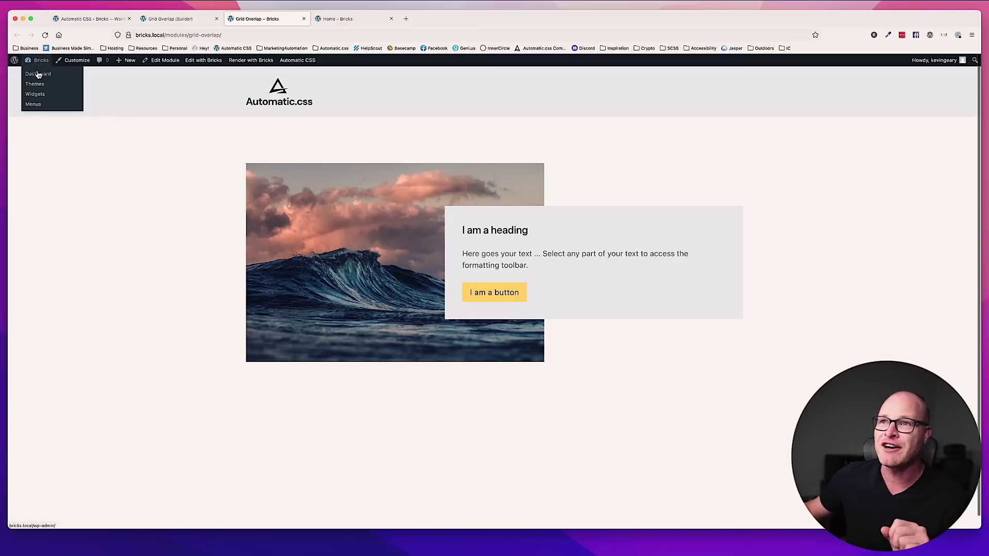
{"action": "left_click", "coordinate": [38, 74]}
{"action": "key", "text": "super+bracketleft"}
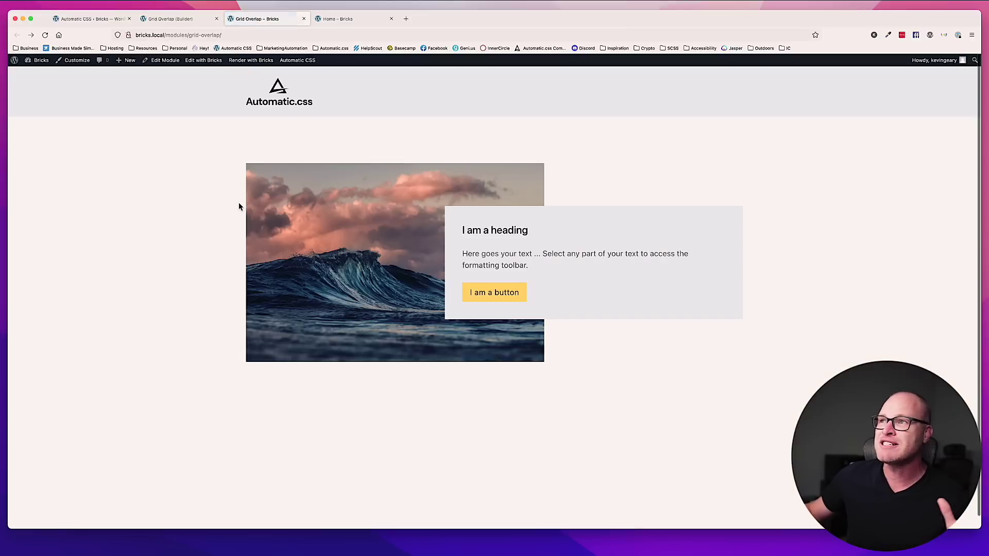
Return to the Grid Overlap builder, look over the theme styles settings and reselect the content card div
{"action": "left_click", "coordinate": [186, 19]}
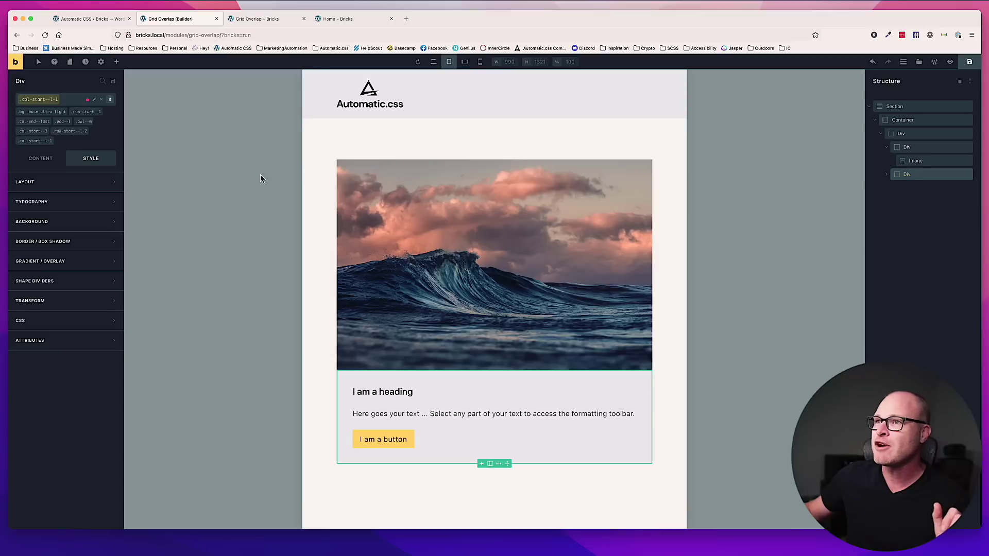
{"action": "left_click", "coordinate": [101, 61]}
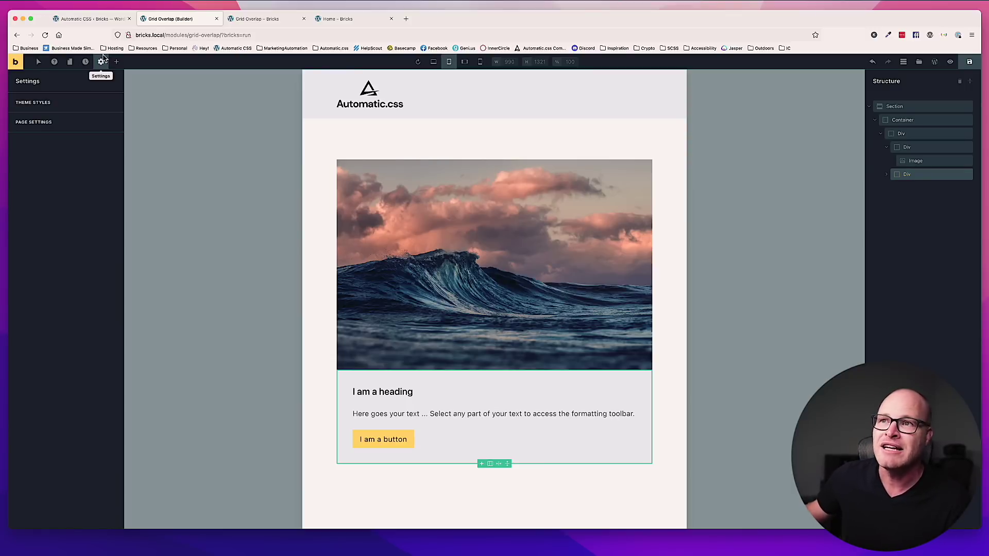
{"action": "left_click", "coordinate": [36, 102]}
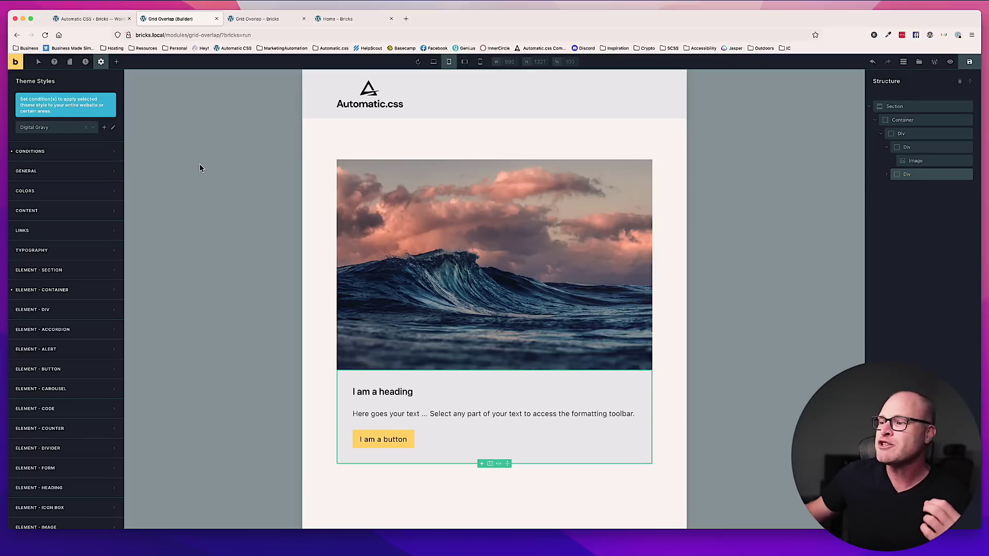
{"action": "left_click", "coordinate": [450, 389]}
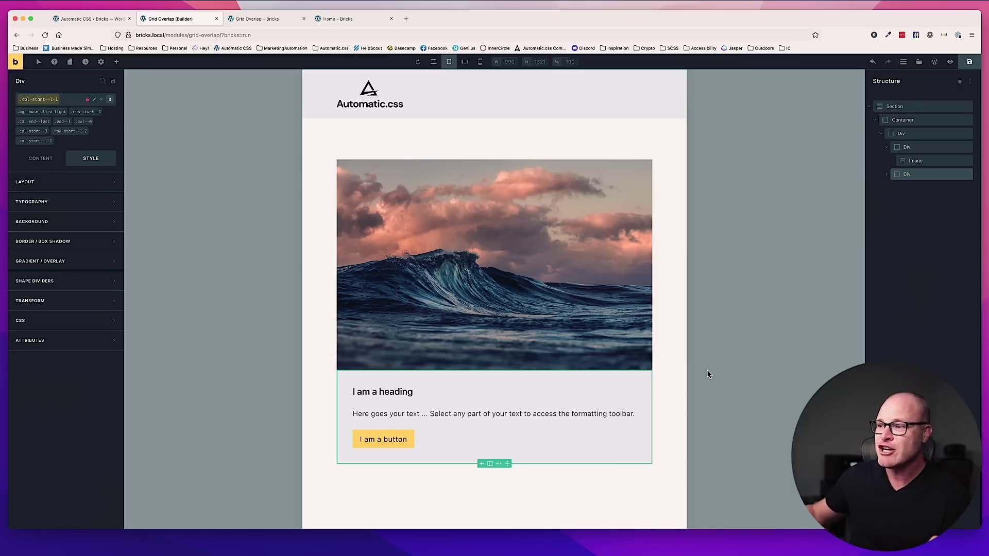
Replace the content card div's bg--base-ultra-light class with a new class named custom-class
{"action": "left_click", "coordinate": [67, 108]}
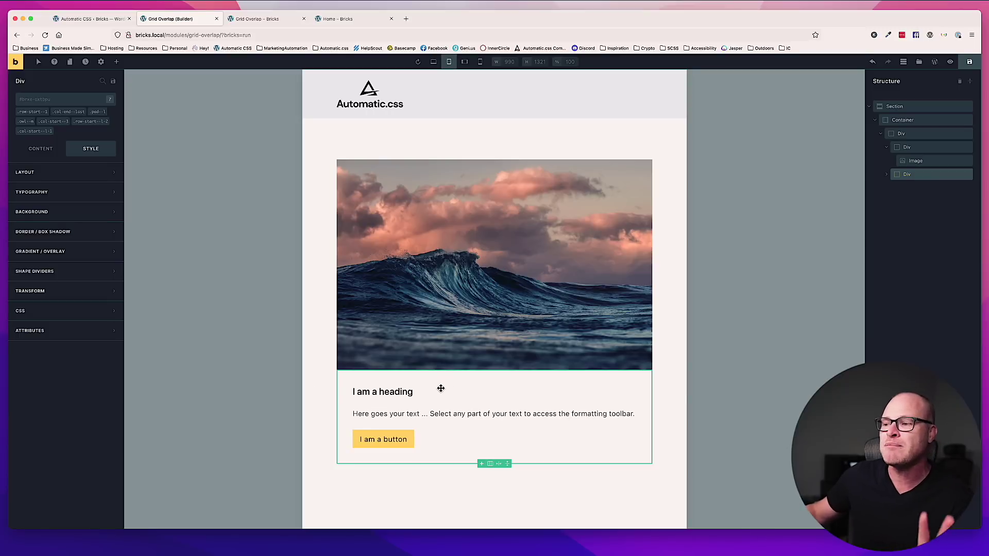
{"action": "left_click", "coordinate": [58, 100]}
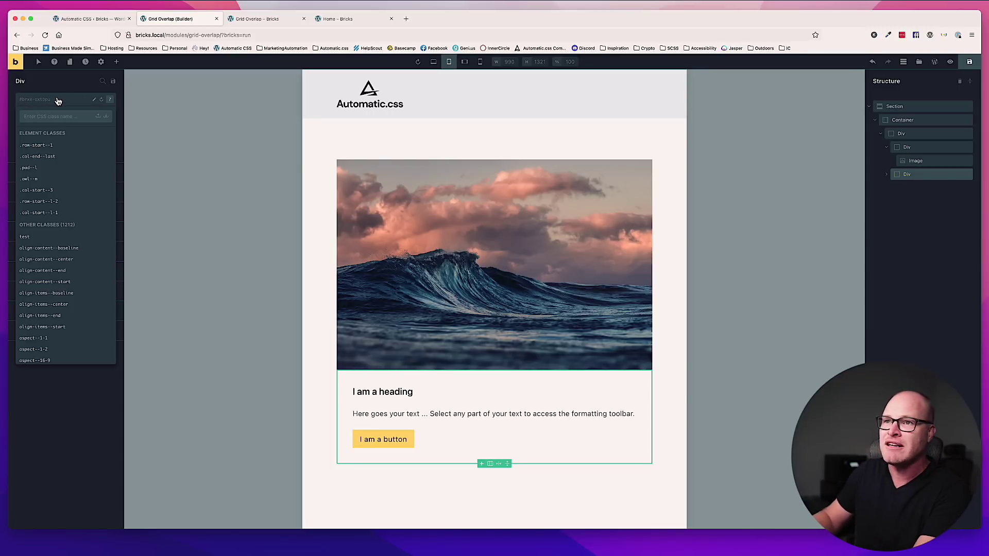
{"action": "type", "text": "custom-class"}
{"action": "key", "text": "Return"}
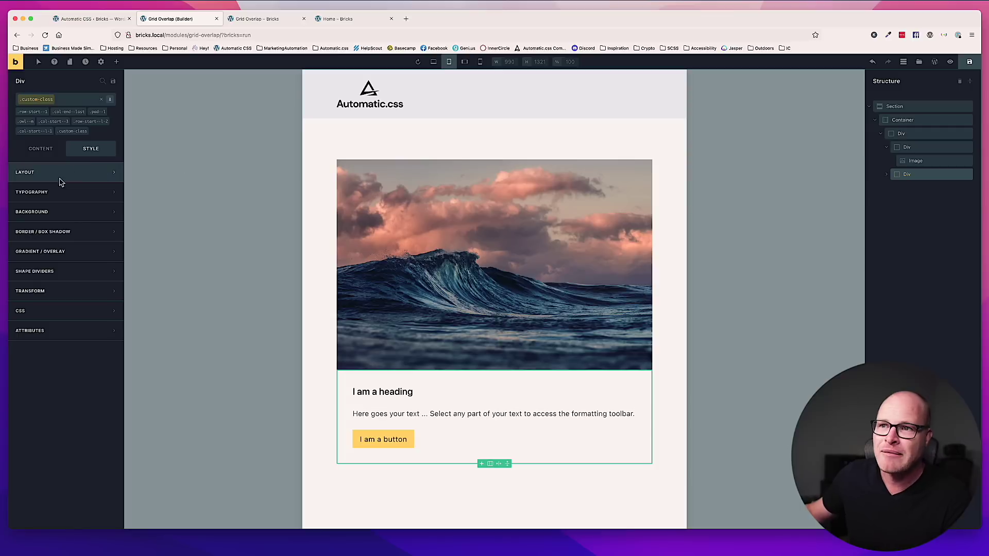
Browse the Primary, ACSS Global, ACSS Primary, ACSS Secondary and ACSS Accent palettes for the custom-class background color
{"action": "left_click", "coordinate": [57, 213]}
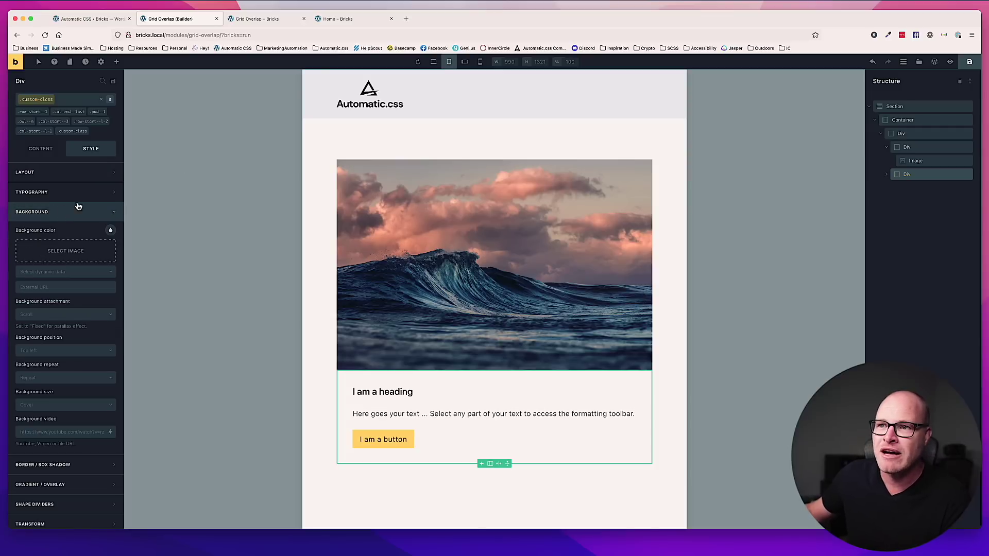
{"action": "left_click", "coordinate": [111, 232]}
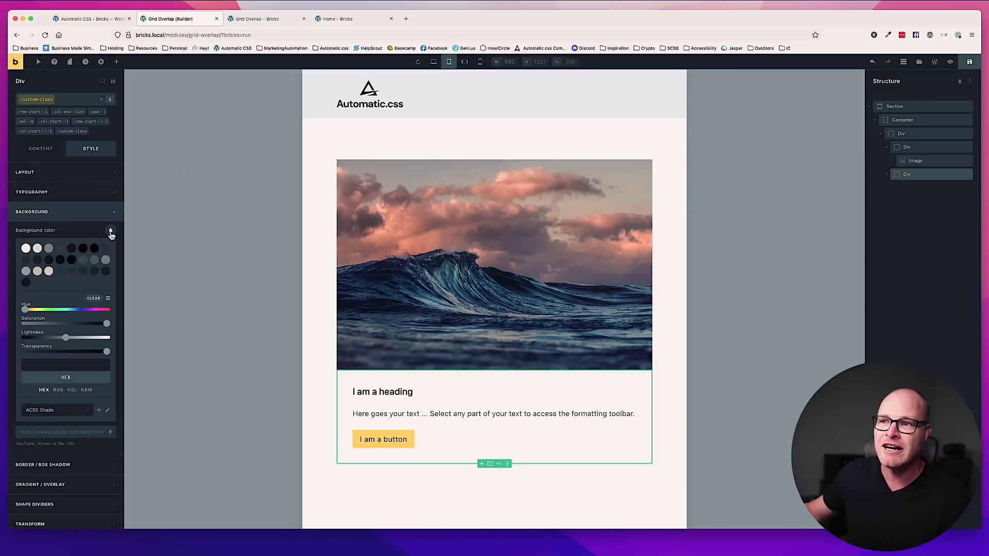
{"action": "left_click", "coordinate": [65, 414]}
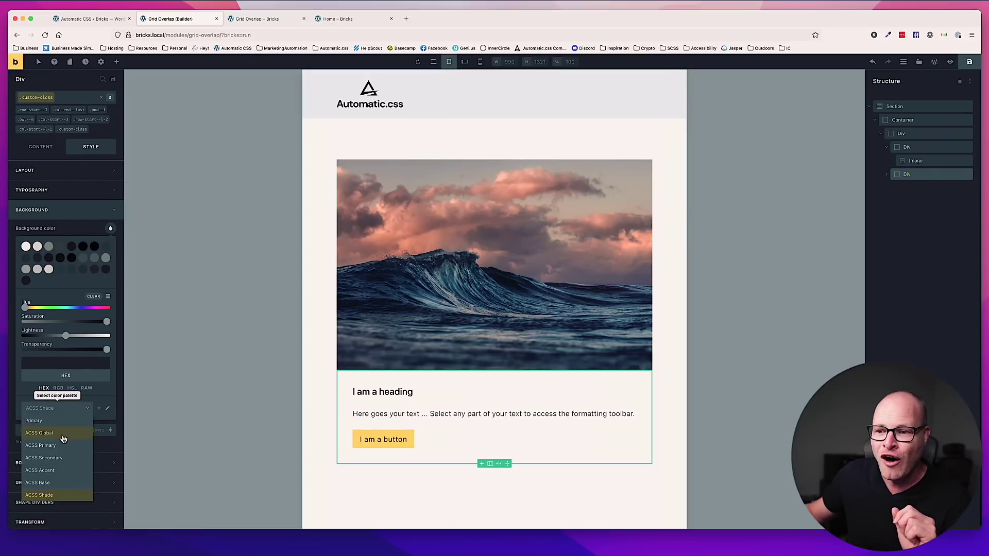
{"action": "scroll", "coordinate": [62, 463], "scroll_direction": "down", "scroll_amount": 1}
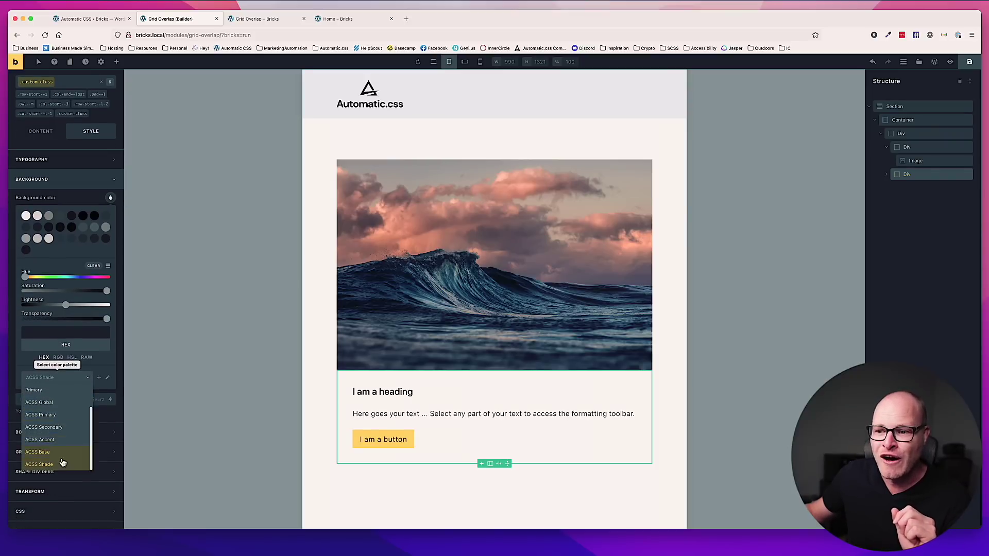
{"action": "left_click", "coordinate": [55, 393]}
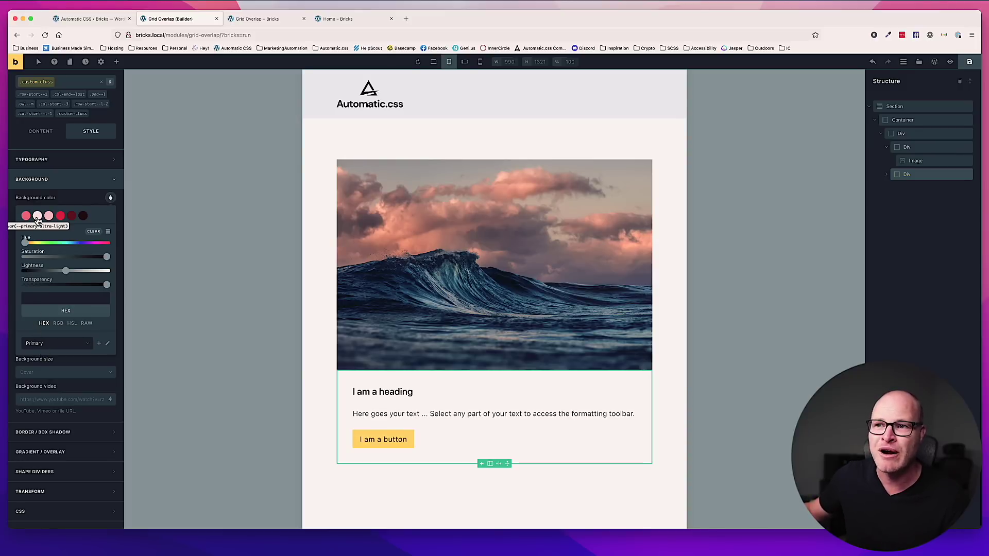
{"action": "left_click", "coordinate": [55, 343]}
{"action": "left_click", "coordinate": [46, 368]}
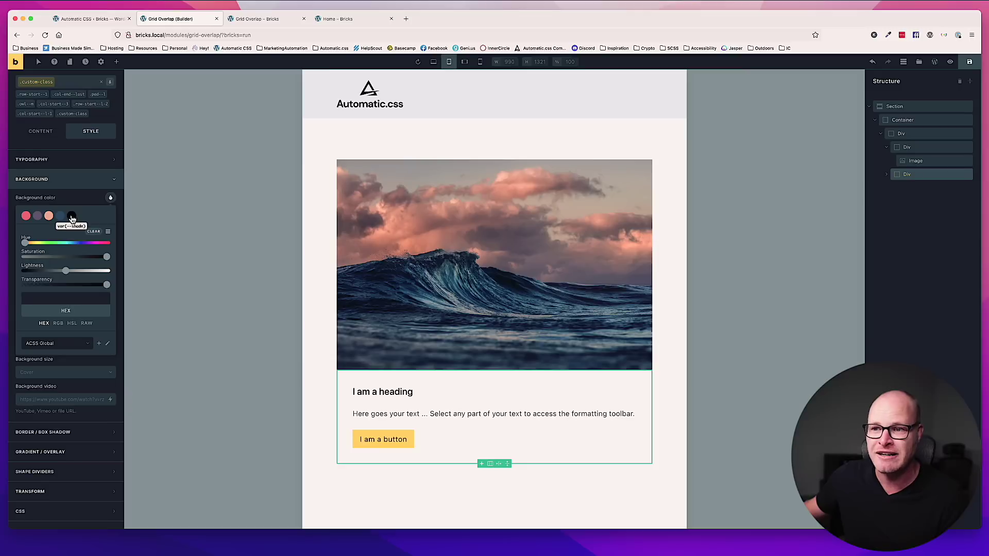
{"action": "left_click", "coordinate": [60, 344]}
{"action": "left_click", "coordinate": [55, 384]}
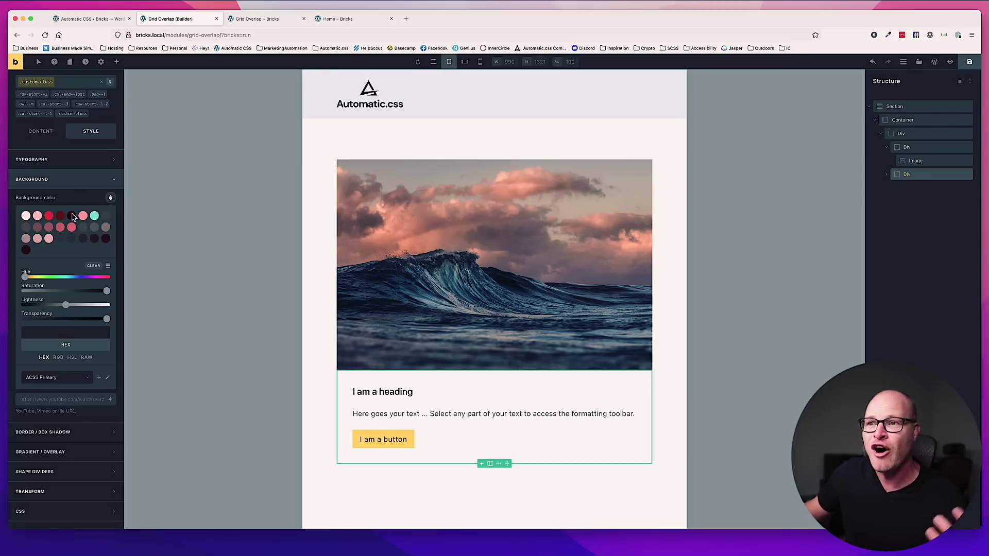
{"action": "left_click", "coordinate": [50, 377]}
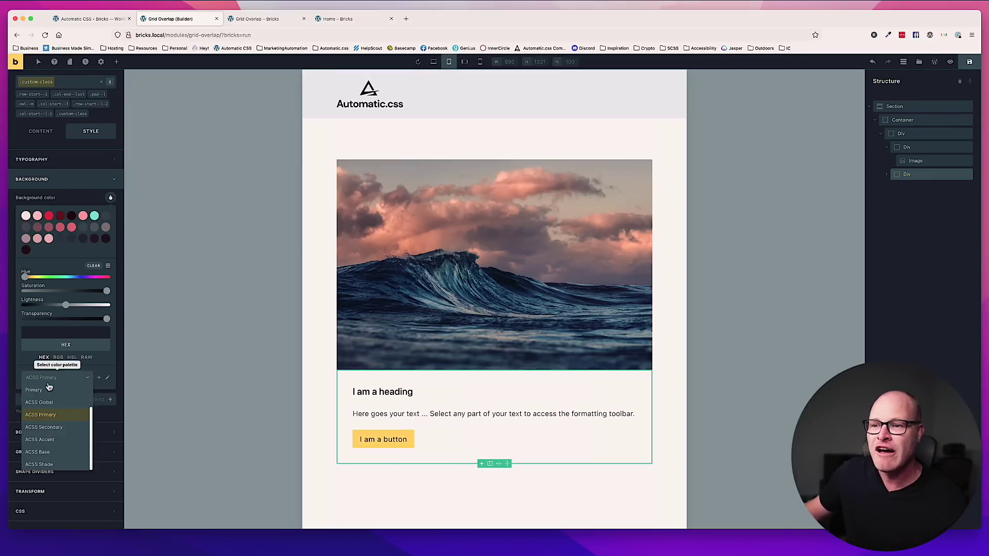
{"action": "left_click", "coordinate": [47, 429]}
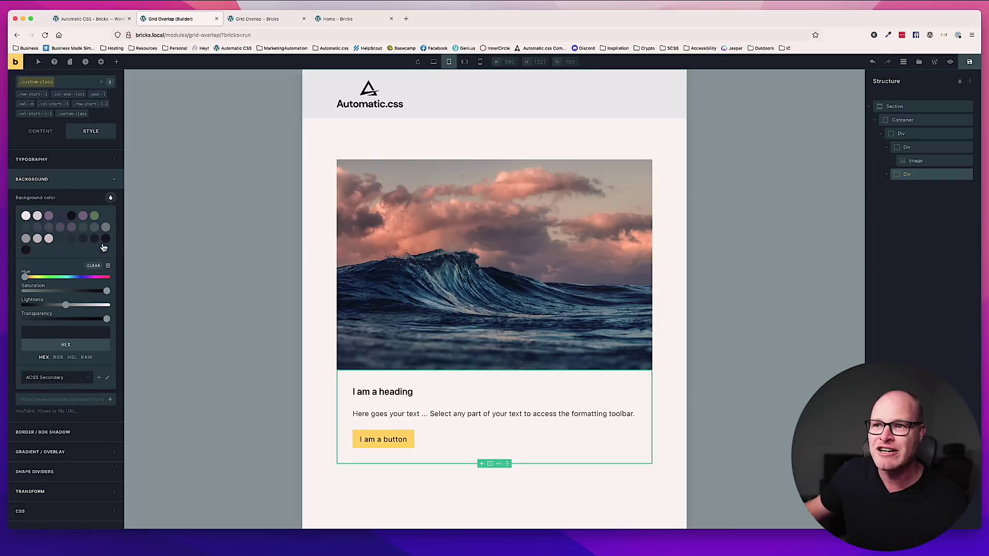
{"action": "left_click", "coordinate": [54, 378]}
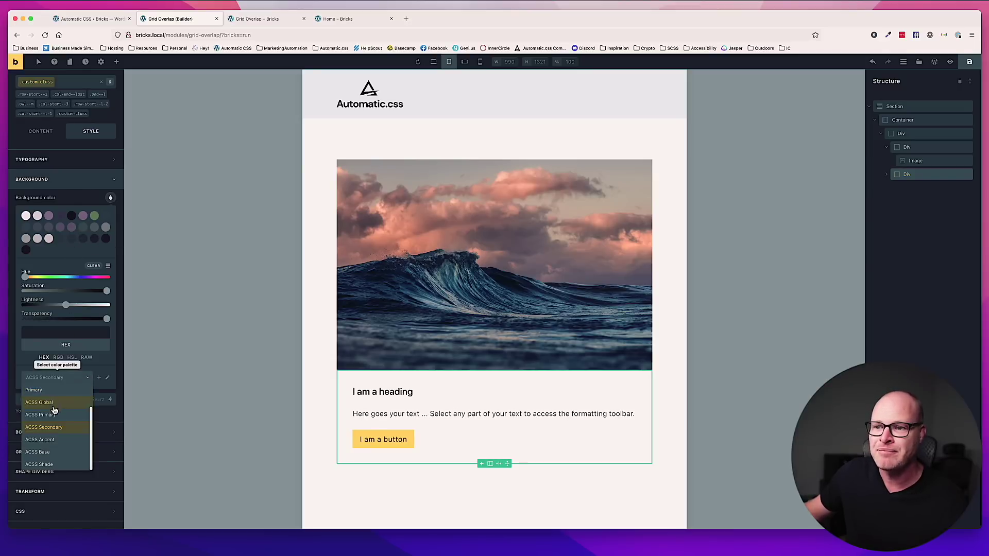
{"action": "left_click", "coordinate": [52, 442]}
Set the custom-class background color to var(--base-ultra-light) from the ACSS Base palette
{"action": "left_click", "coordinate": [55, 377]}
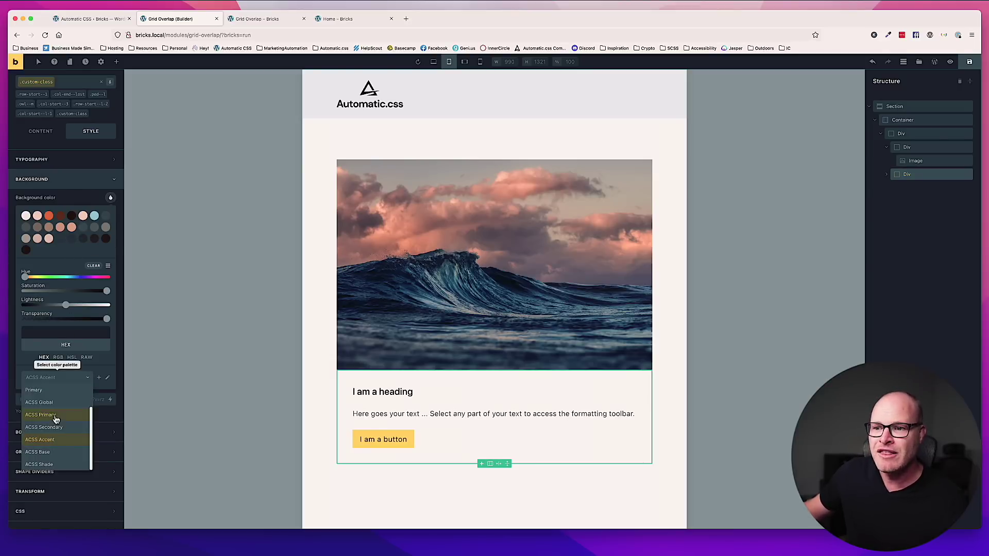
{"action": "left_click", "coordinate": [52, 454]}
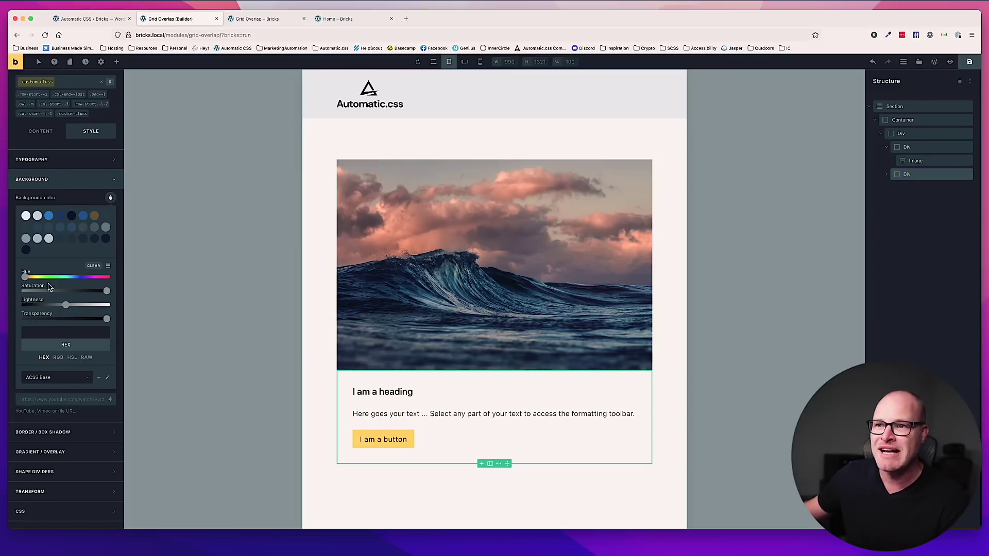
{"action": "left_click", "coordinate": [26, 216]}
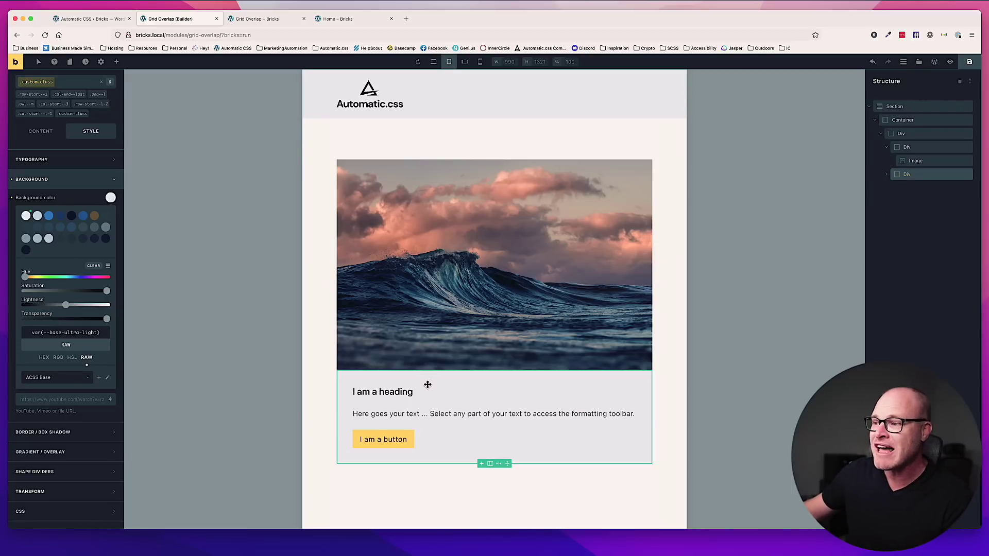
Save a Base color of #8FB03A in the Automatic.css color settings and check the result on the Grid Overlap page
{"action": "left_click", "coordinate": [91, 19]}
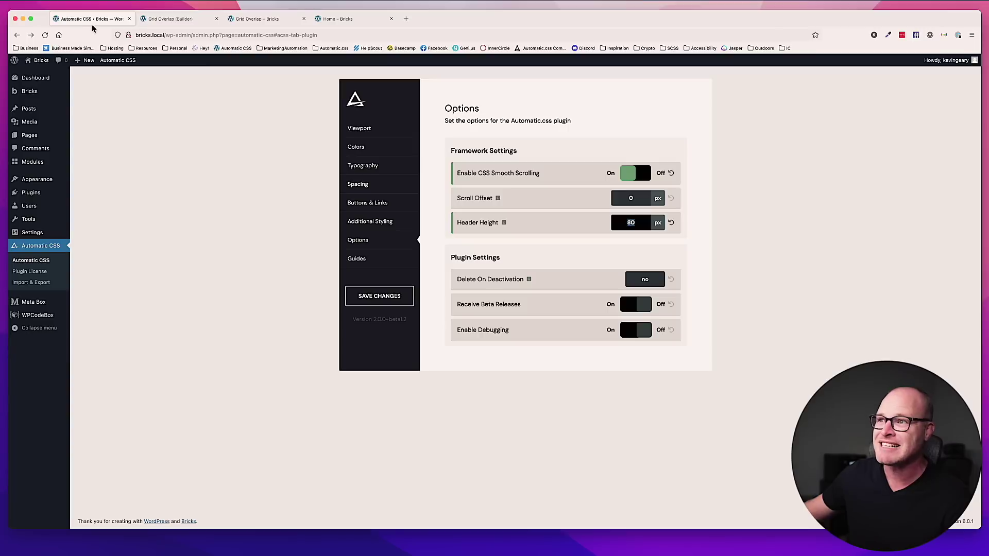
{"action": "left_click", "coordinate": [378, 148]}
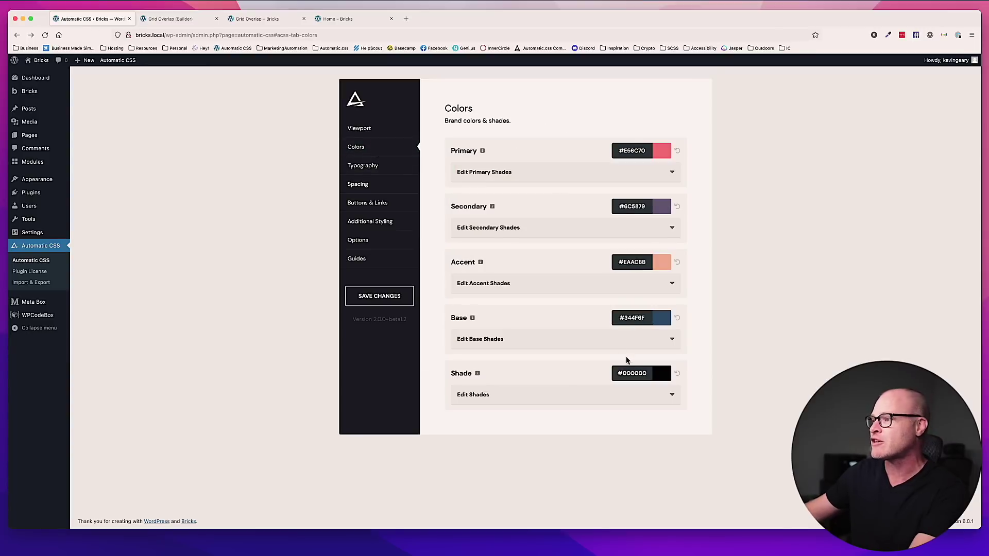
{"action": "left_click", "coordinate": [650, 317]}
{"action": "mouse_move", "coordinate": [646, 348]}
{"action": "left_mouse_down"}
{"action": "mouse_move", "coordinate": [632, 344]}
{"action": "mouse_move", "coordinate": [663, 338]}
{"action": "left_mouse_up"}
{"action": "left_click", "coordinate": [633, 375]}
{"action": "left_click", "coordinate": [381, 300]}
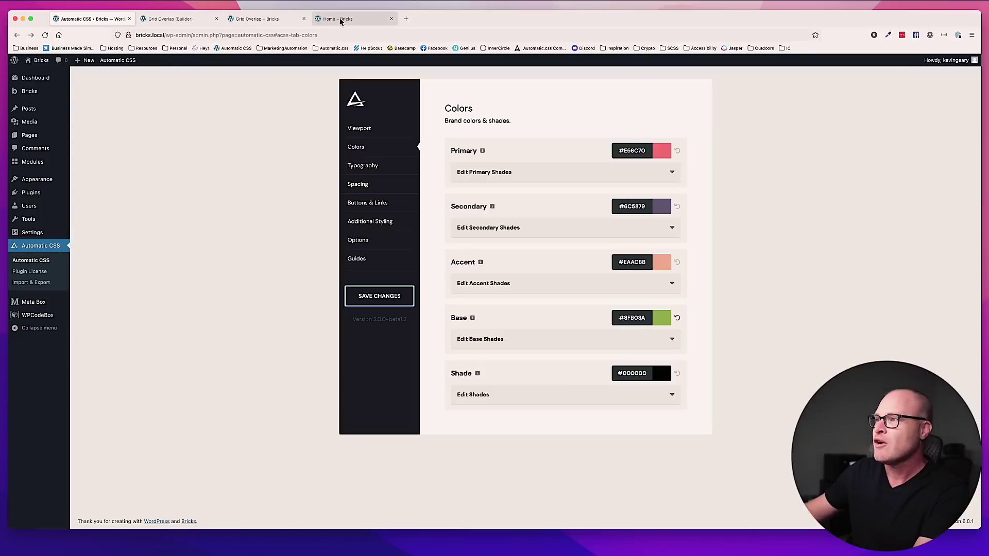
{"action": "left_click", "coordinate": [339, 19]}
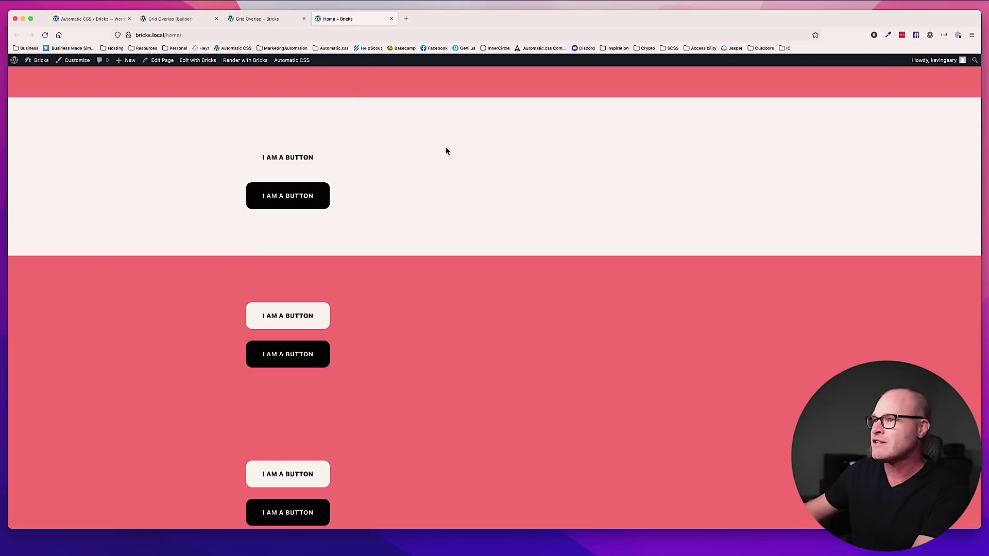
{"action": "left_click", "coordinate": [263, 20]}
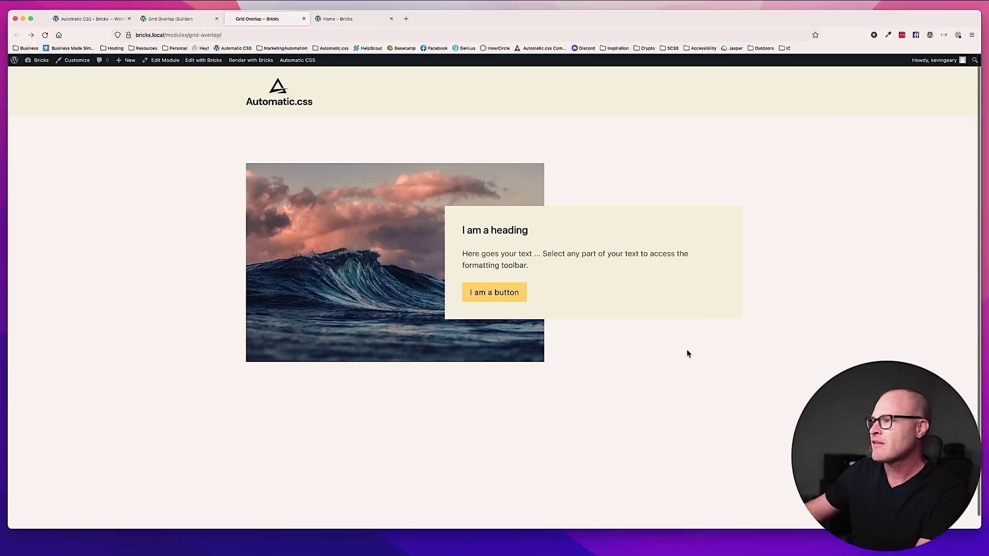